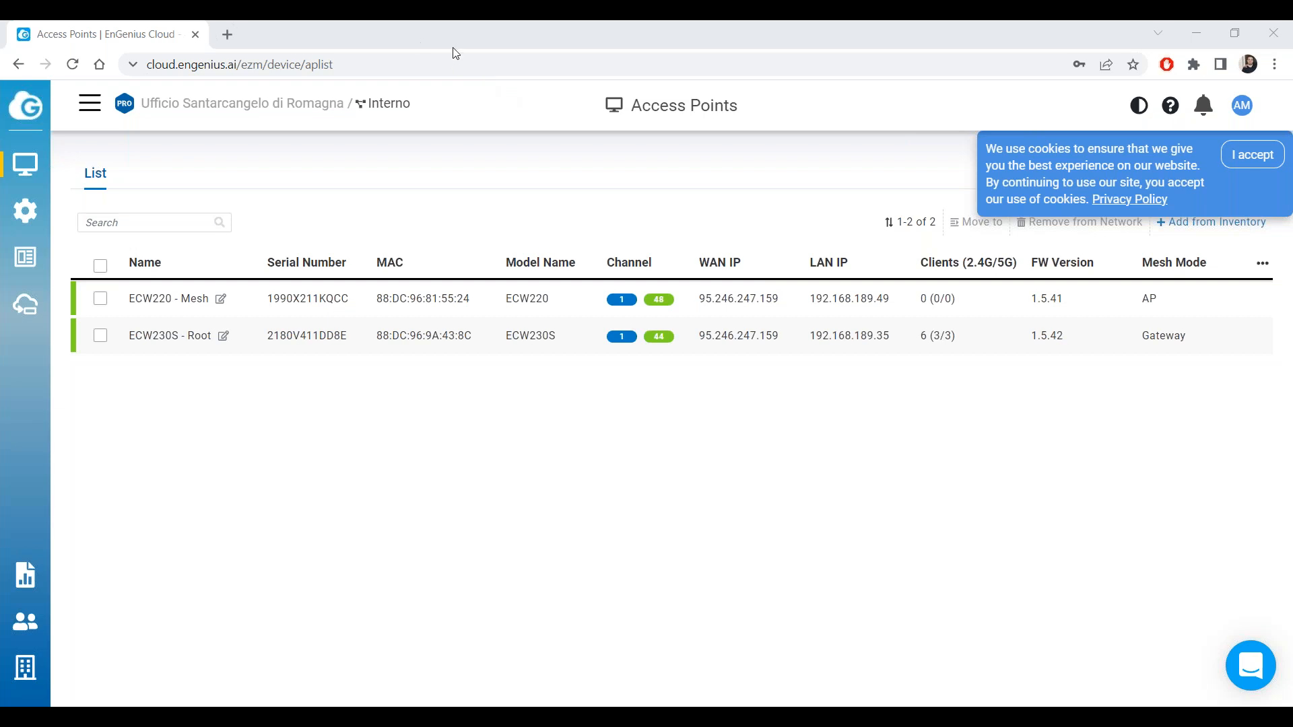
Look through the Switches and Access Points lists, then bring up the network Topology map.
mouse_move(969, 337)
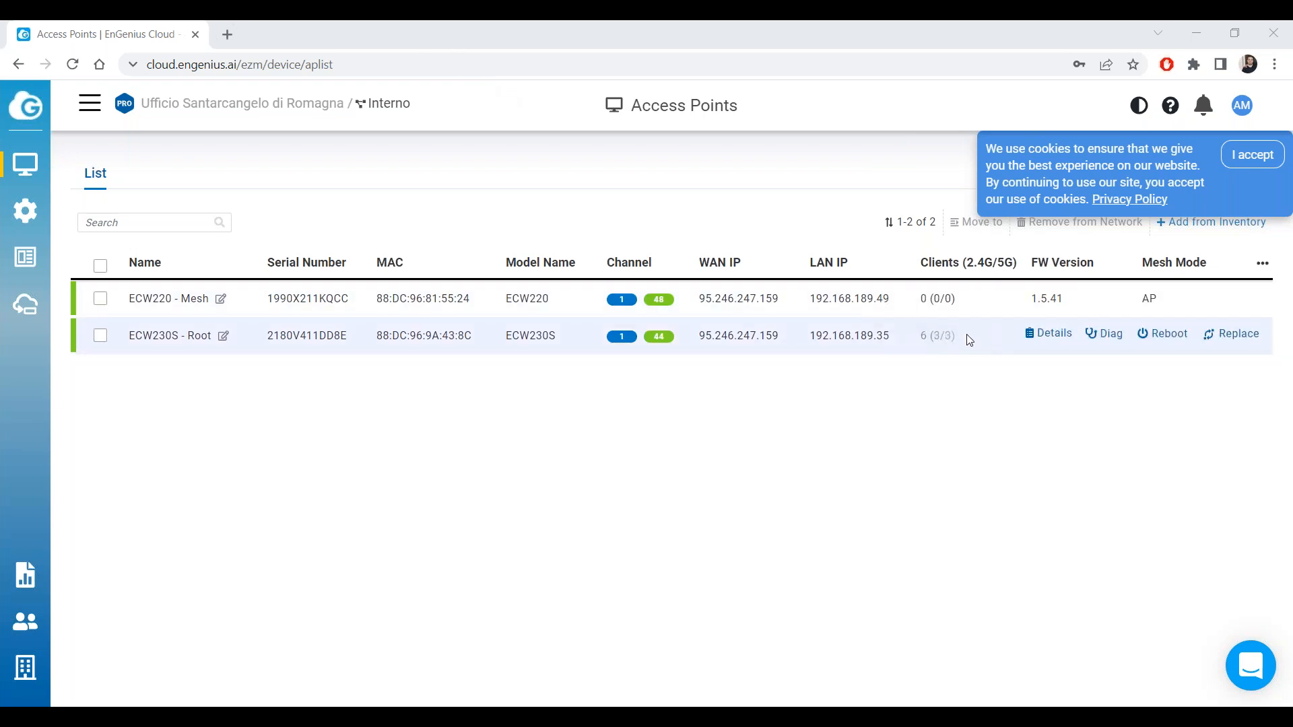
mouse_move(58, 217)
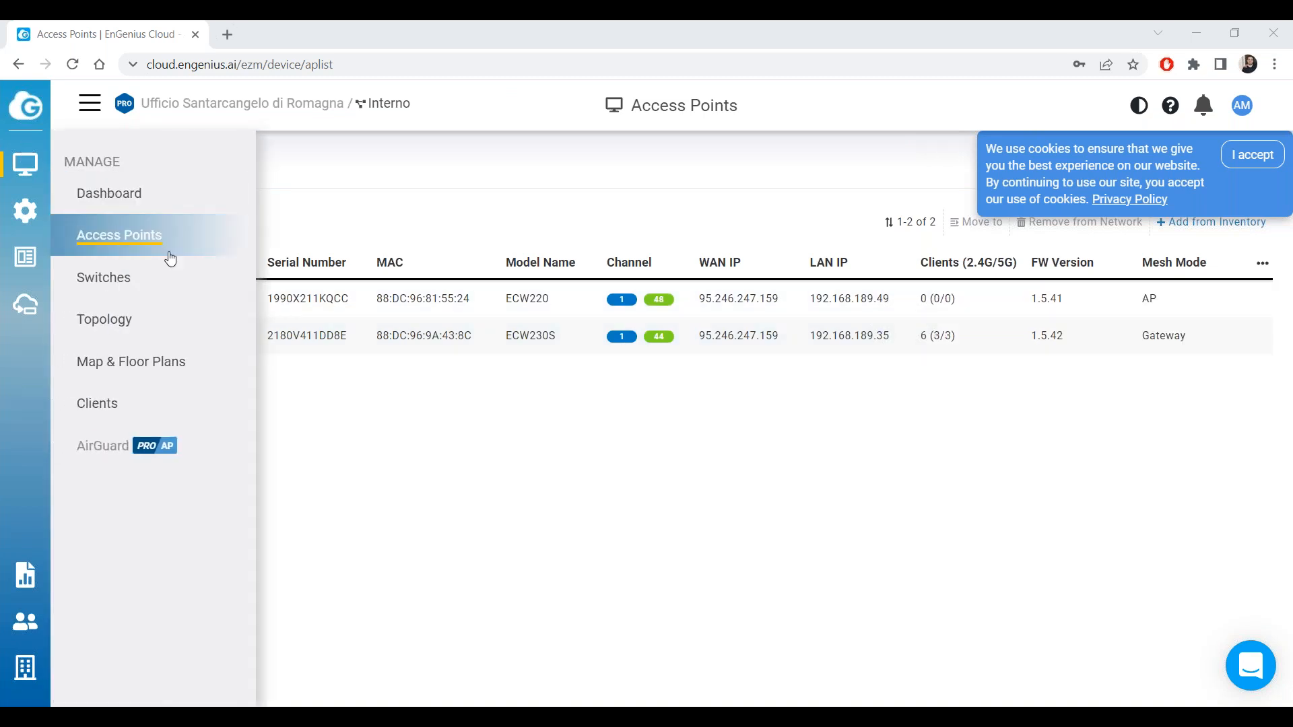
click(168, 286)
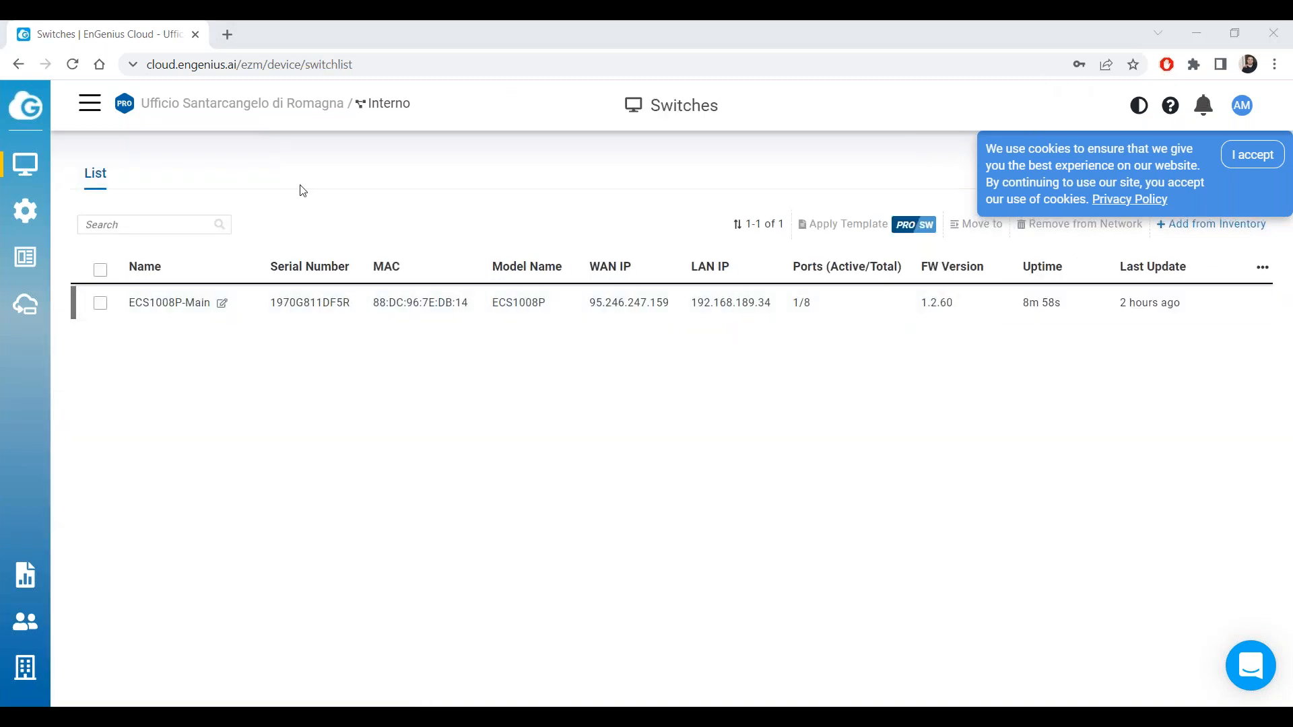
mouse_move(26, 165)
click(116, 231)
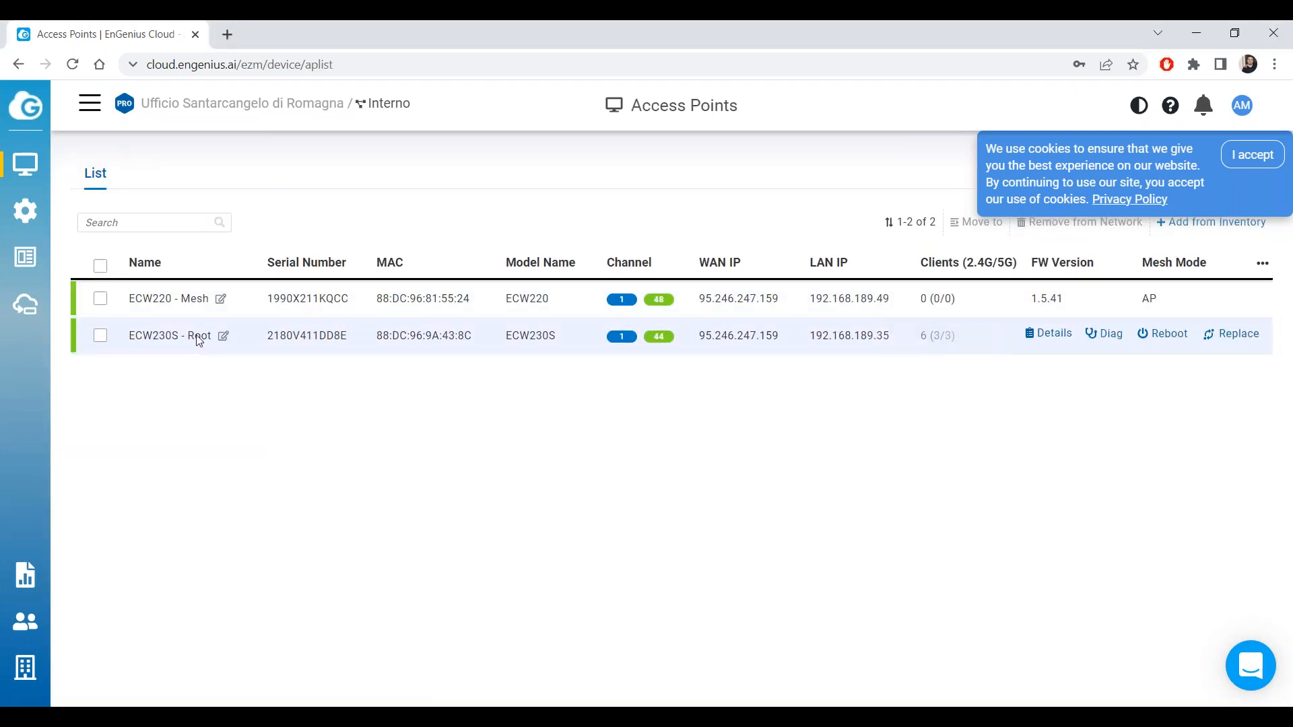
mouse_move(46, 182)
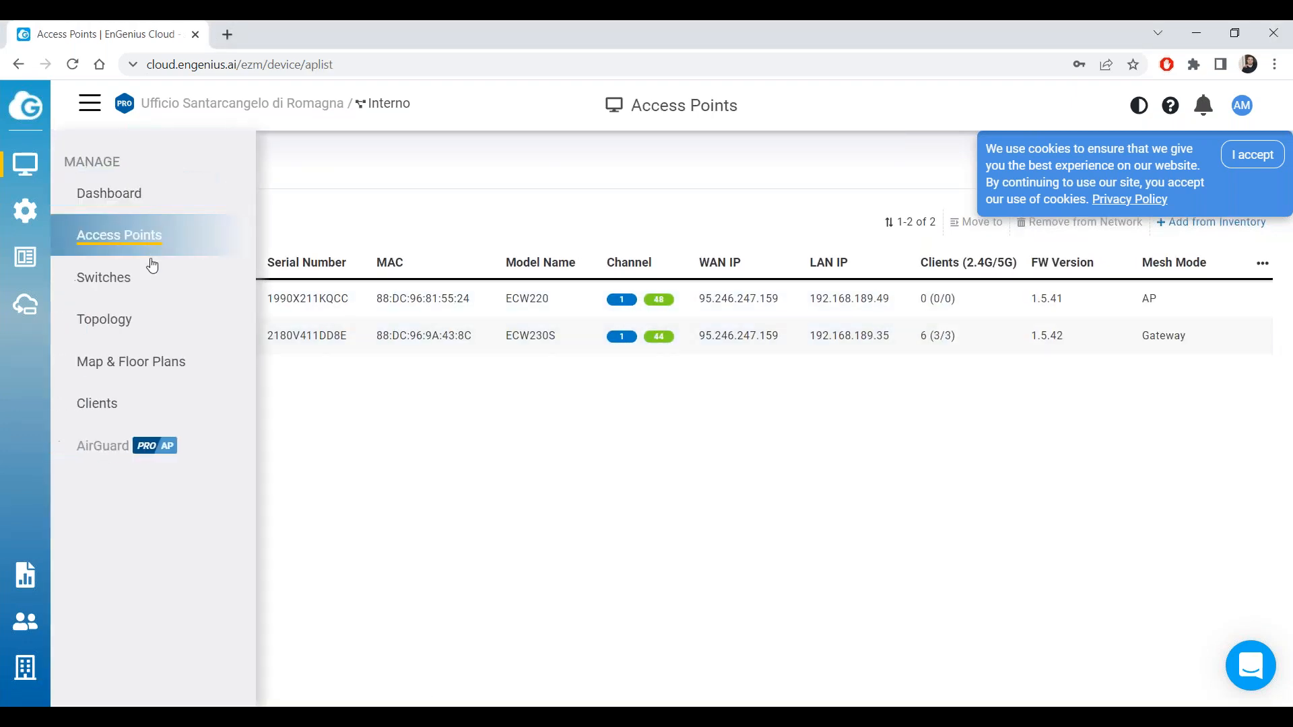
click(153, 321)
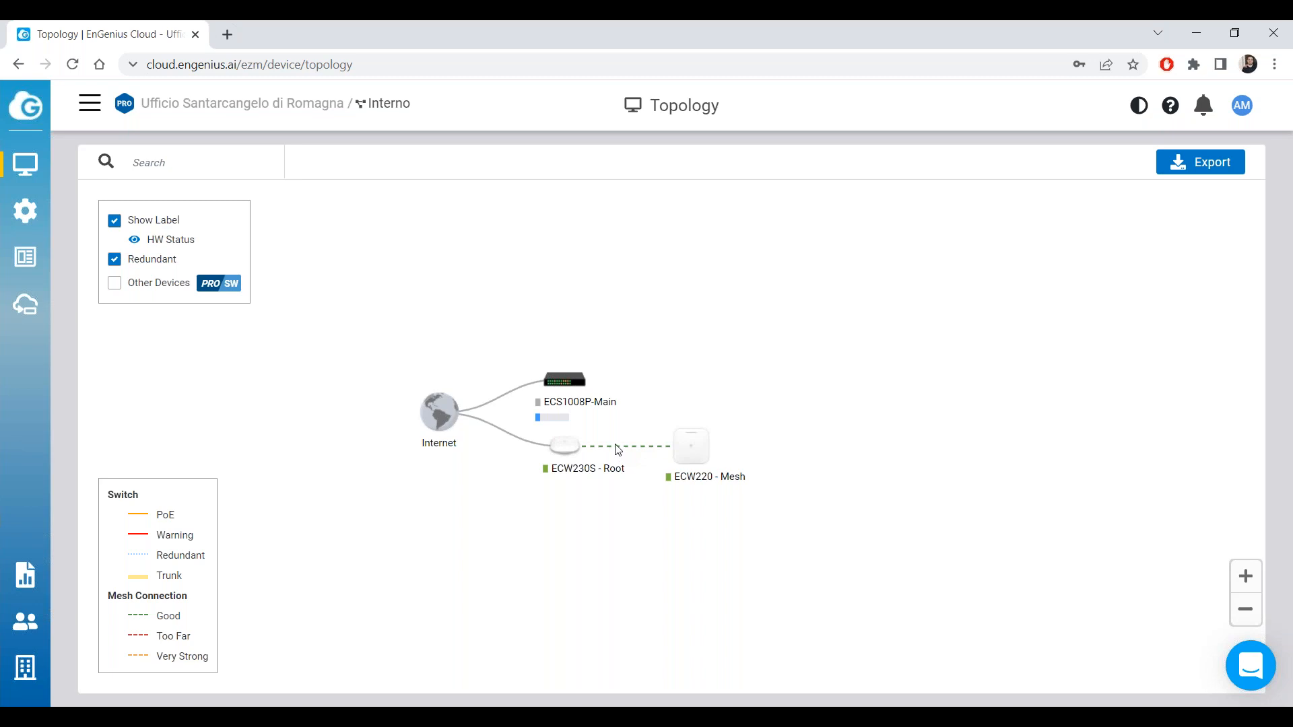
Confirm the dashed ECW230S-to-ECW220 mesh link reads Good on 2.4G, repositioning the map.
mouse_move(618, 451)
mouse_move(700, 455)
scroll(512, 384, up, 3)
scroll(513, 382, up, 1)
drag(542, 384, 560, 325)
scroll(531, 331, down, 1)
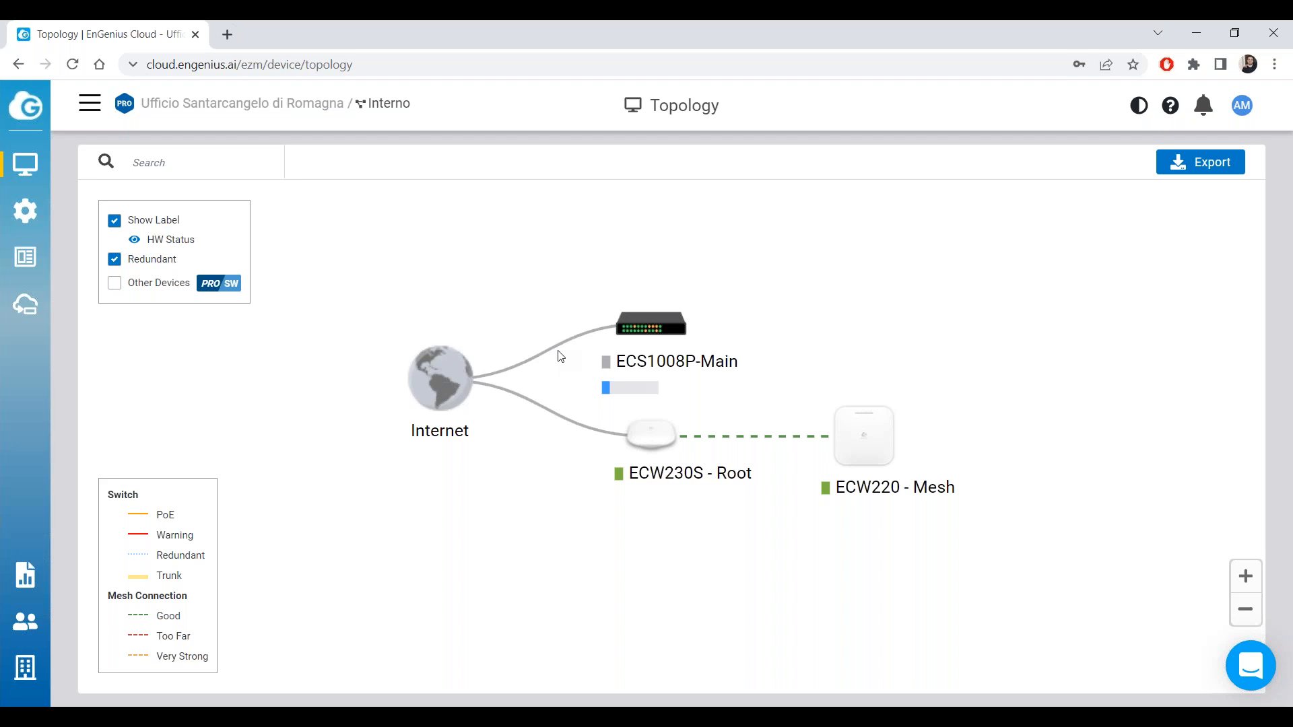
Shift the topology diagram left, recheck the nodes, then return to the Access Points list.
click(1281, 74)
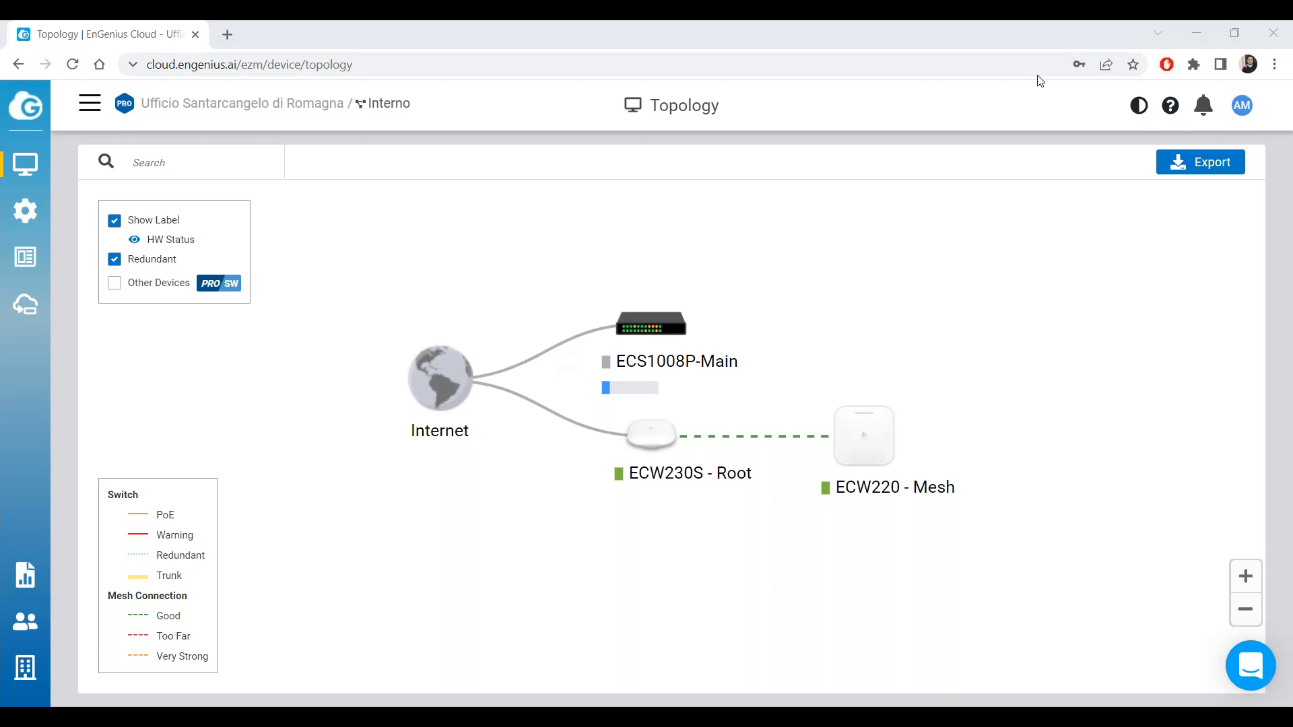
click(956, 315)
drag(757, 341, 695, 344)
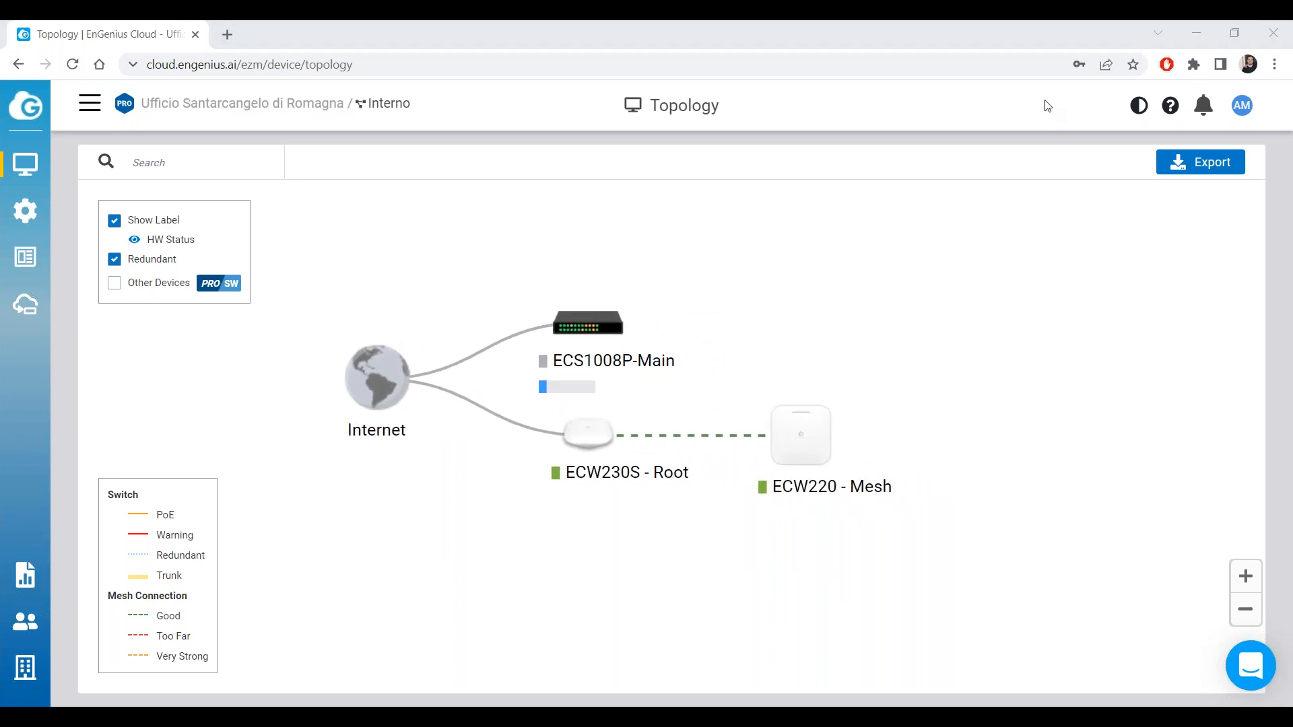
mouse_move(731, 439)
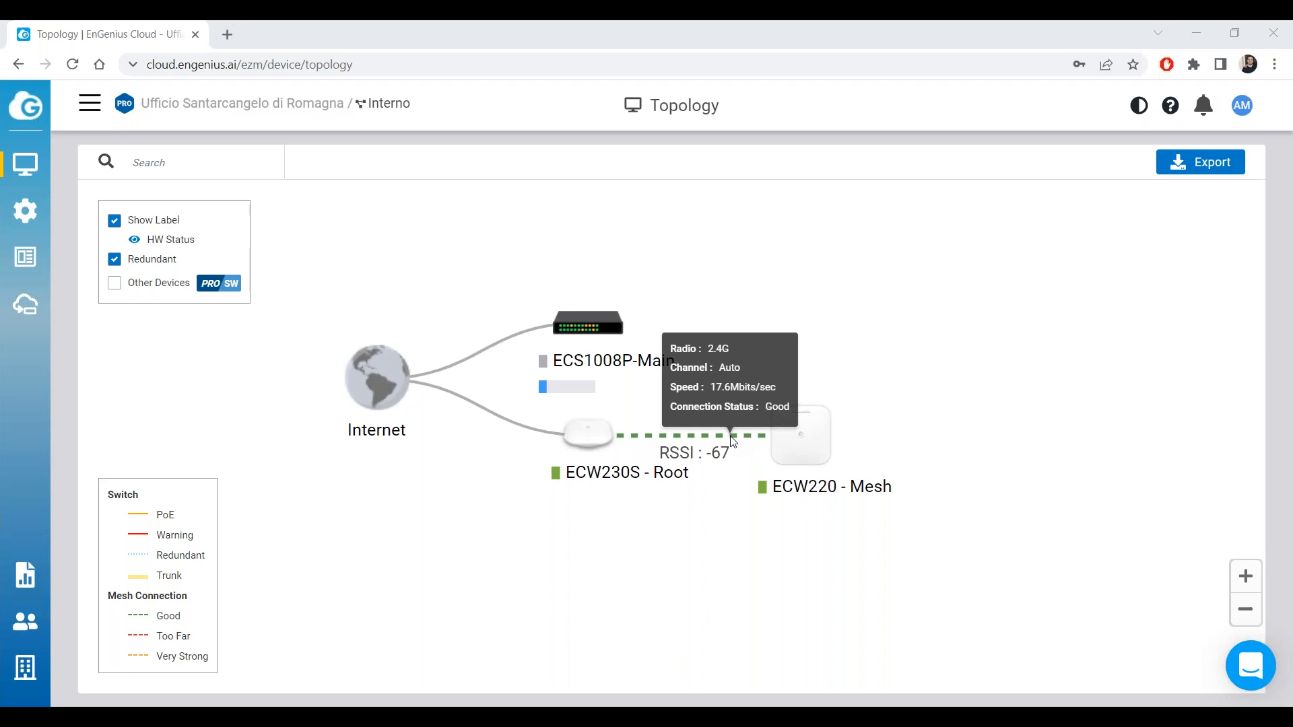
mouse_move(20, 164)
click(105, 237)
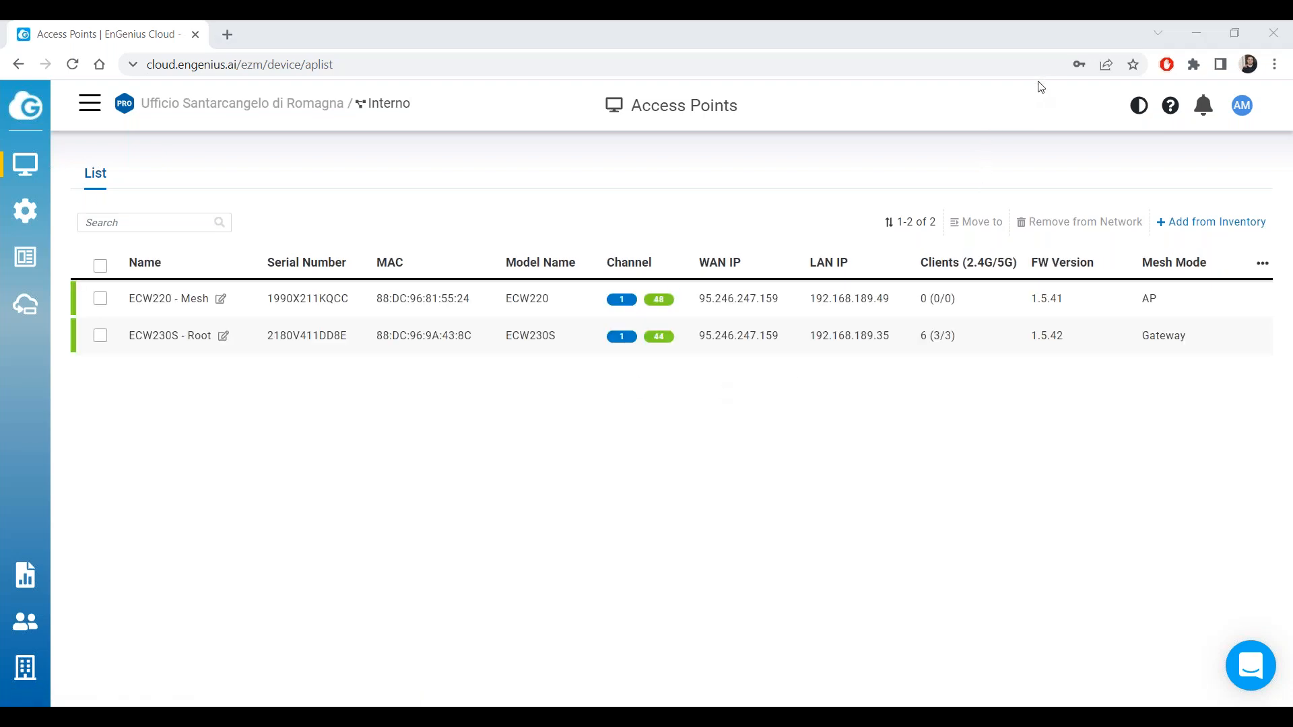
Add the inventory ECW230 with serial 1990X411DHV1 to the network, then go to Radio Settings.
click(894, 427)
click(1218, 223)
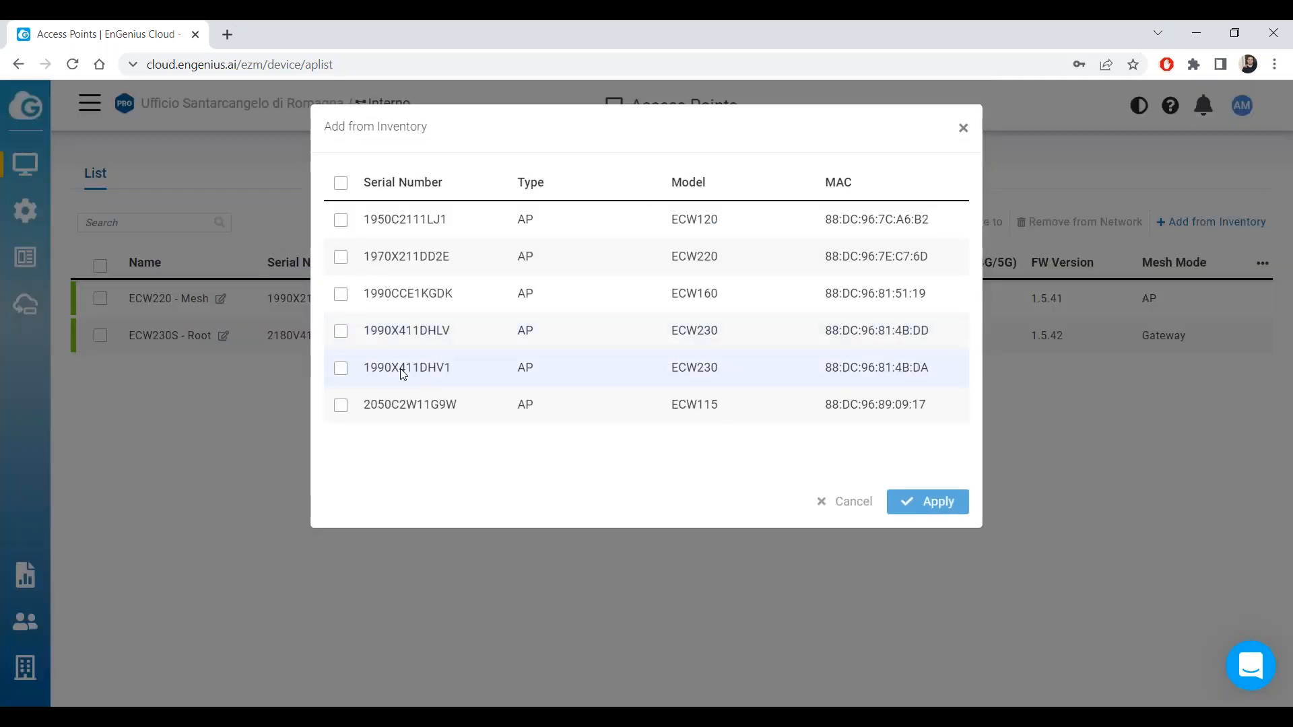
click(341, 368)
click(899, 504)
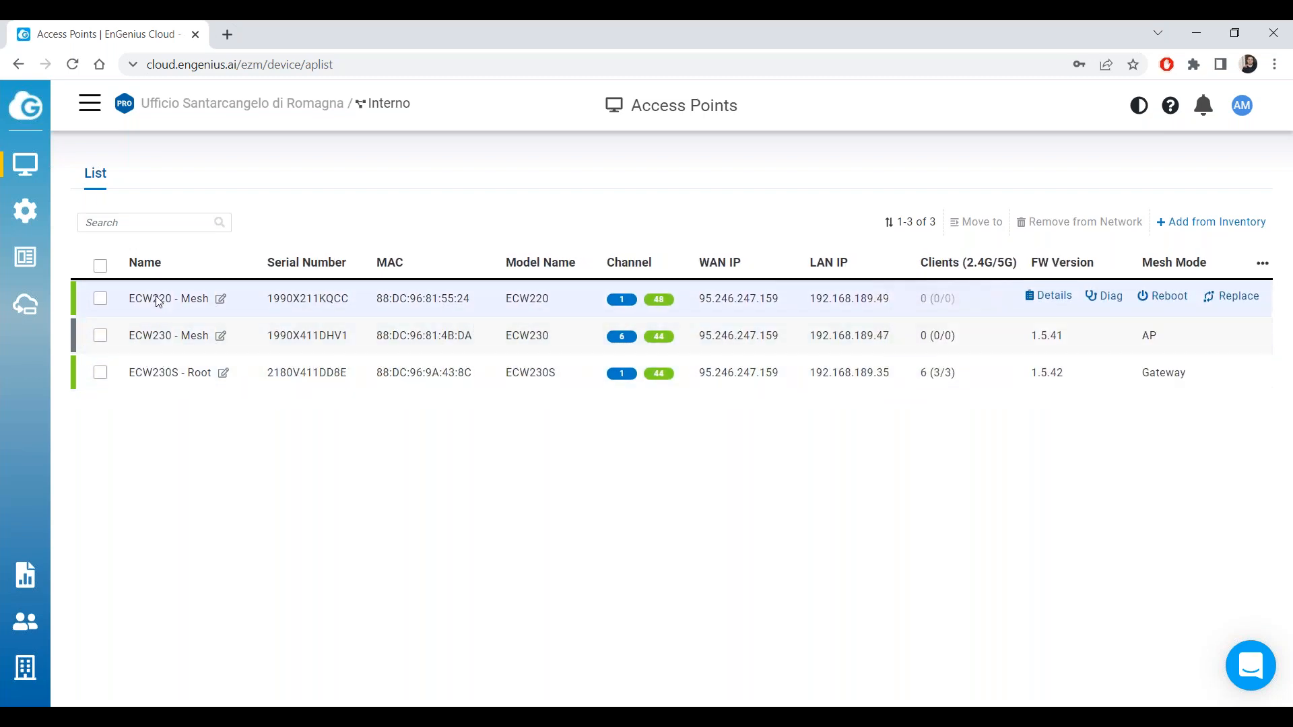
mouse_move(25, 211)
click(111, 237)
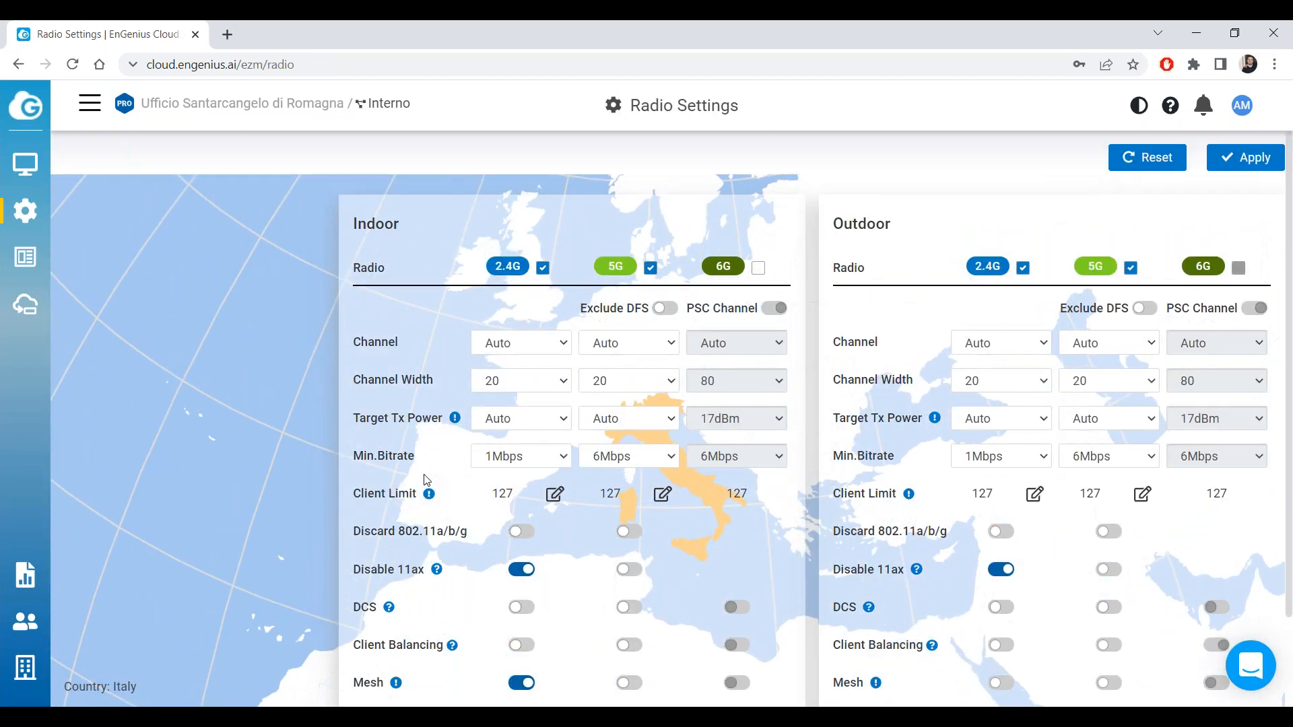
Toggle Indoor 2.4G Mesh off and back on, leaving it enabled in Radio Settings.
scroll(412, 539, down, 2)
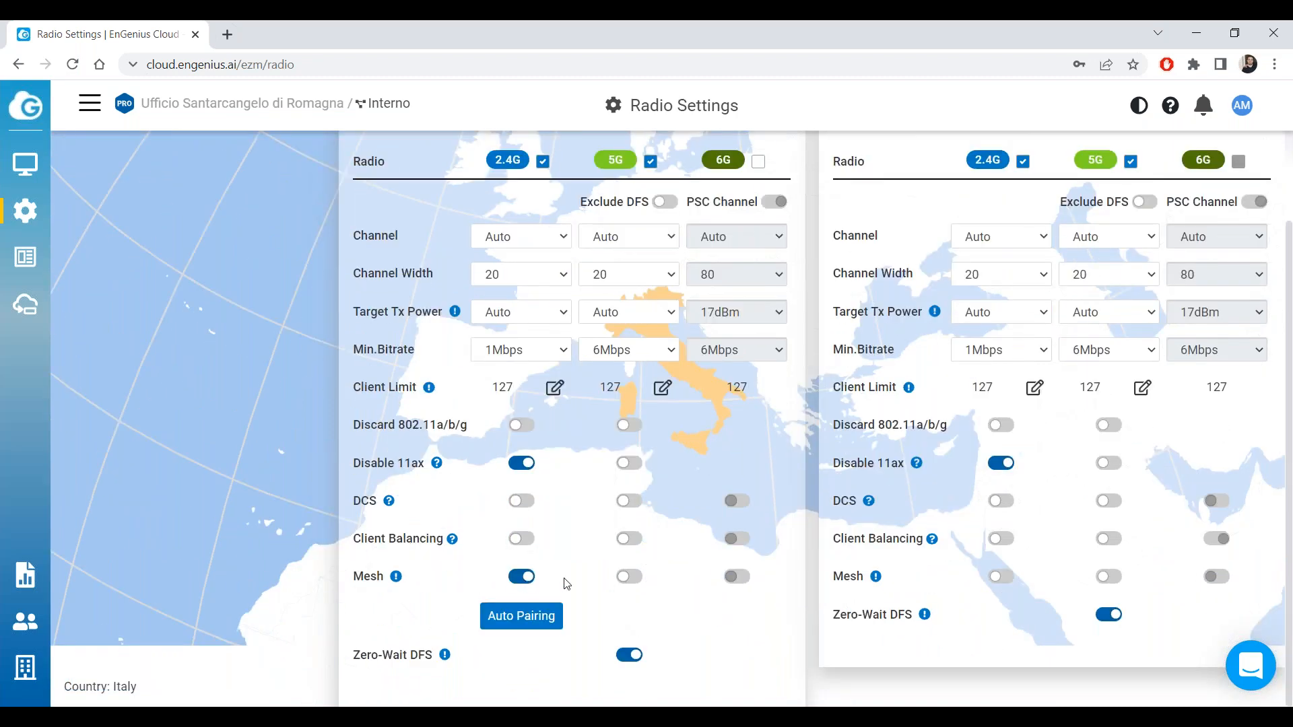
scroll(497, 576, up, 2)
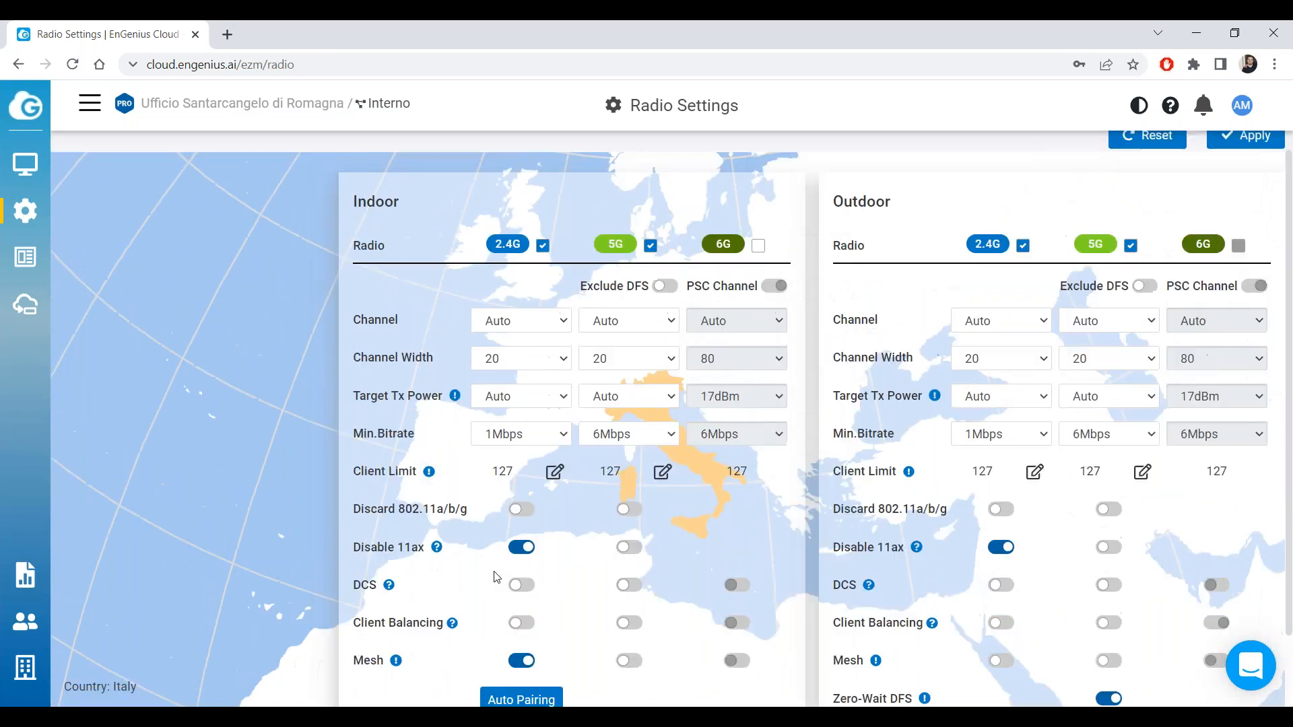
scroll(496, 577, down, 2)
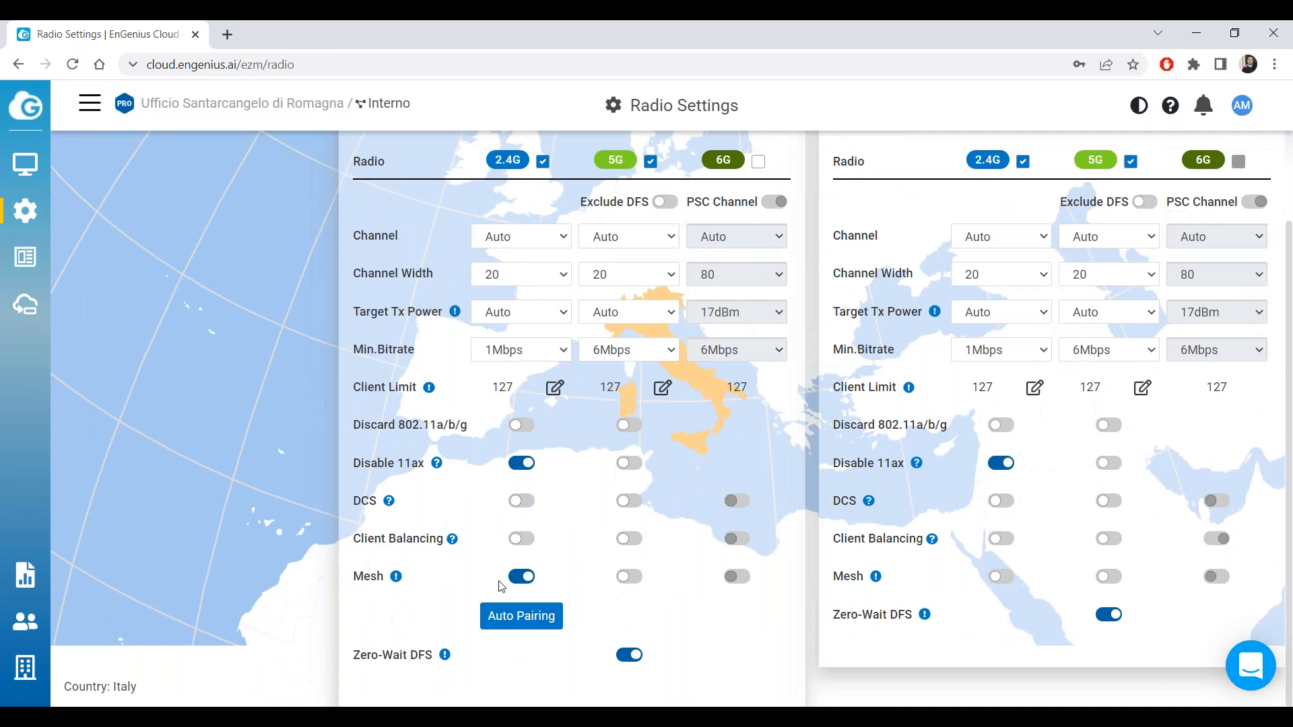
click(526, 578)
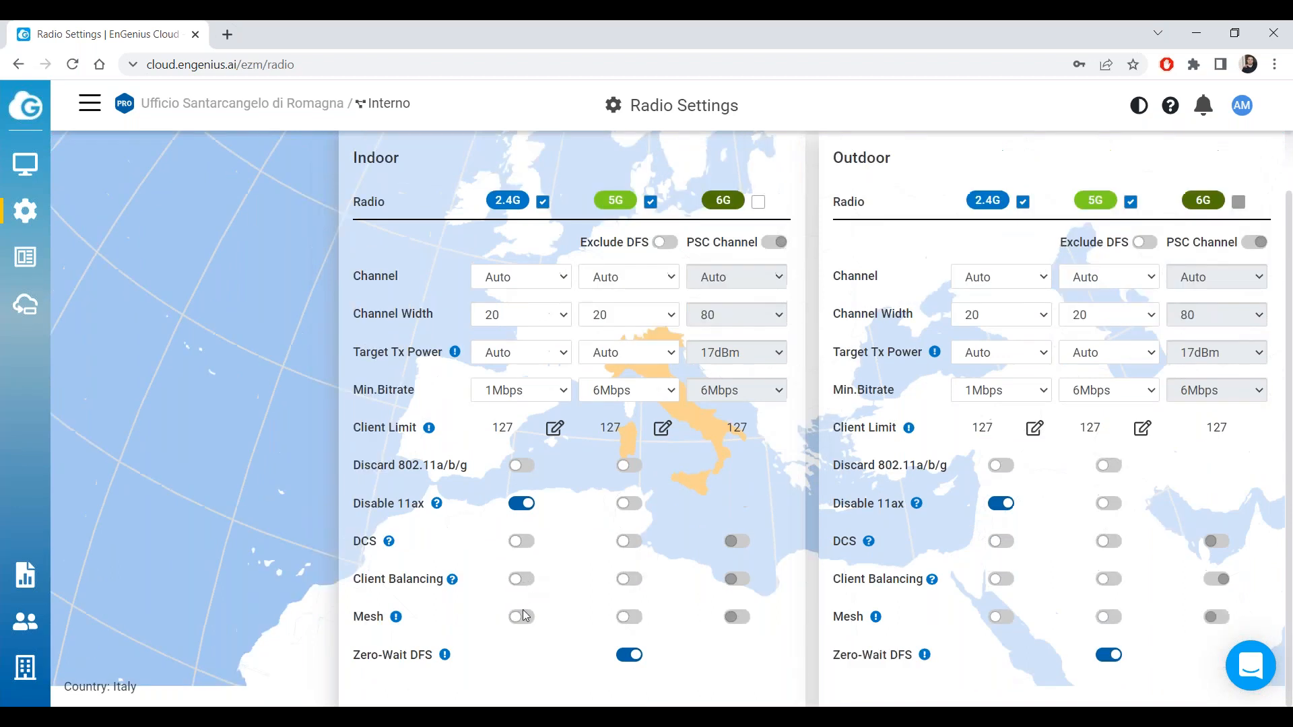
click(523, 616)
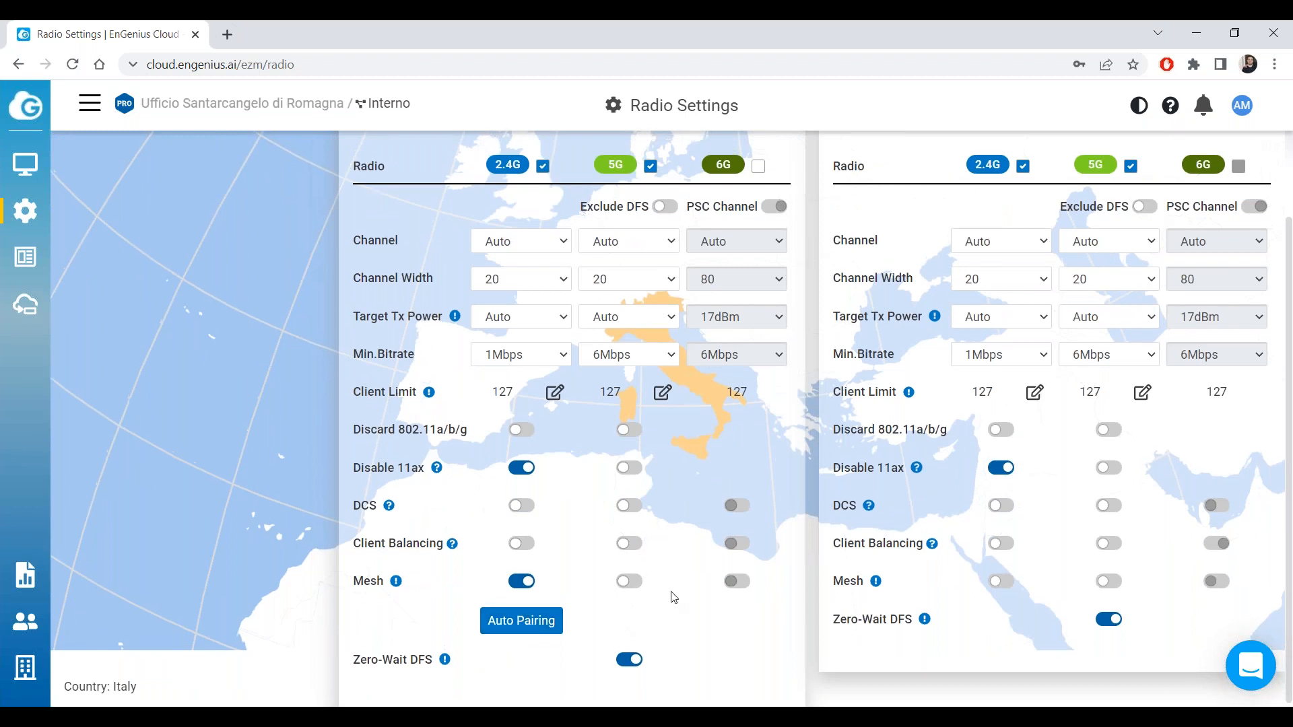
scroll(673, 598, up, 2)
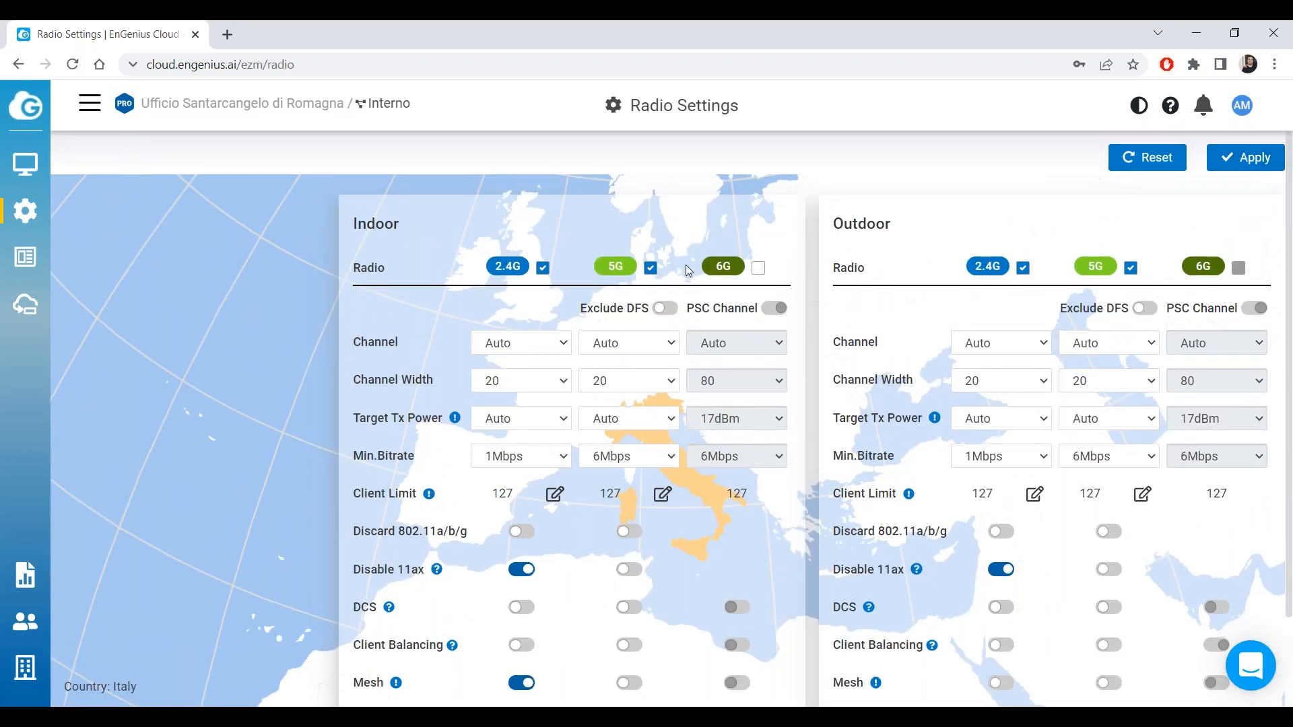
mouse_move(9, 211)
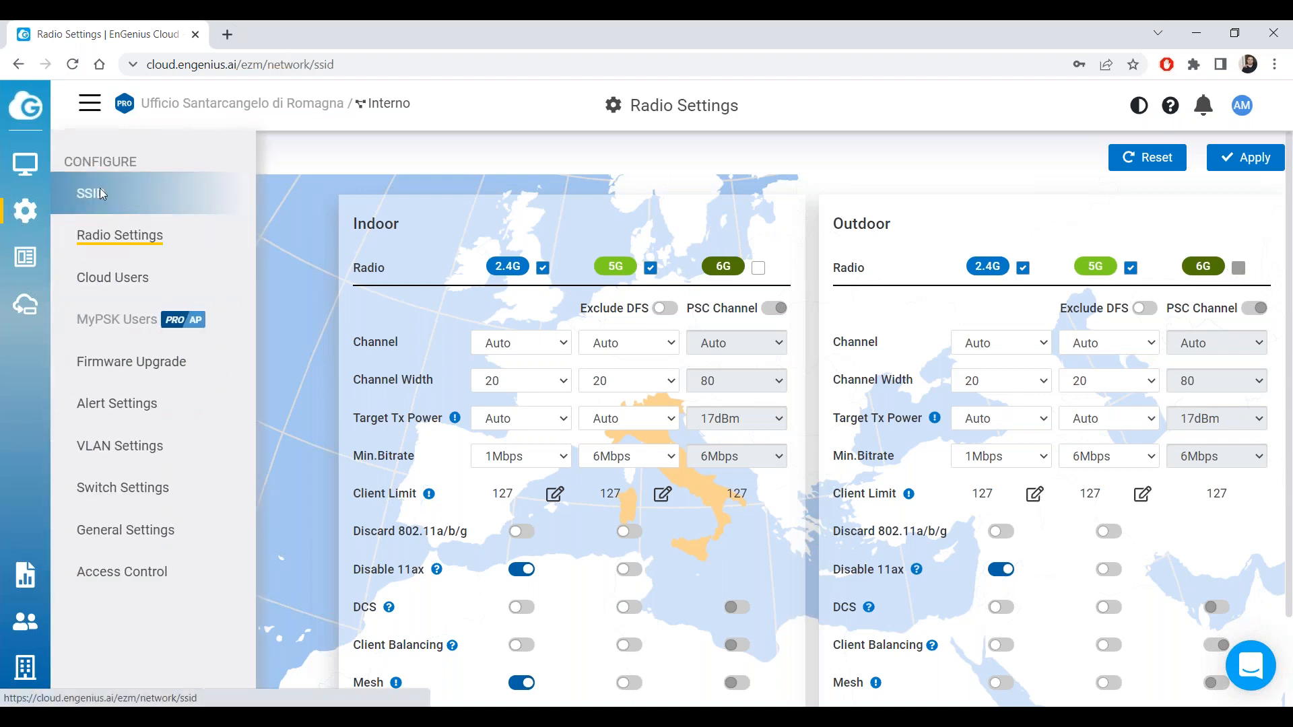
click(100, 191)
click(120, 233)
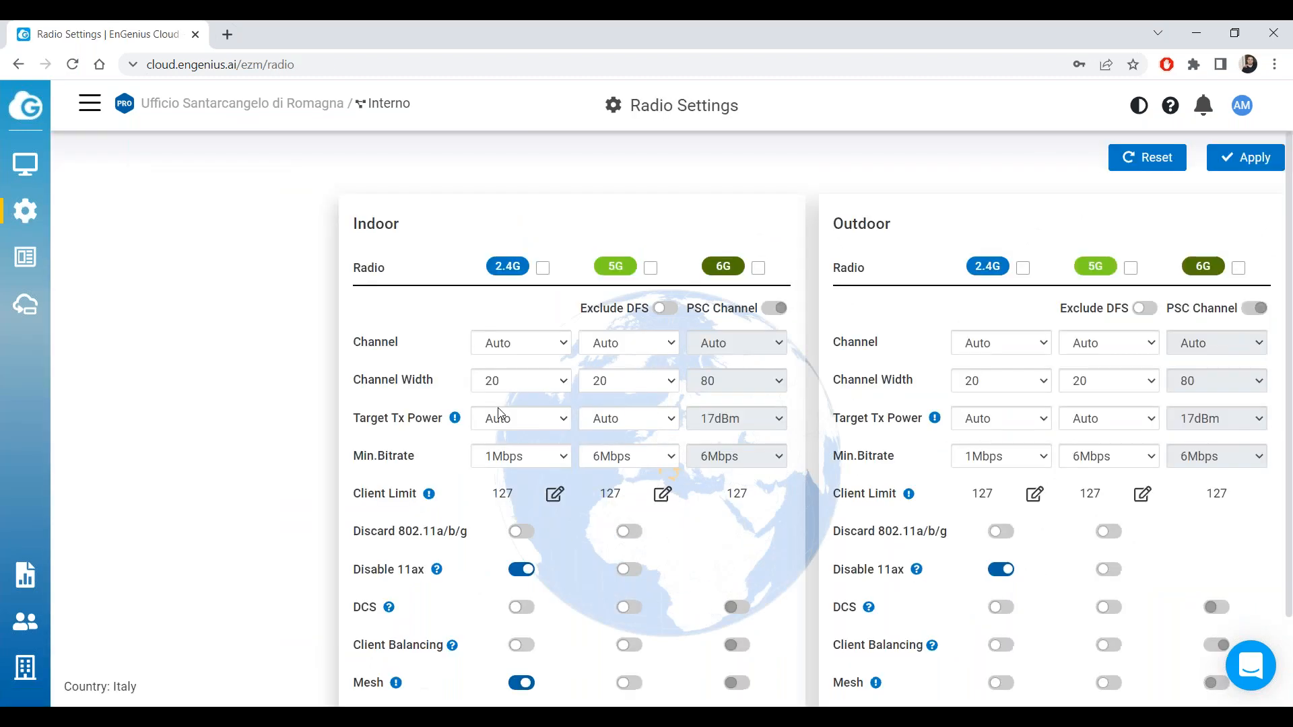
scroll(511, 529, down, 1)
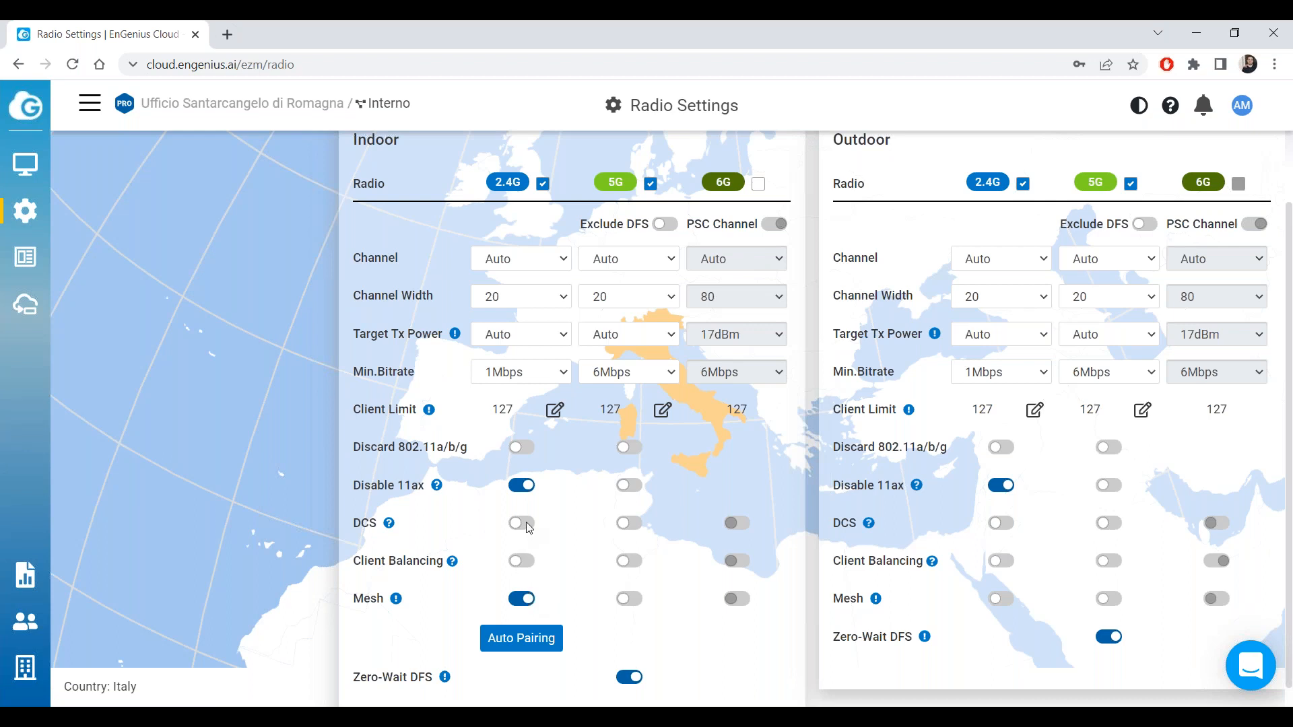
Set Indoor and Outdoor 2.4G channel width to 40, apply, and return to Access Points.
click(538, 298)
click(544, 330)
click(1009, 299)
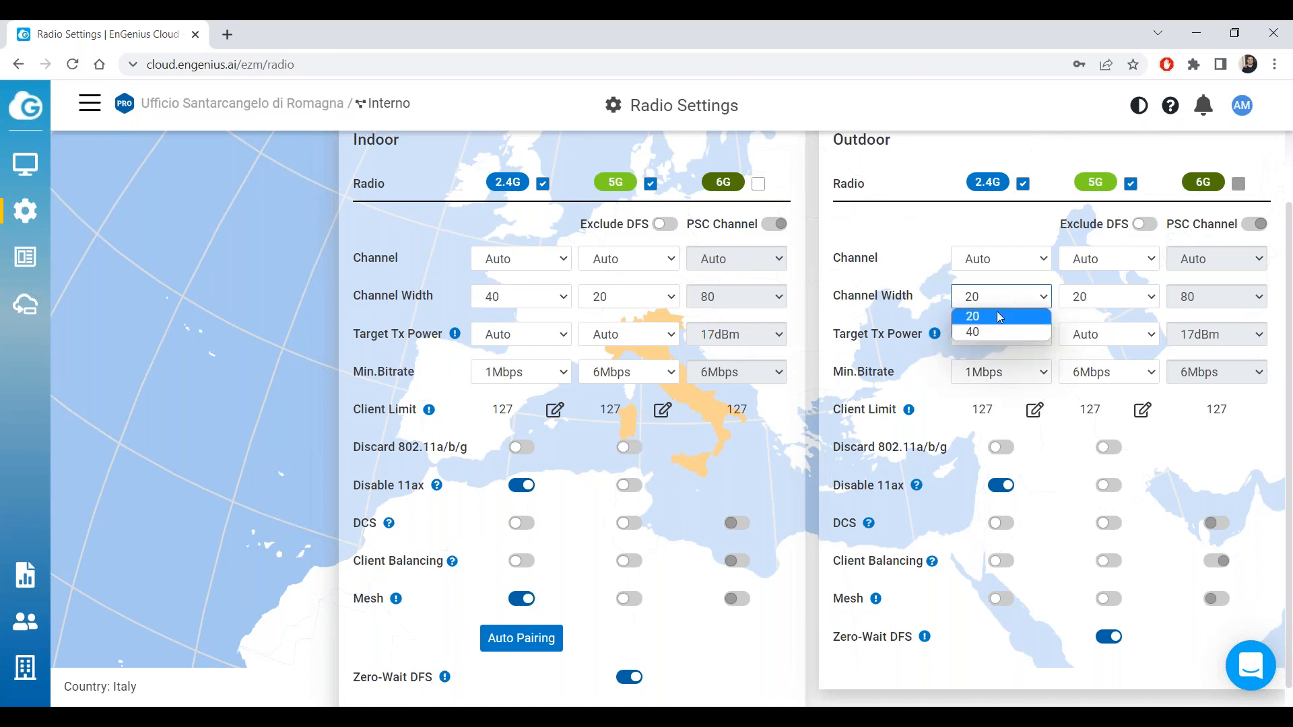
click(995, 326)
click(995, 306)
click(1004, 331)
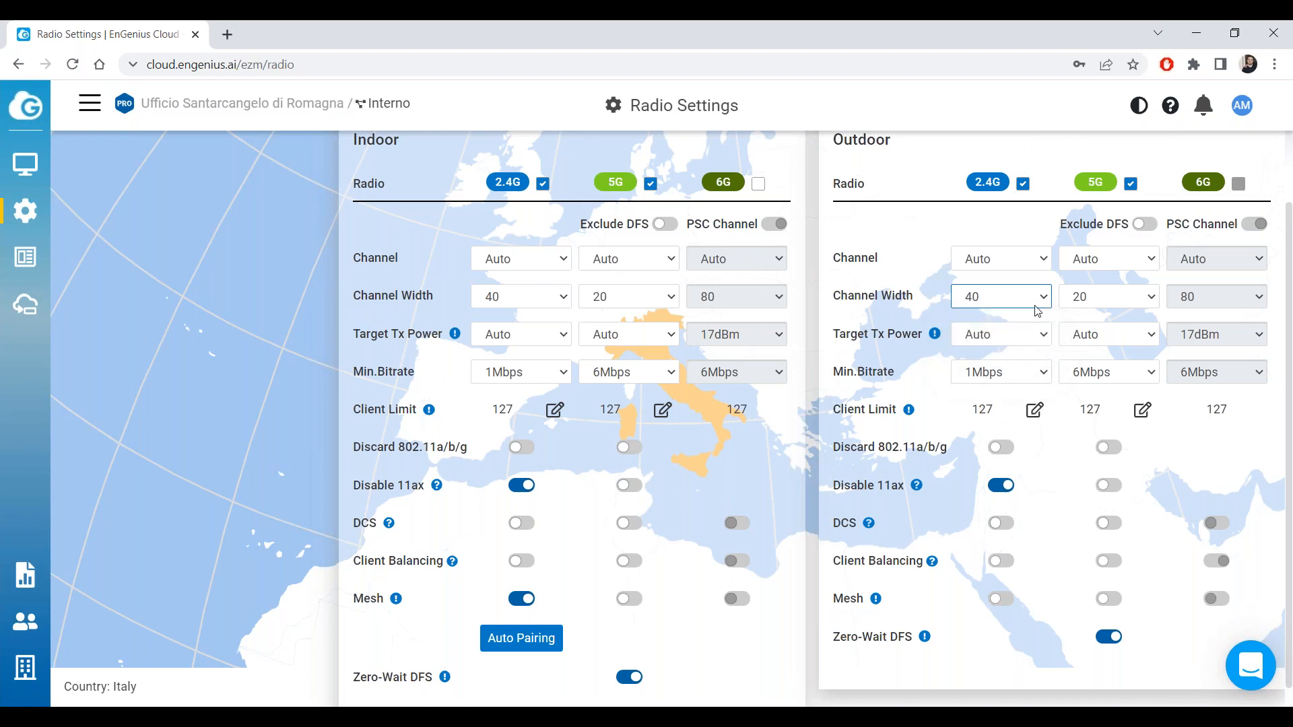
scroll(1041, 308, up, 2)
click(1245, 158)
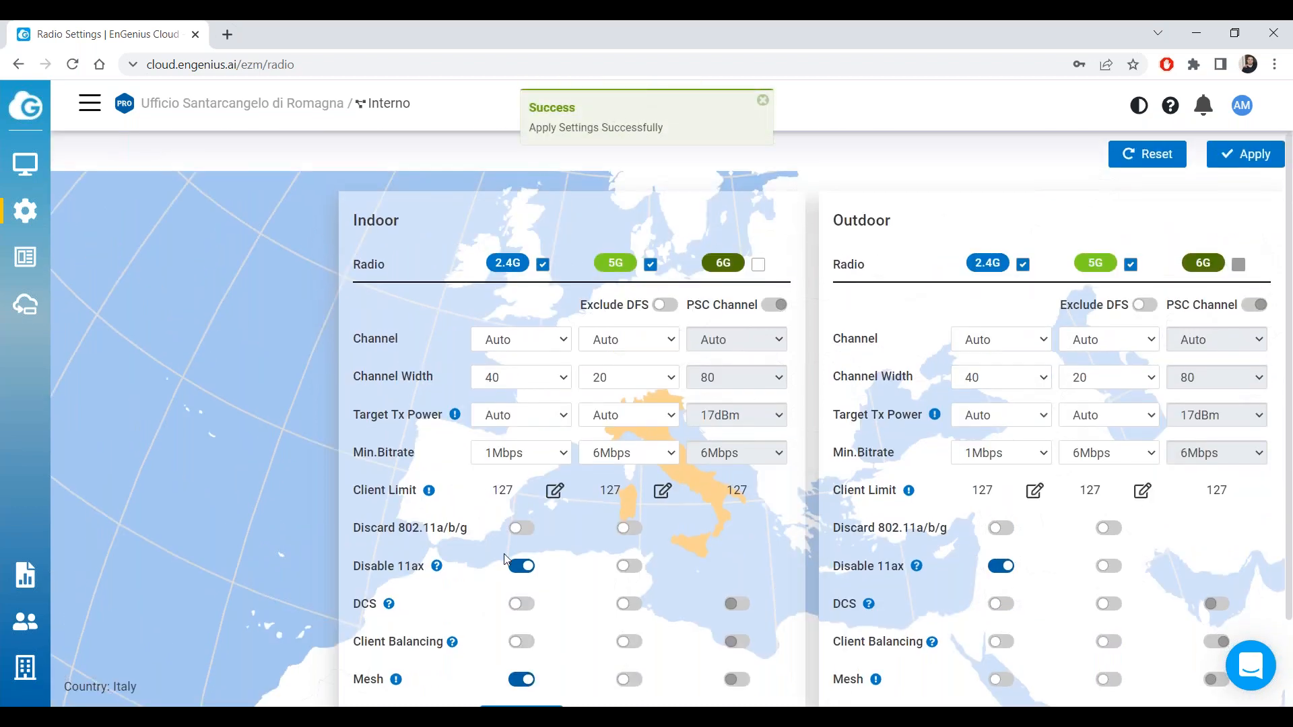
scroll(524, 579, down, 2)
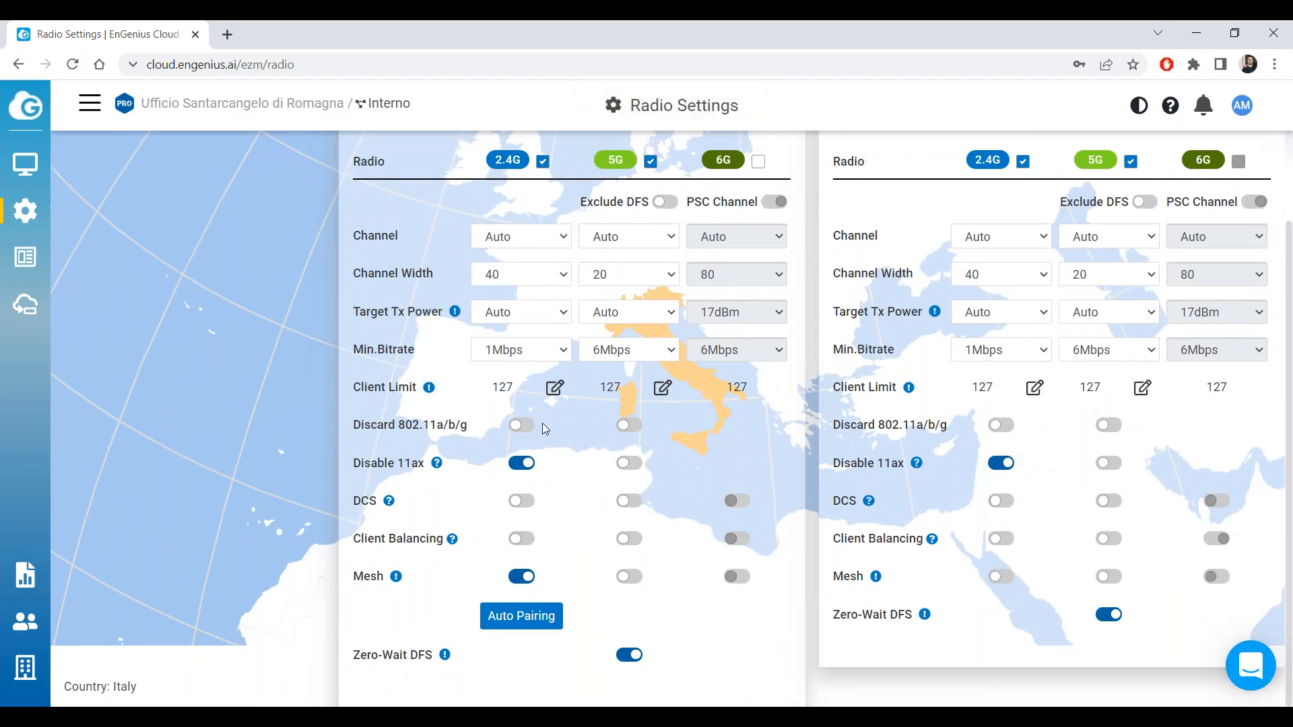
scroll(404, 323, up, 2)
mouse_move(26, 164)
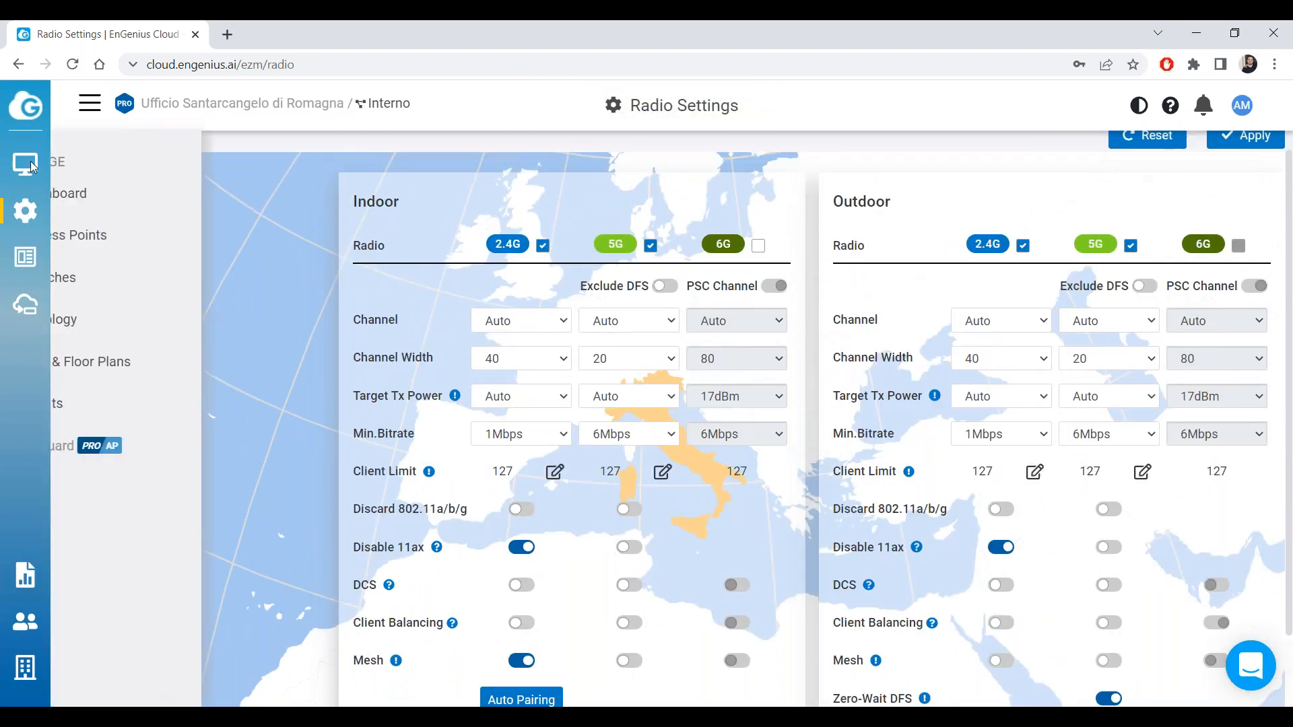
click(115, 231)
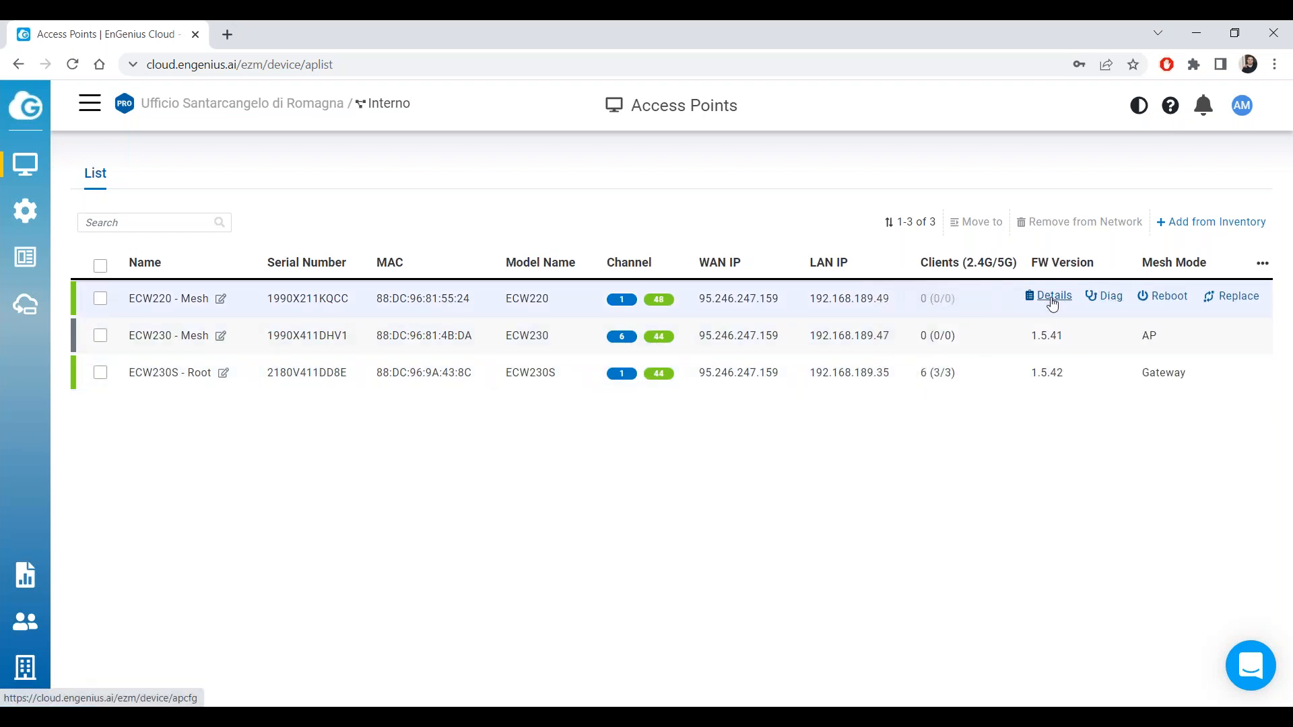
Inspect ECW220 - Mesh's out-of-date configuration status on its details page, then go to Radio Settings.
click(1053, 300)
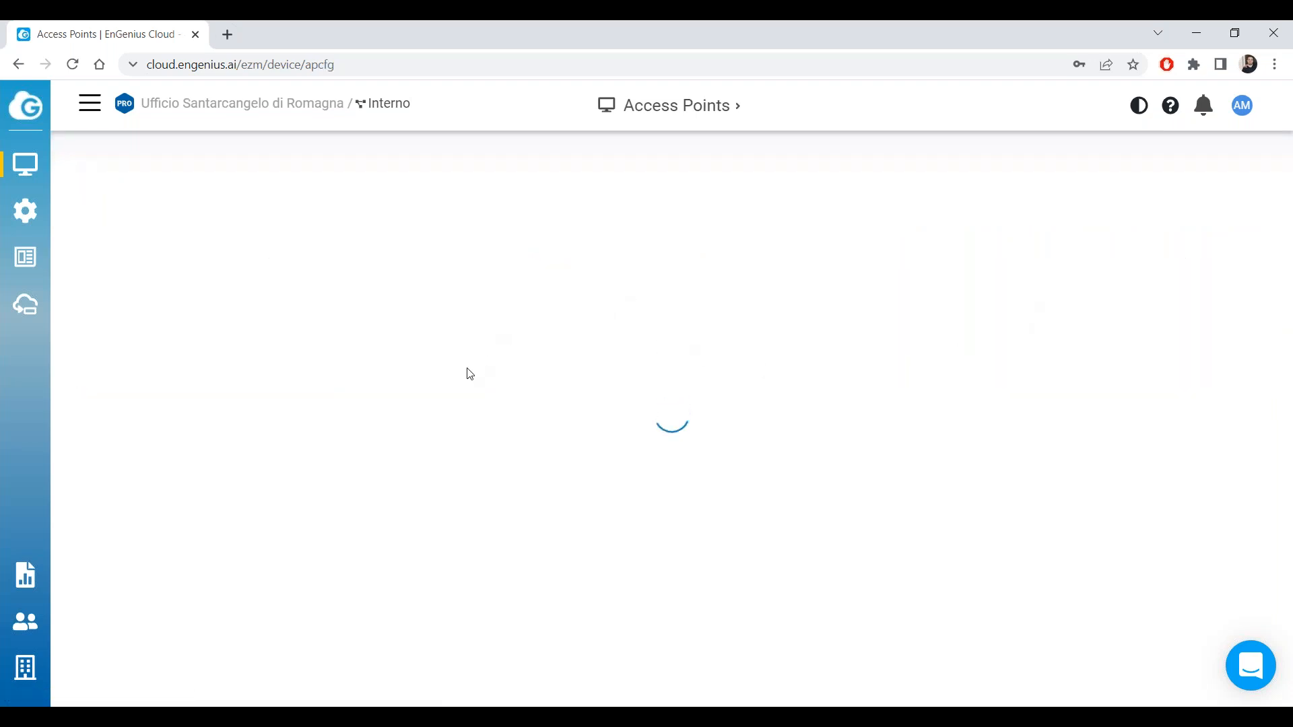
drag(368, 330, 209, 302)
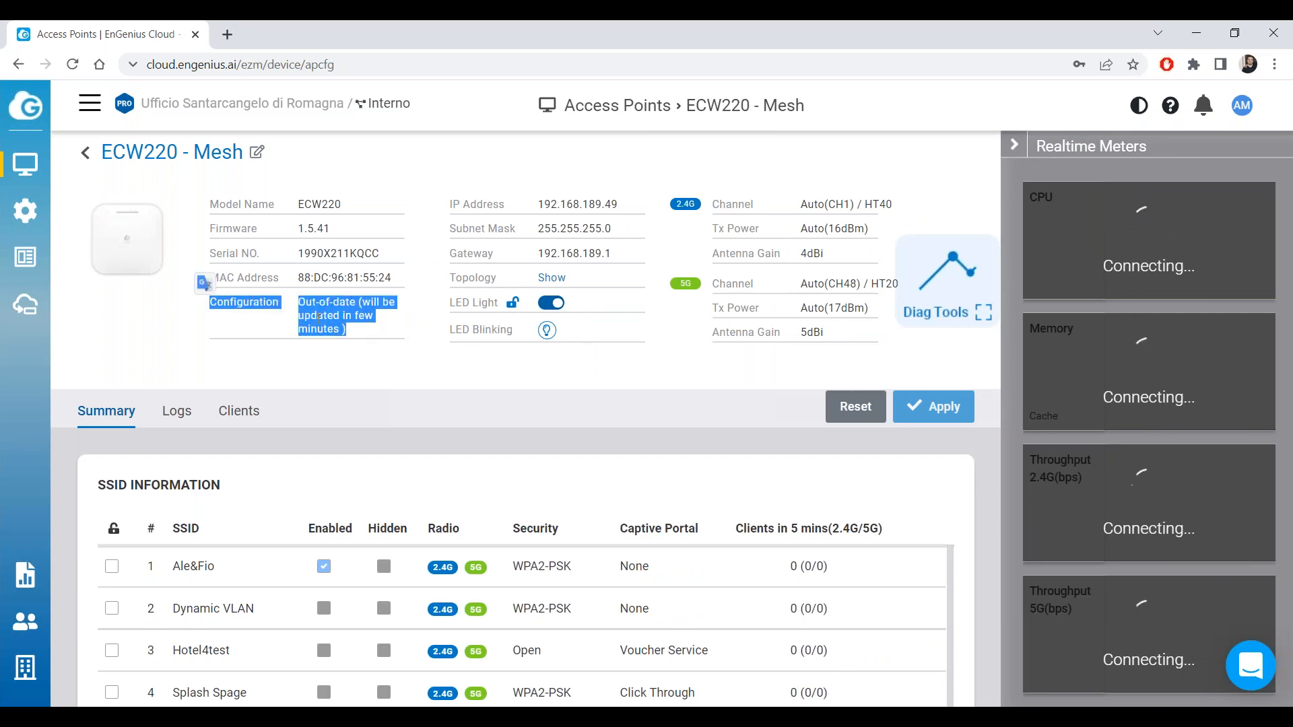
click(366, 339)
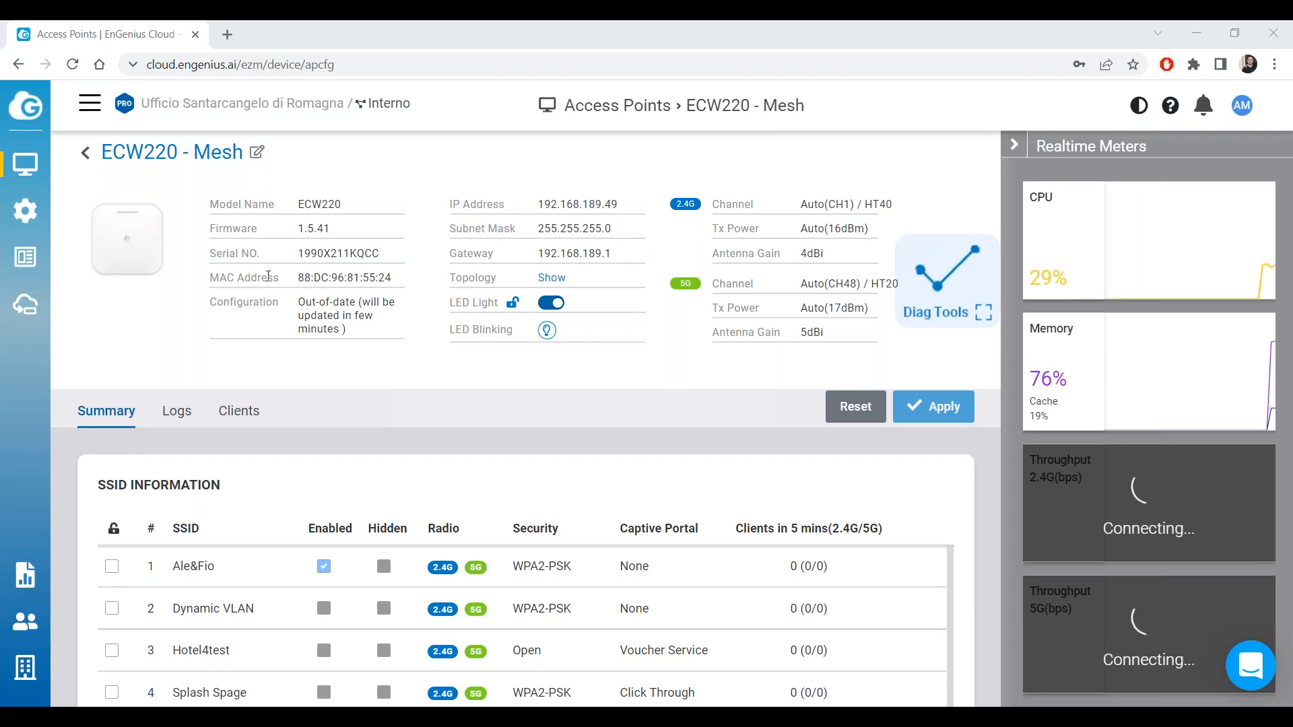
drag(362, 330, 300, 301)
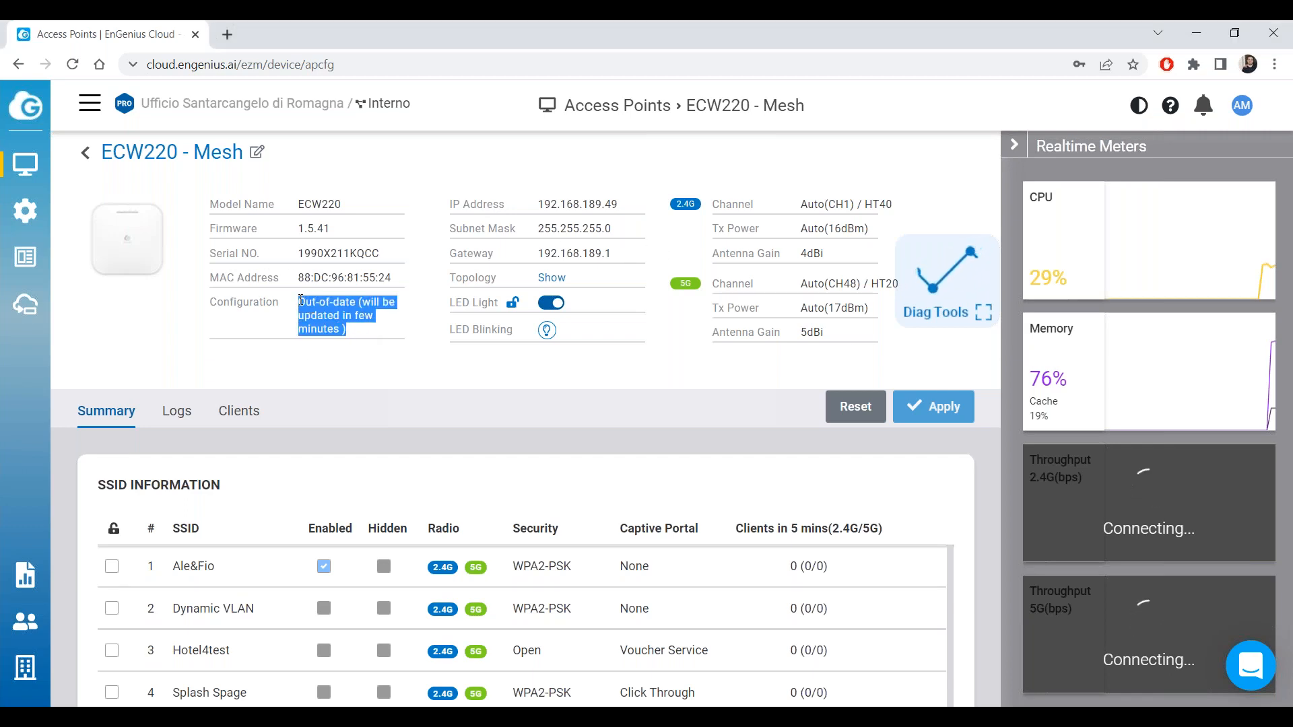
click(382, 333)
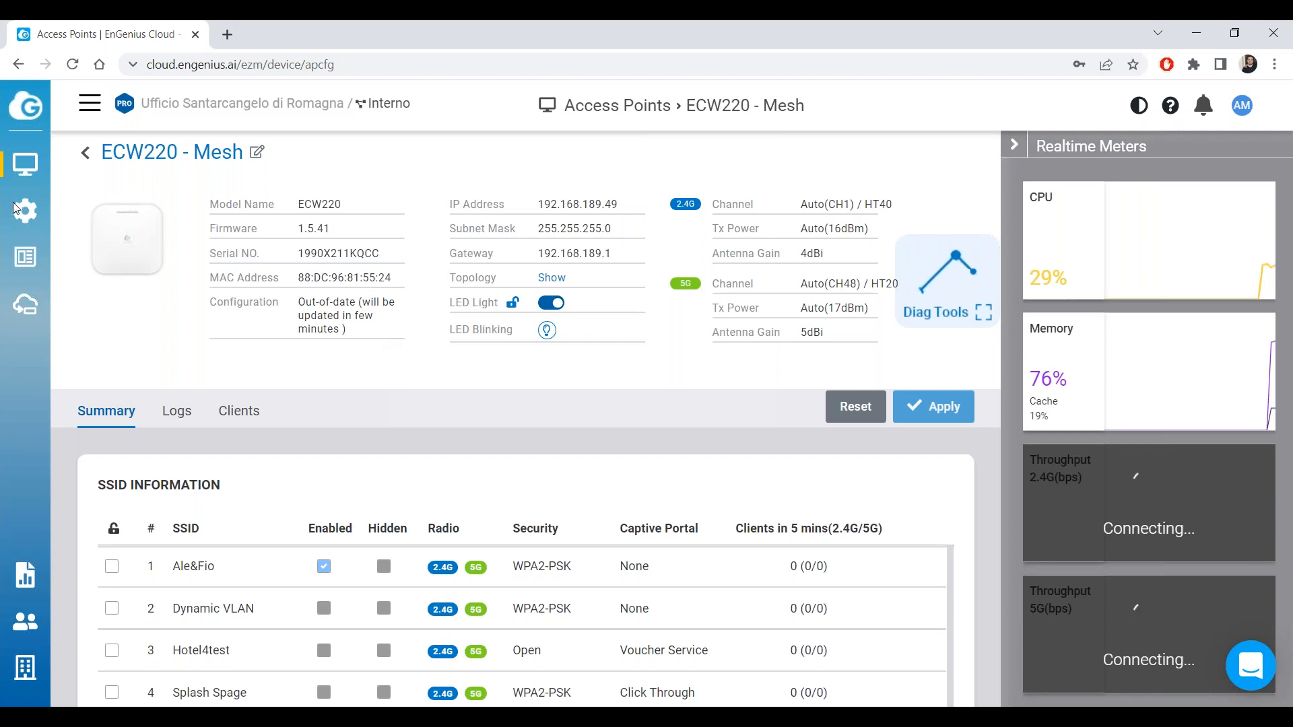
mouse_move(19, 208)
click(132, 237)
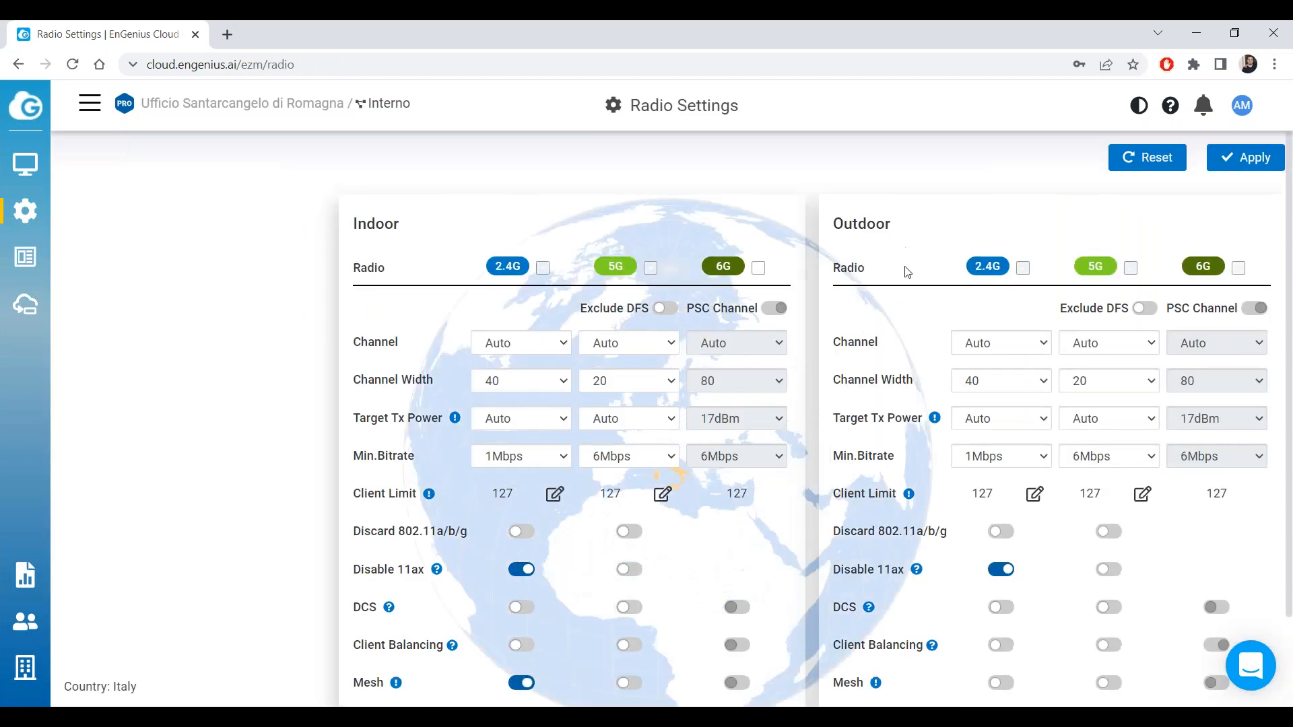
Scroll to review Indoor Mesh, Auto Pairing and Zero-Wait DFS, then go to Access Points.
scroll(663, 332, down, 1)
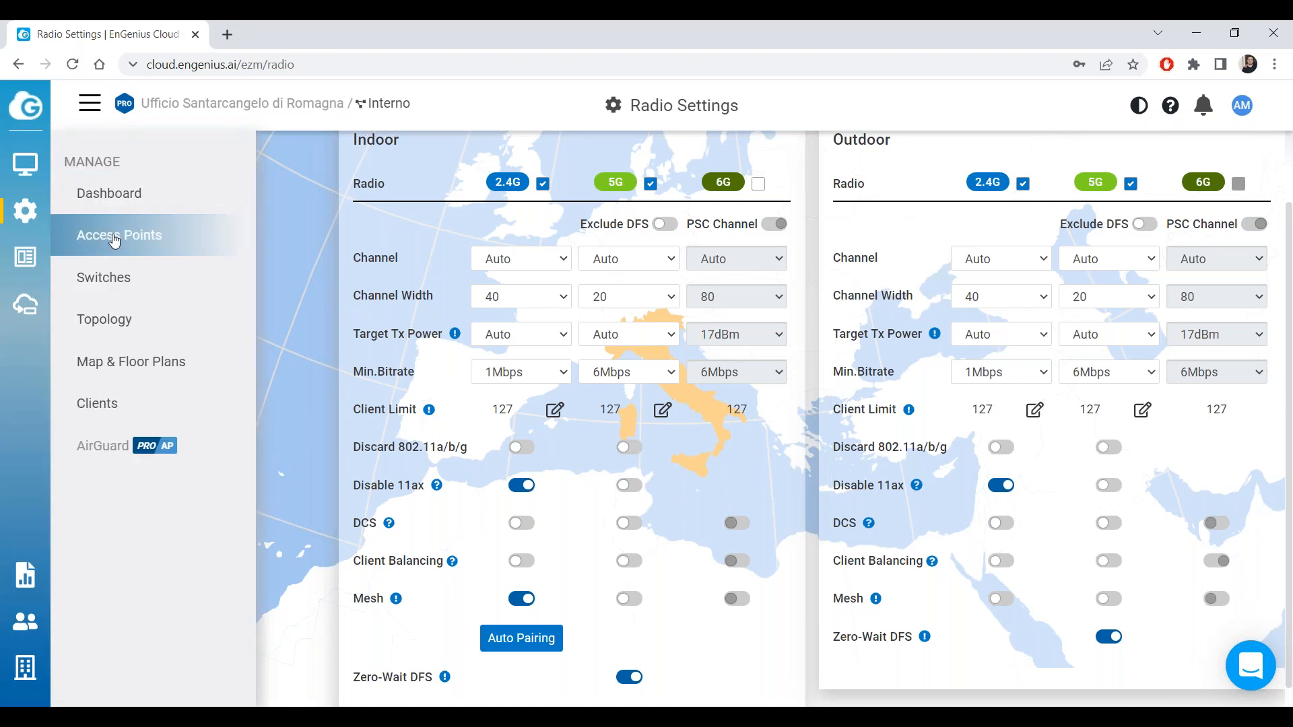
click(40, 162)
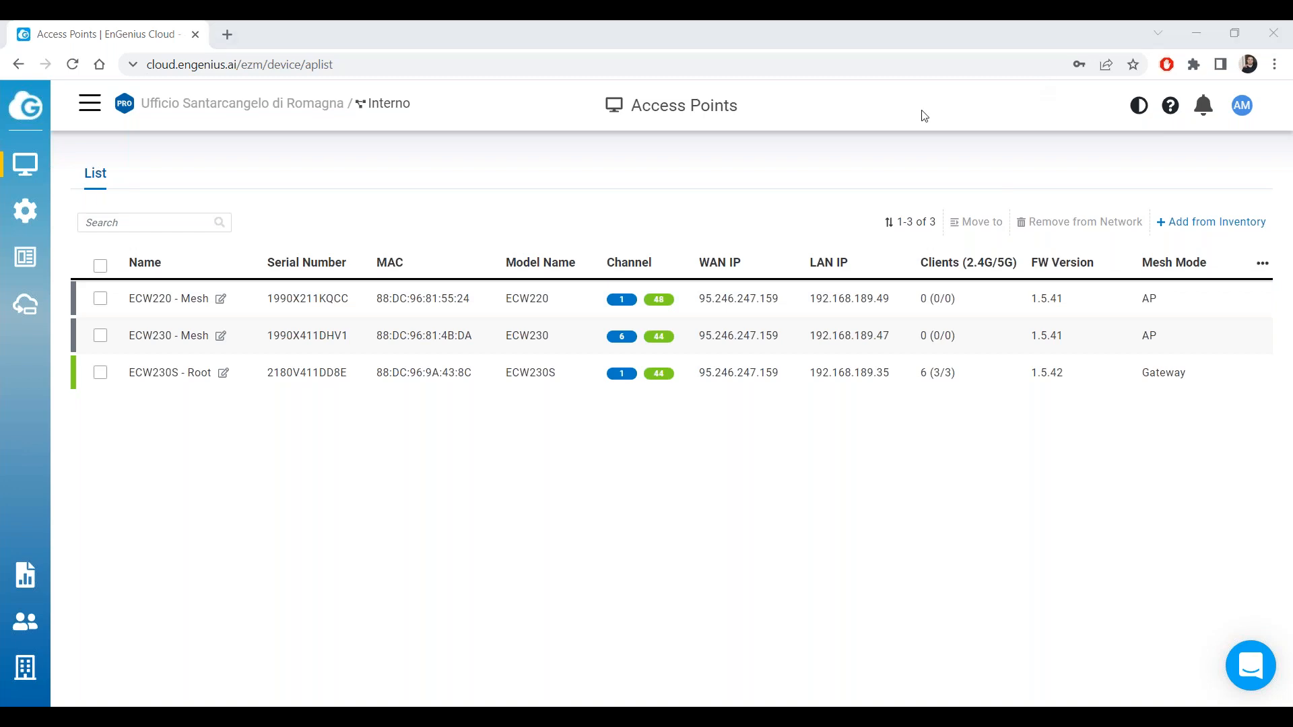
Expand and collapse the ECW220 - Mesh row, then open the ECW230S - Root details.
drag(129, 298, 209, 299)
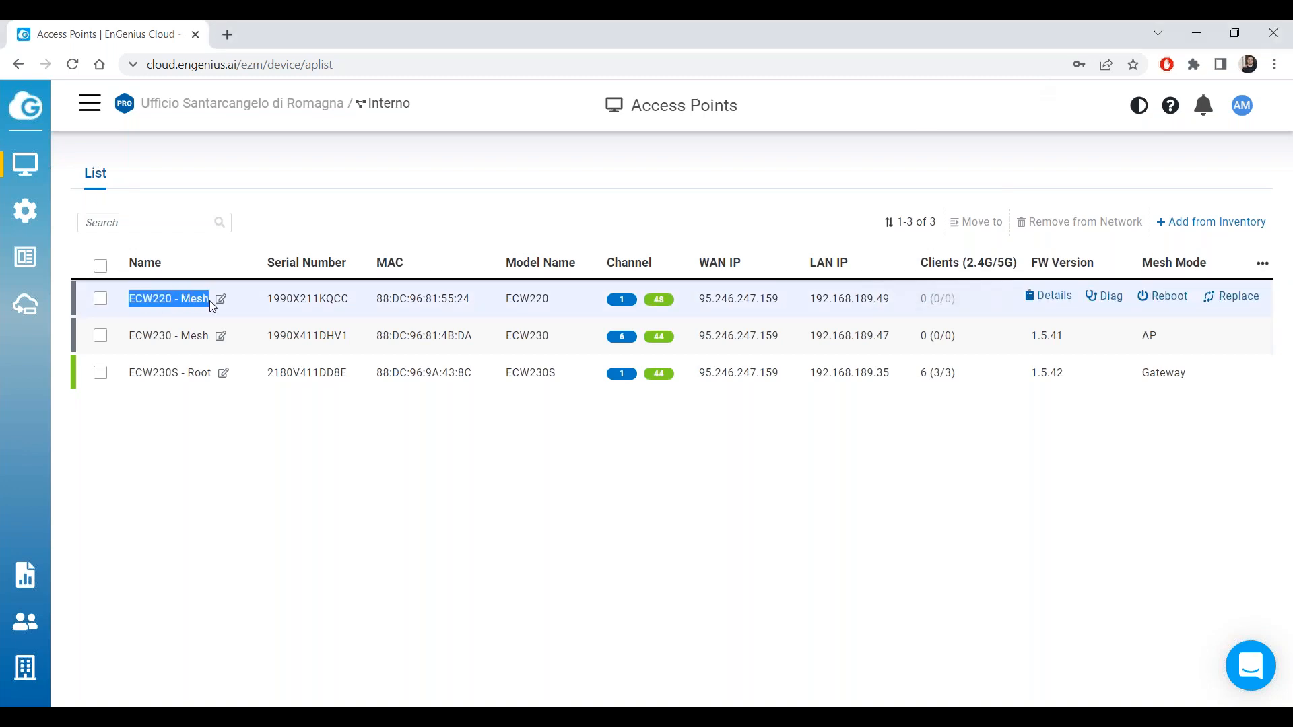
click(165, 298)
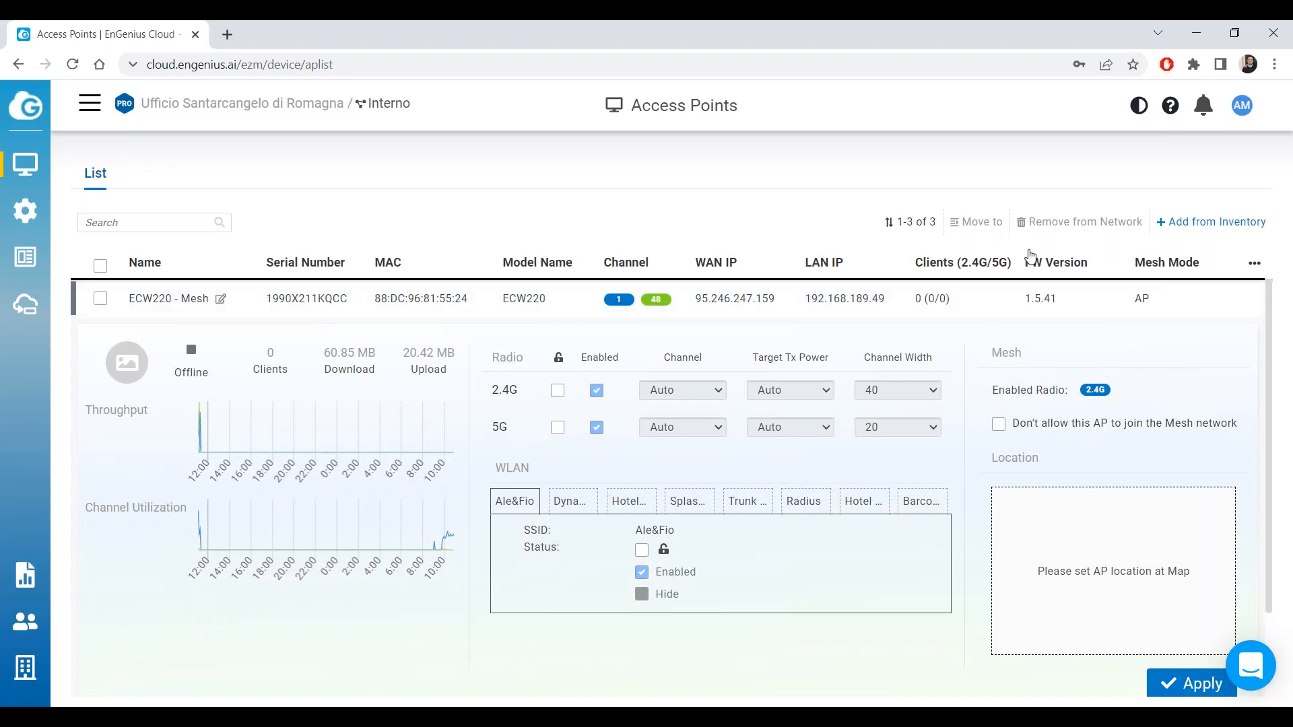
click(177, 298)
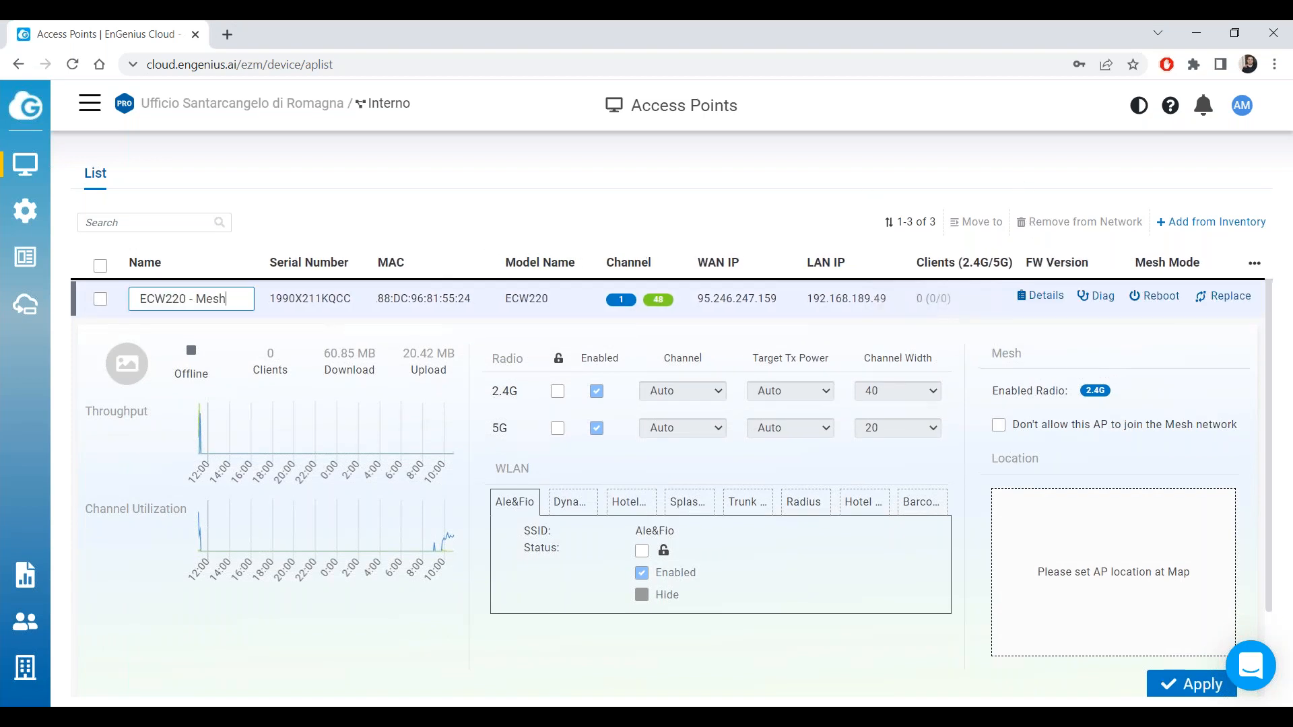
click(316, 305)
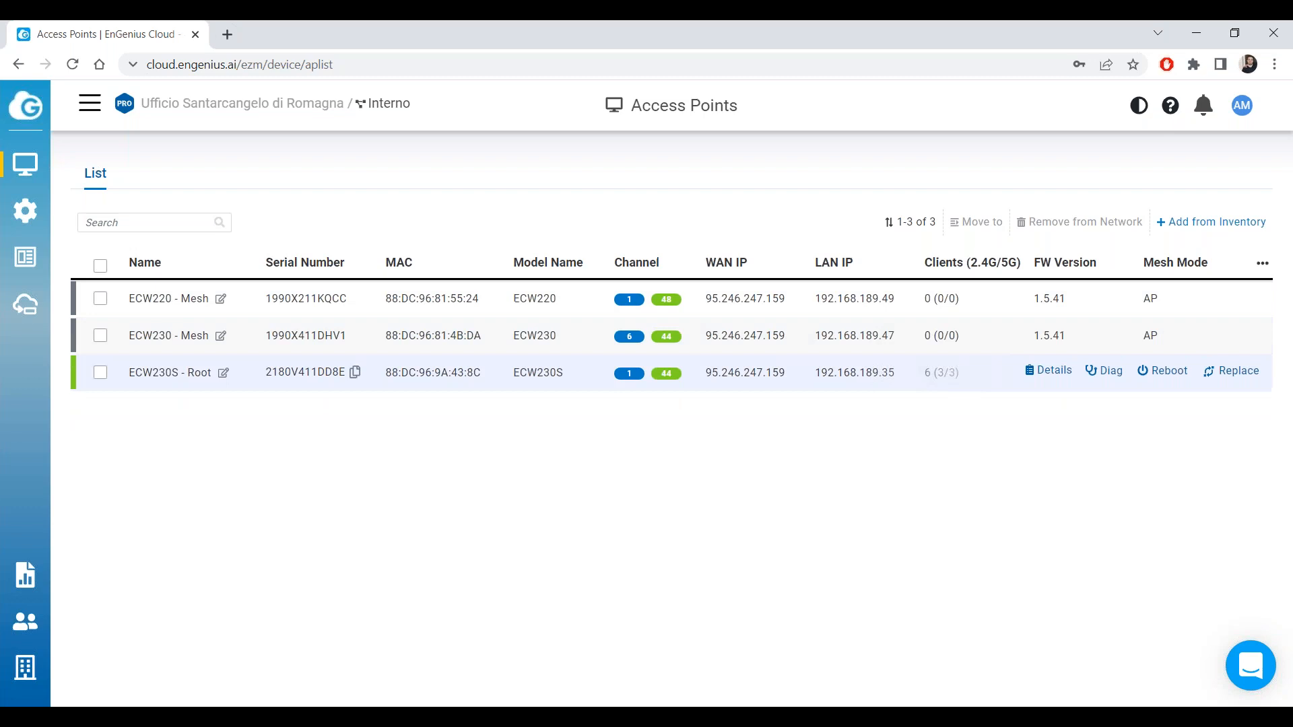
click(1054, 371)
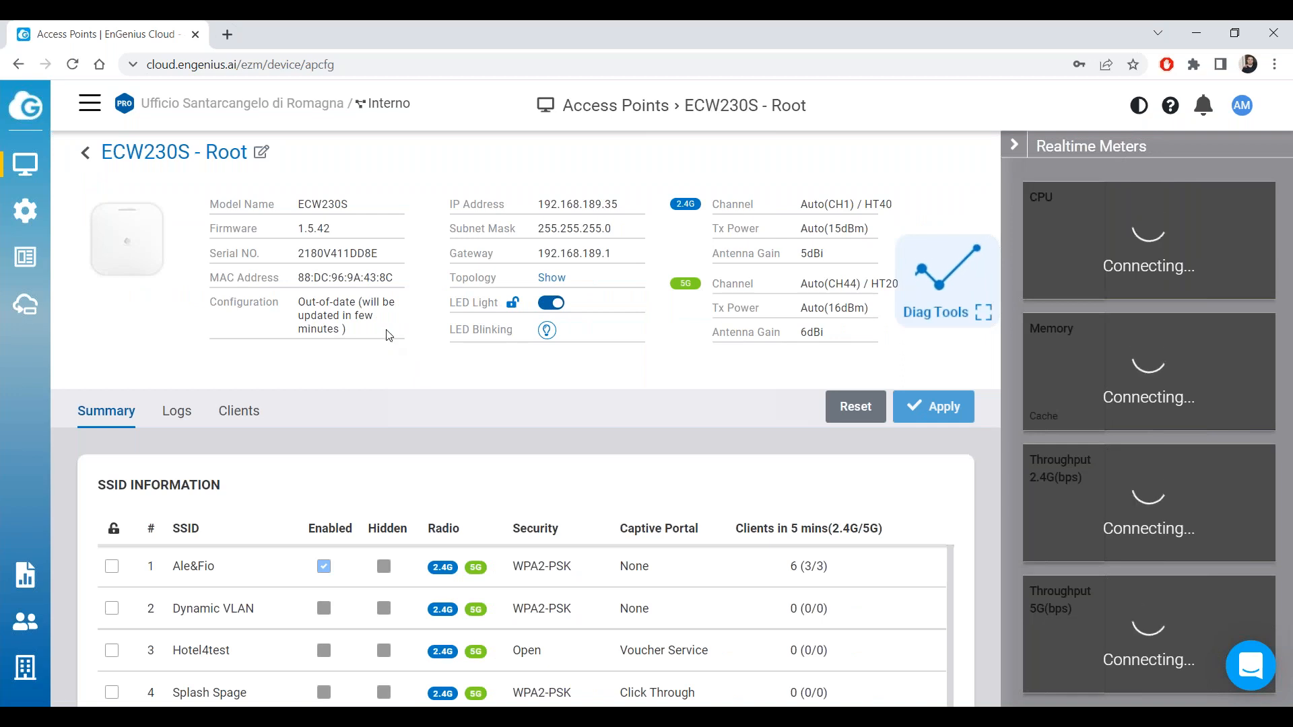
drag(347, 330, 297, 296)
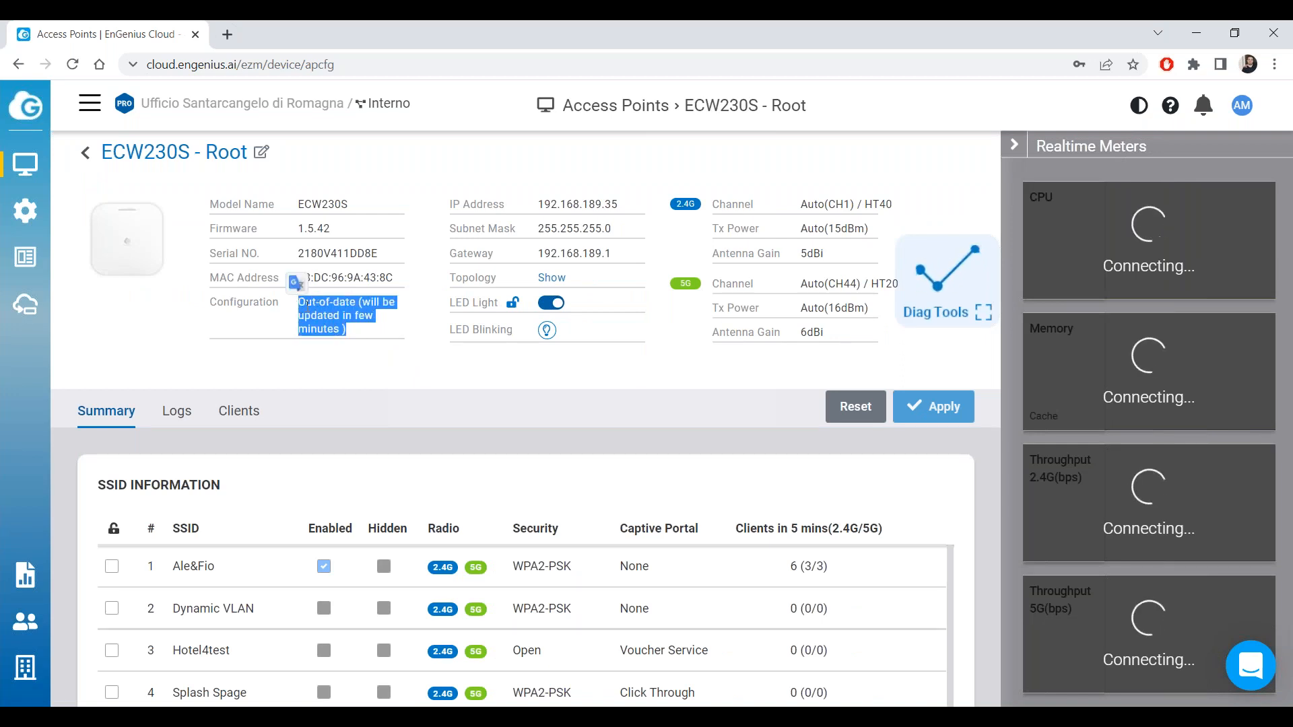
click(357, 335)
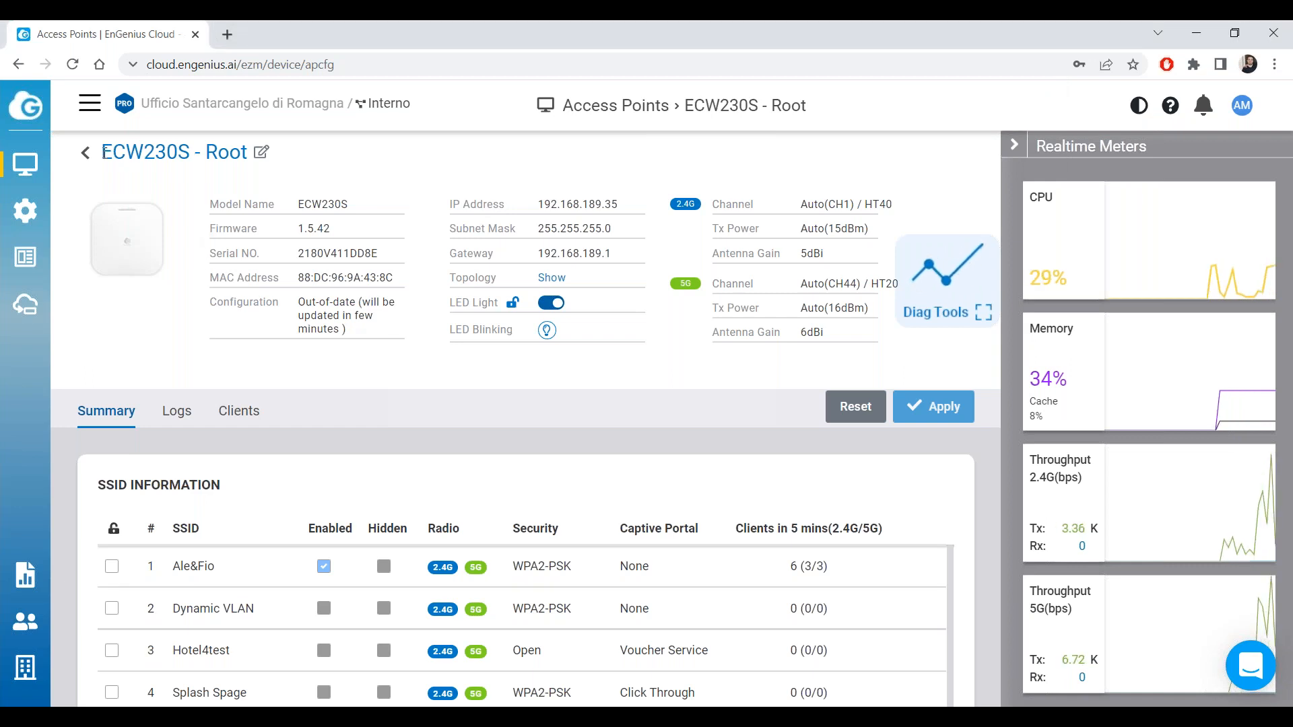
click(85, 152)
mouse_move(35, 164)
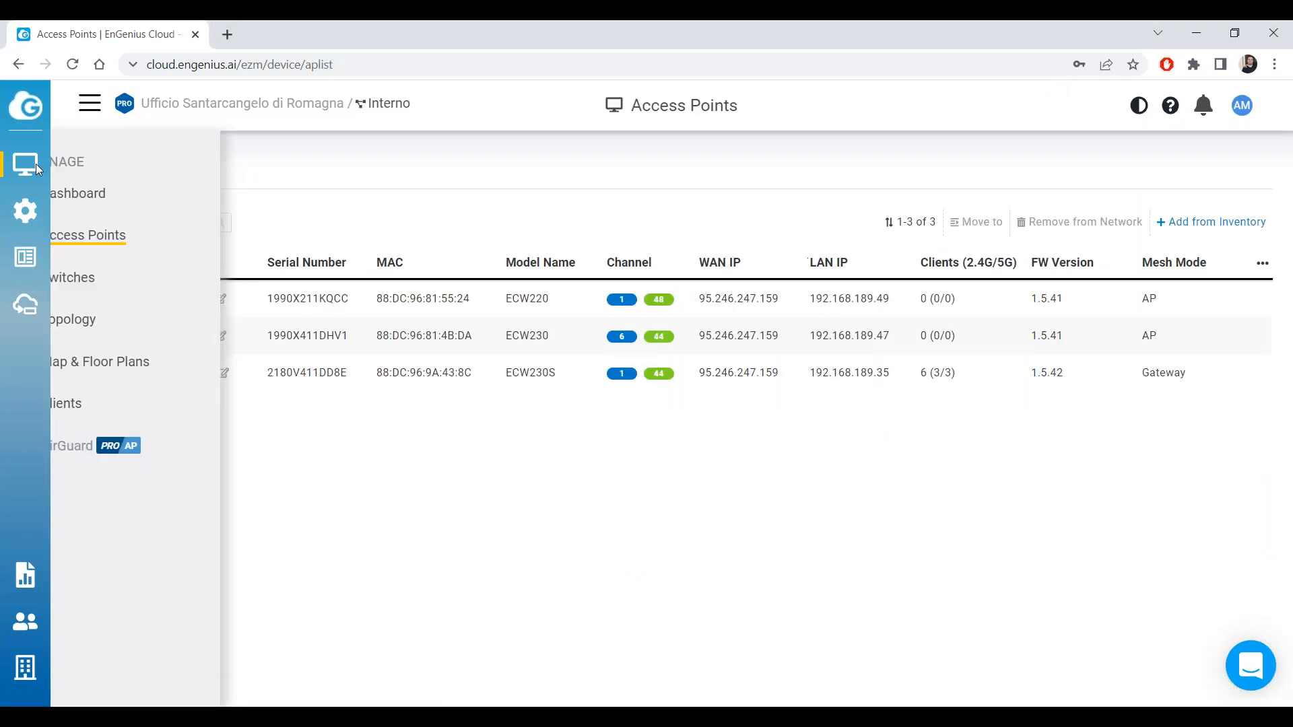
click(89, 197)
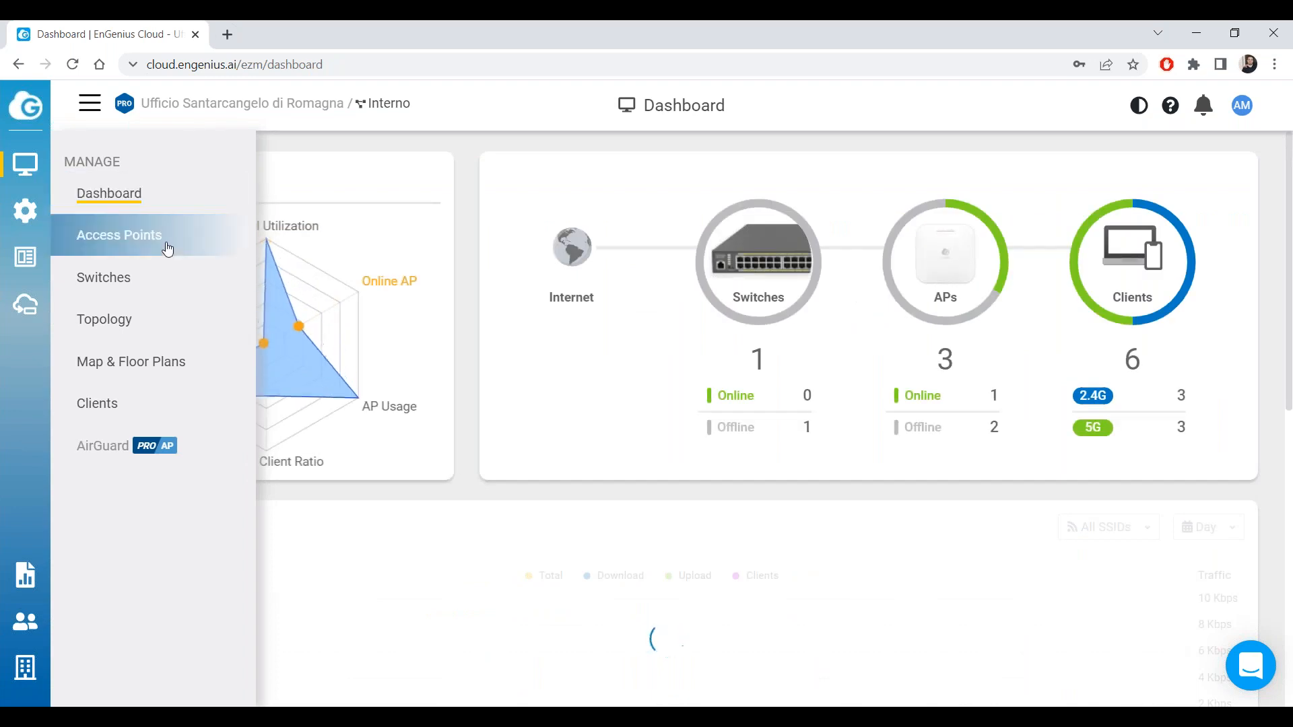
click(170, 259)
mouse_move(1054, 389)
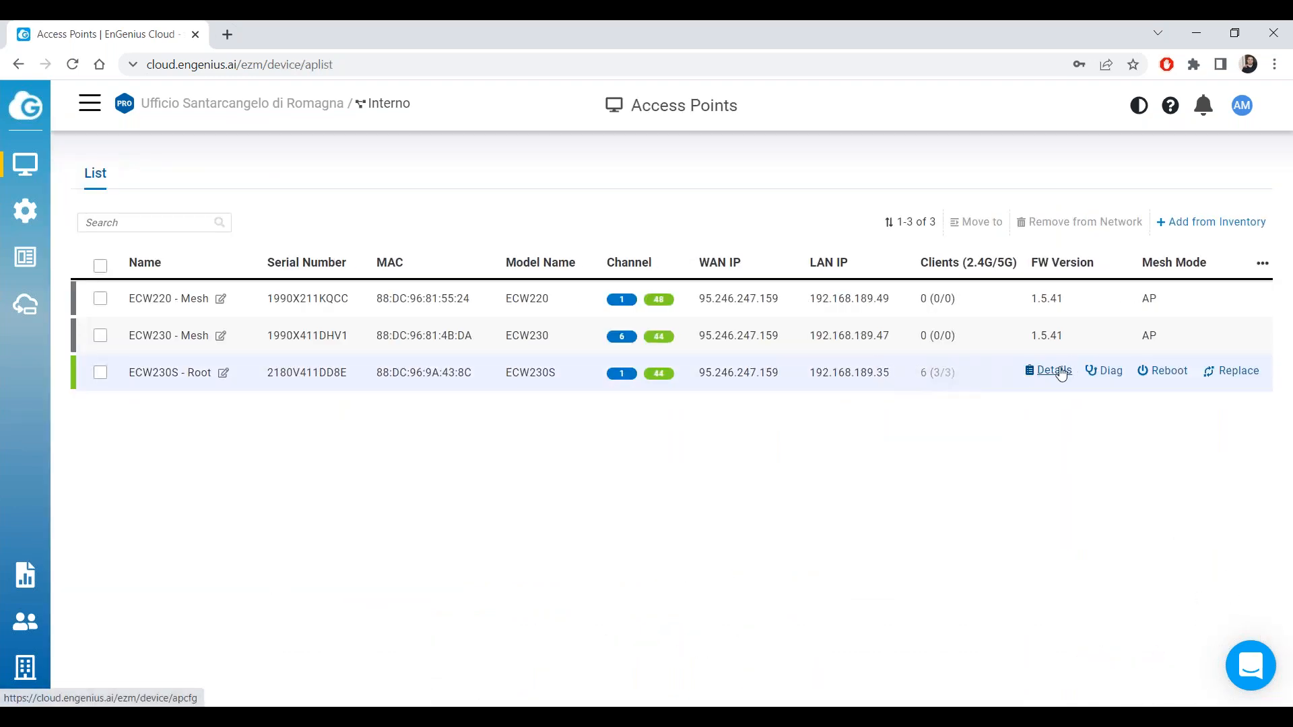
click(1061, 375)
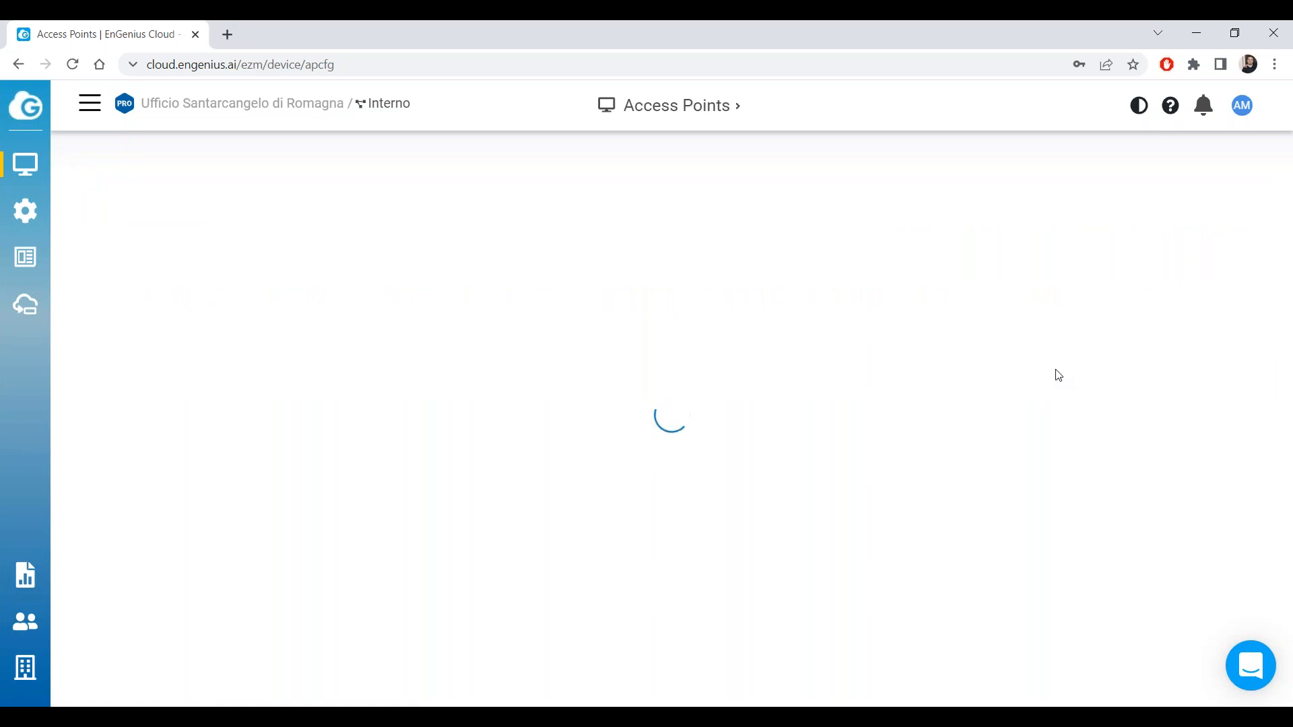
drag(362, 322, 209, 297)
click(329, 330)
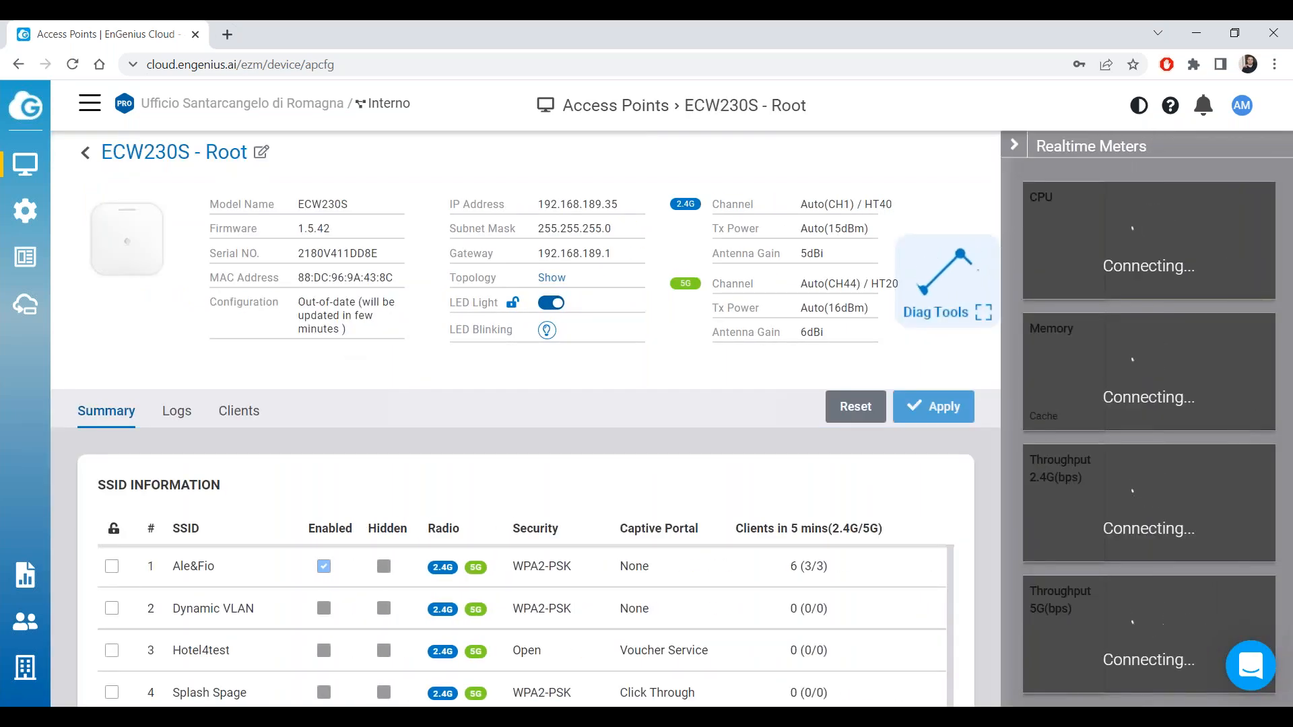
mouse_move(38, 206)
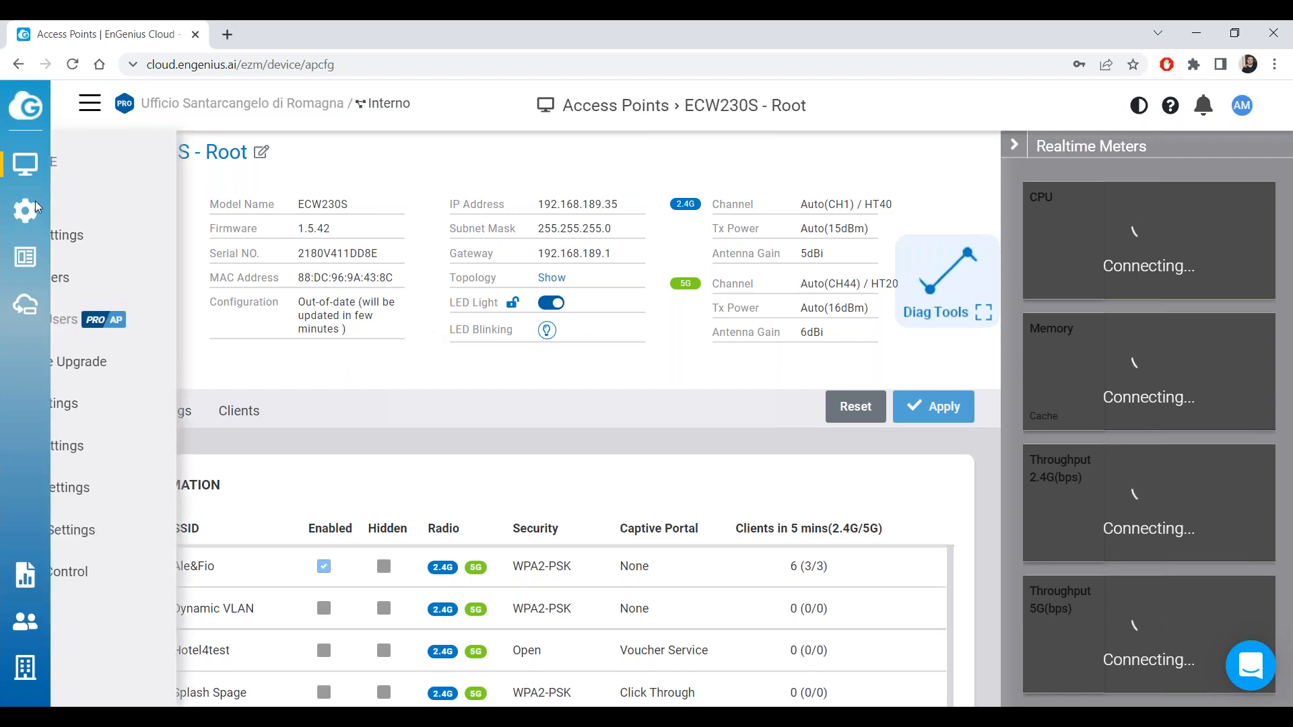
Verify Indoor Mesh is on in Radio Settings, then return to the Access Points list.
click(71, 234)
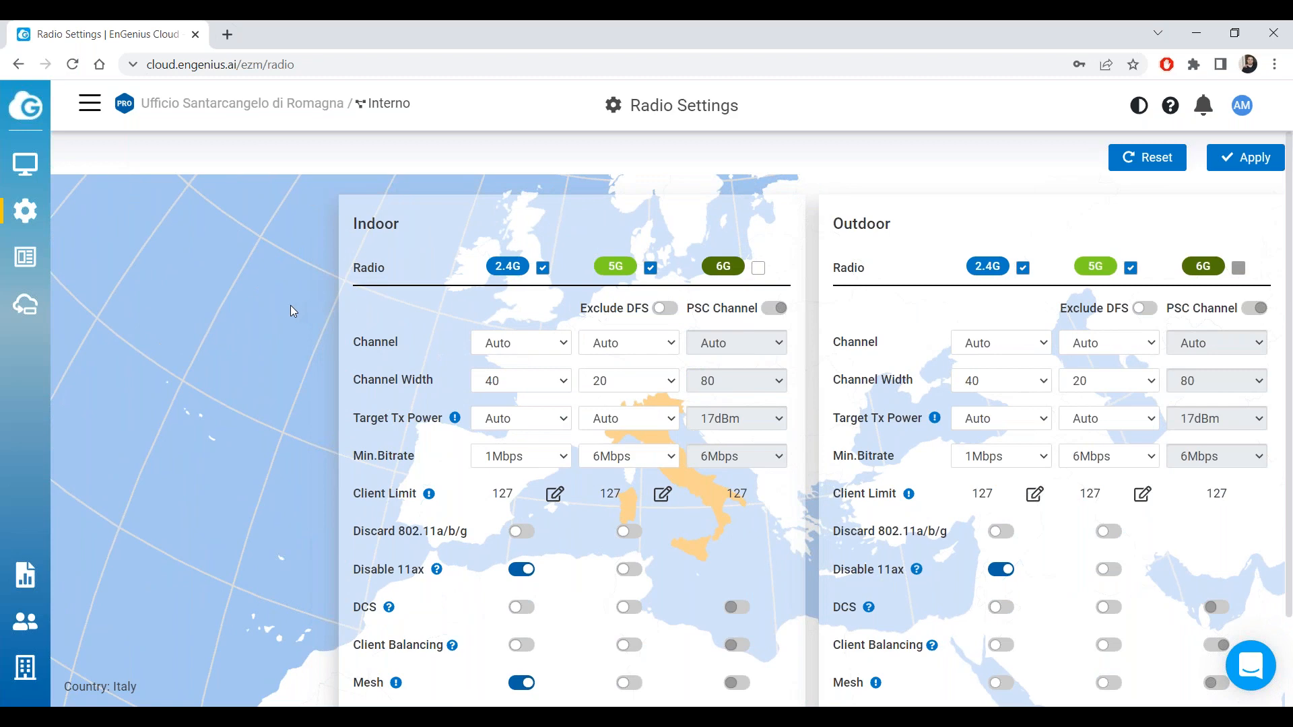
scroll(277, 357, down, 1)
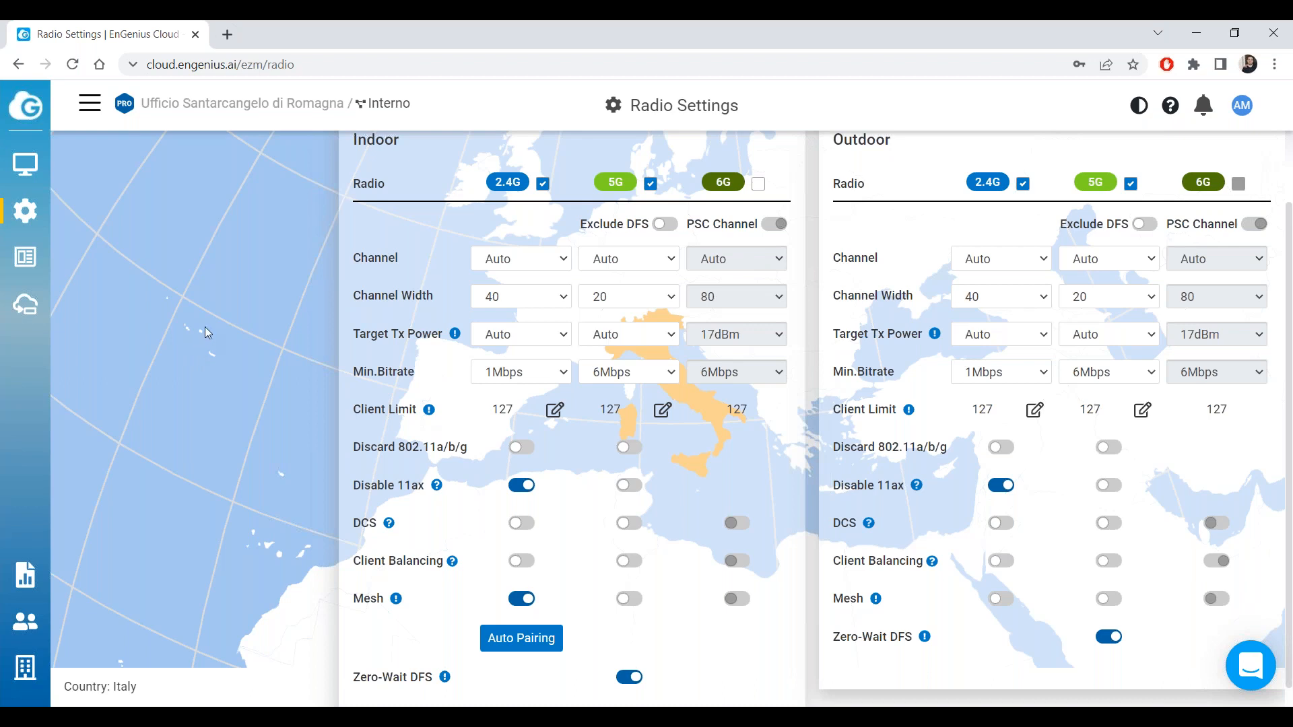
mouse_move(24, 164)
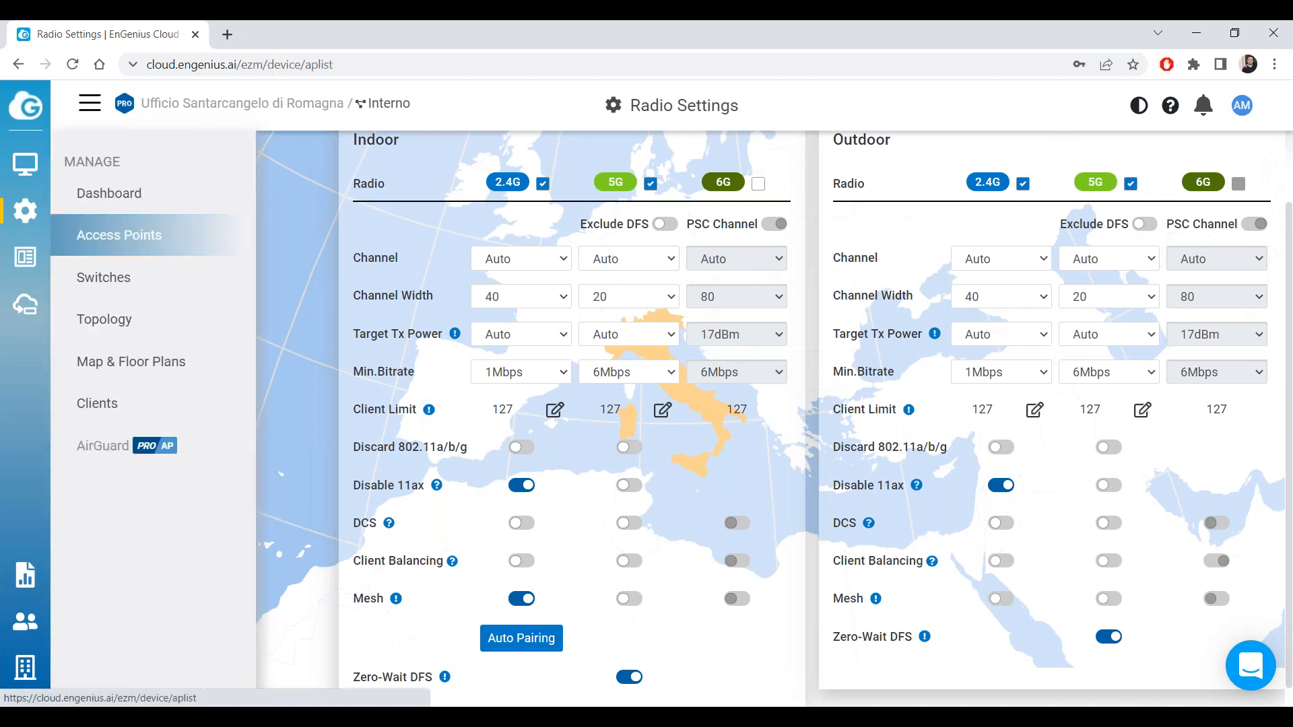
click(121, 233)
View ECW230S - Root details and live traffic, back out to the list, then reopen Radio Settings.
click(1050, 373)
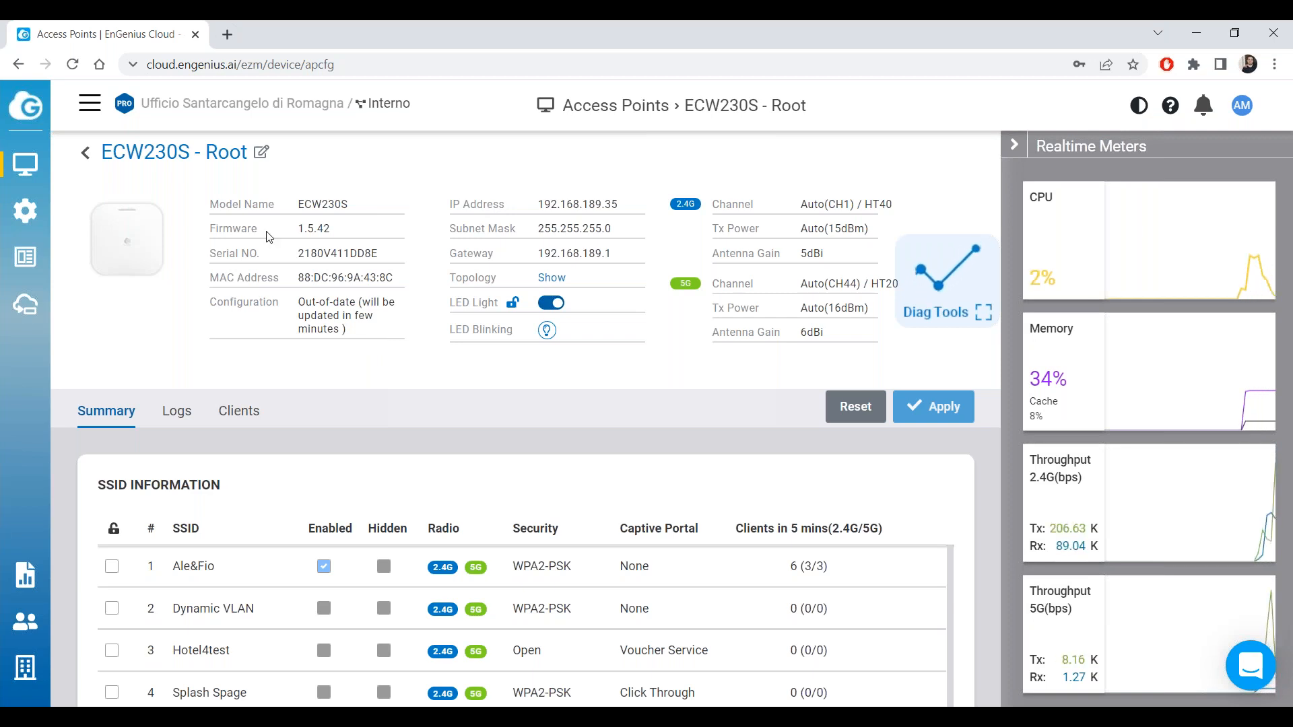
click(86, 154)
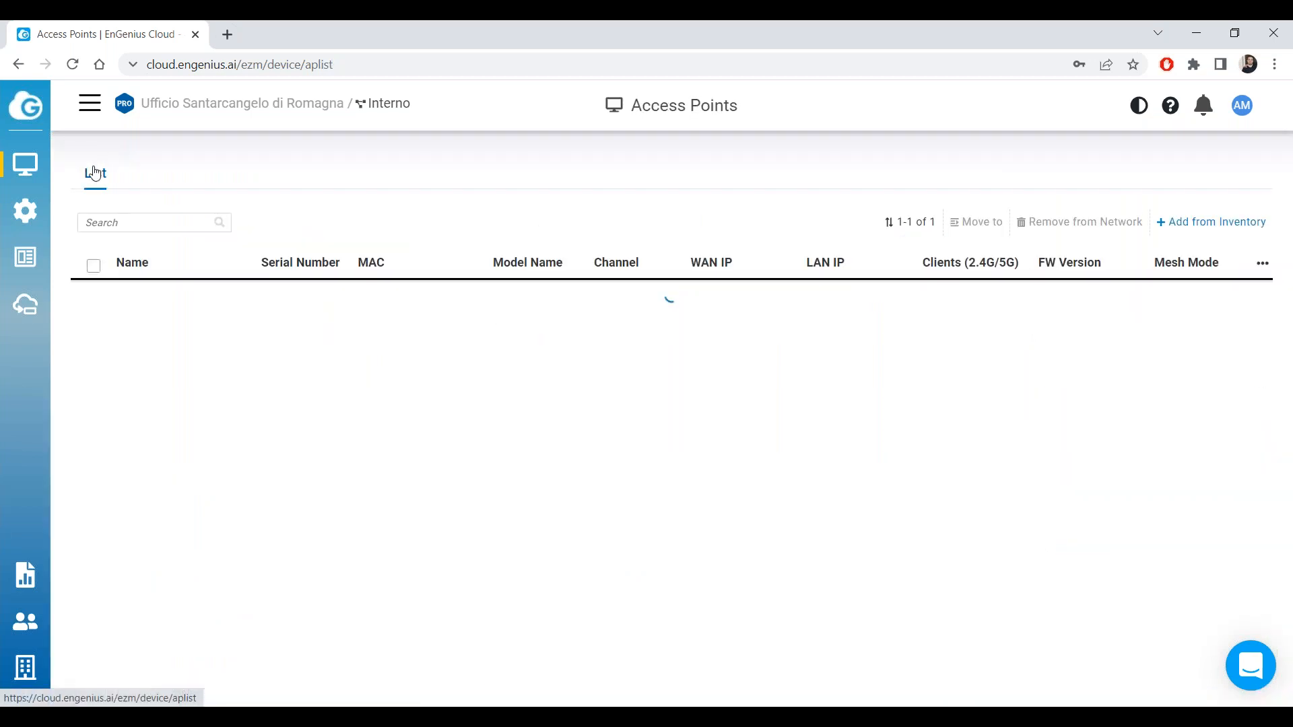
mouse_move(41, 209)
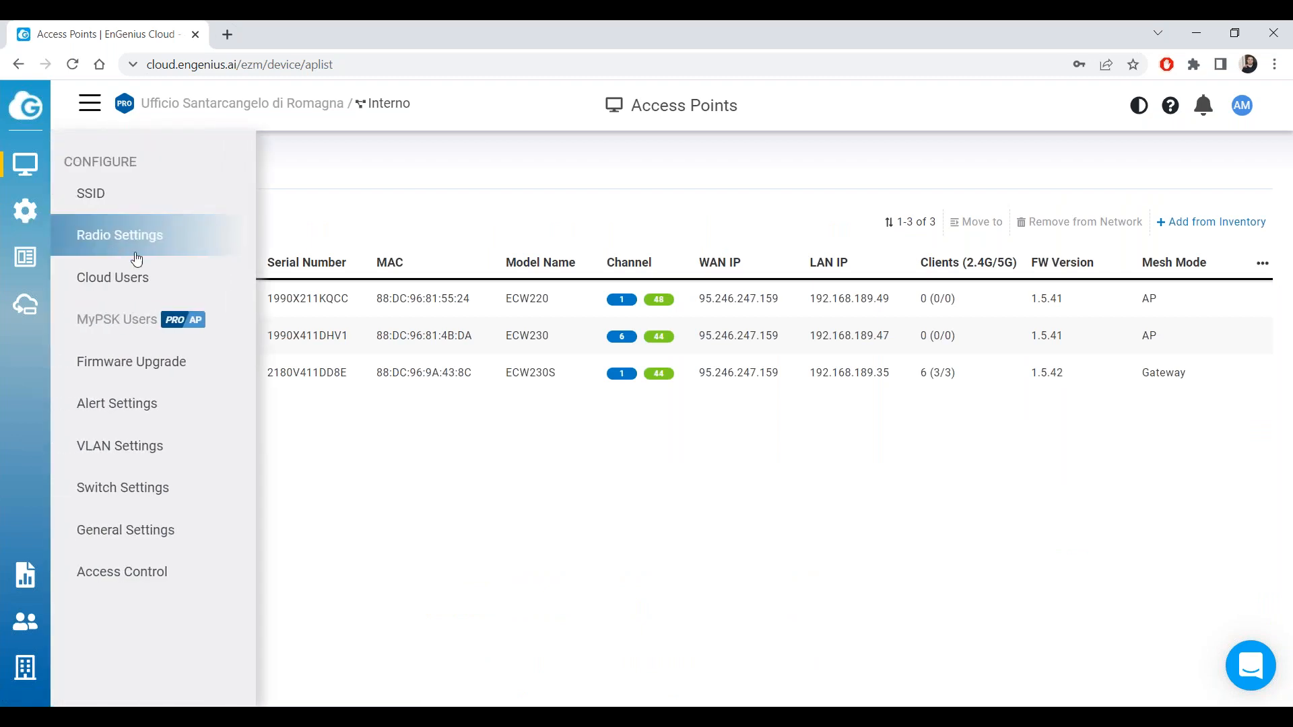
click(122, 236)
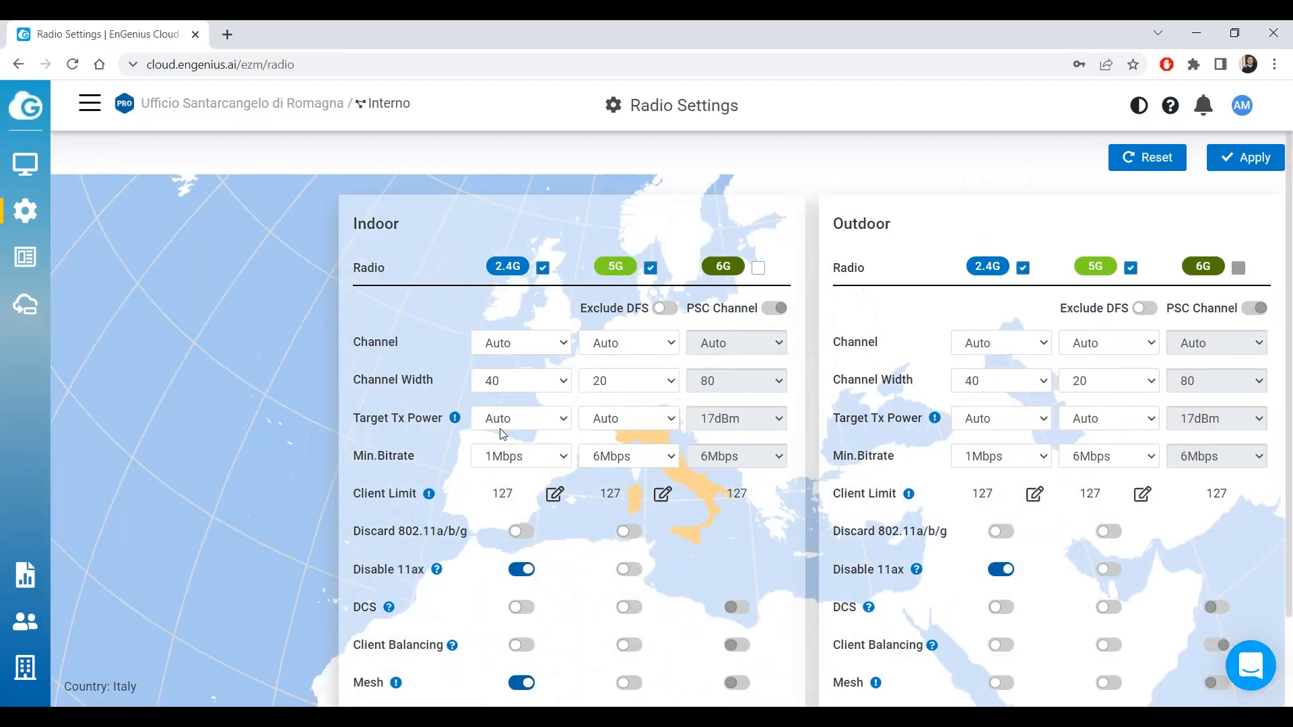
Step briefly to the Access Points list and back into Radio Settings.
mouse_move(54, 166)
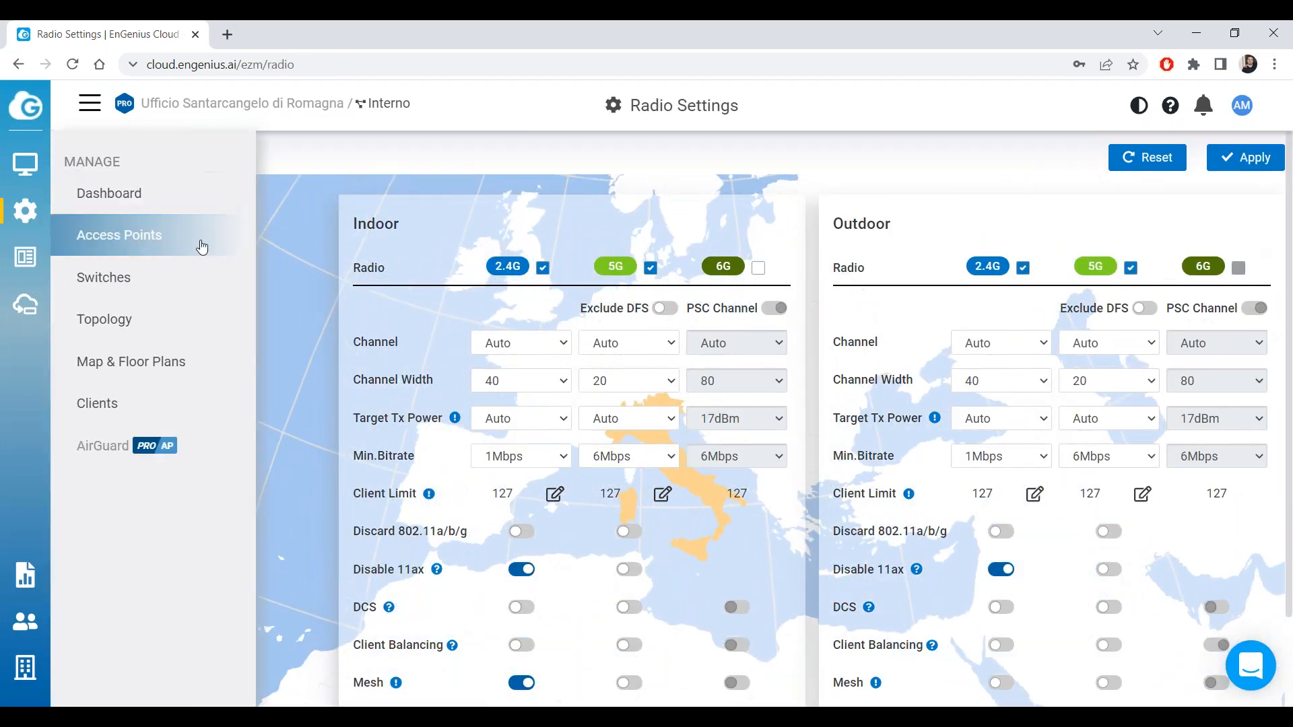
scroll(363, 390, down, 2)
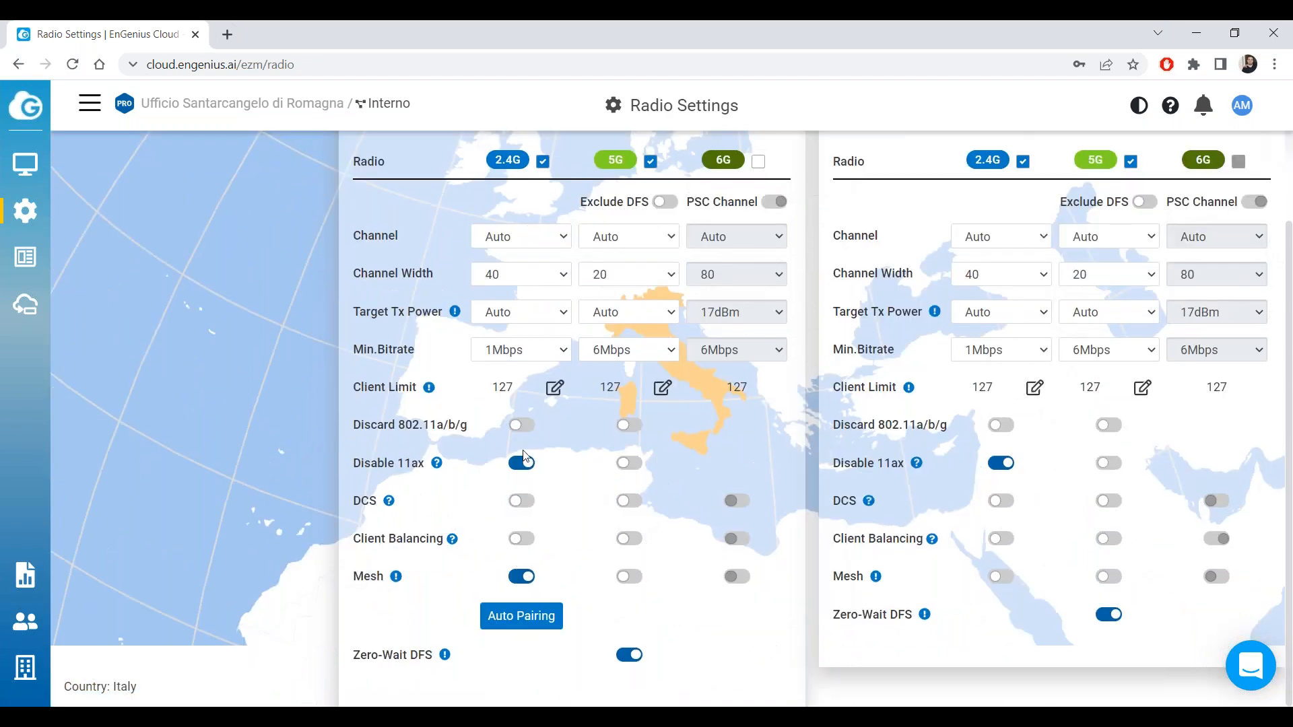
scroll(529, 320, up, 1)
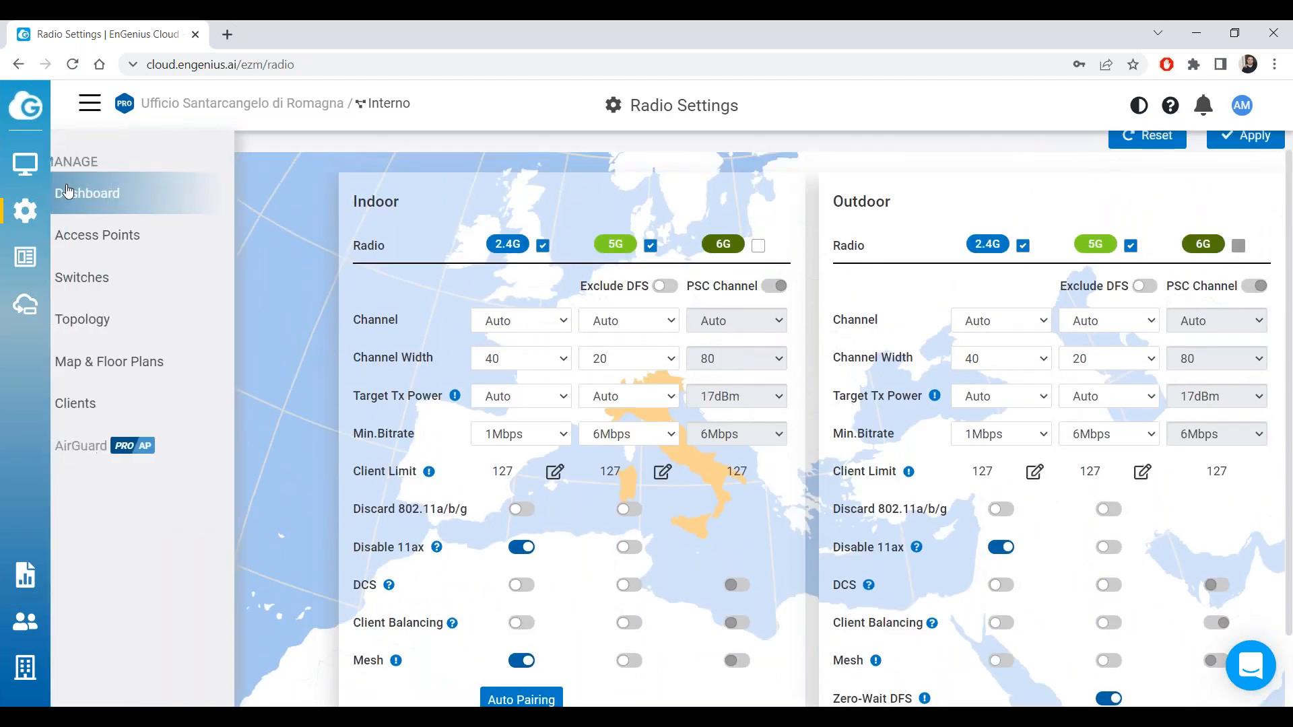
click(111, 234)
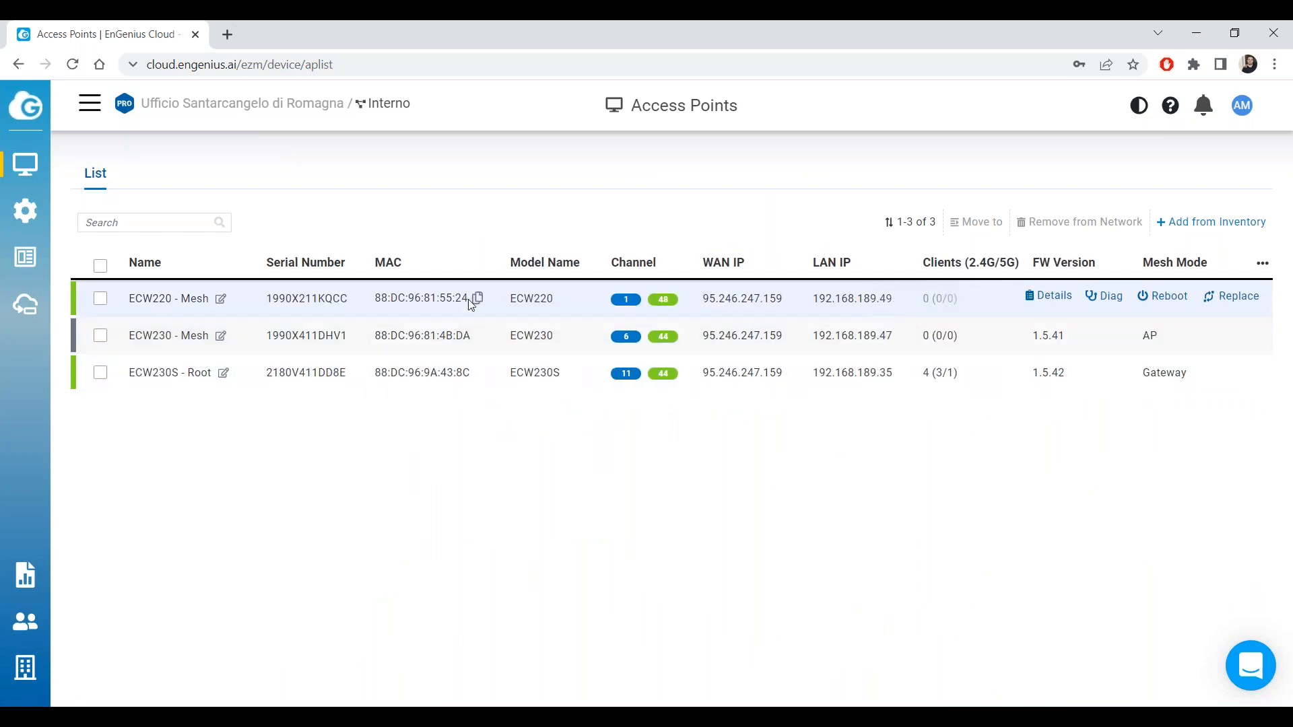
mouse_move(33, 211)
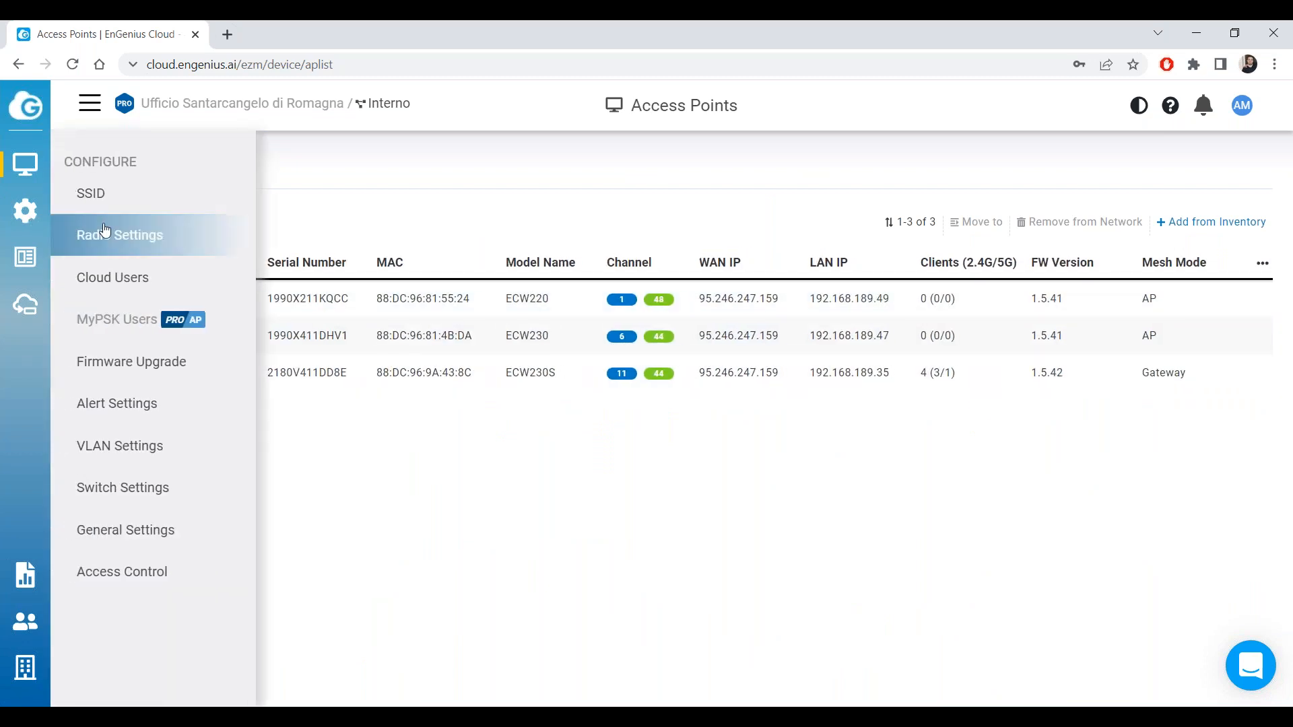
click(128, 234)
Review the Indoor 2.4G Mesh toggle, its info tooltip and Outdoor settings, then return to Access Points.
scroll(602, 387, down, 1)
scroll(601, 387, down, 1)
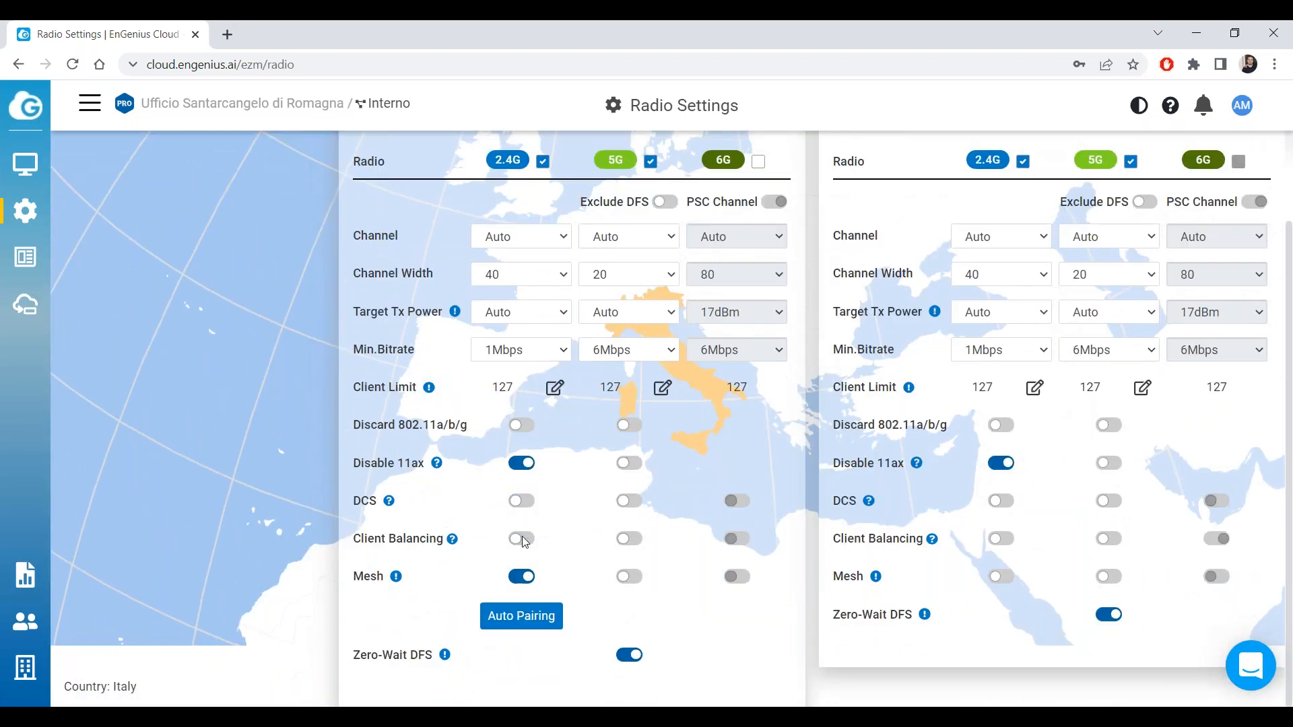
scroll(525, 262, up, 1)
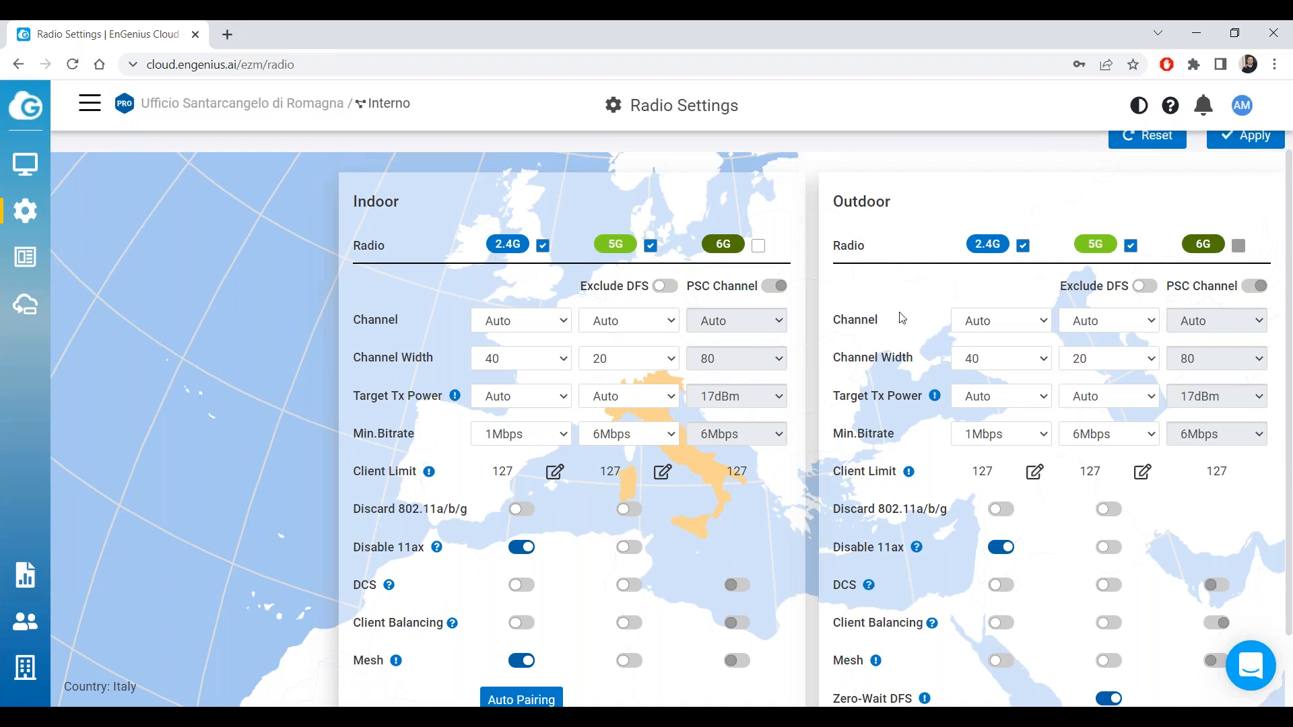
scroll(843, 249, down, 1)
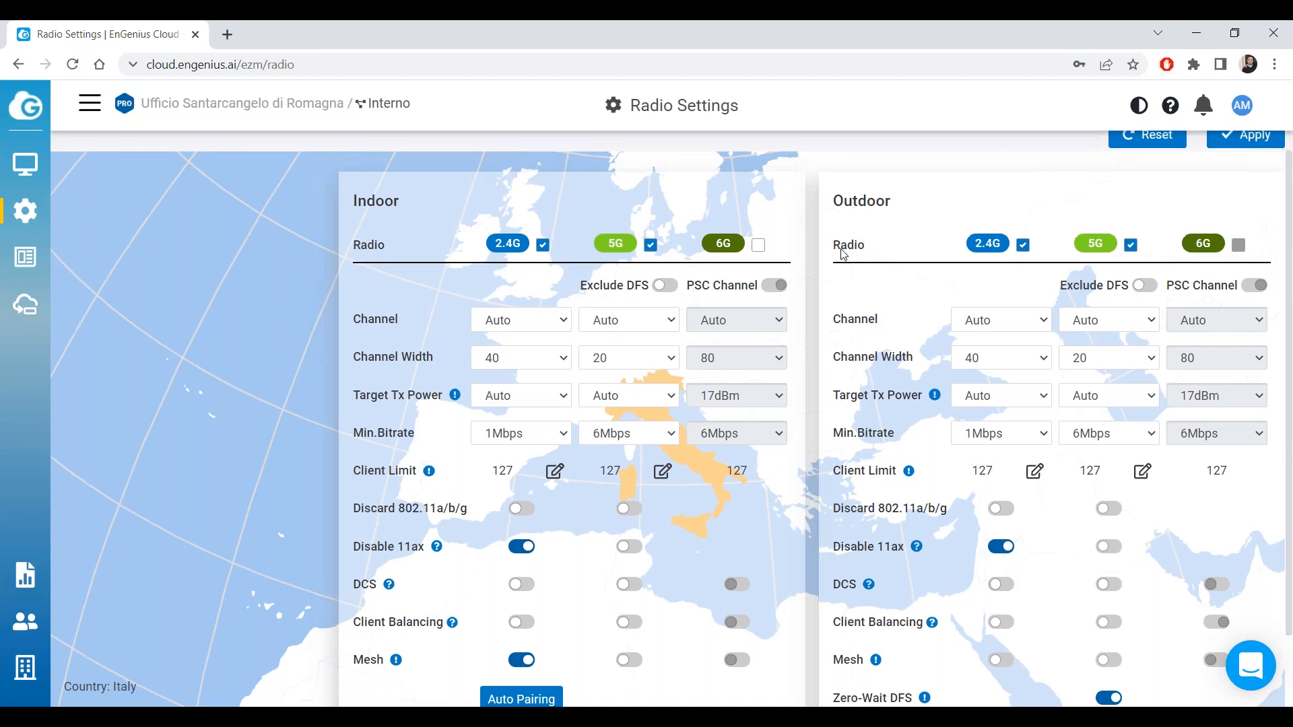
scroll(842, 222, up, 1)
drag(896, 207, 823, 203)
click(874, 201)
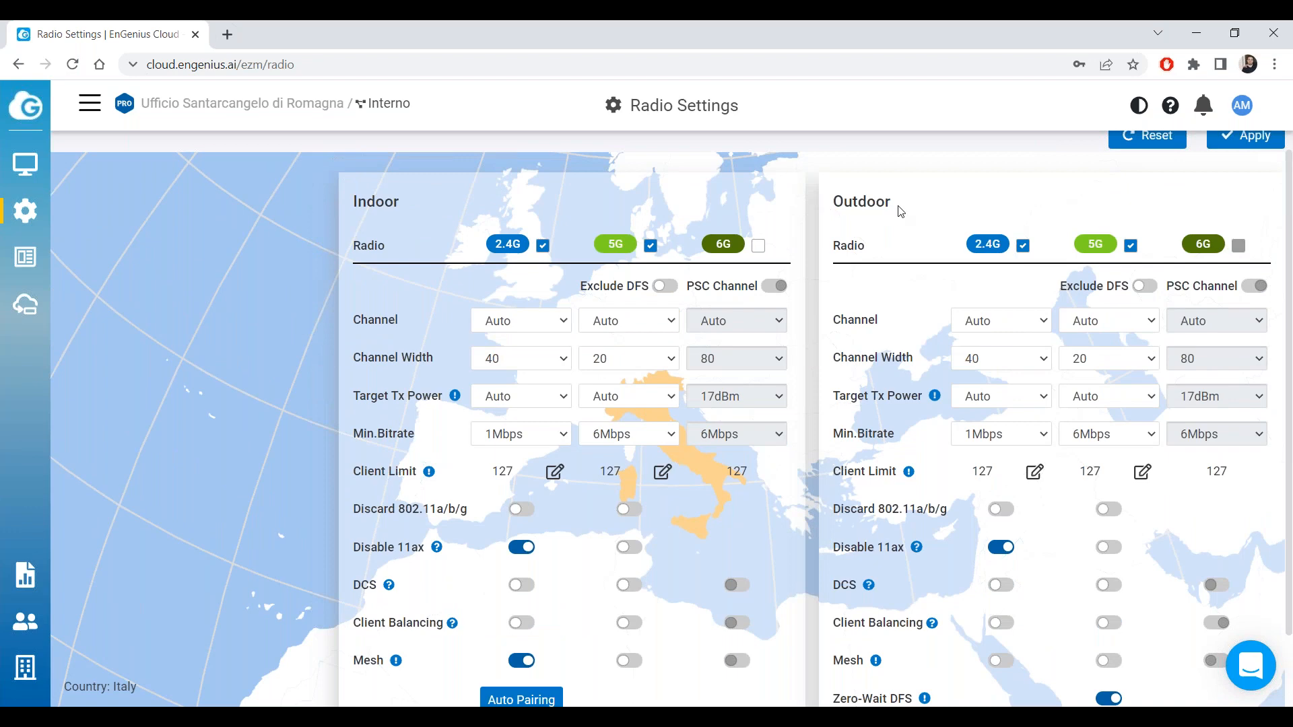
scroll(898, 209, down, 1)
scroll(897, 209, up, 1)
scroll(498, 599, down, 1)
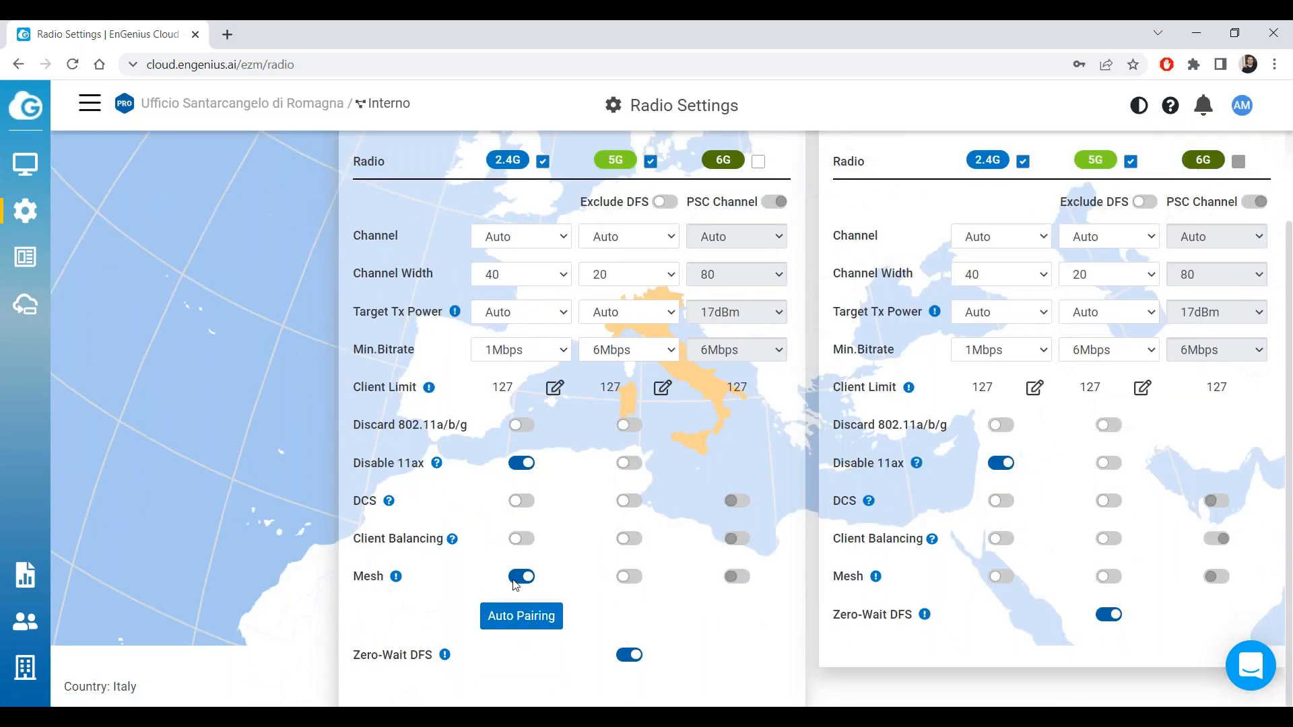
scroll(693, 398, up, 1)
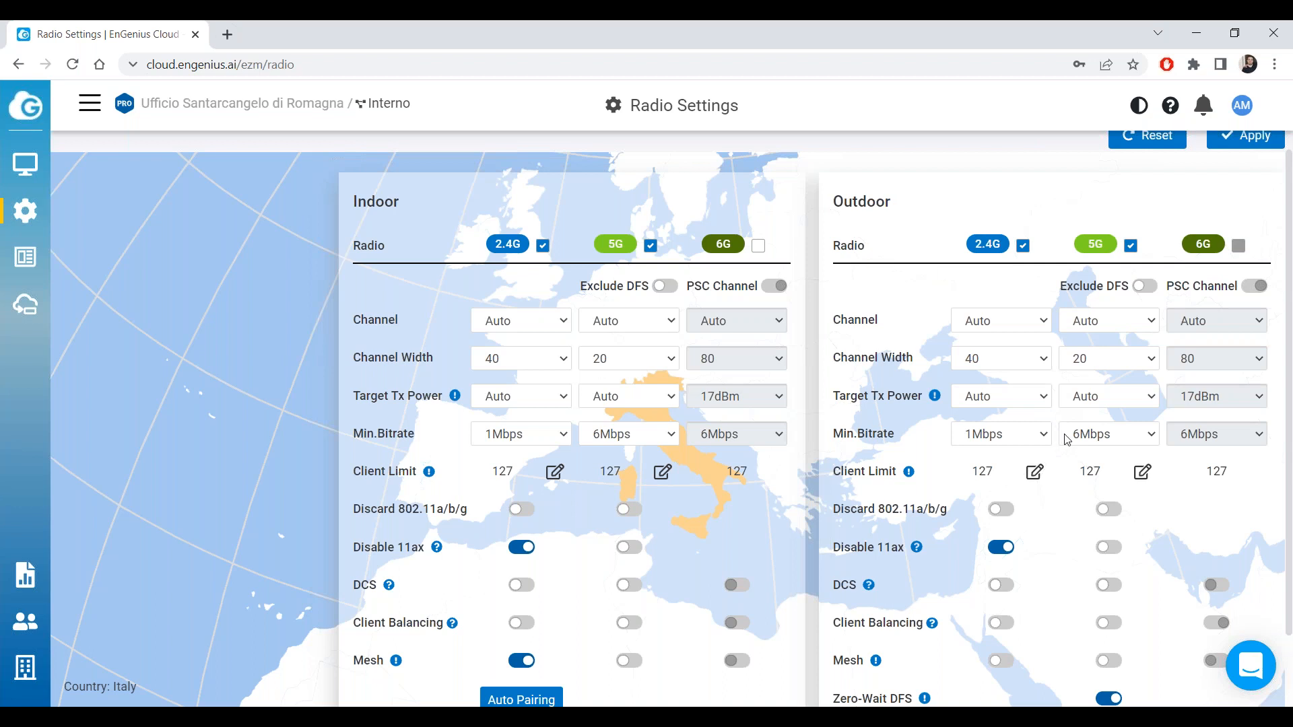
scroll(1092, 599, down, 1)
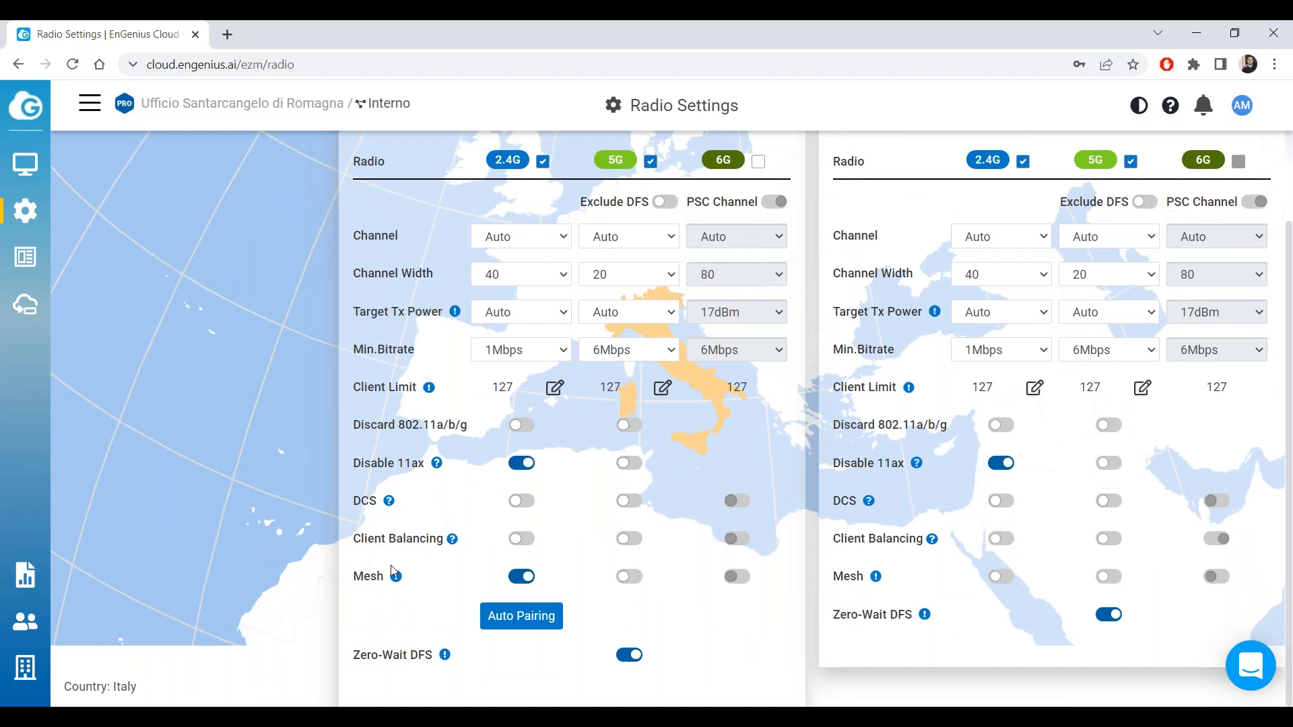
mouse_move(398, 582)
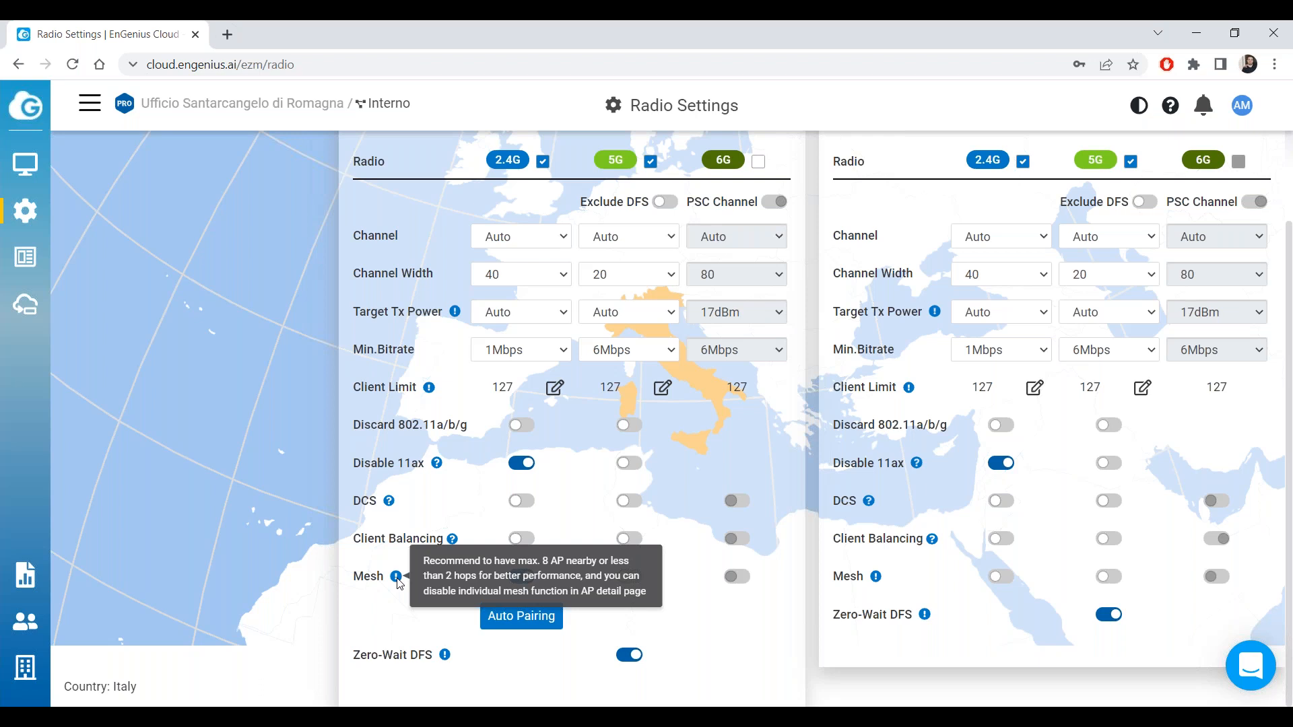
mouse_move(25, 165)
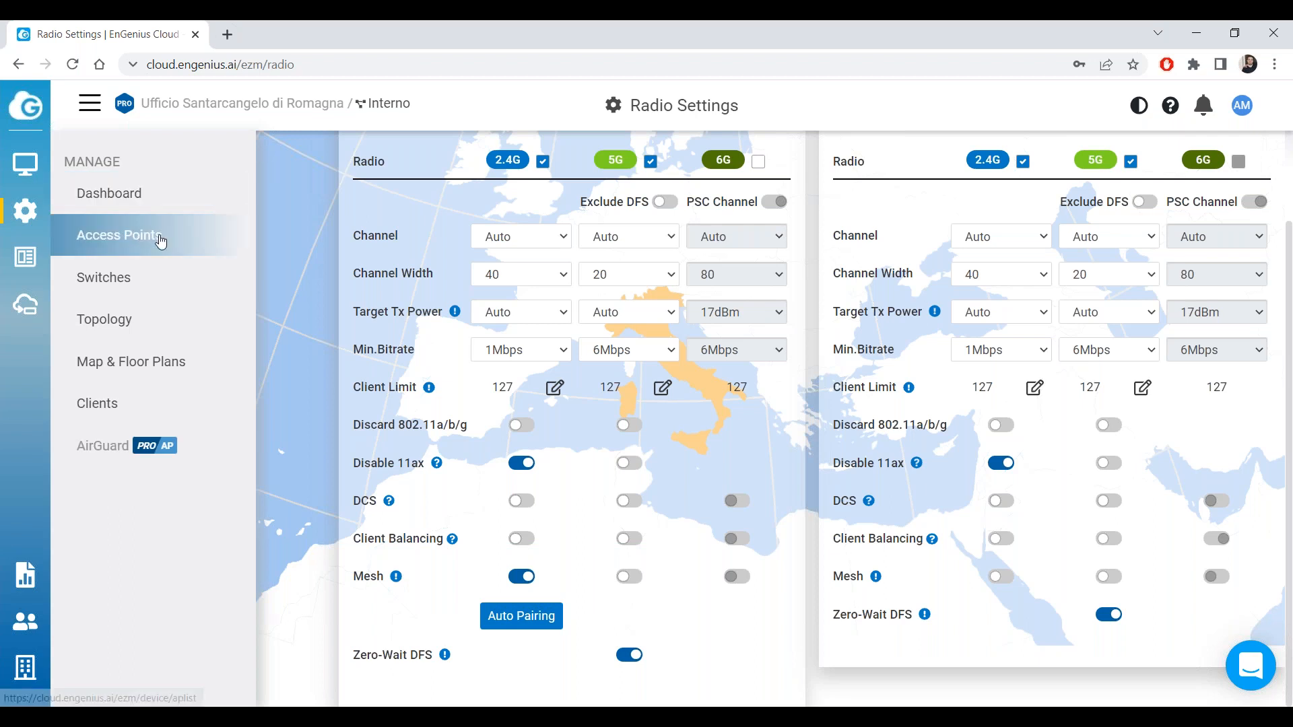
click(118, 234)
mouse_move(820, 385)
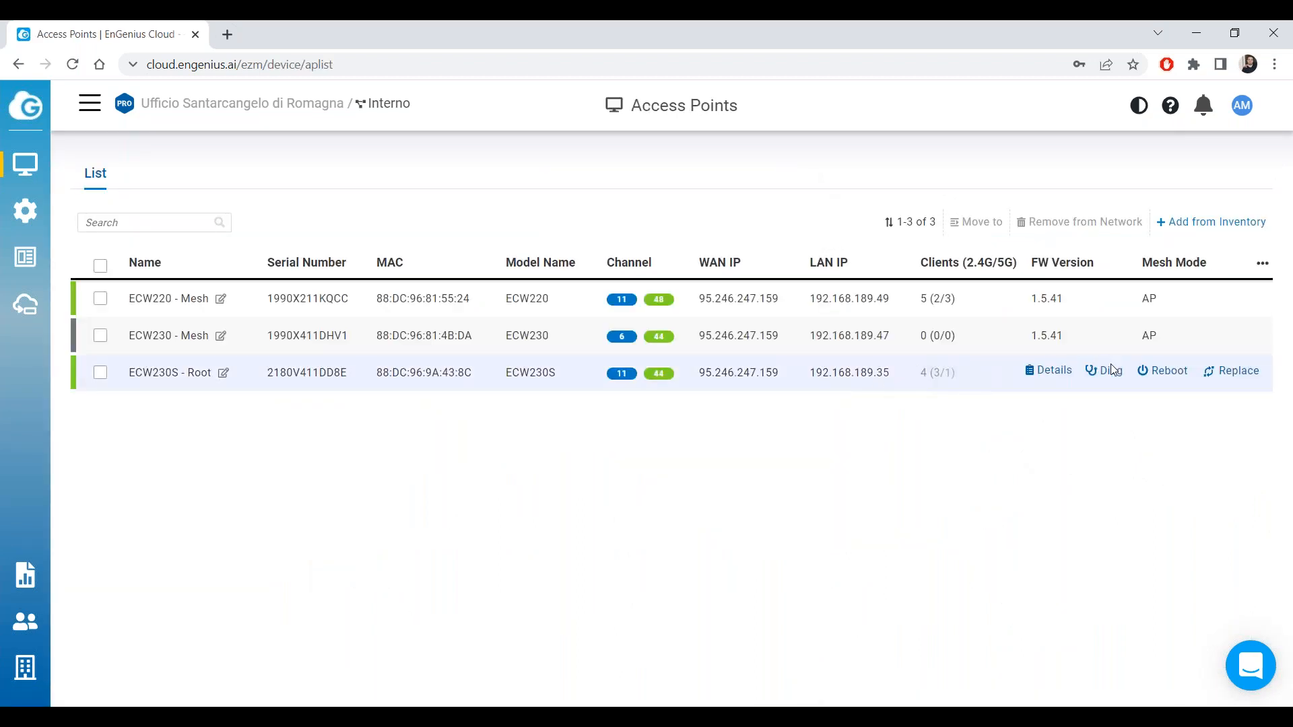
click(1056, 373)
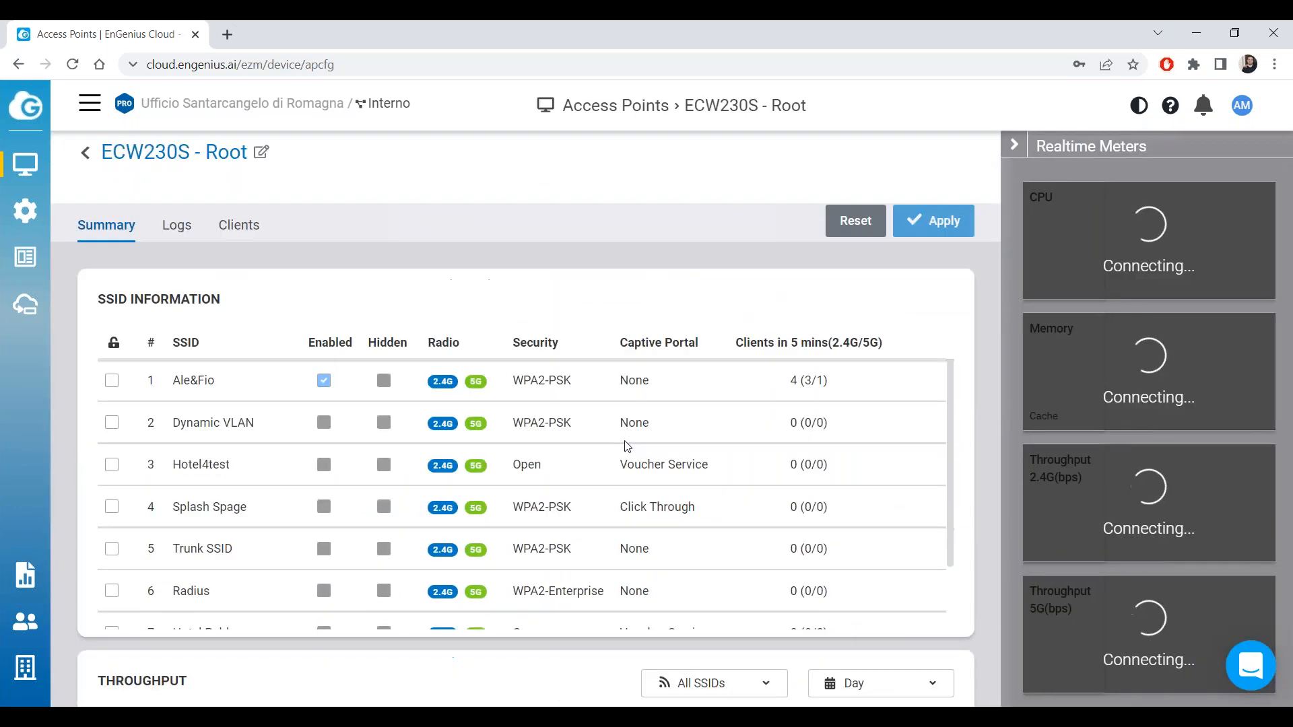
scroll(628, 445, down, 10)
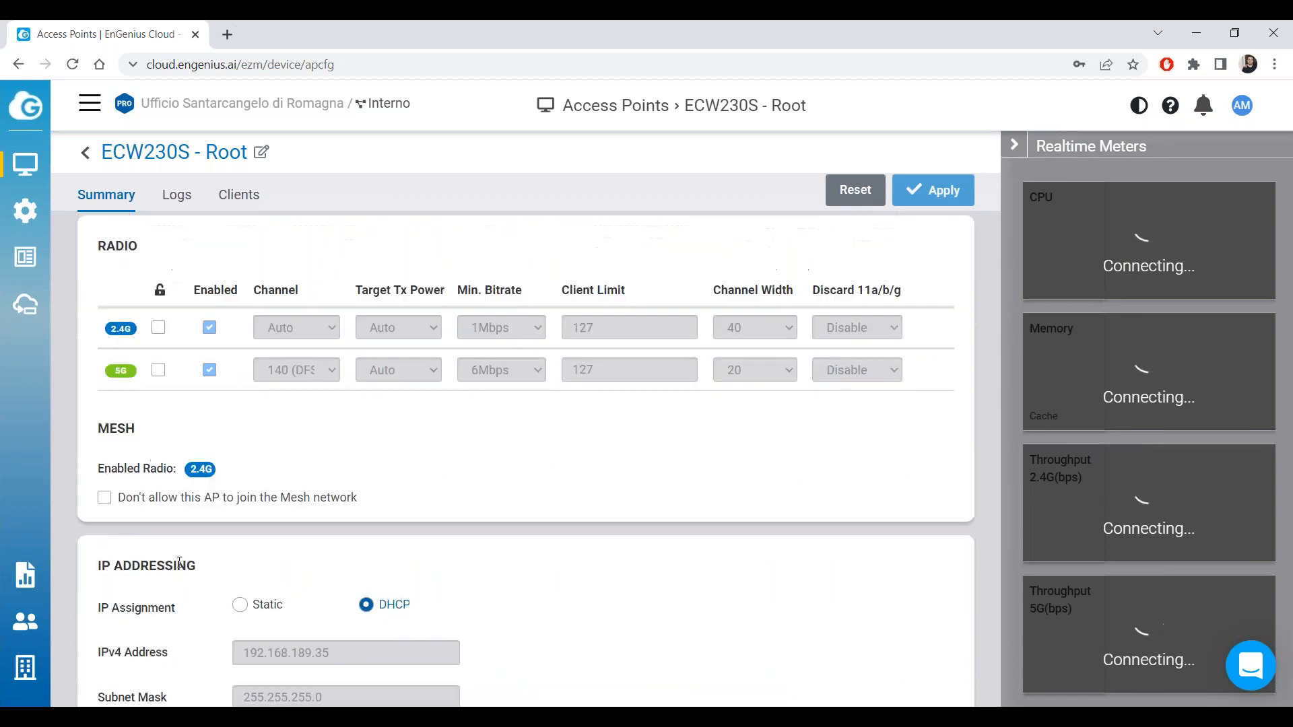
drag(117, 480, 365, 502)
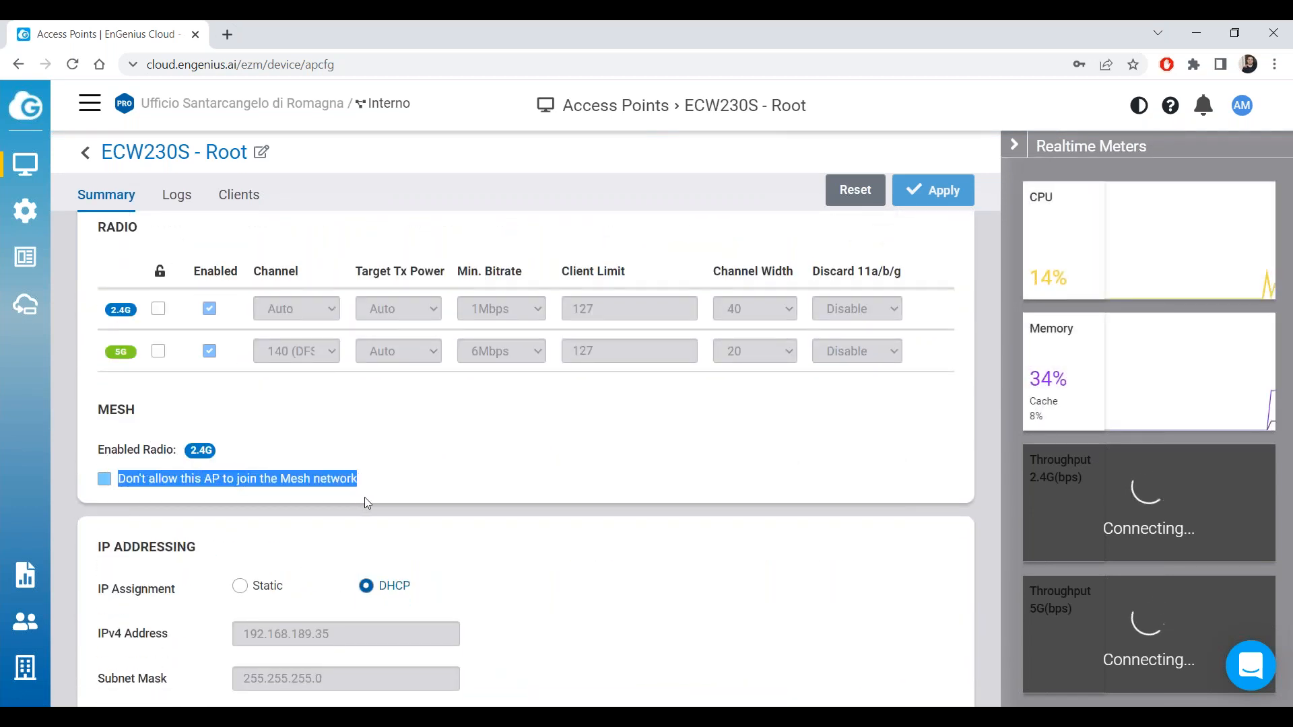
click(365, 501)
scroll(370, 472, up, 8)
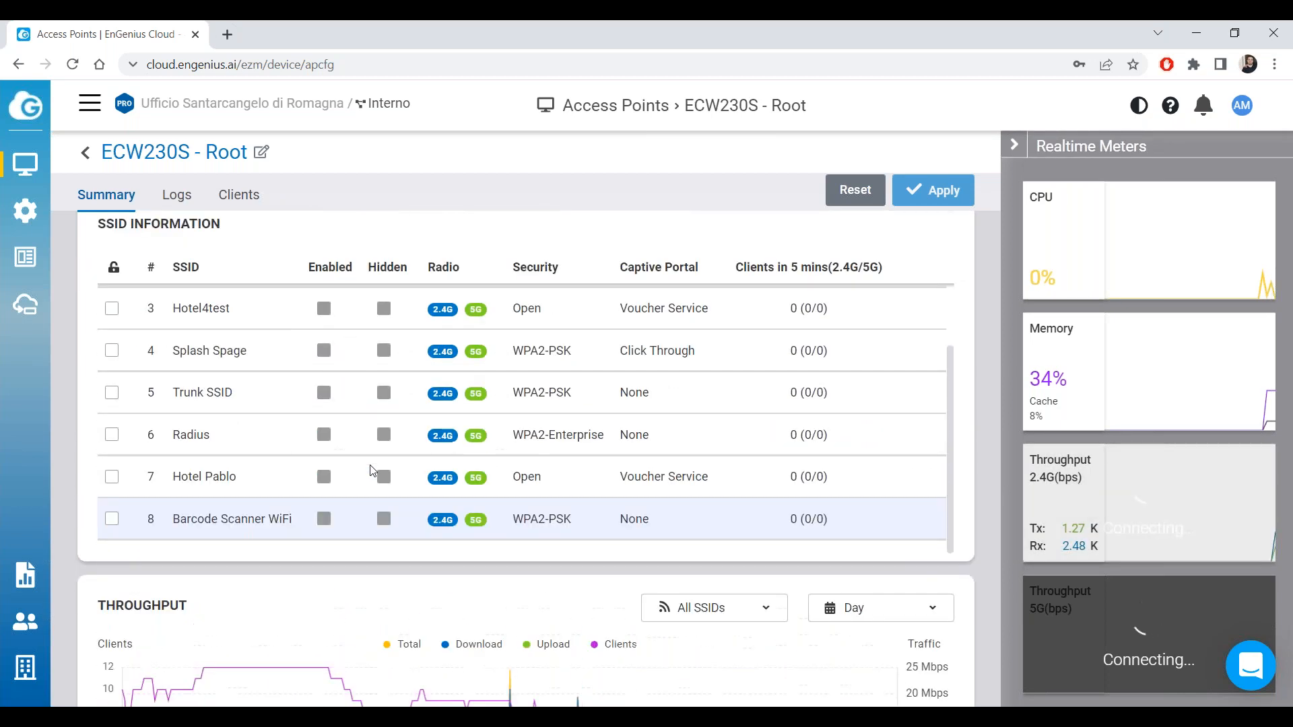
scroll(369, 471, up, 4)
drag(365, 307, 212, 300)
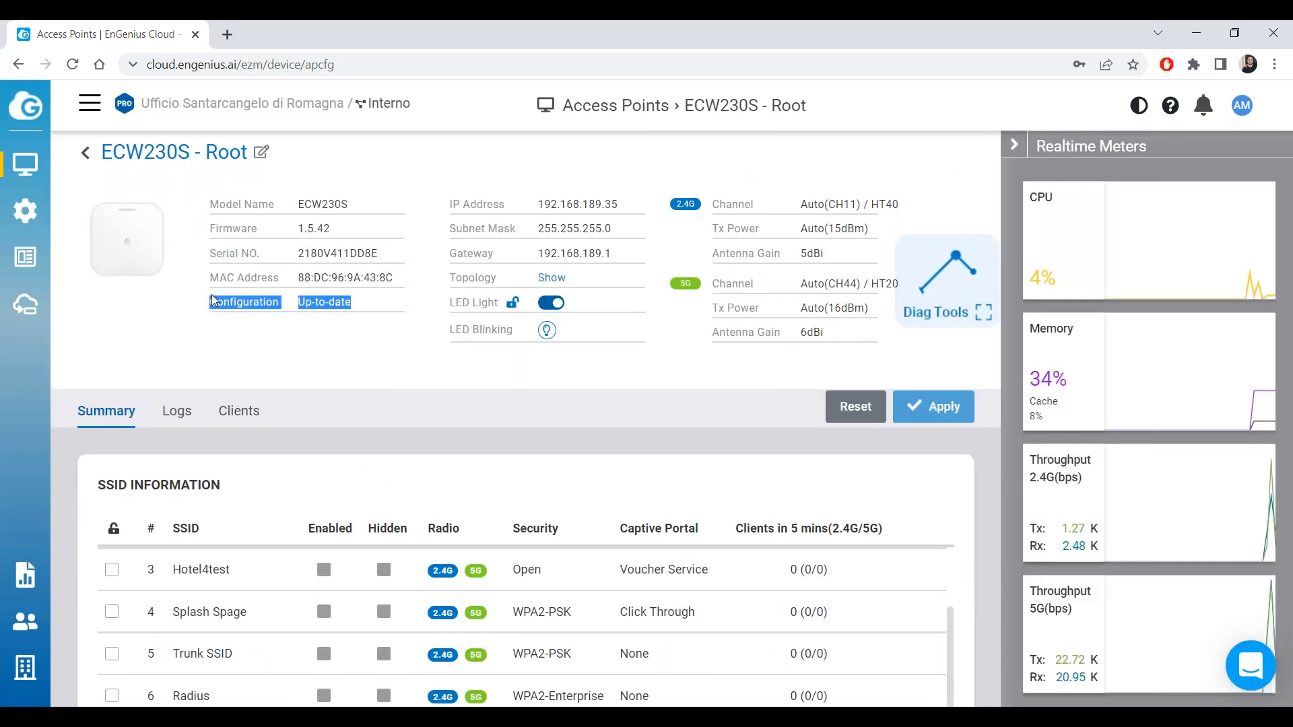
click(338, 342)
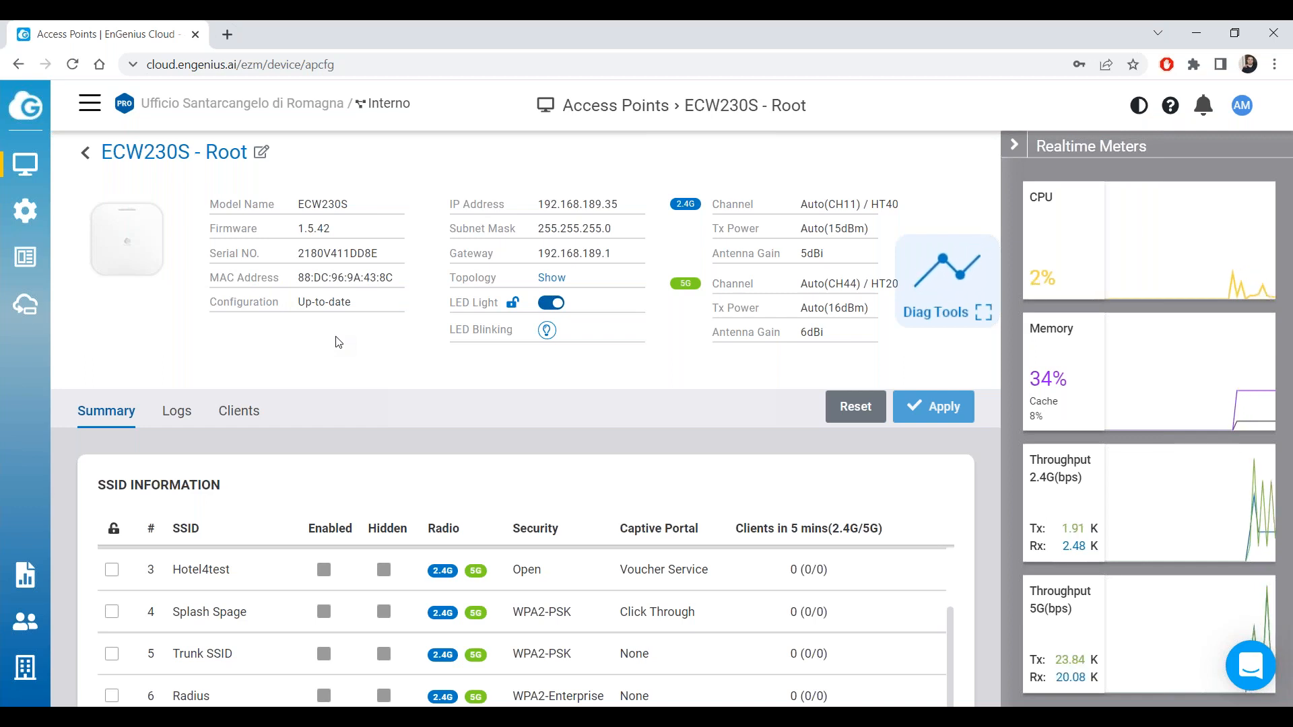
click(86, 153)
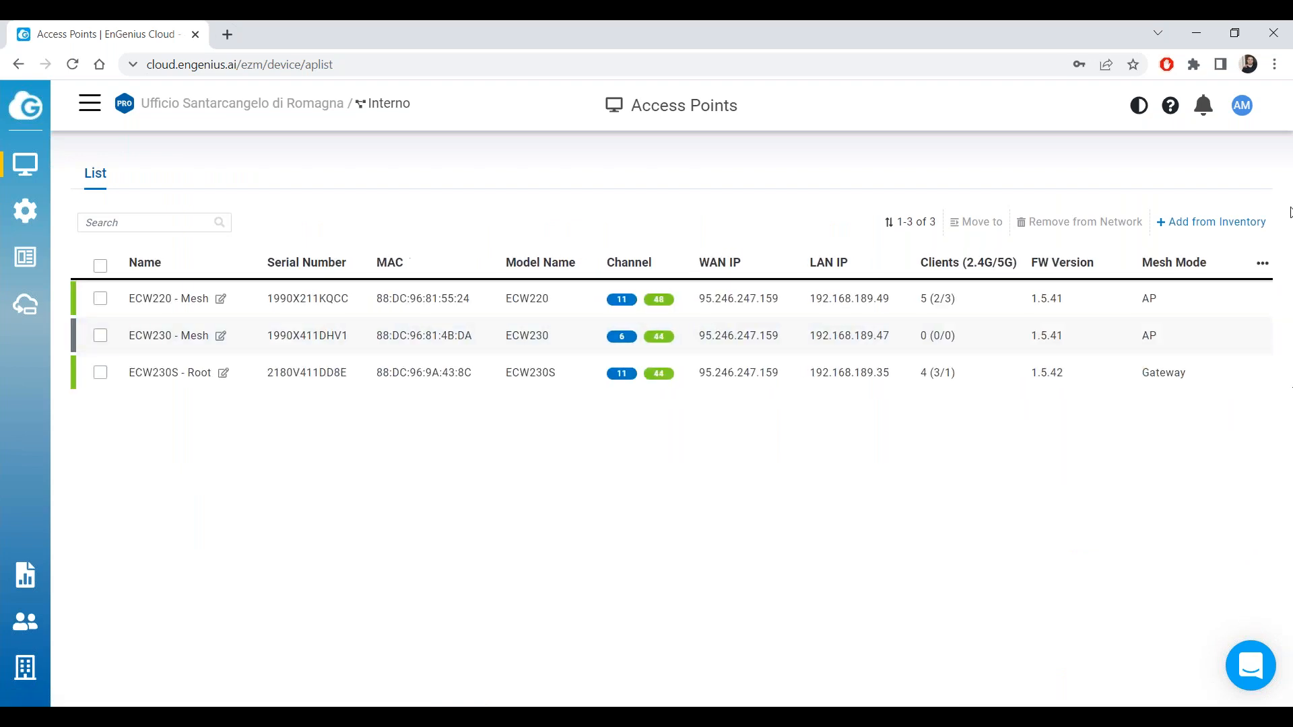
click(1282, 74)
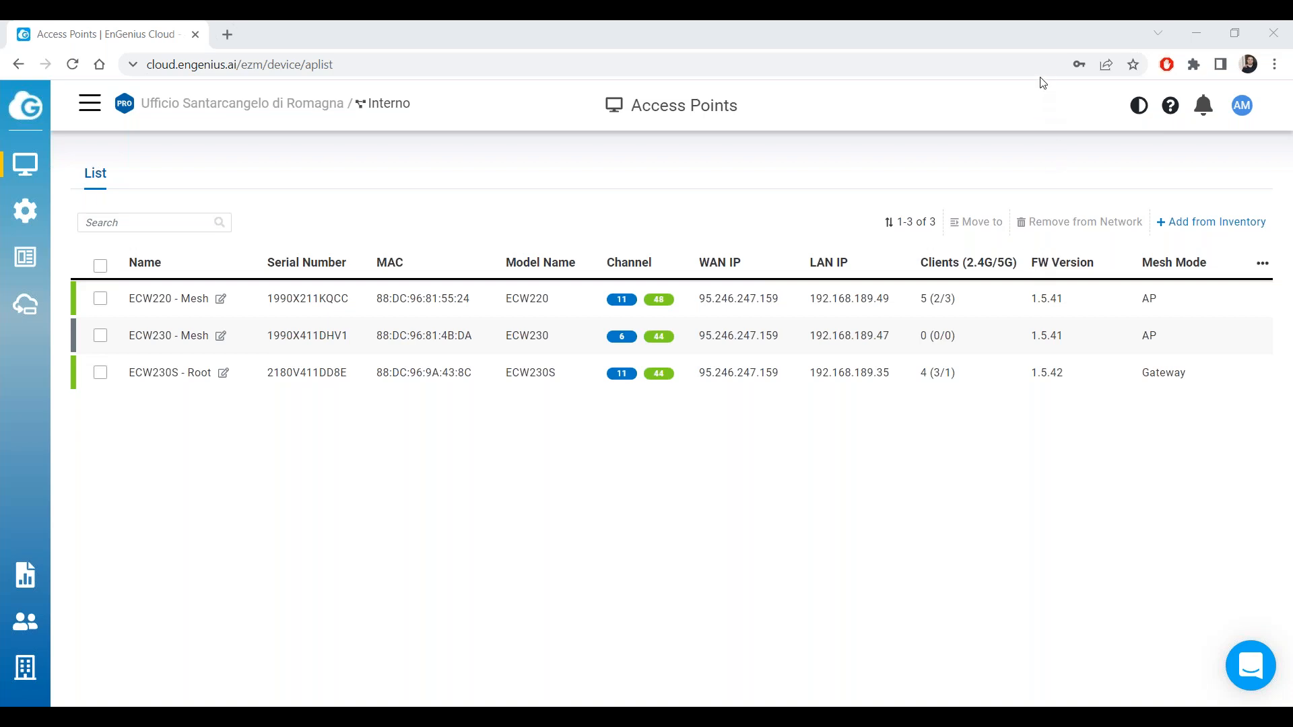
mouse_move(24, 163)
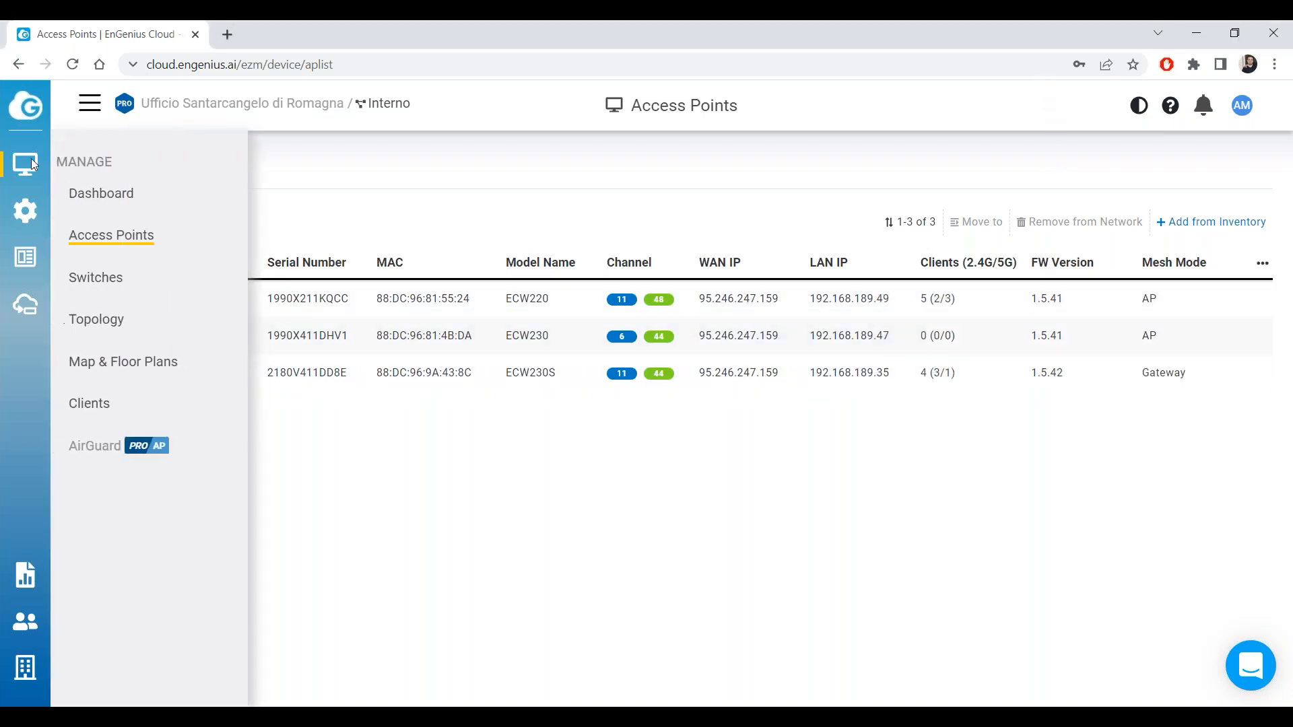
click(91, 277)
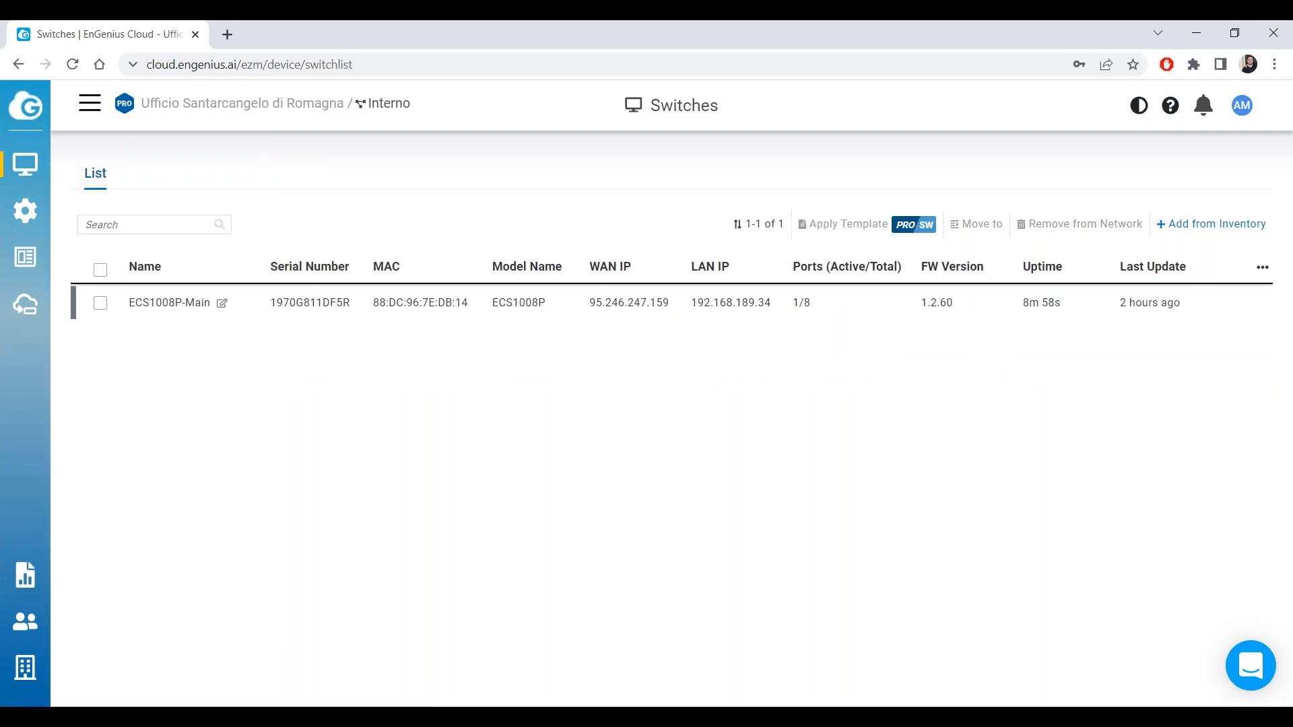
mouse_move(39, 200)
click(105, 235)
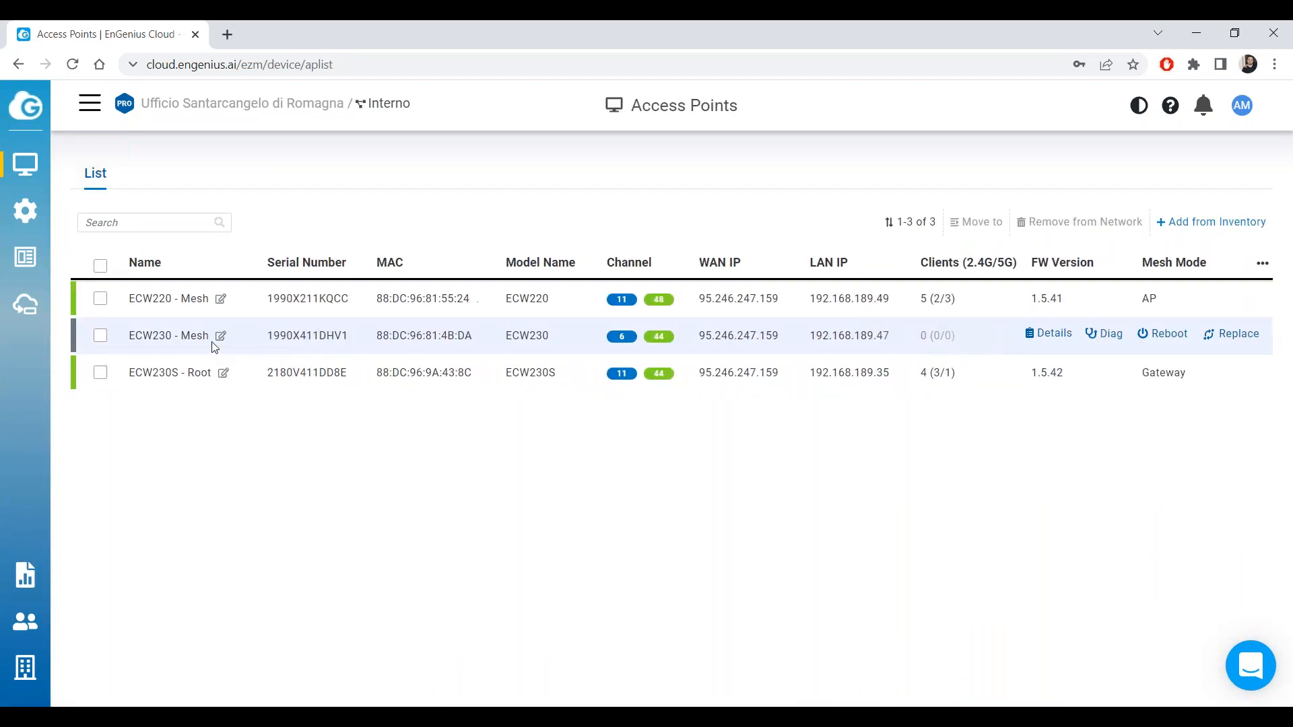
drag(135, 338, 190, 337)
click(338, 484)
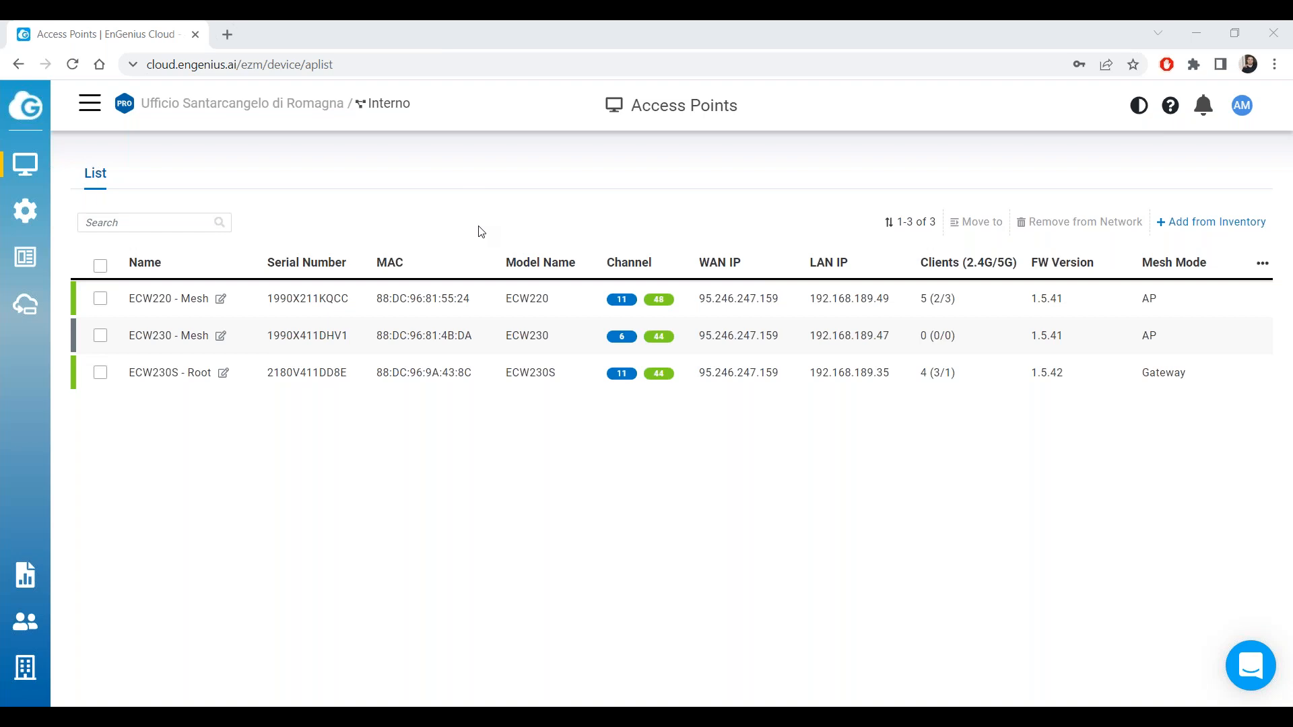
Open Radio Settings and review the Indoor PSC channel, Indoor 2.4G Mesh and 5G Zero-Wait DFS settings.
mouse_move(25, 211)
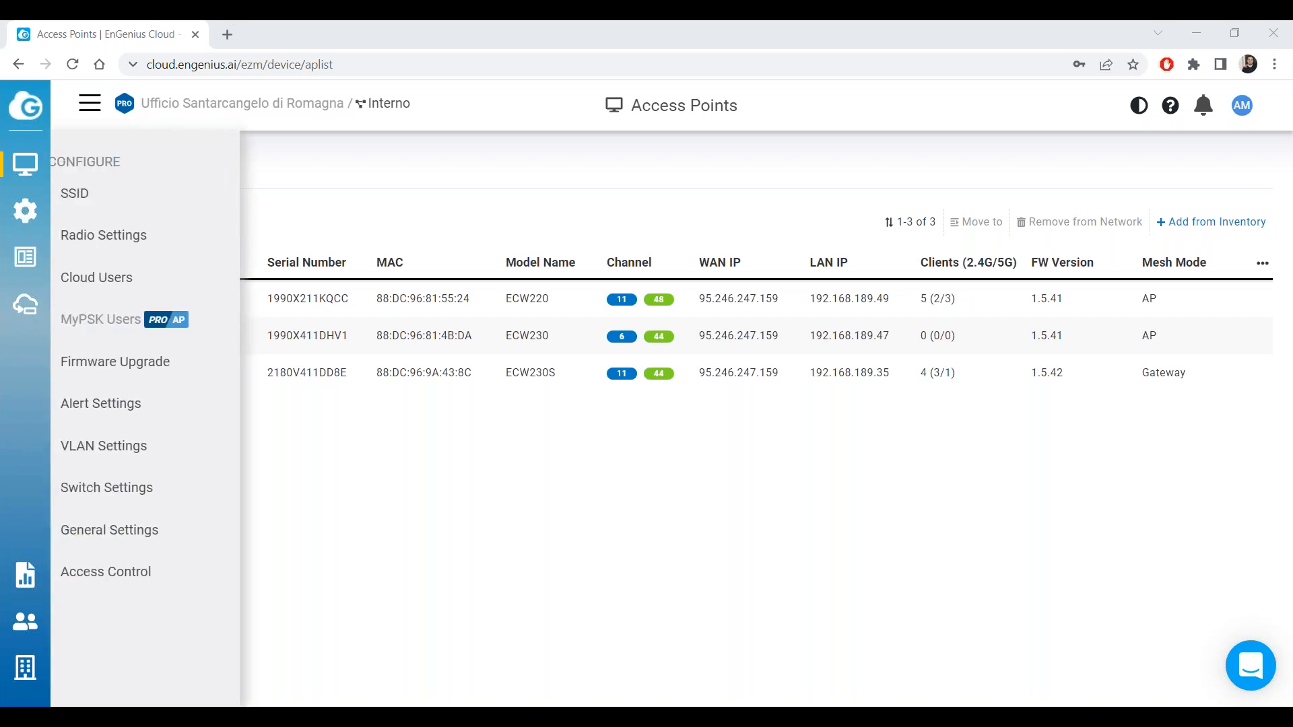
click(101, 234)
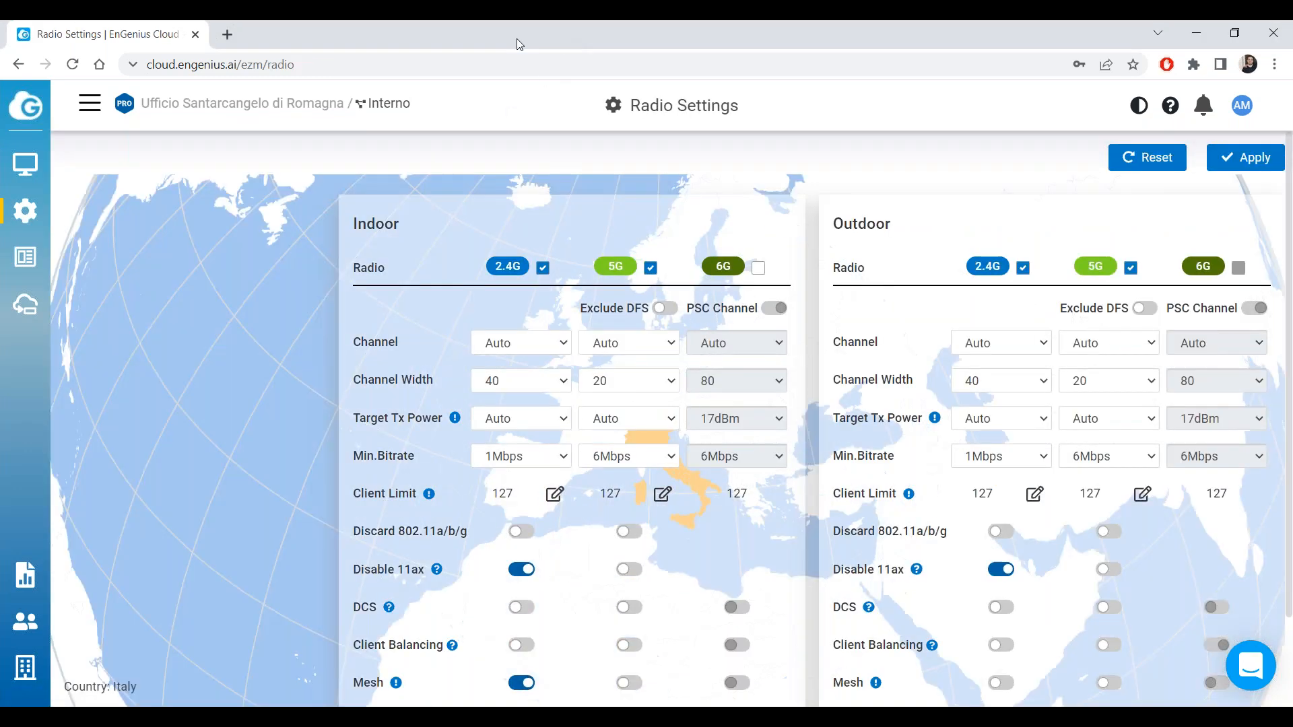
drag(694, 309, 749, 309)
click(753, 276)
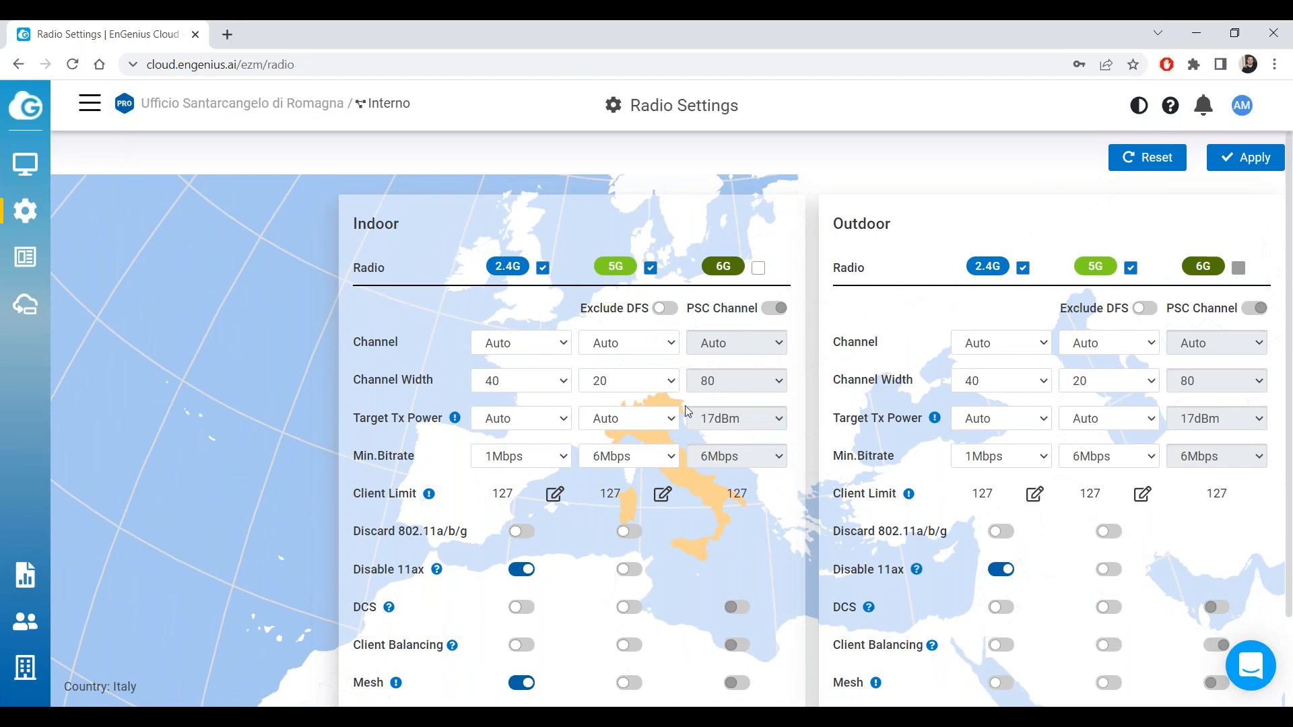
scroll(686, 411, down, 2)
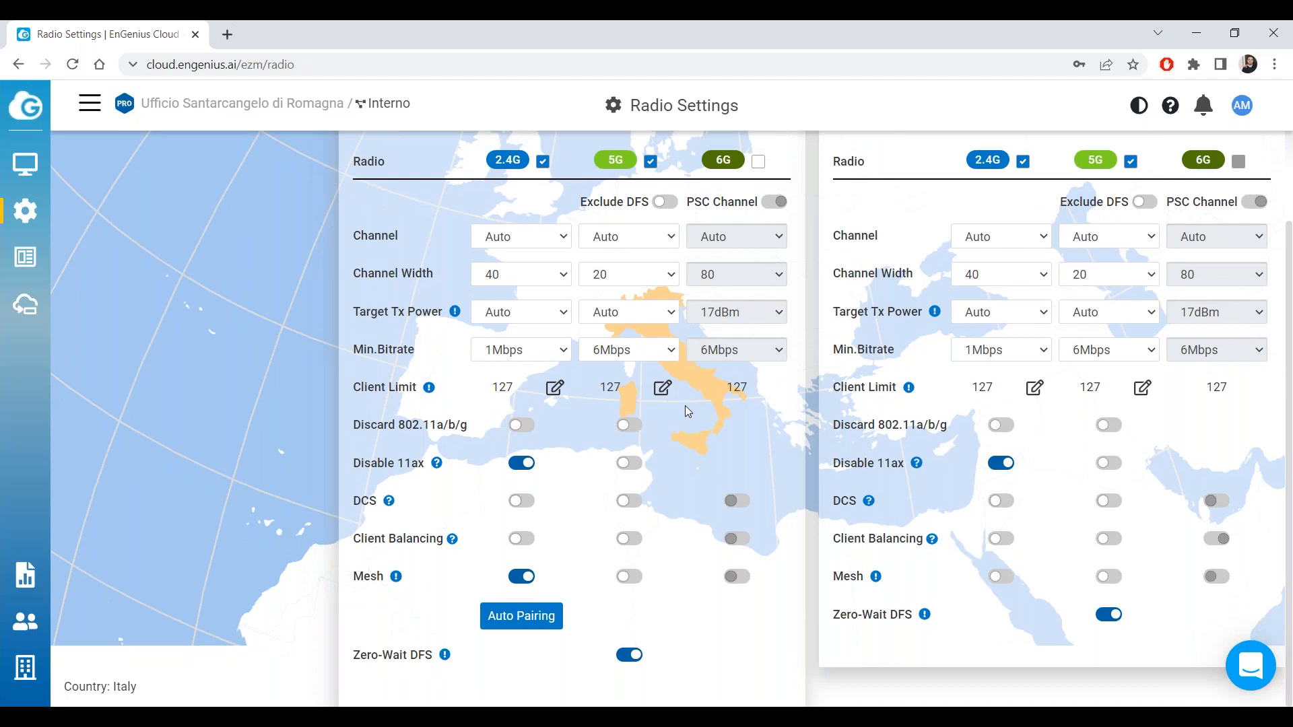
scroll(685, 406, up, 2)
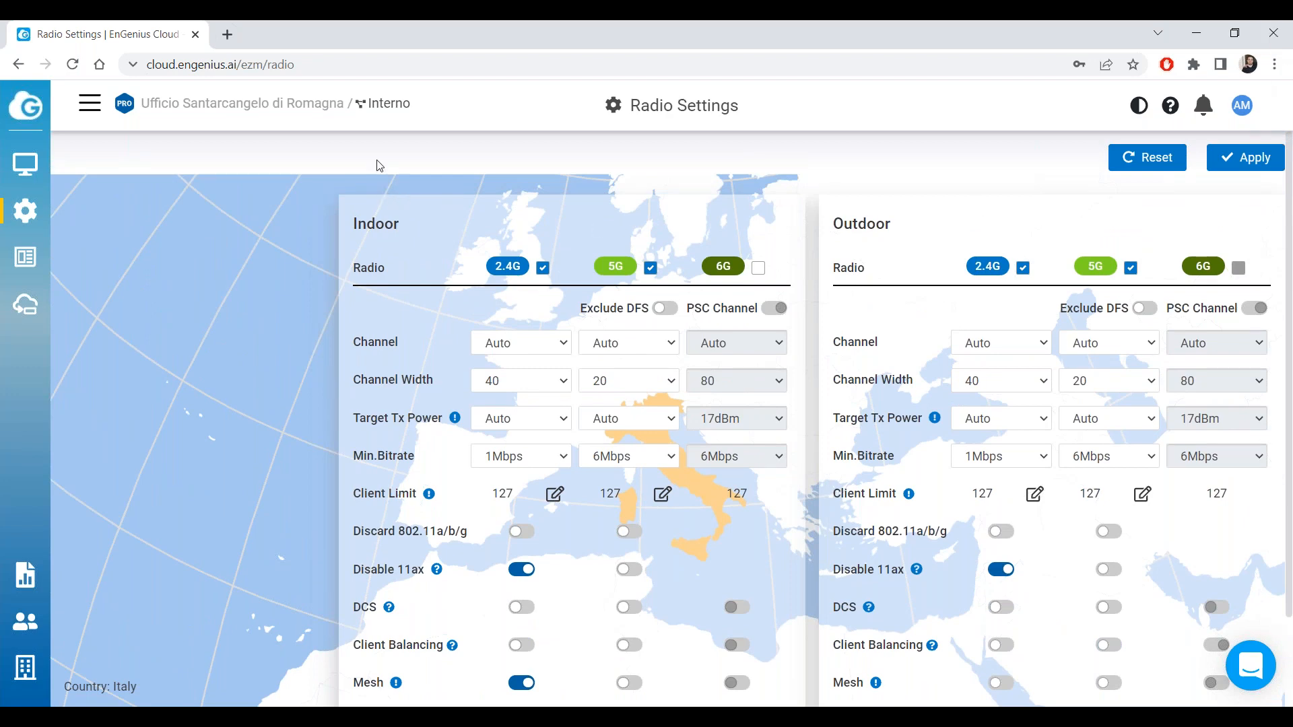
Open the Access Points list and inspect the ECW230 - Mesh entry.
mouse_move(38, 163)
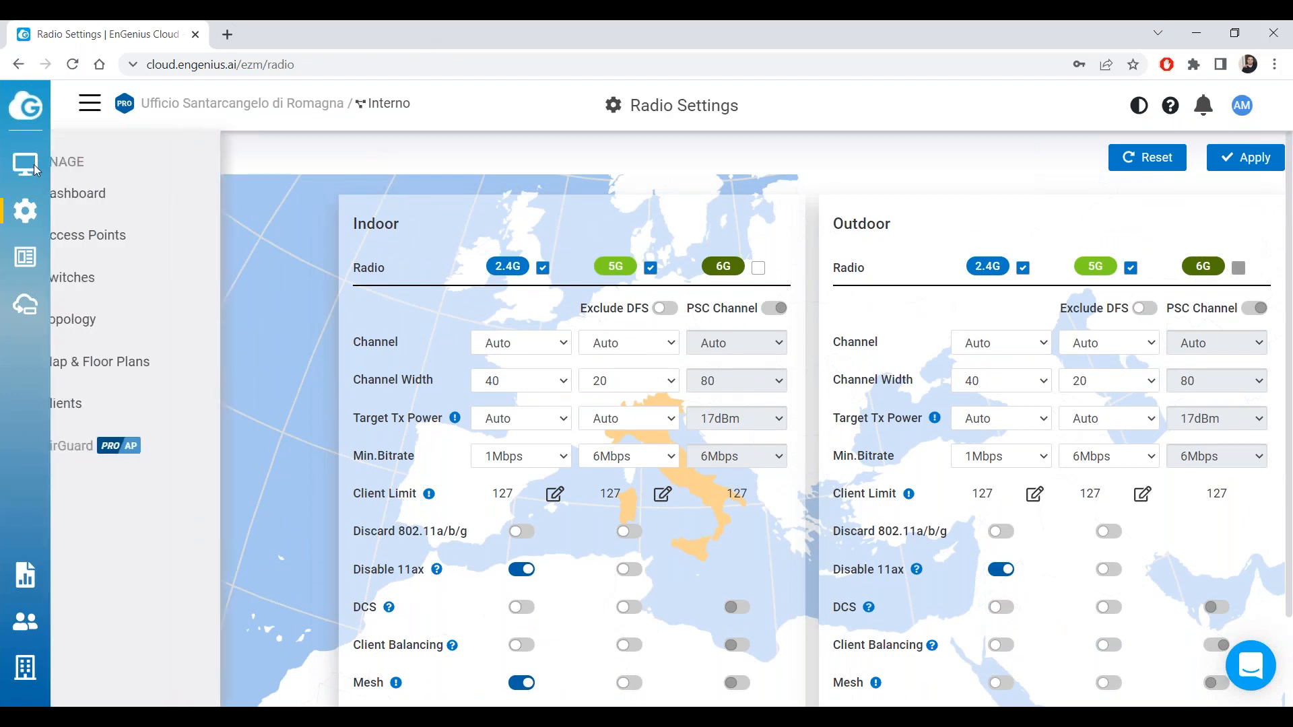
click(111, 250)
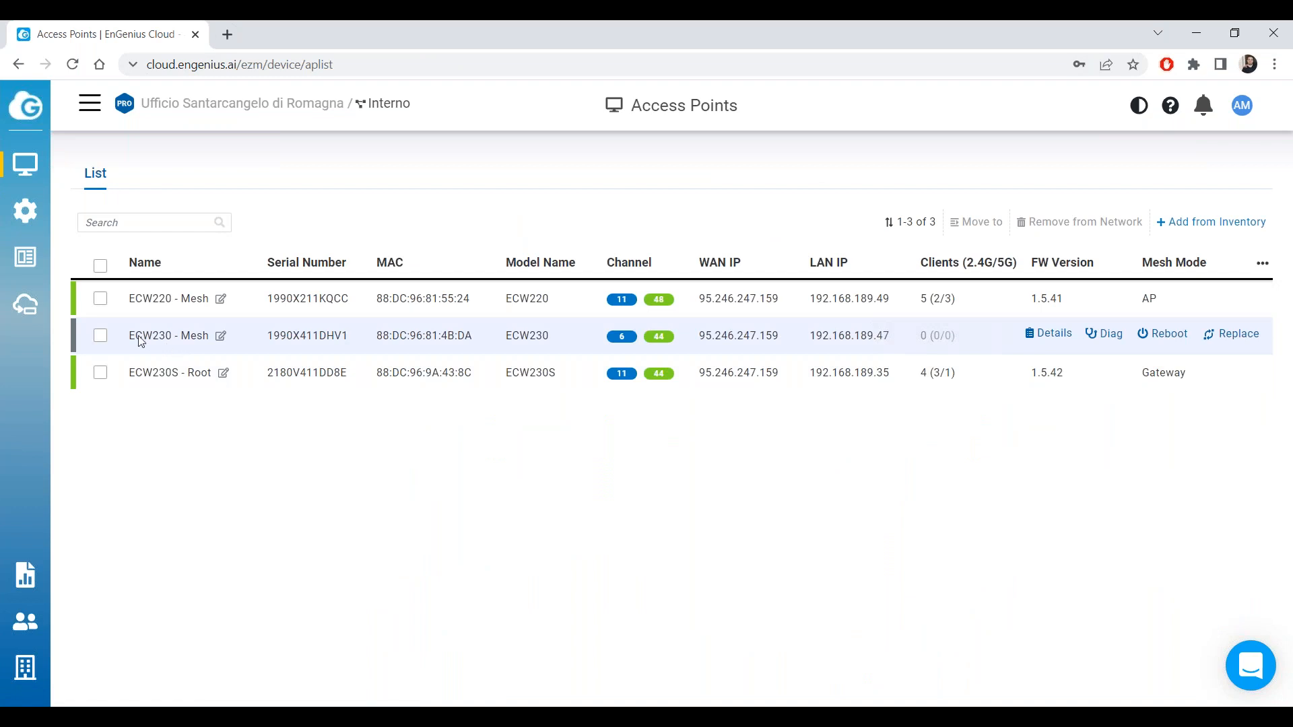
drag(129, 340, 220, 352)
click(433, 332)
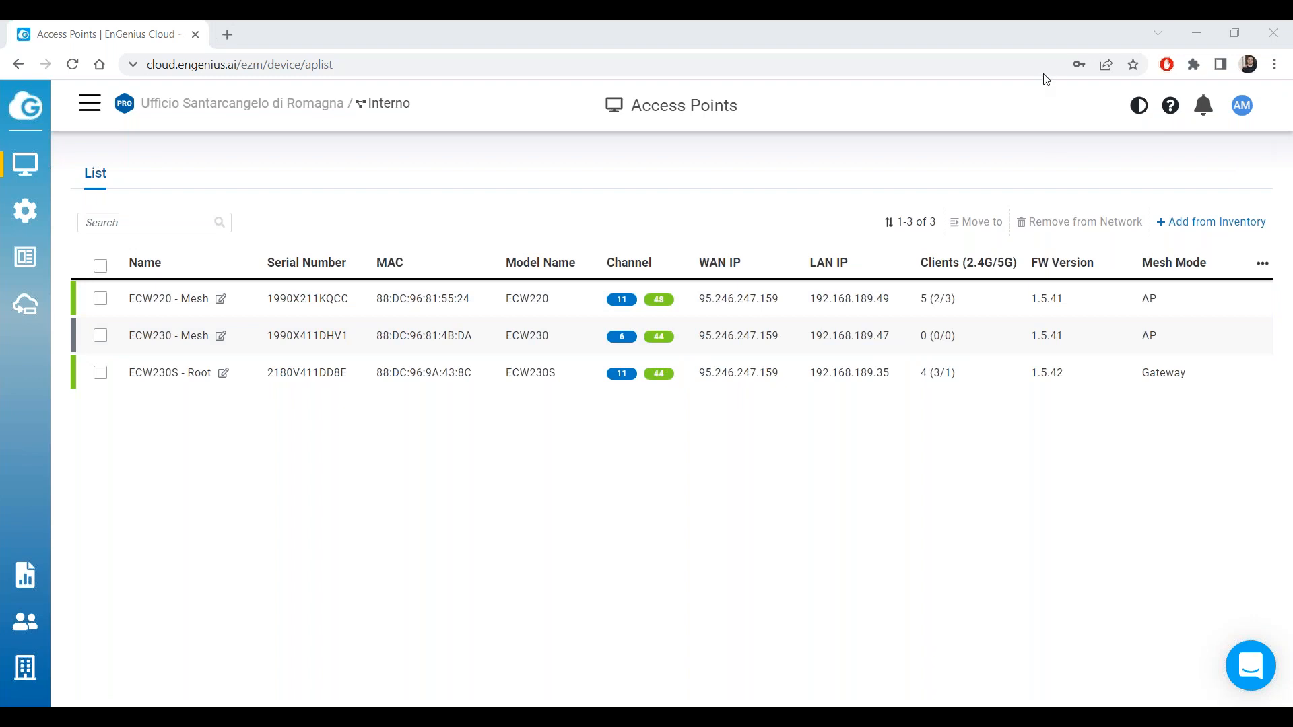
click(711, 408)
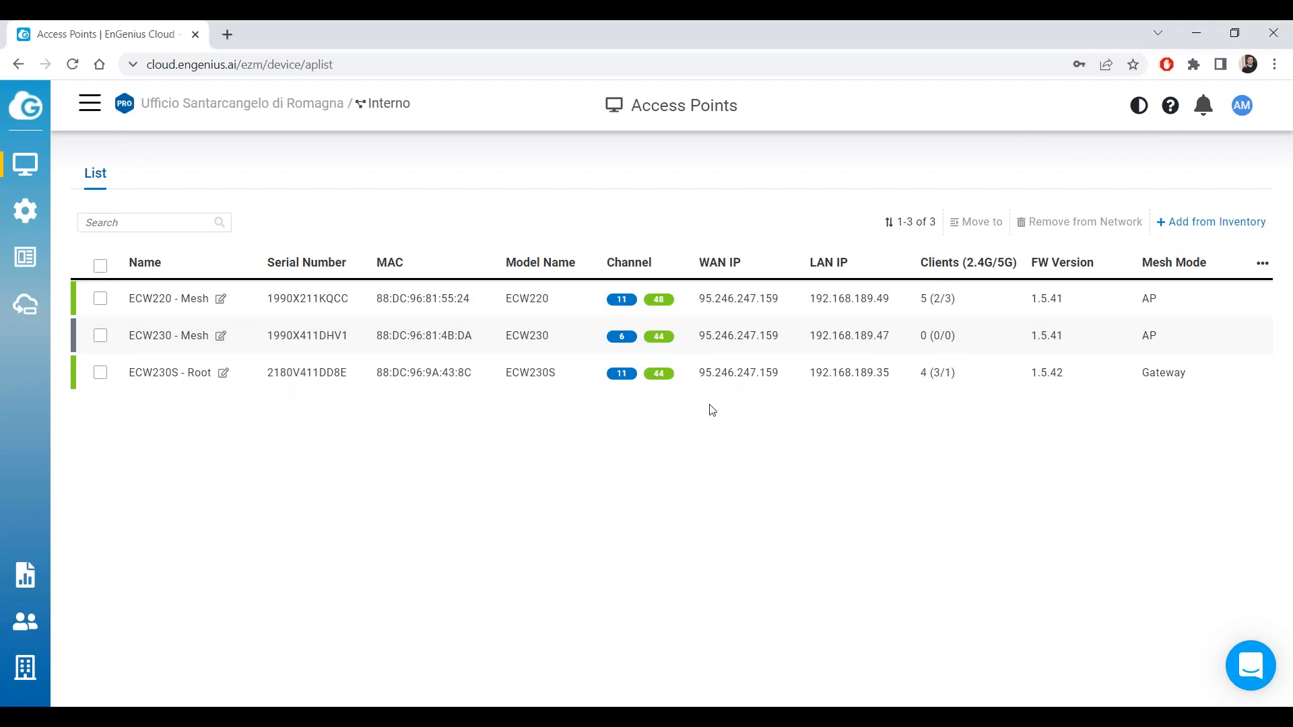
Visit the Switches page, then return to Access Points to review client counts and mesh modes.
mouse_move(21, 174)
mouse_move(25, 215)
mouse_move(431, 326)
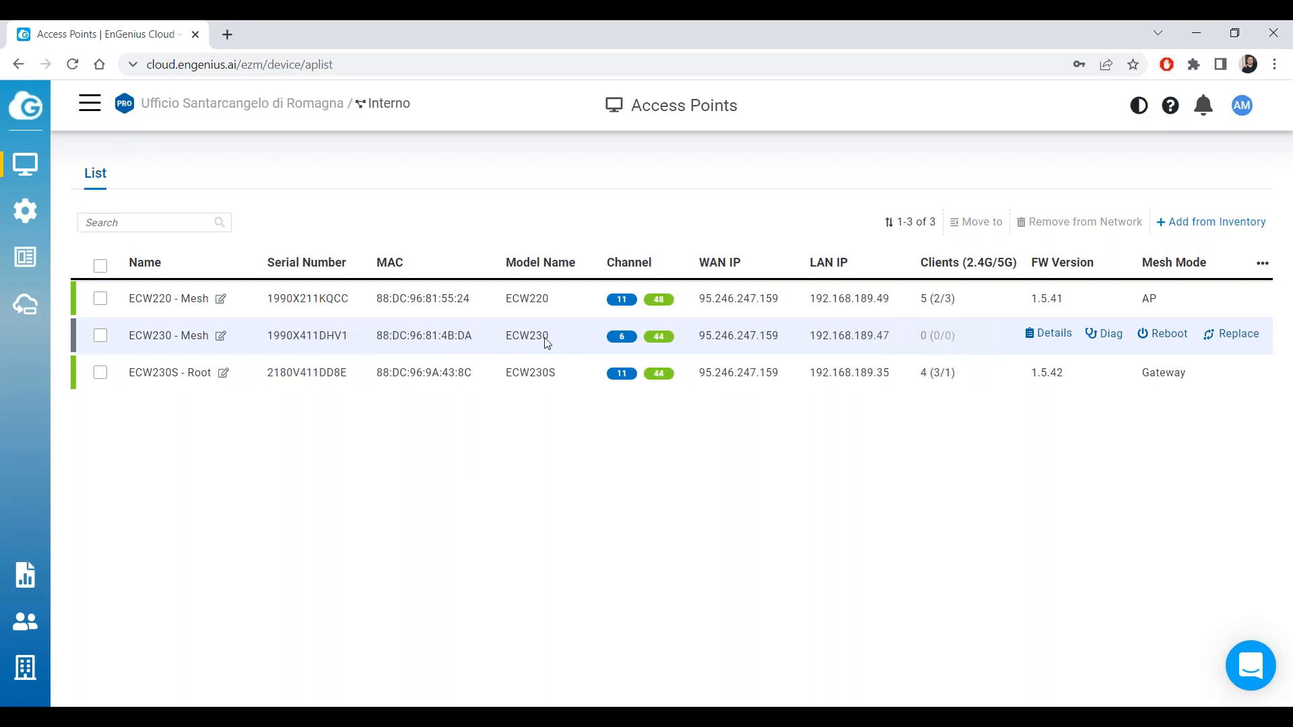
mouse_move(33, 176)
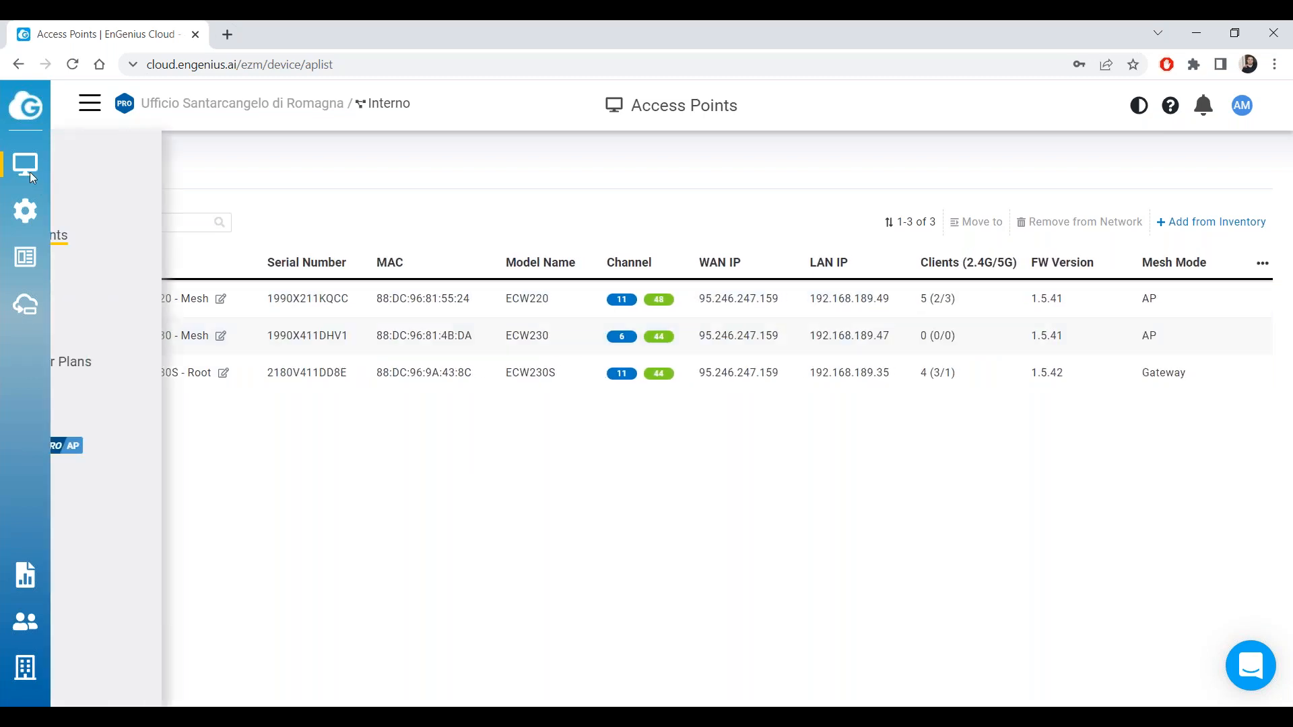
click(150, 277)
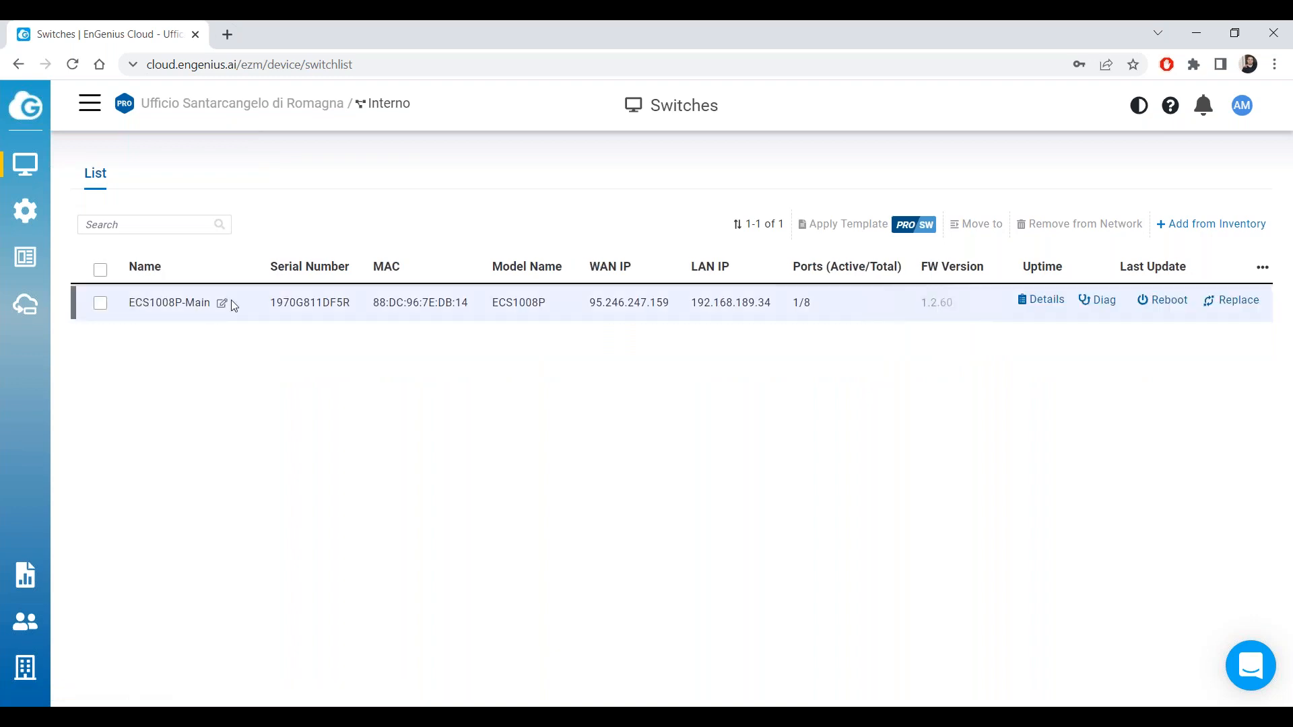
mouse_move(30, 168)
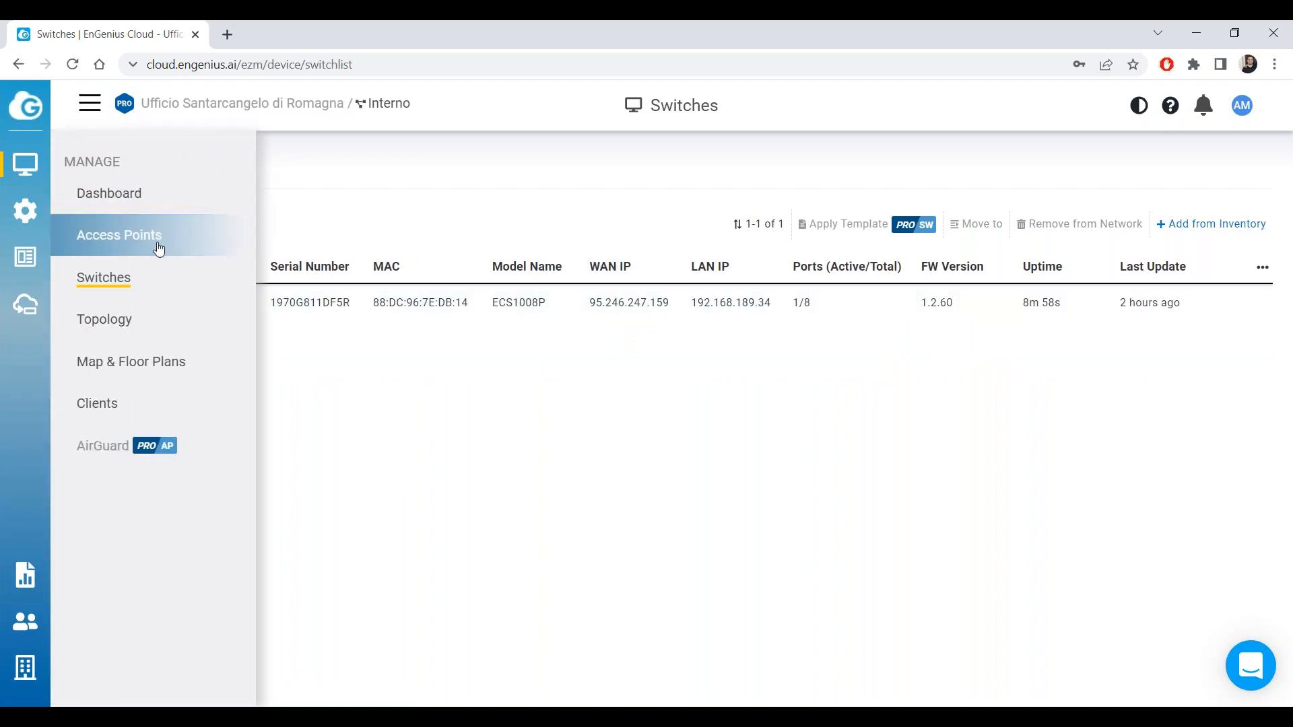
click(156, 241)
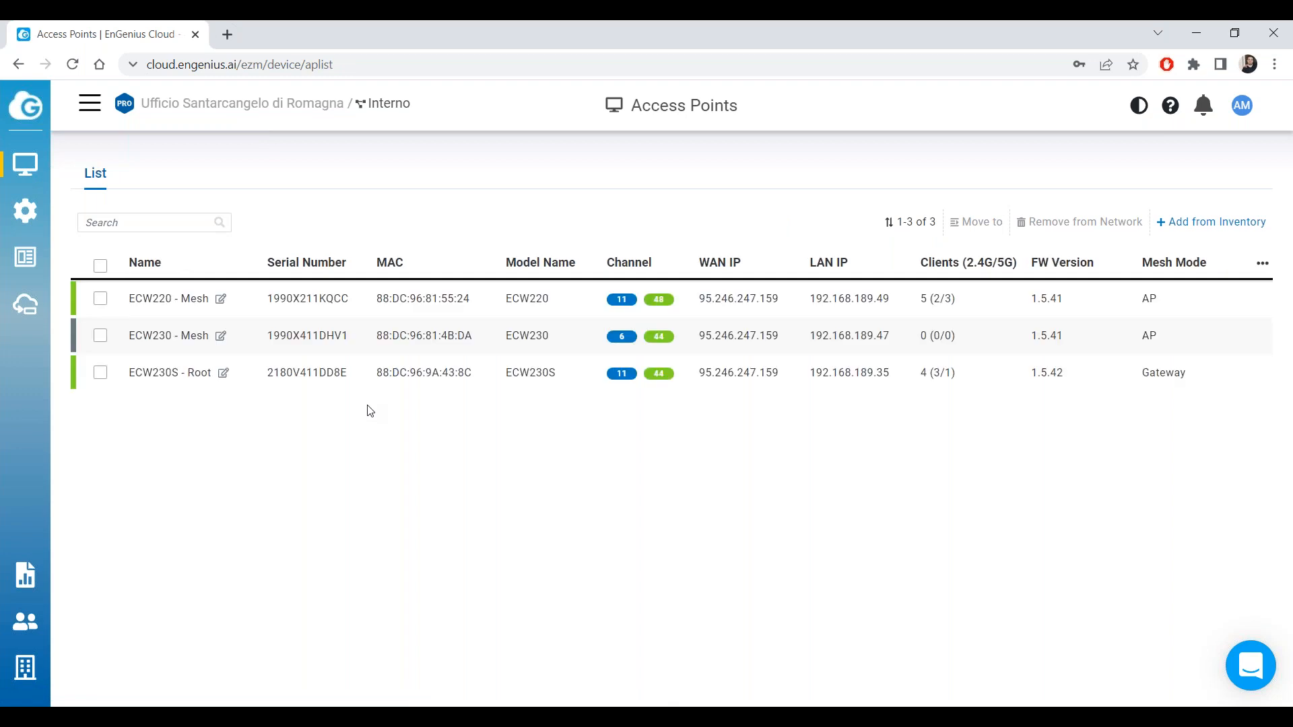
click(1278, 75)
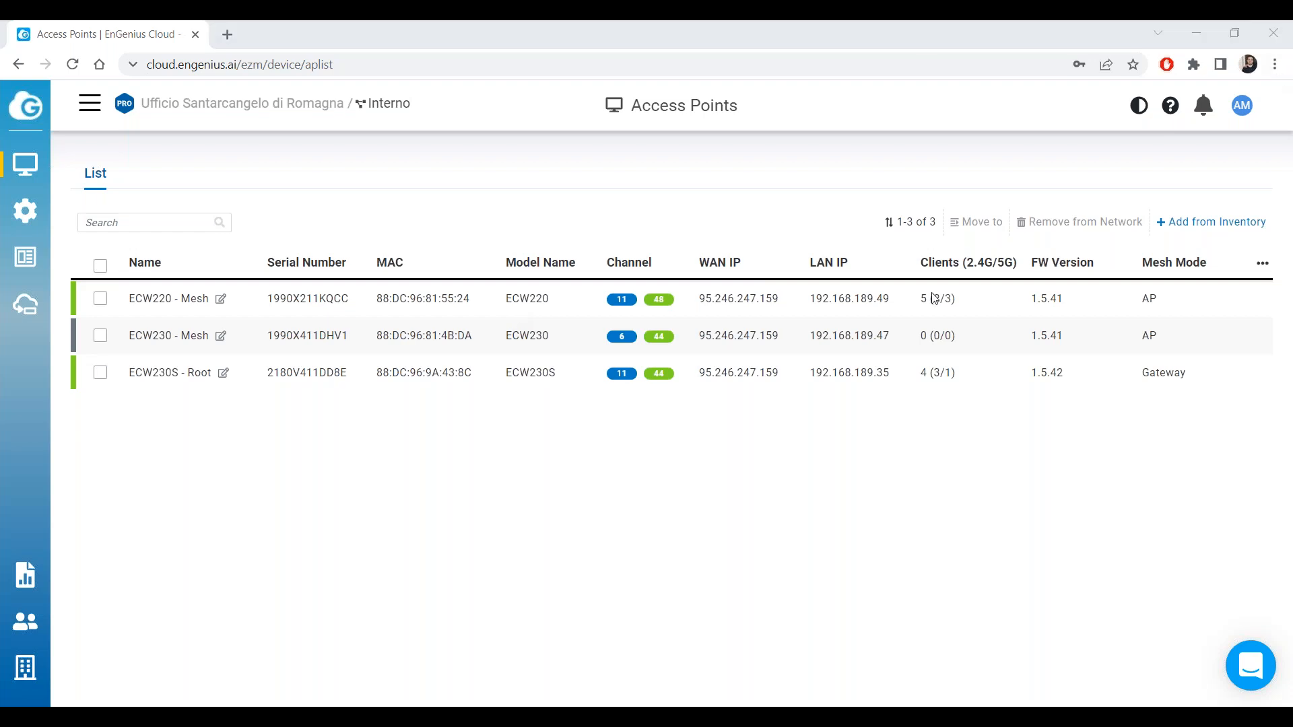
click(1033, 115)
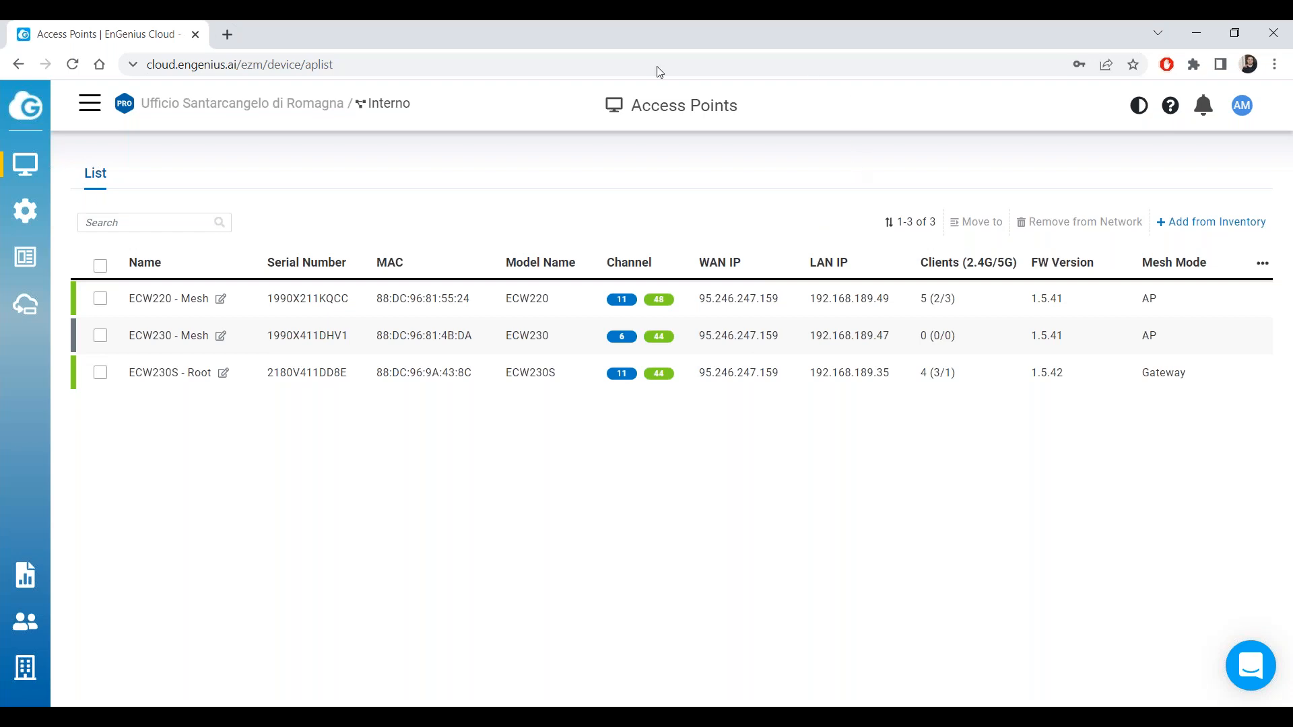
mouse_move(360, 317)
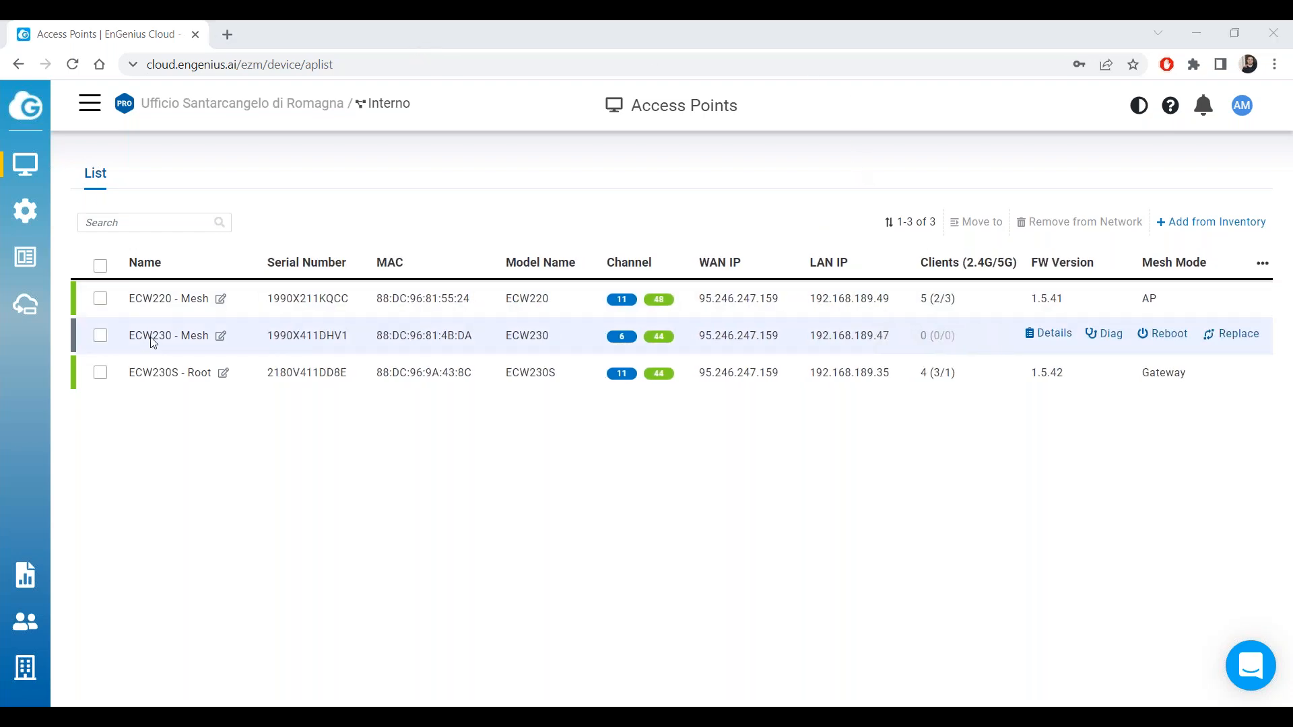
Review Radio Settings down to Auto Pairing, then return to the Access Points list.
mouse_move(30, 214)
click(120, 236)
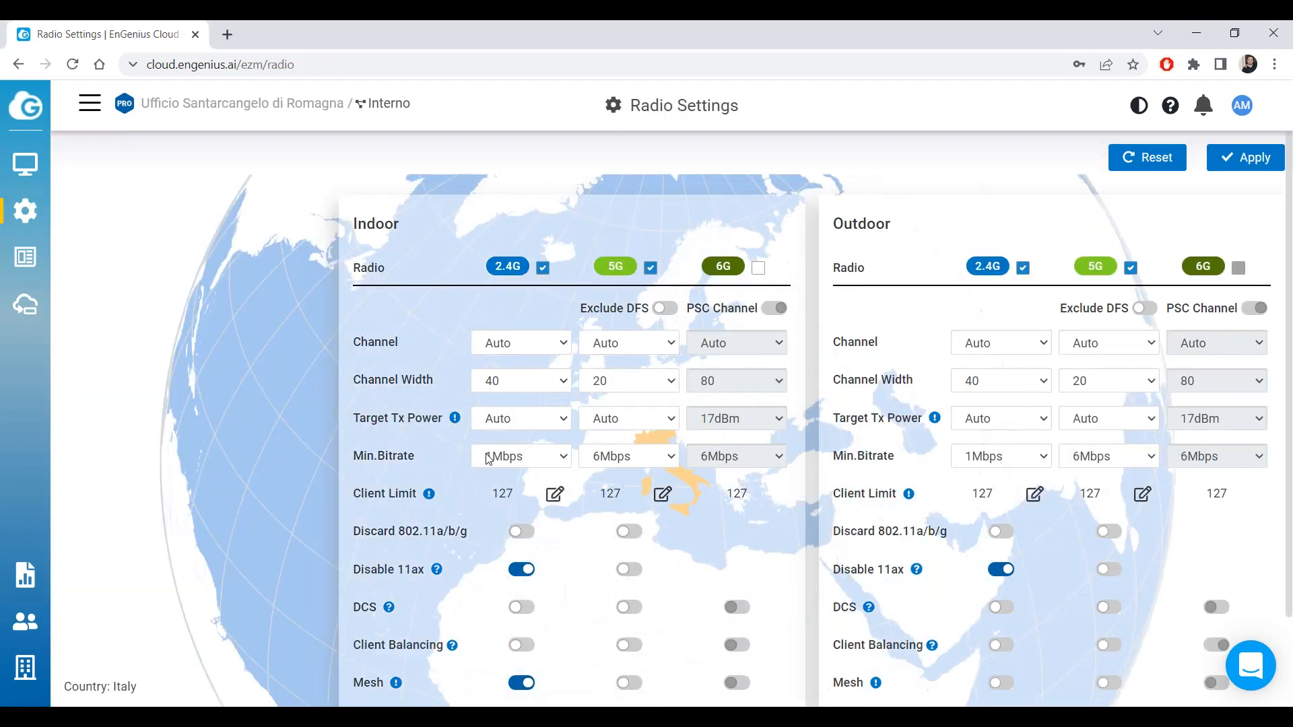
scroll(520, 536, down, 3)
scroll(341, 505, up, 2)
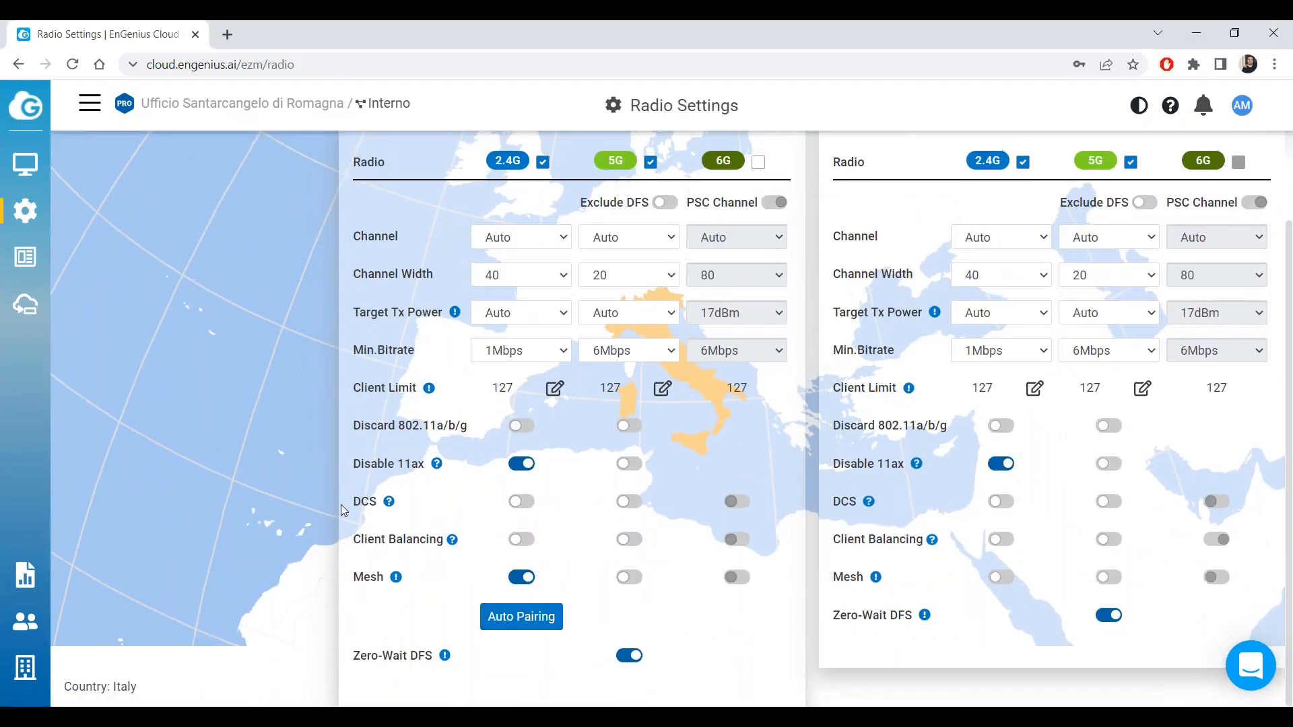
scroll(341, 510, up, 1)
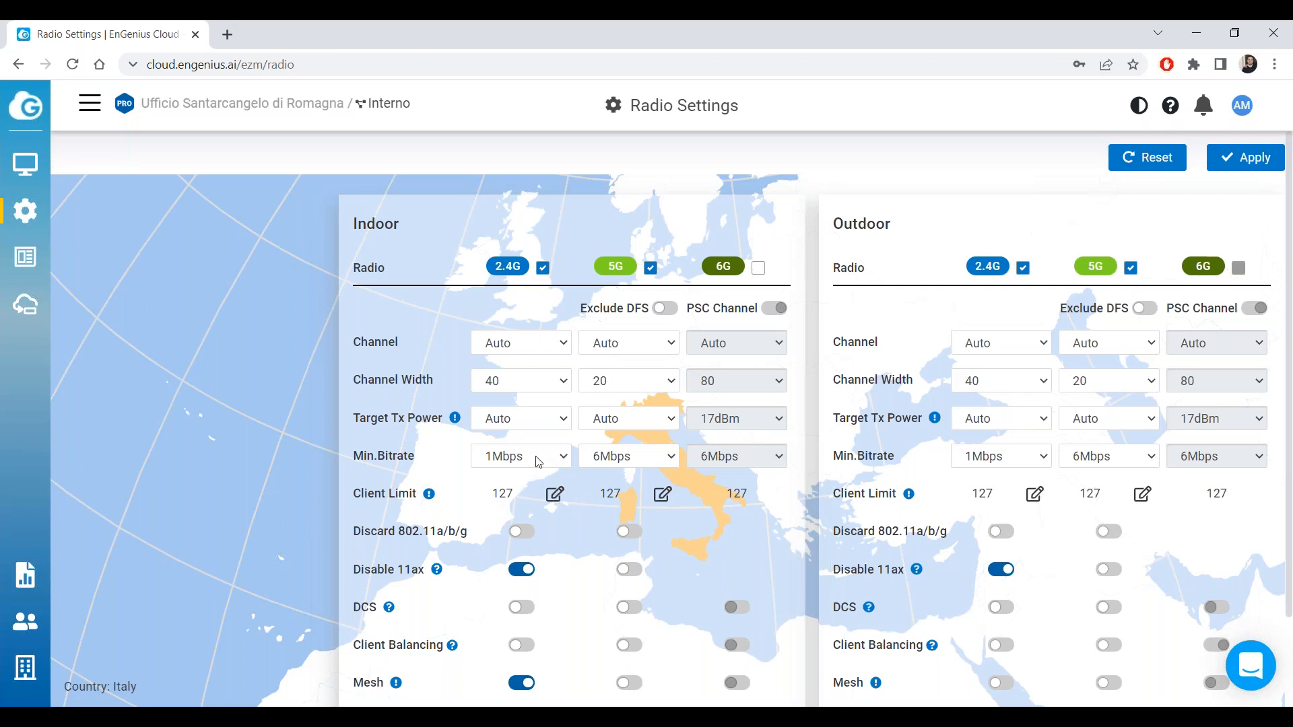
mouse_move(20, 195)
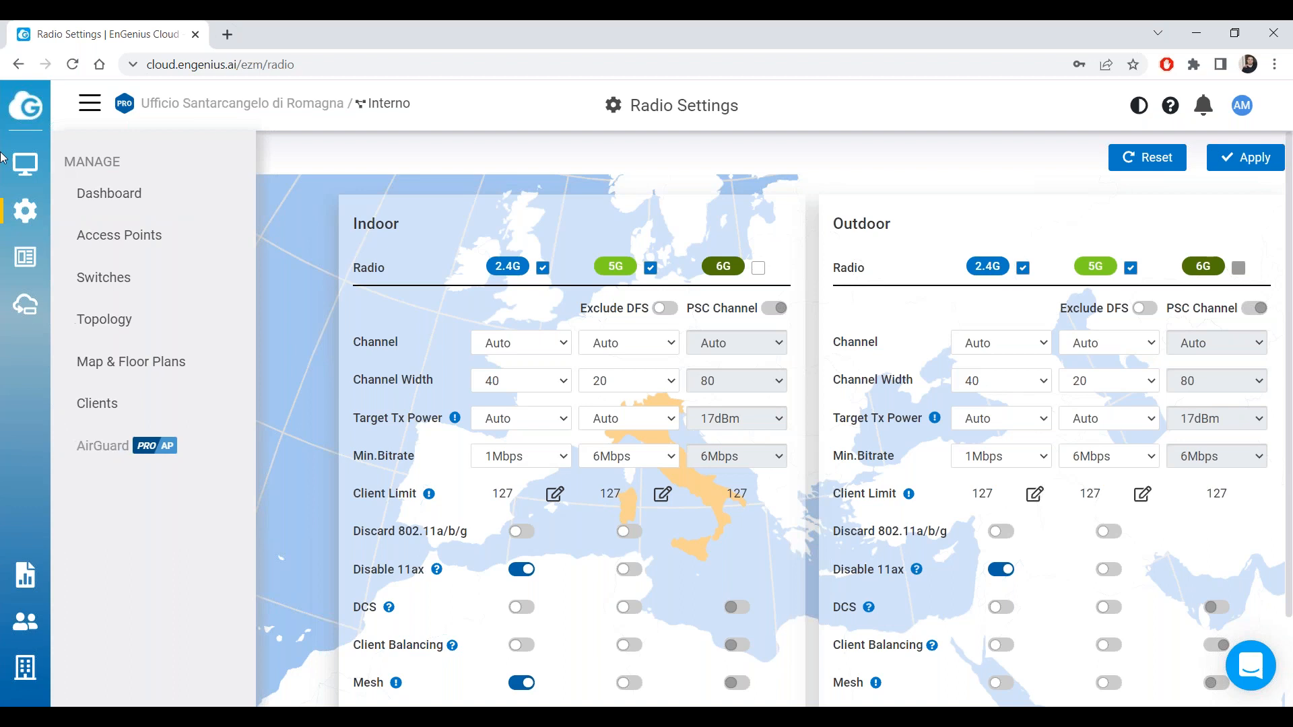
click(116, 231)
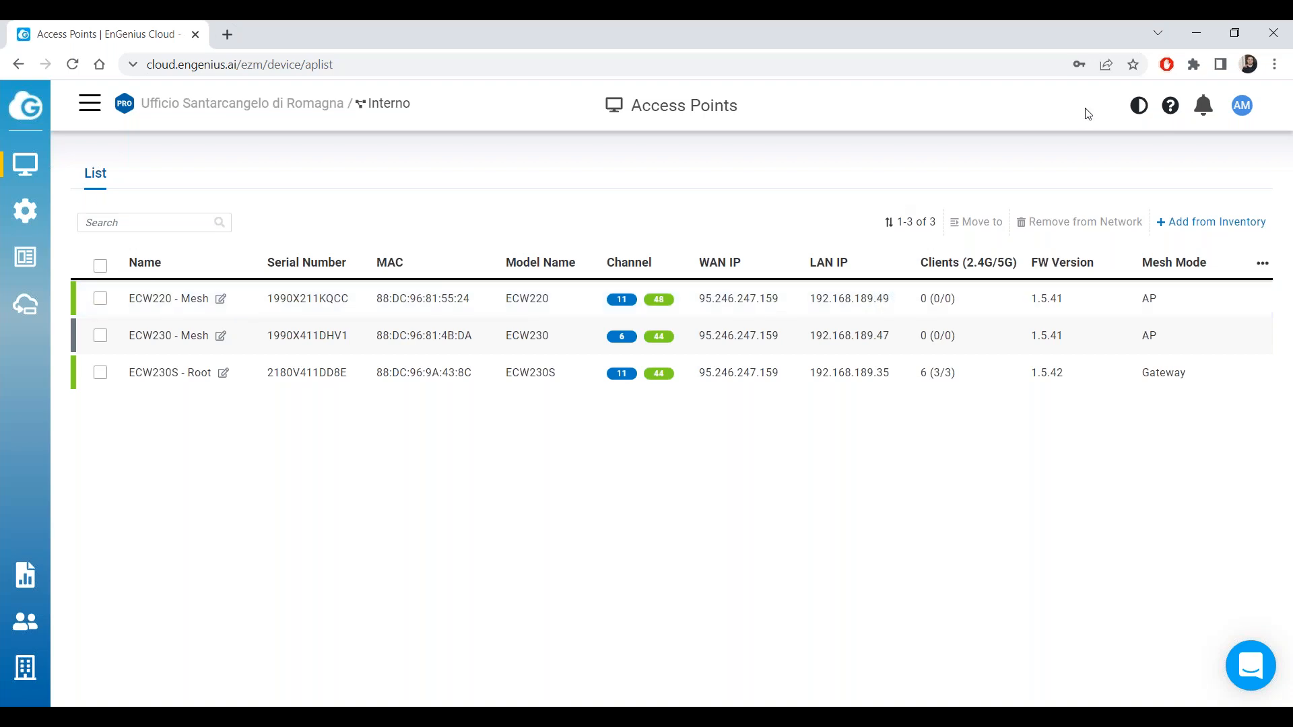
click(1285, 77)
mouse_move(30, 168)
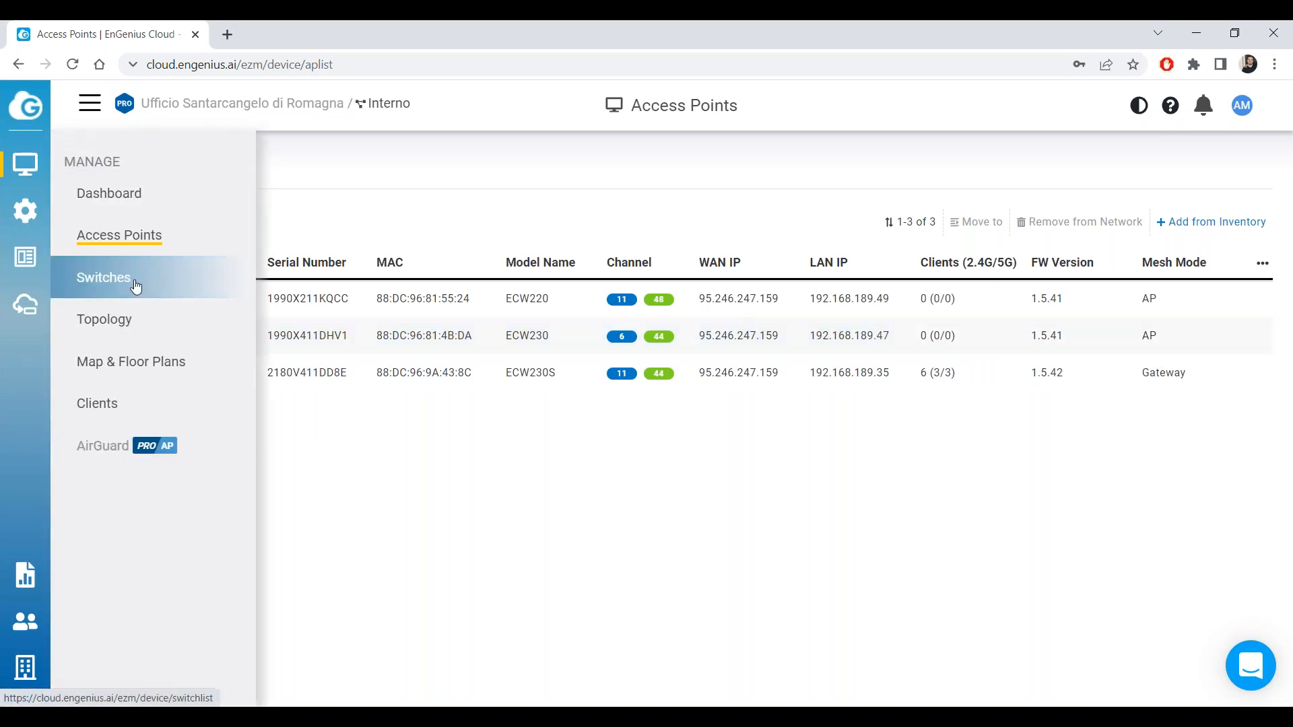
click(135, 281)
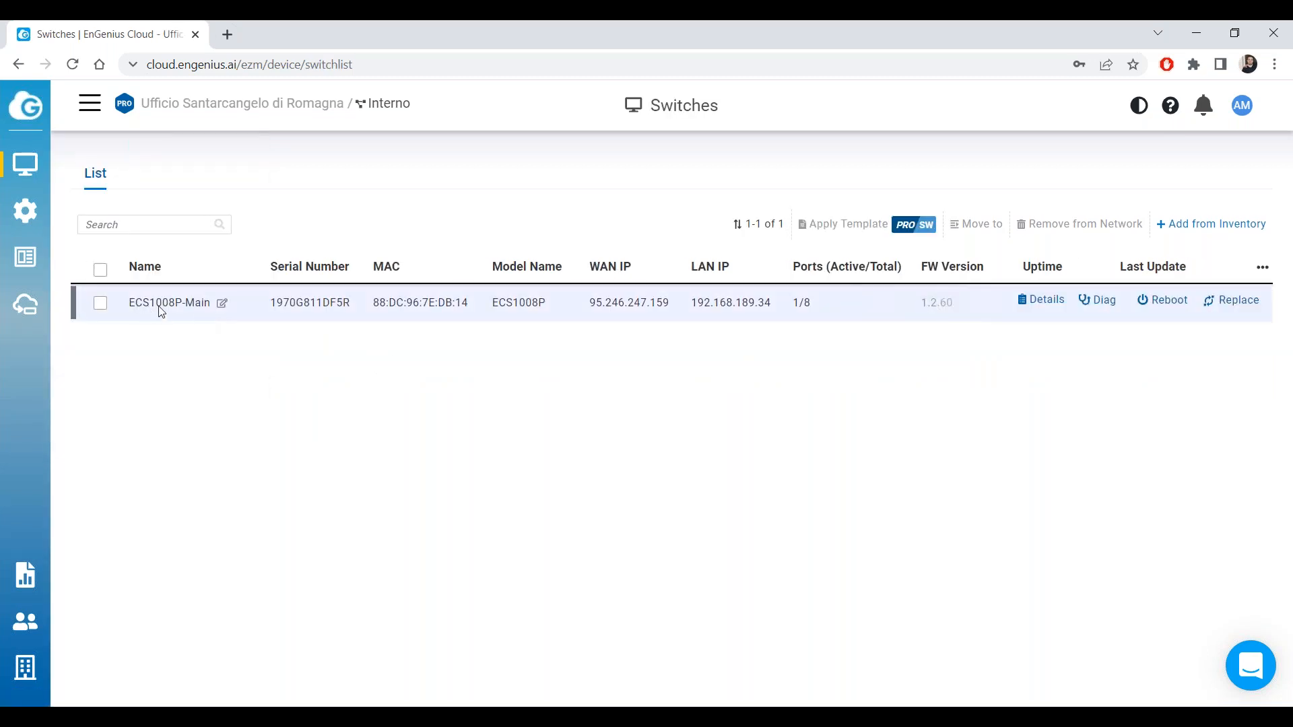
mouse_move(31, 168)
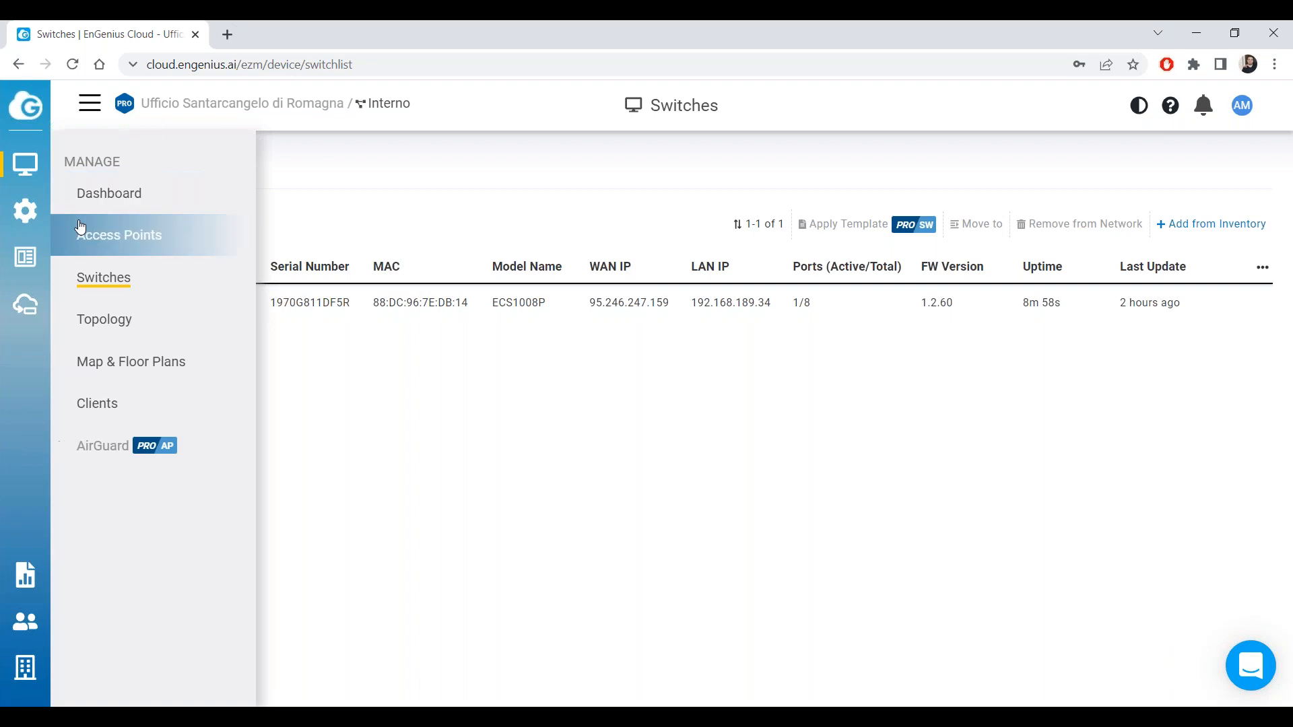
click(87, 232)
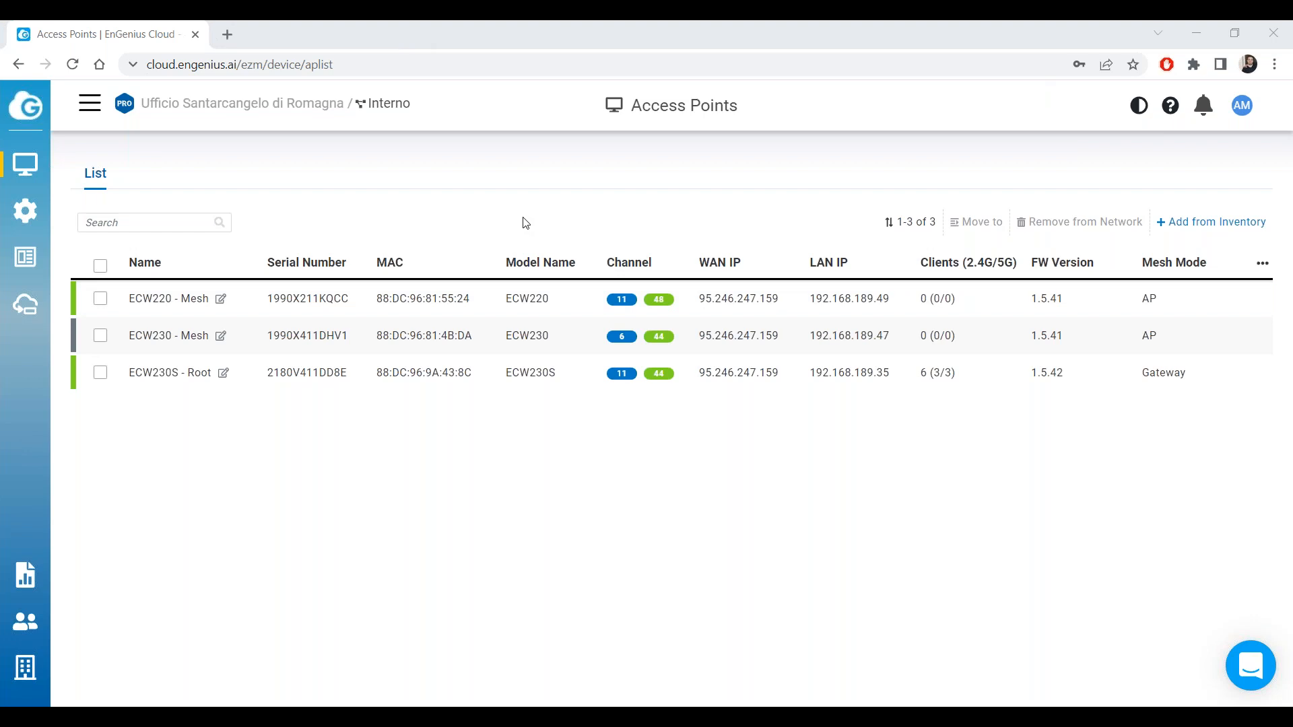
mouse_move(25, 164)
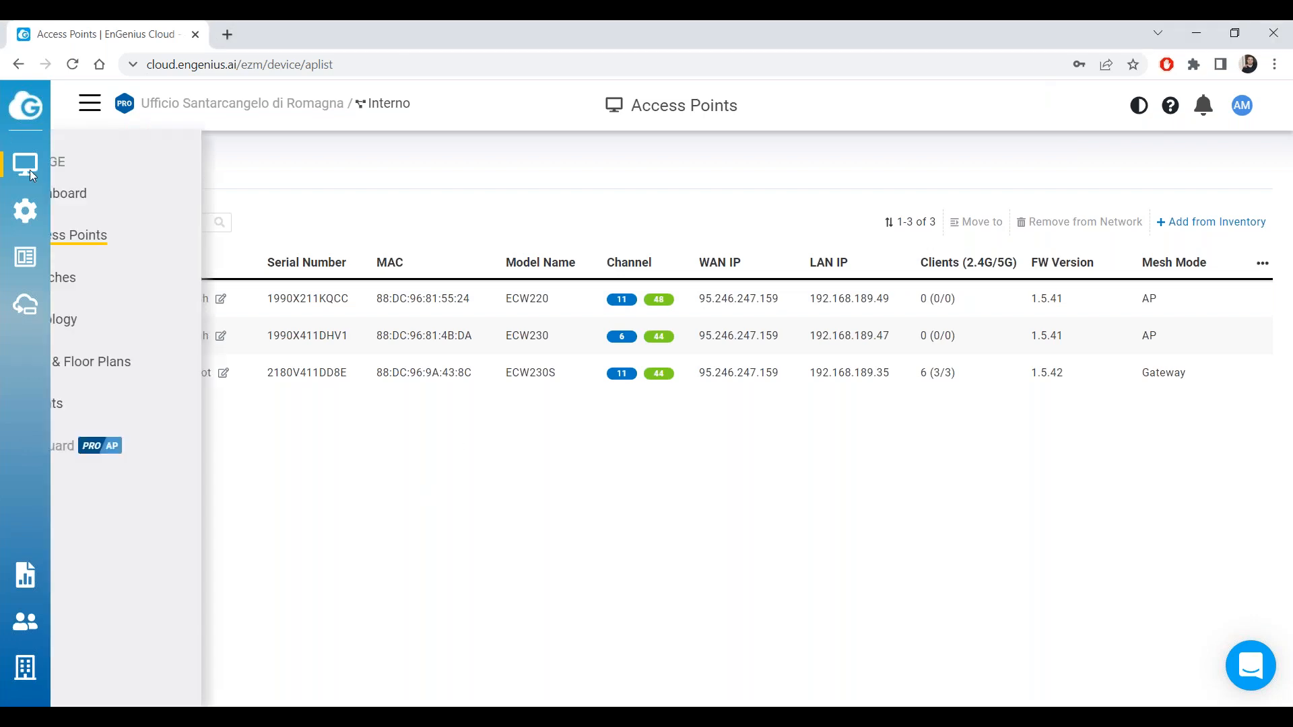
click(129, 204)
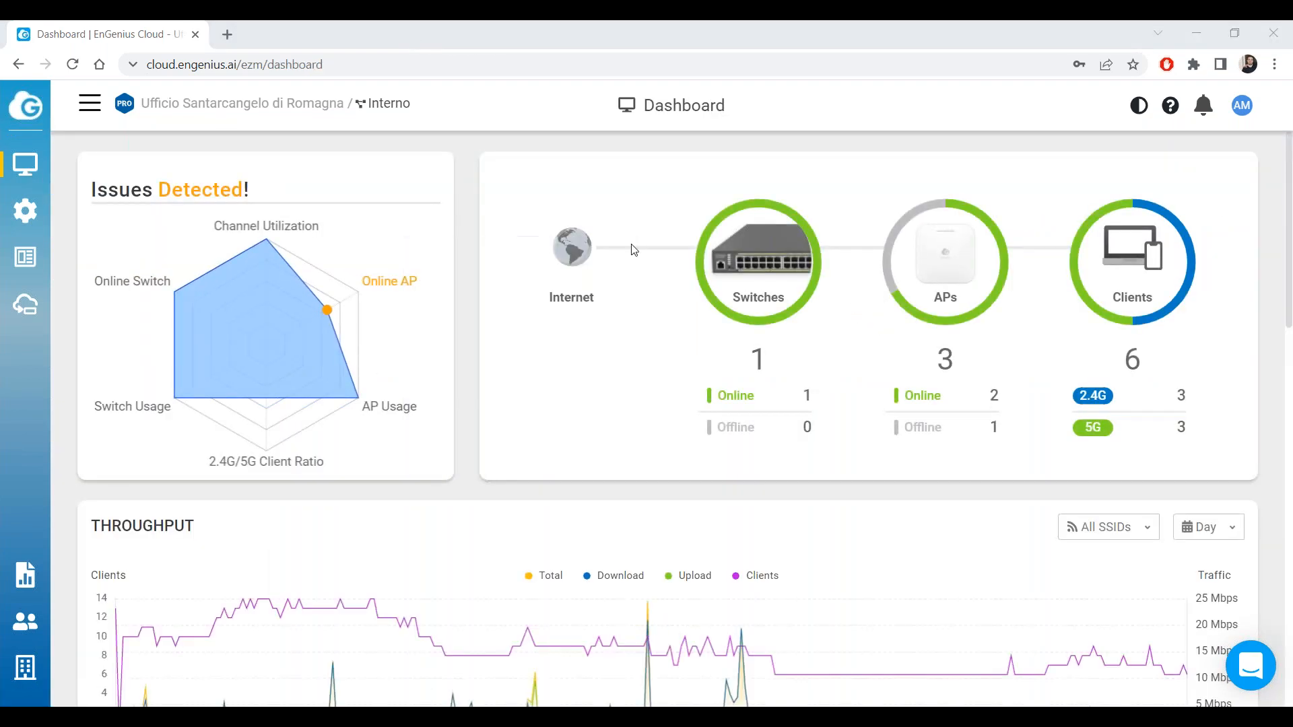
mouse_move(21, 139)
click(138, 232)
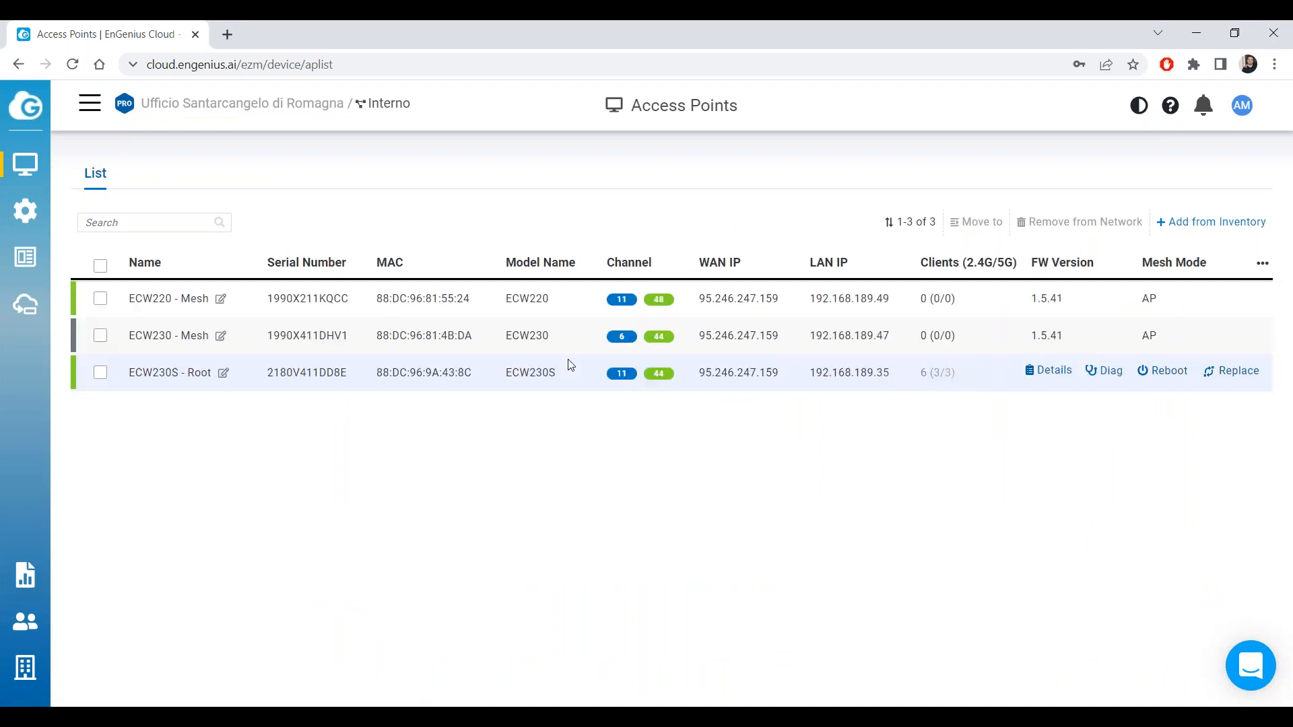
mouse_move(25, 164)
click(108, 276)
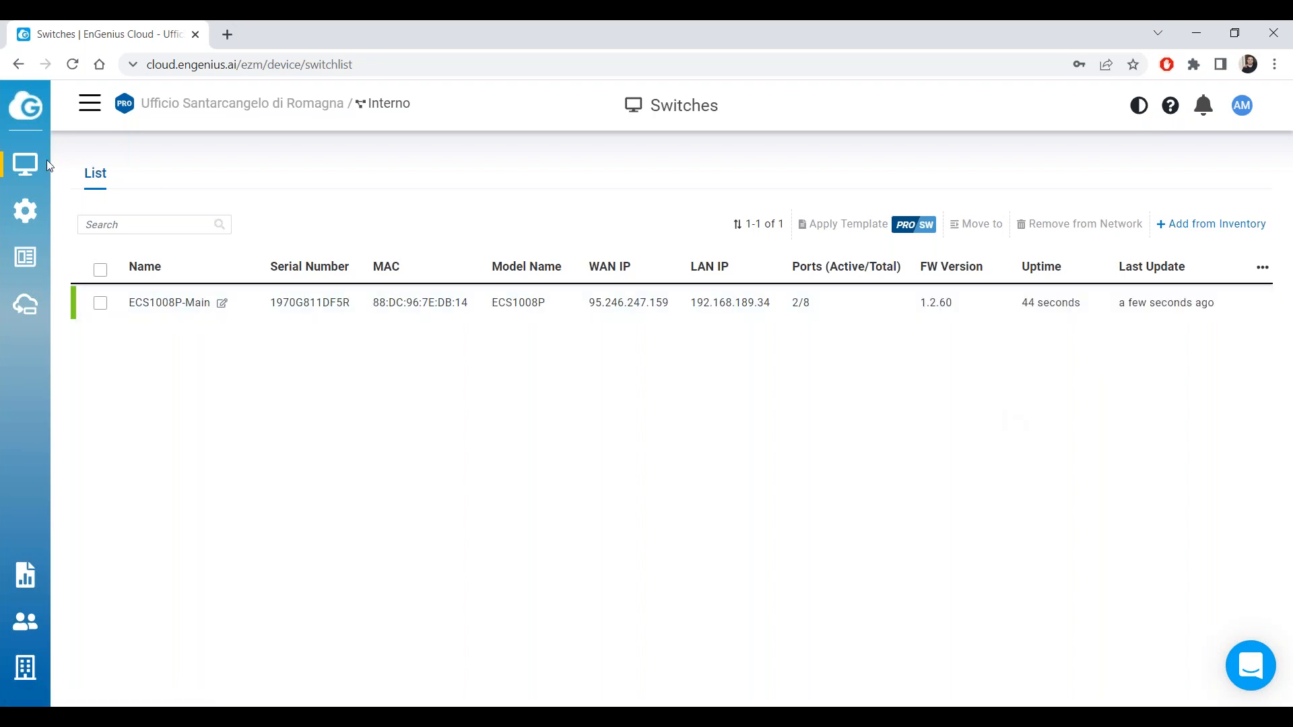
mouse_move(41, 169)
click(111, 234)
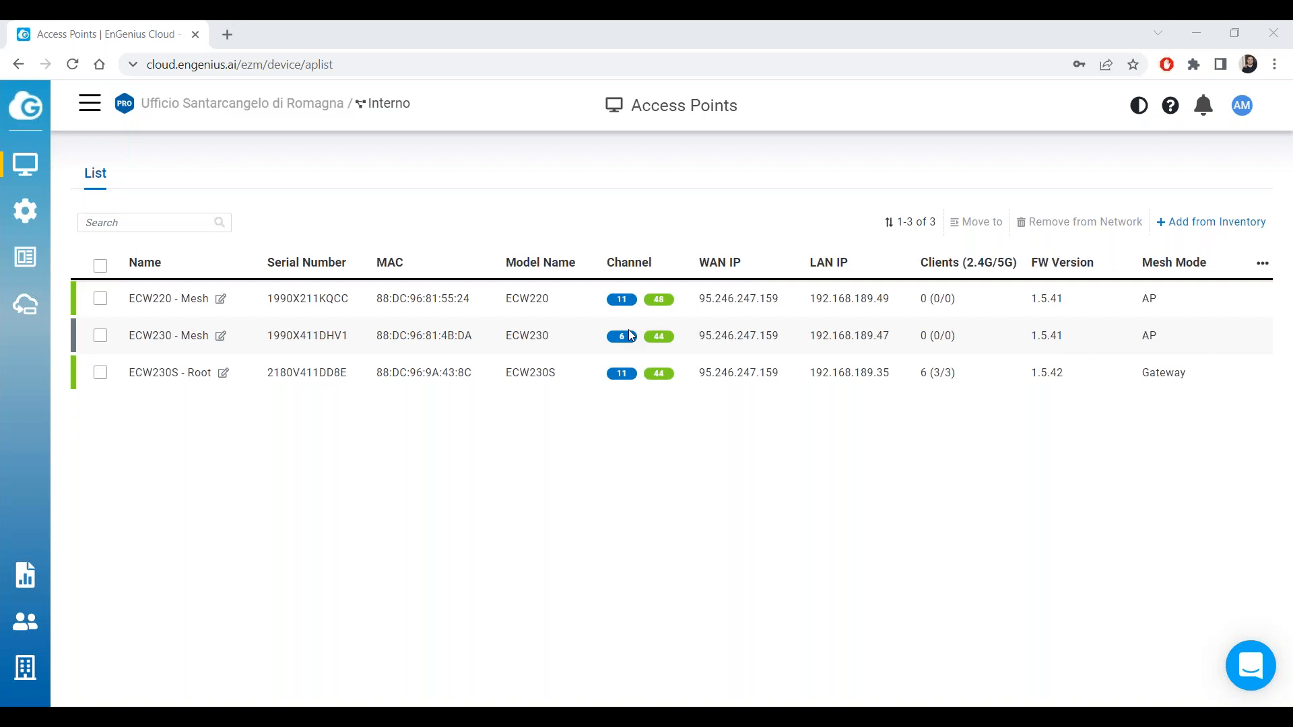
mouse_move(26, 166)
click(120, 206)
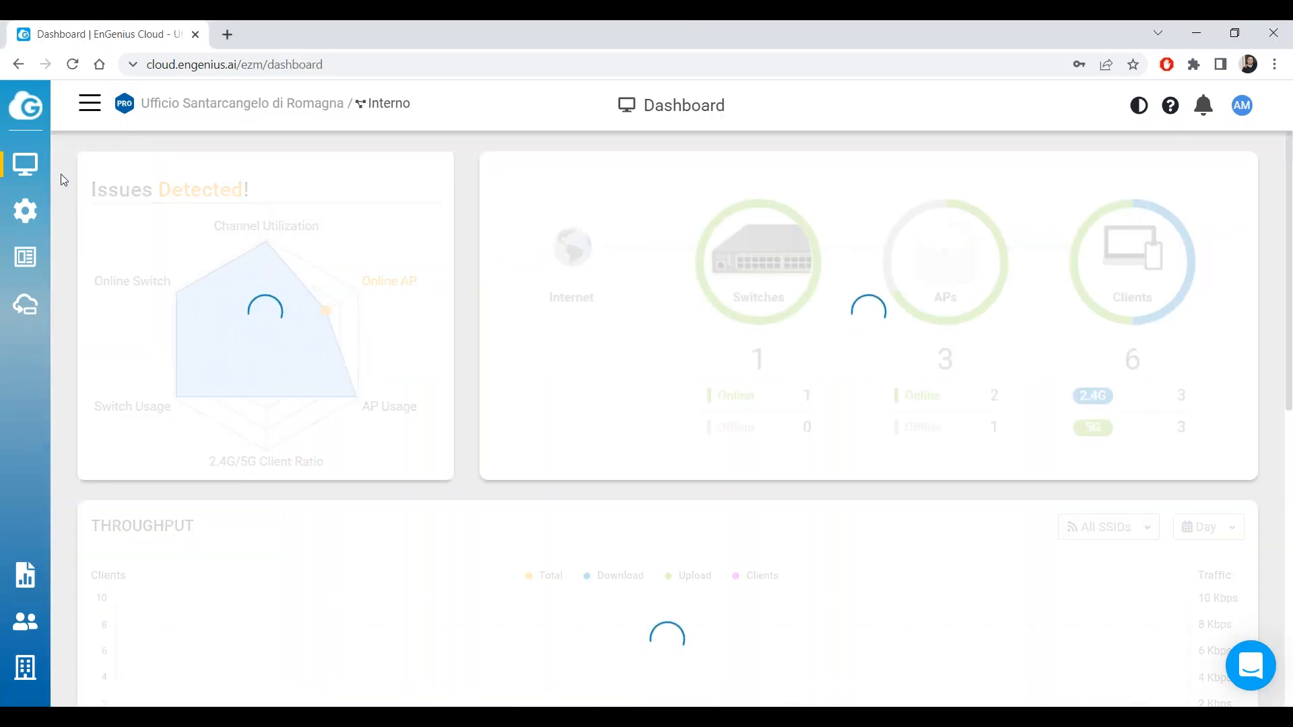
Open the Access Points list and the ECW230 - Mesh details page.
click(119, 233)
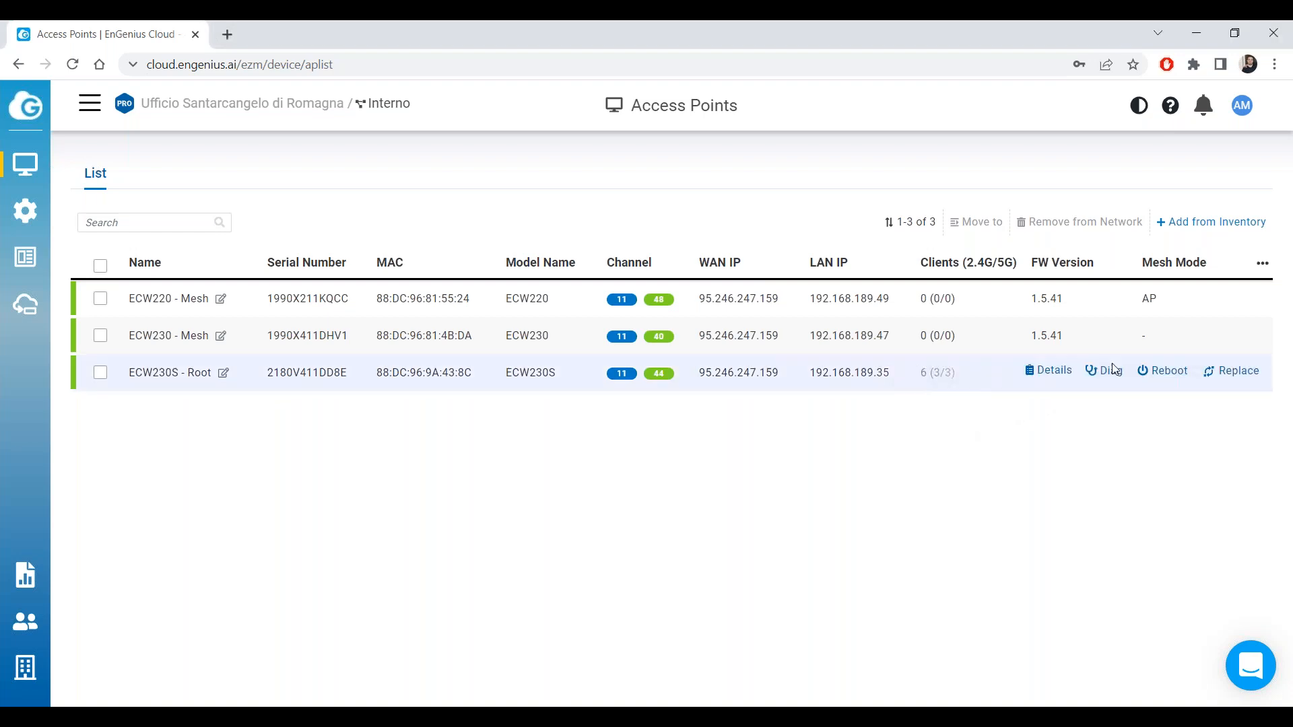
mouse_move(1098, 344)
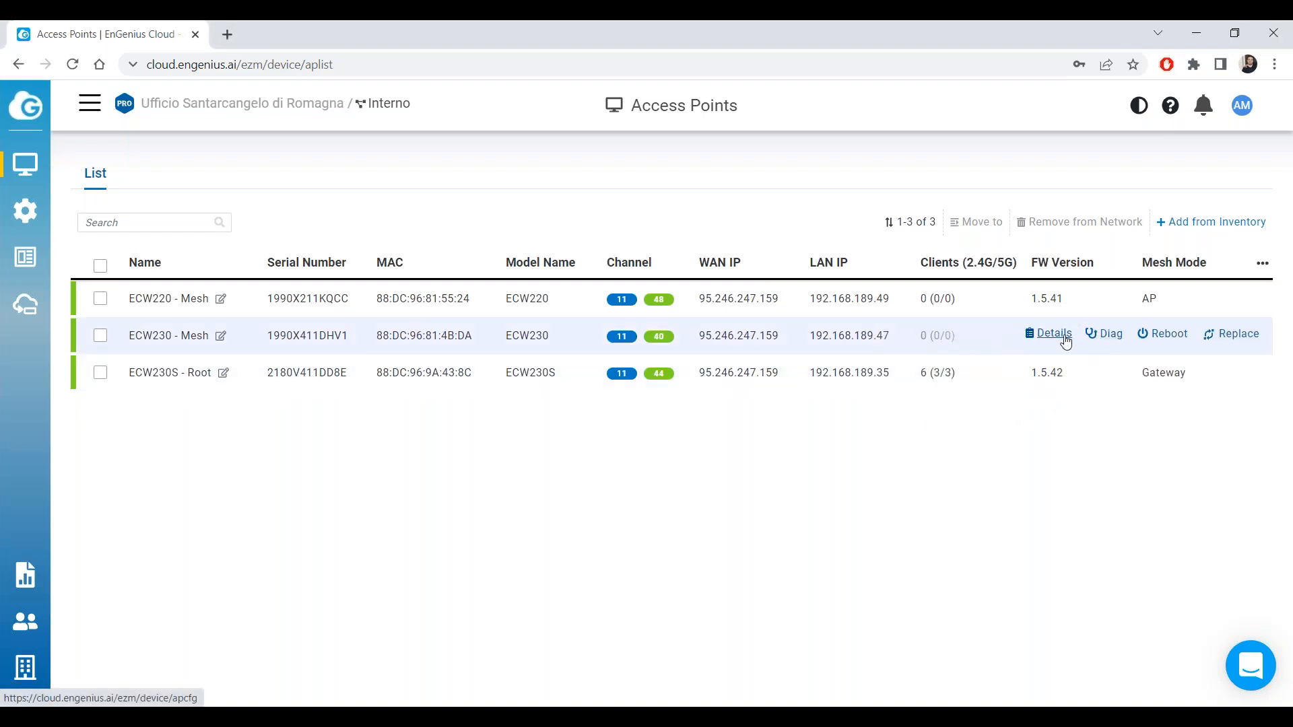
click(1061, 343)
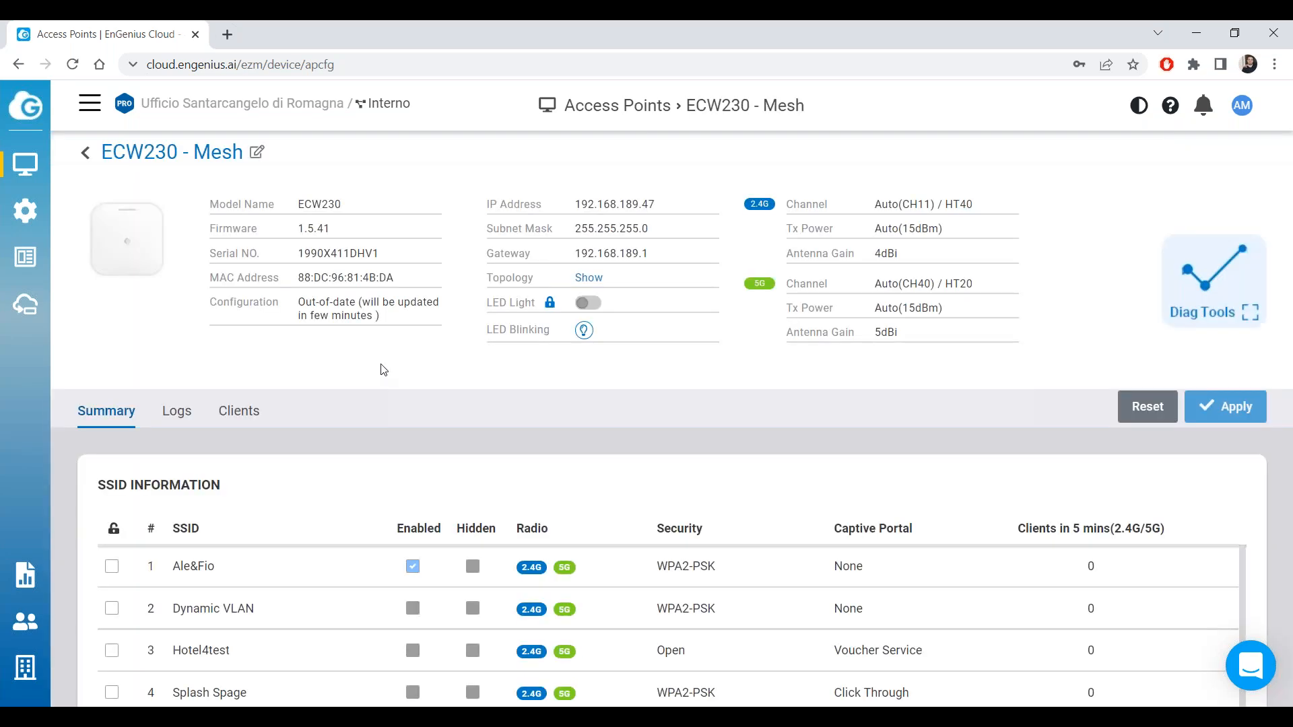
Read the ECW230 - Mesh out-of-date configuration message, then return to the Access Points list.
drag(347, 331, 210, 285)
click(353, 331)
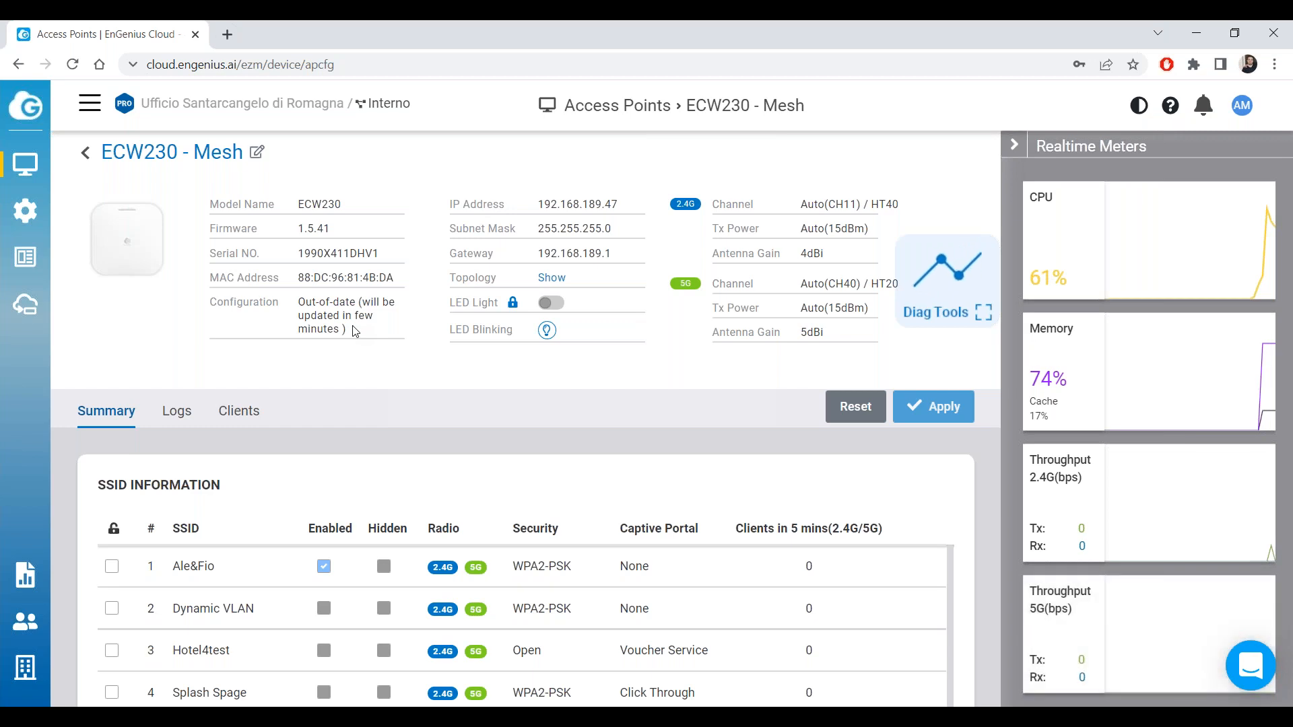
drag(299, 302, 376, 335)
click(376, 335)
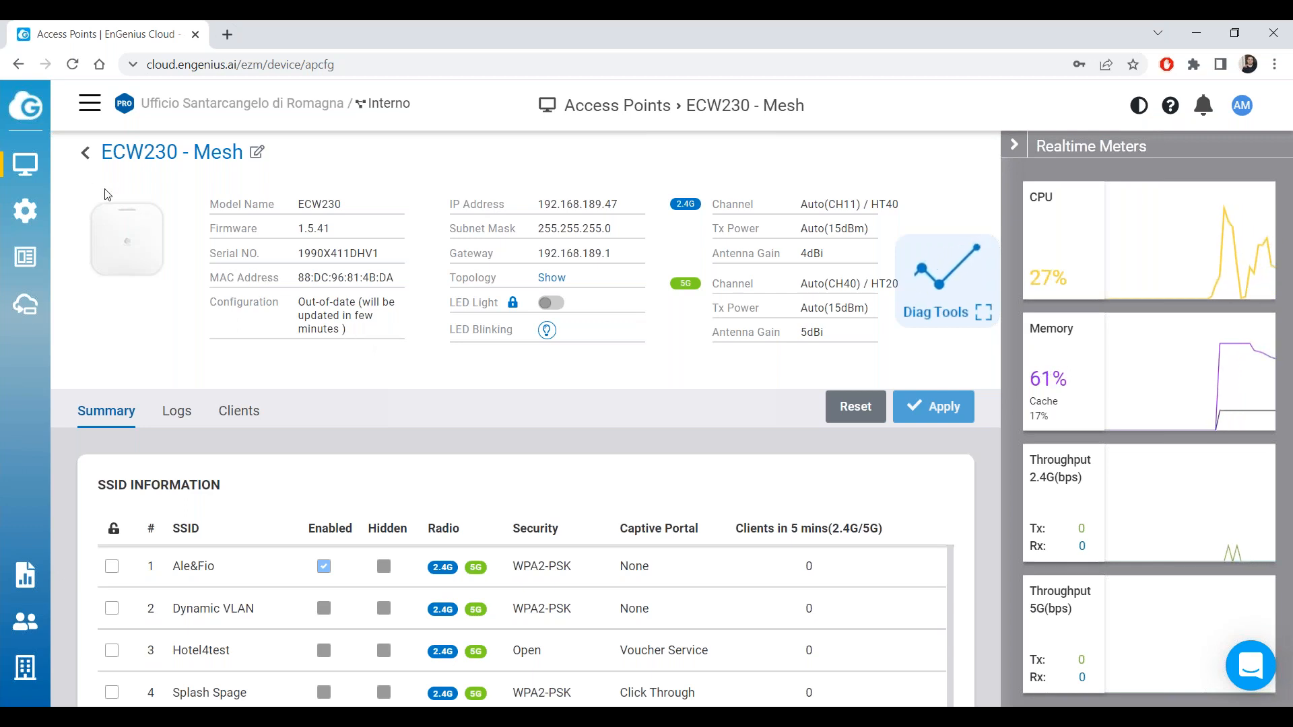
click(87, 154)
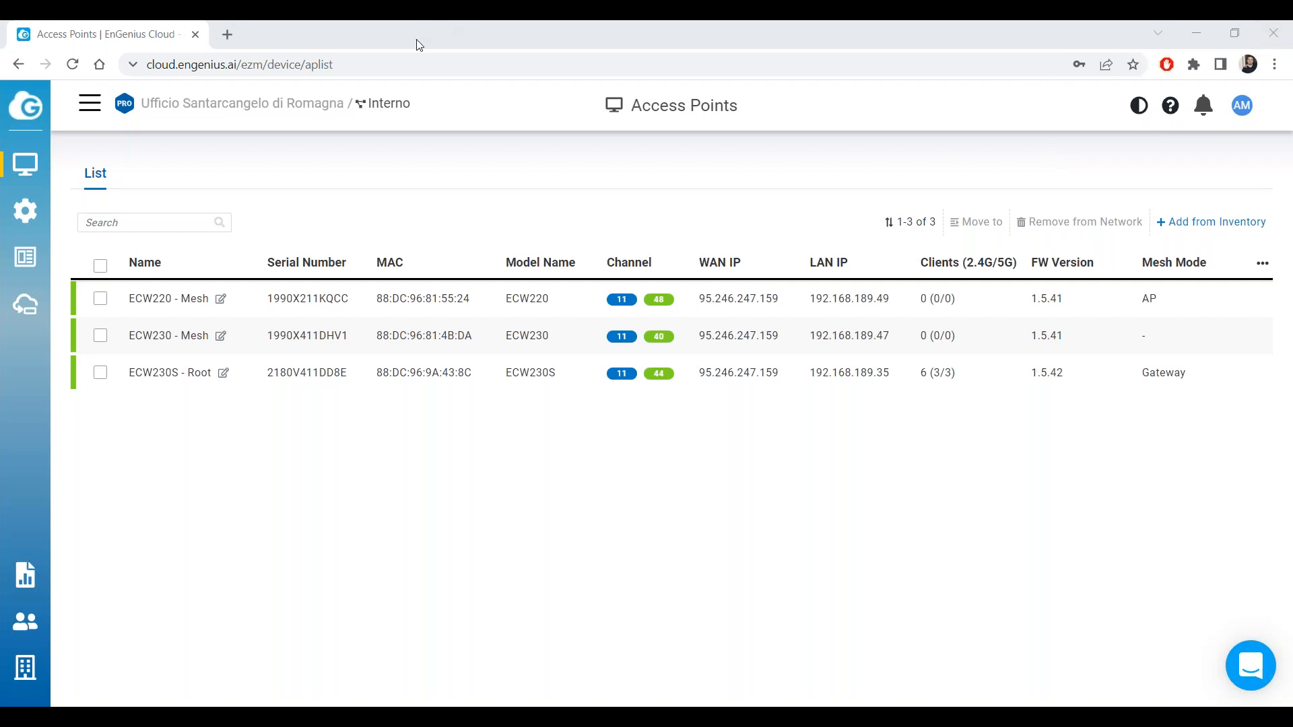
Go via the dashboard to the ECW230 - Mesh details and check its Configuration status.
mouse_move(40, 192)
click(81, 194)
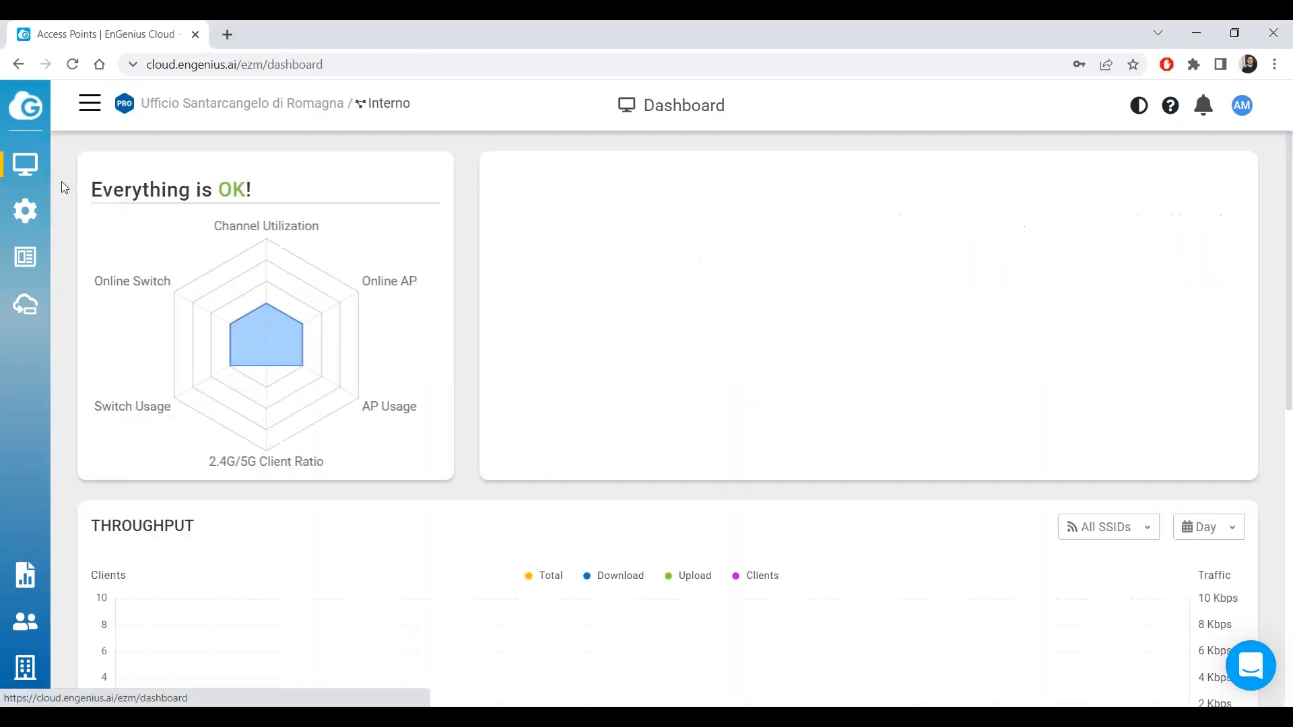
click(131, 239)
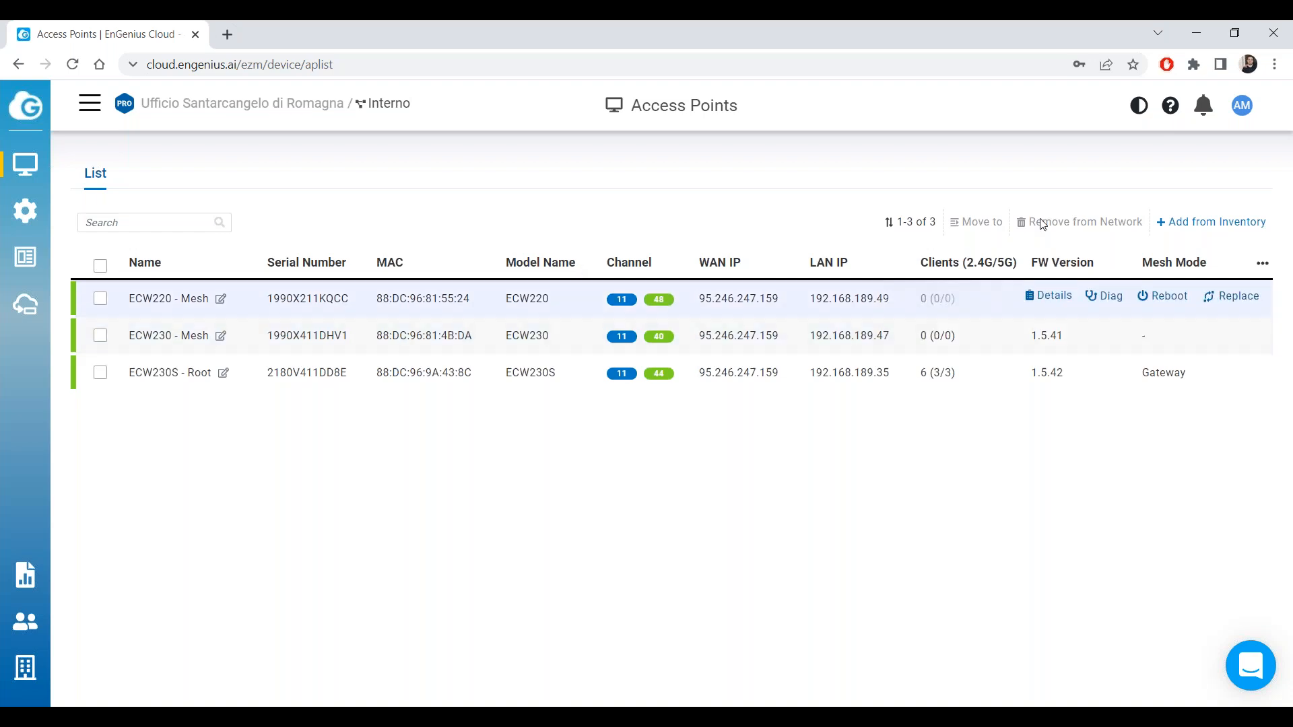
click(1045, 73)
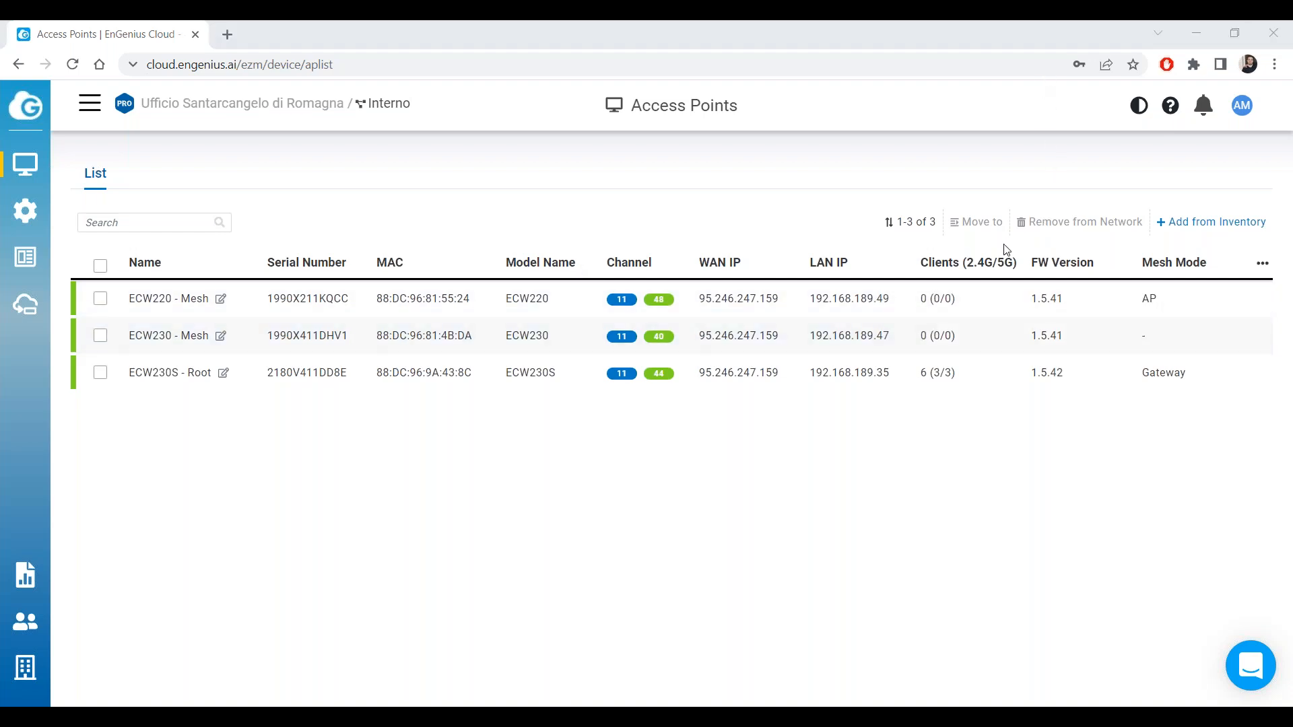
click(1043, 334)
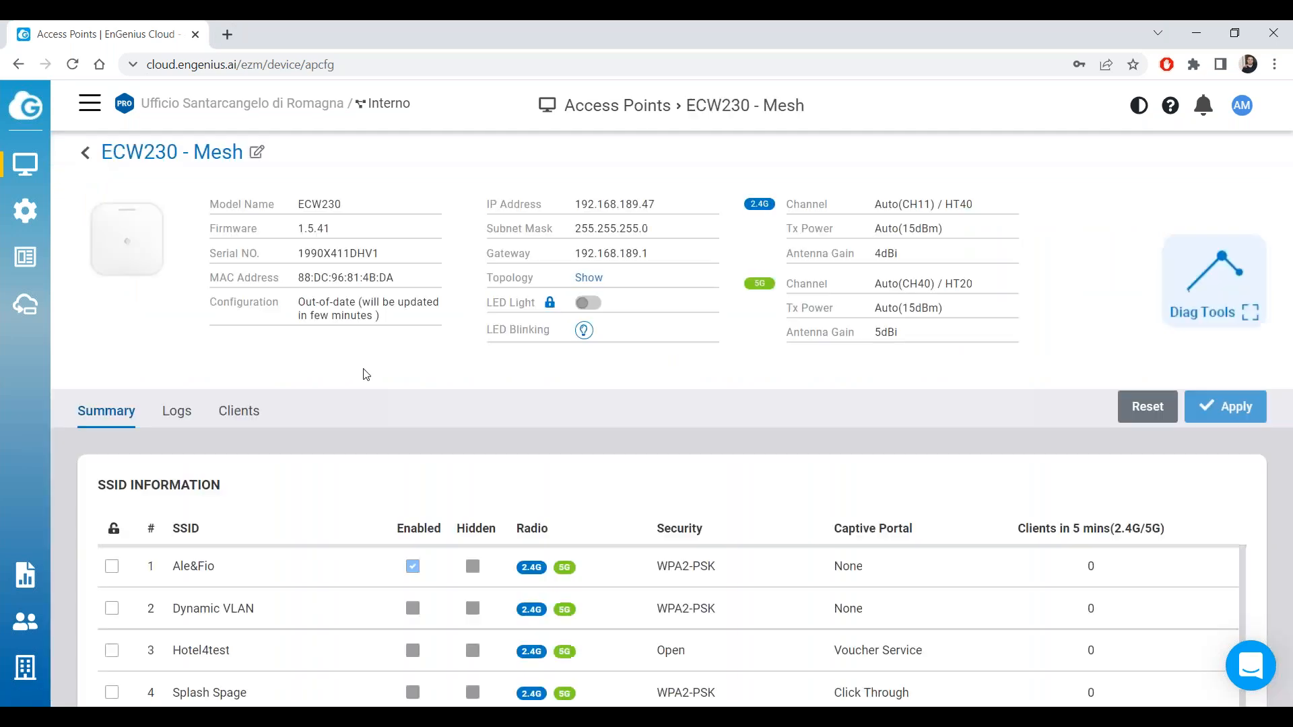
drag(347, 330, 270, 328)
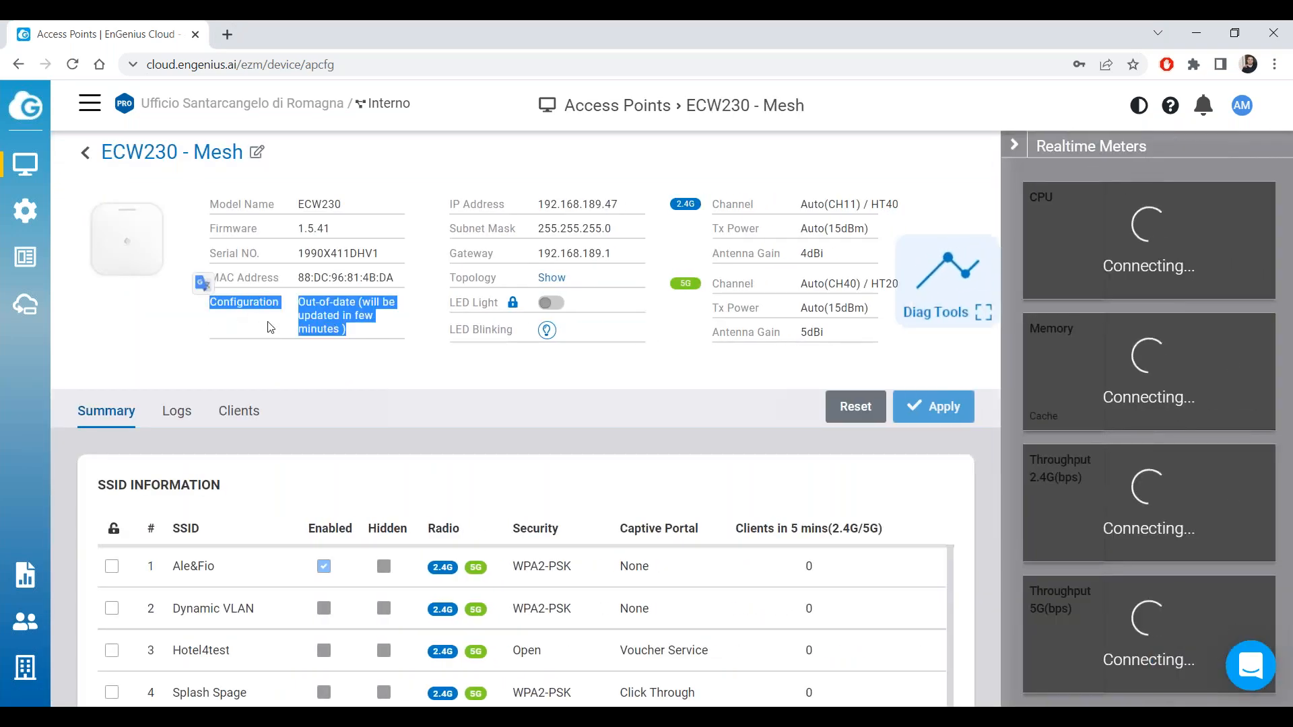
click(339, 337)
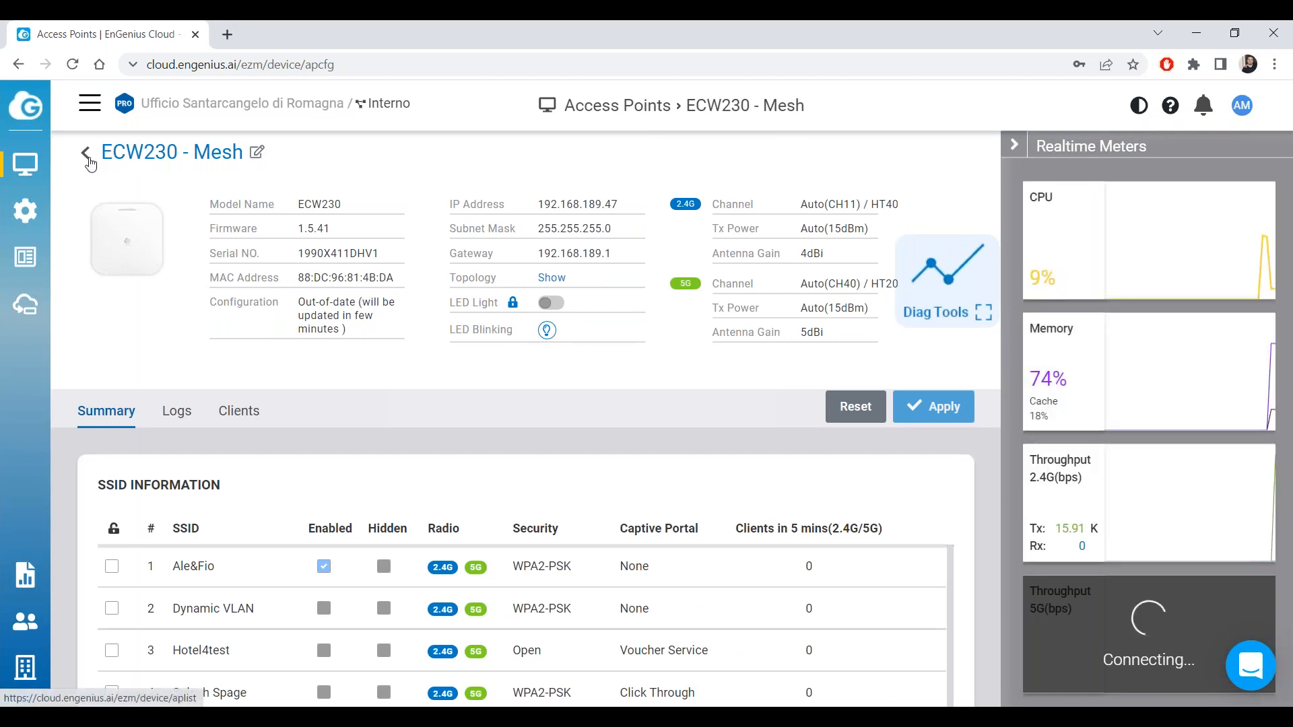
click(88, 161)
Switch on the ECW230 - Mesh LED light and return to the Access Points list.
mouse_move(961, 338)
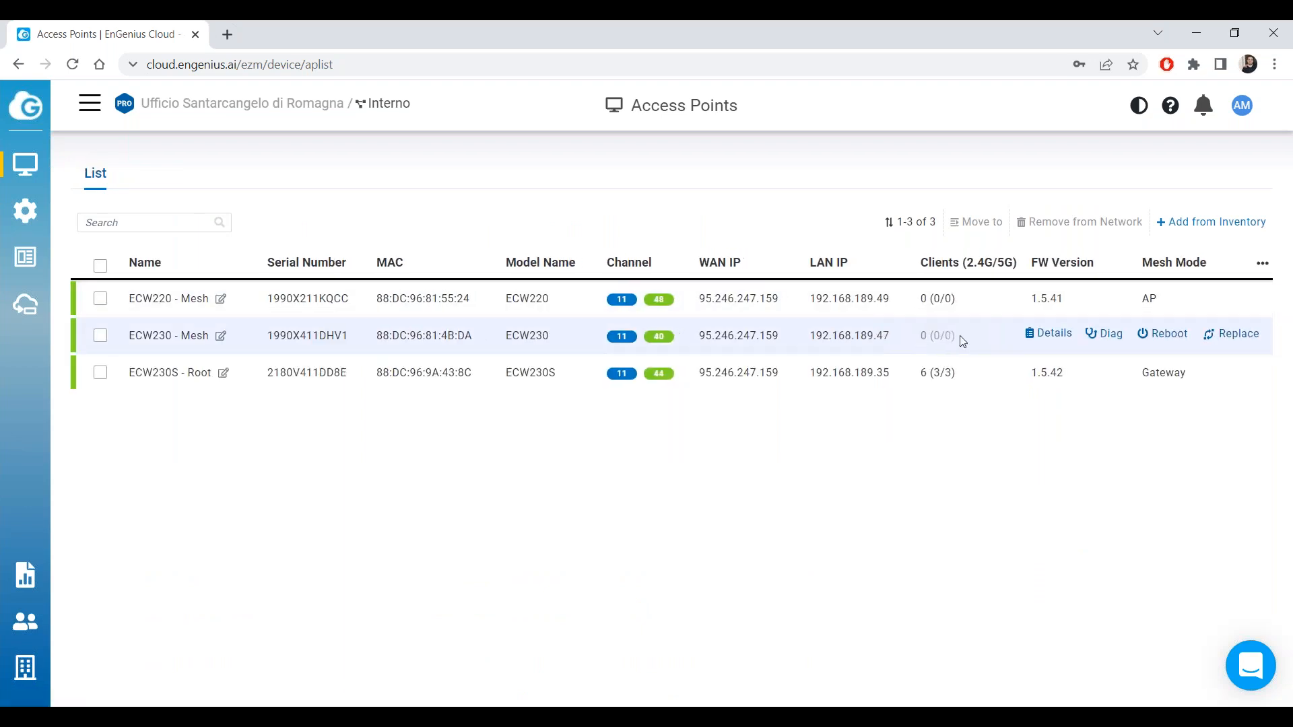
click(1045, 334)
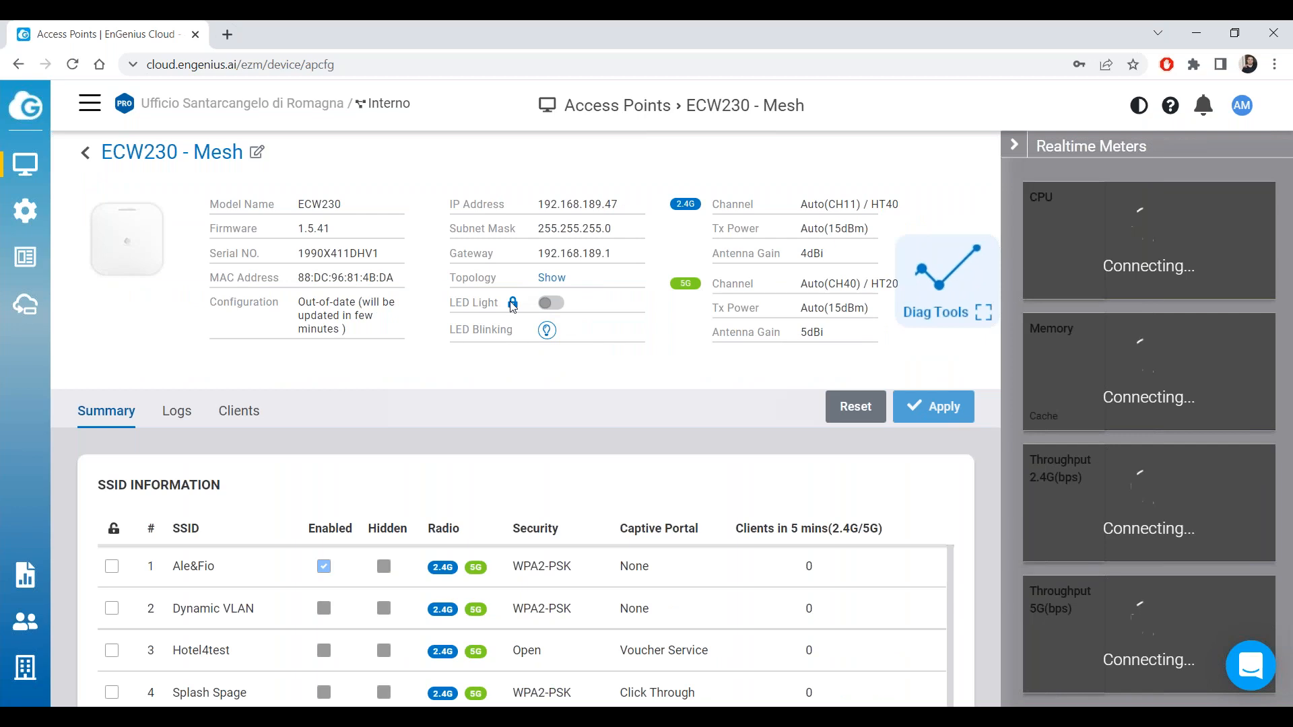
click(551, 303)
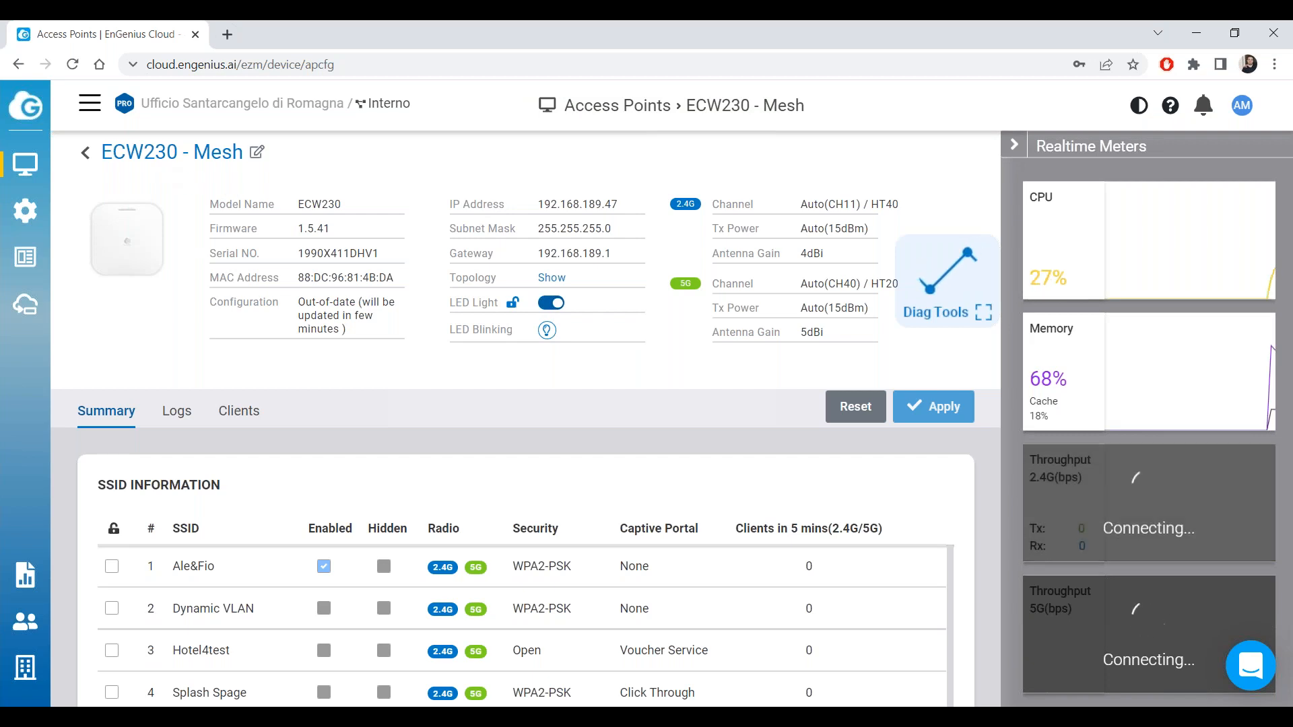
click(86, 153)
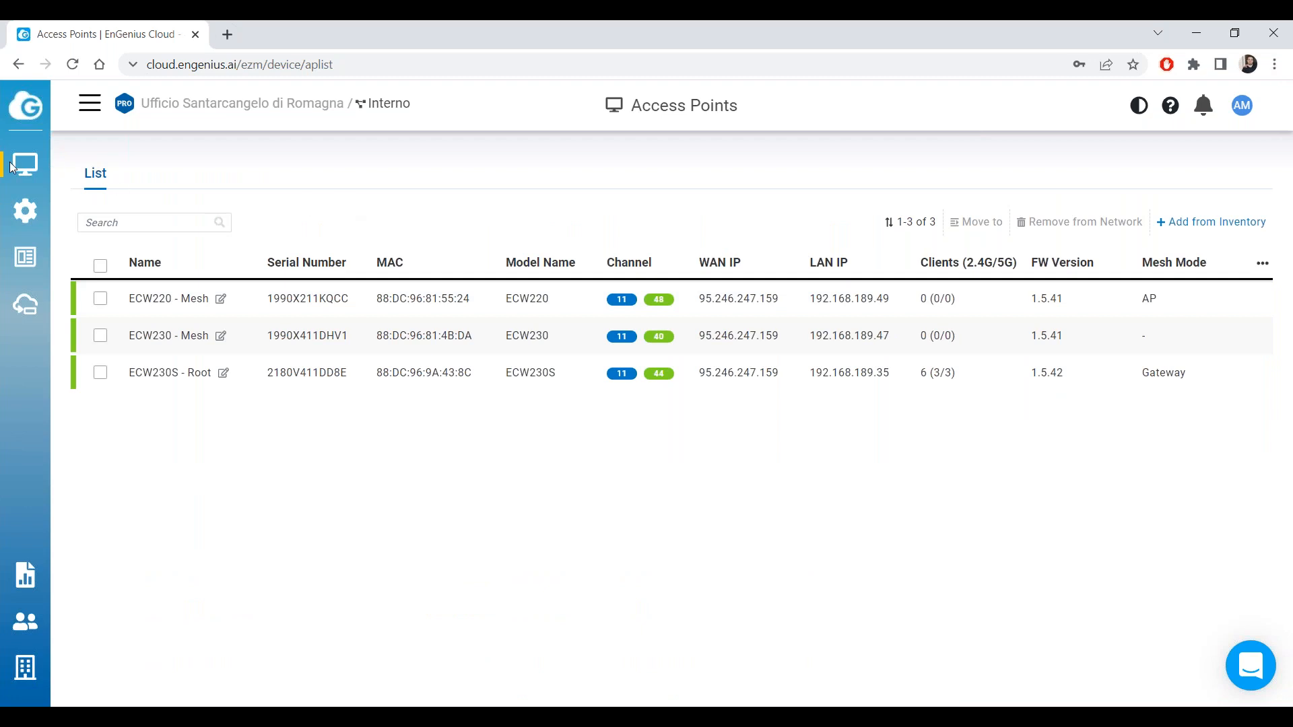
mouse_move(57, 173)
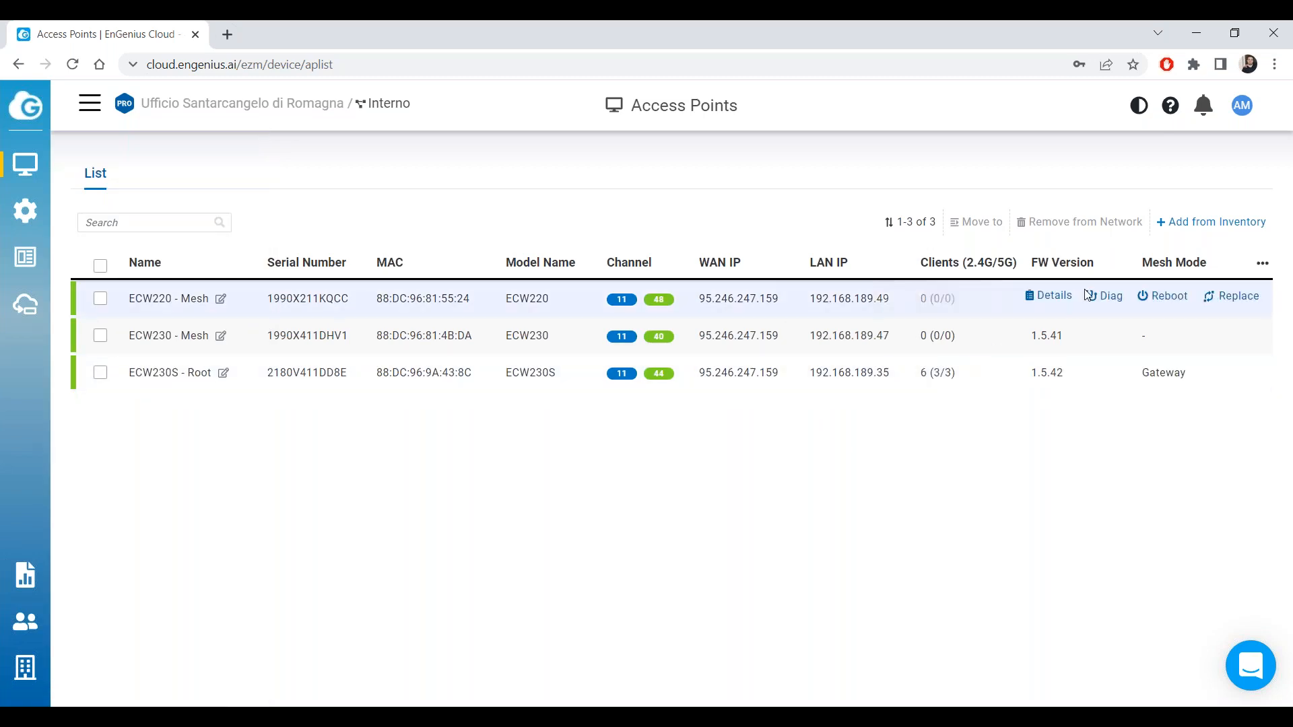
Compare Configuration status of ECW230 - Mesh, ECW230S - Root and ECW220 - Mesh, ending on ECW230 - Mesh details.
click(1051, 334)
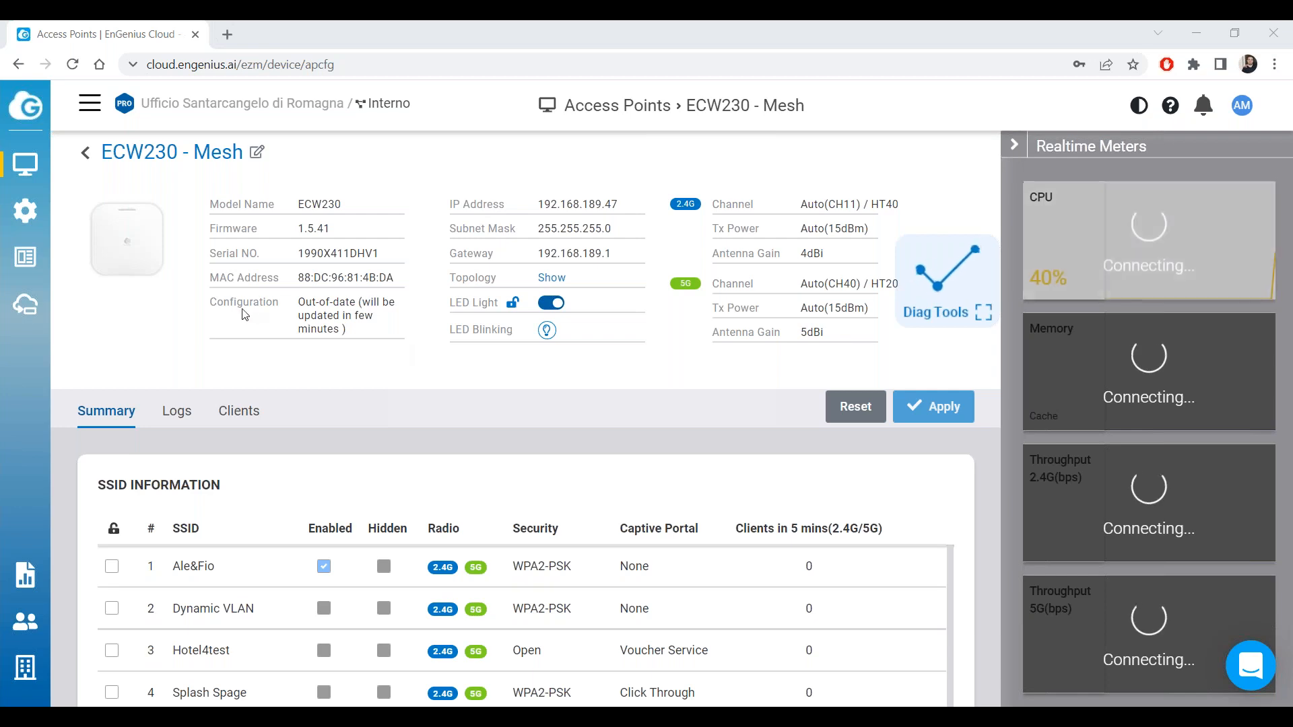
drag(249, 311, 389, 330)
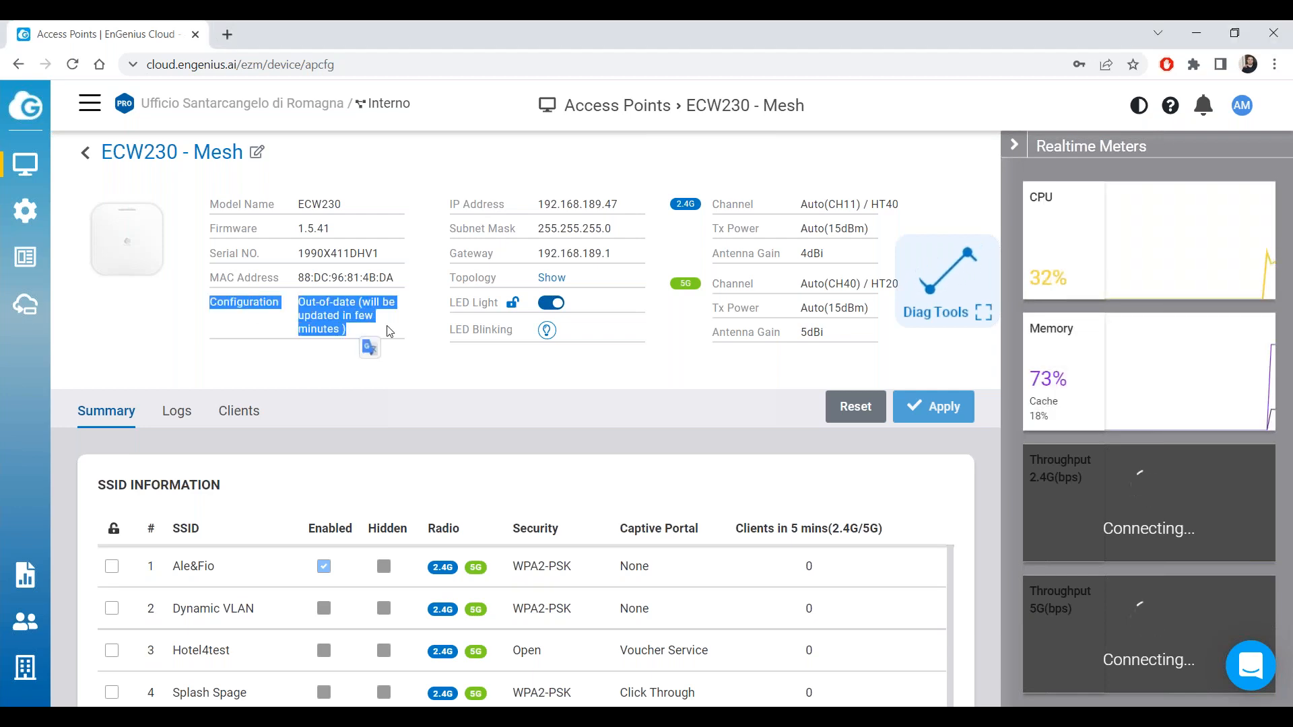
click(313, 308)
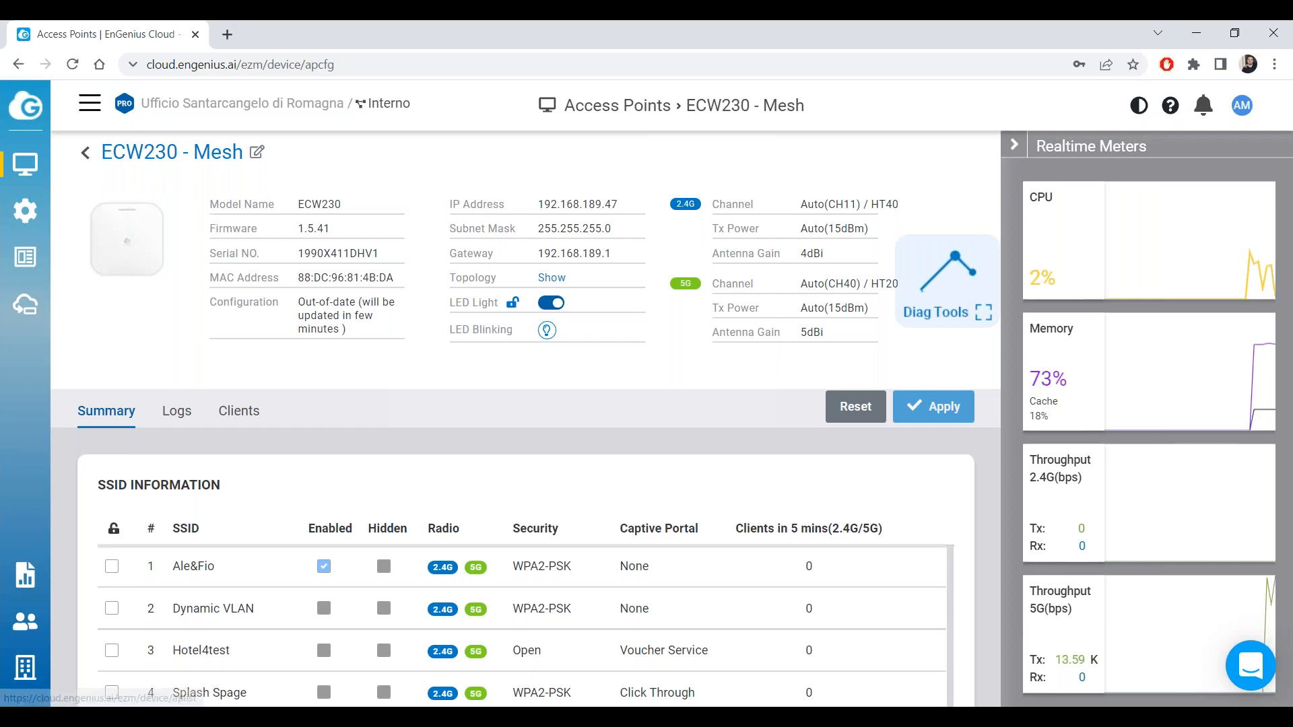
click(86, 153)
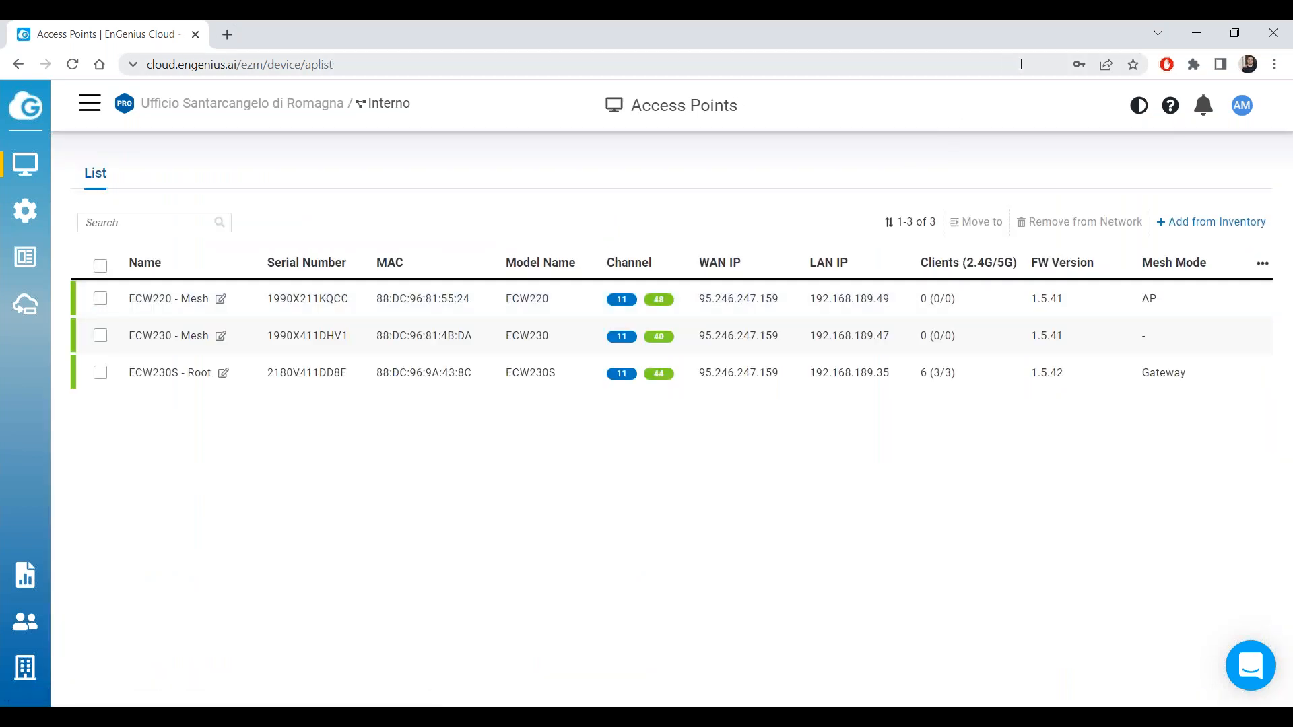
click(687, 372)
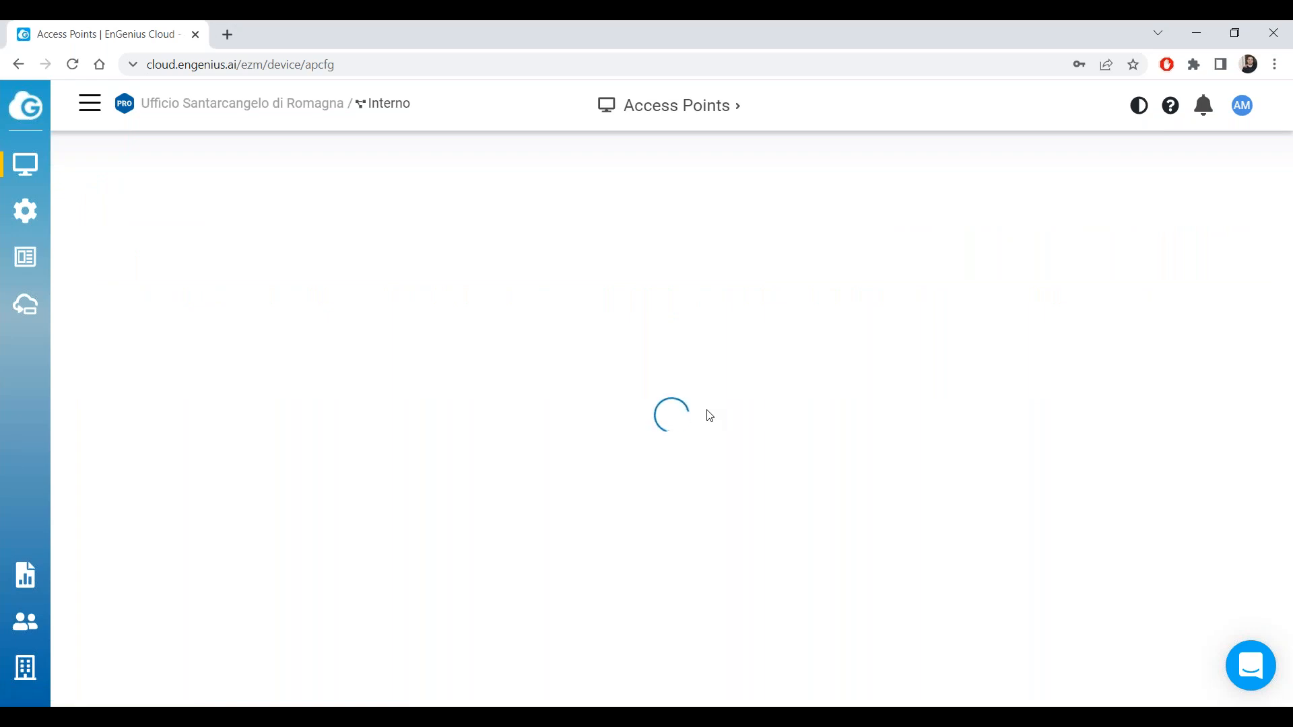
drag(353, 302, 298, 303)
click(86, 153)
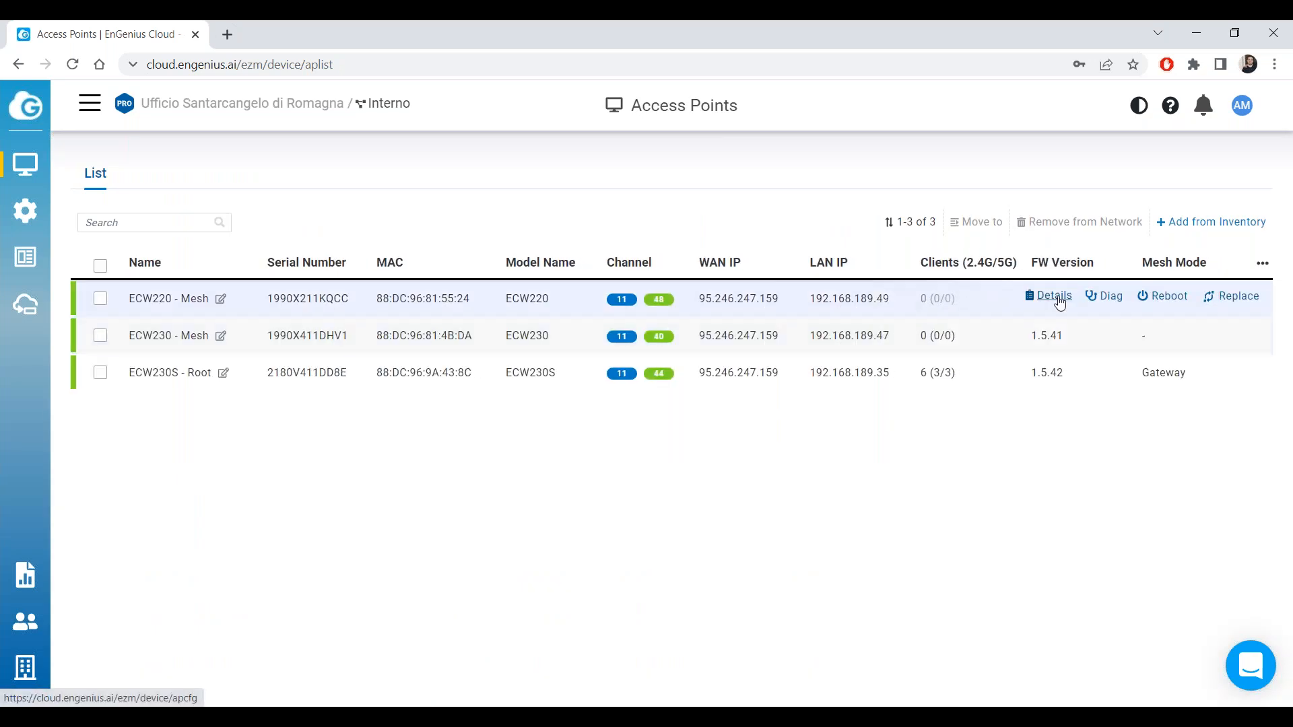
click(1052, 297)
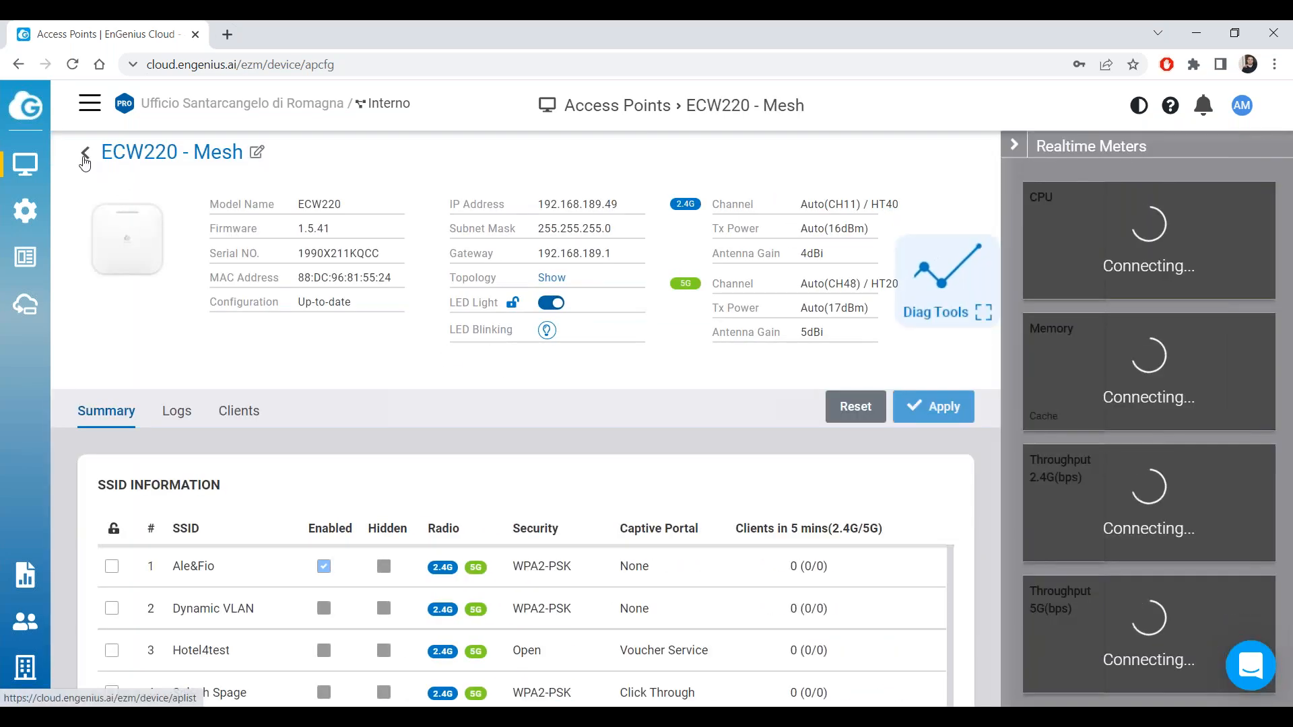
click(85, 160)
click(1054, 334)
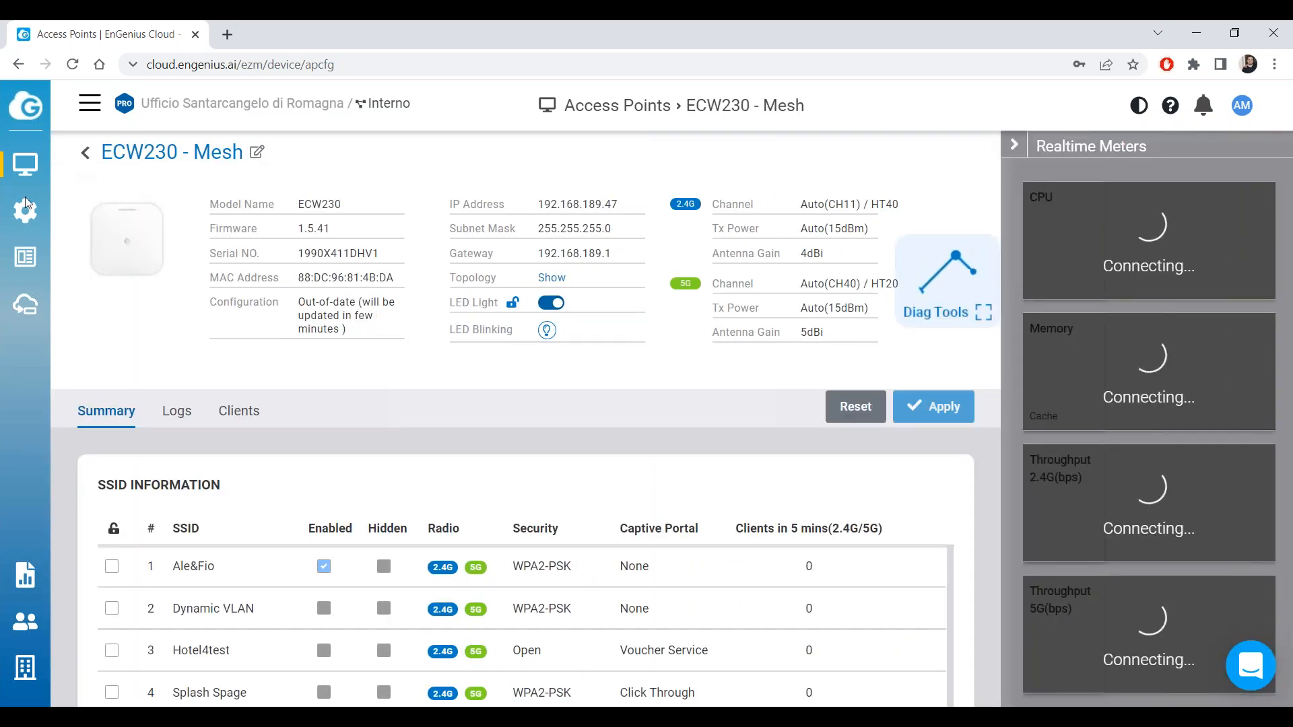
Check the Indoor Mesh toggle in Radio Settings, then reopen the Access Points list.
mouse_move(25, 211)
click(118, 231)
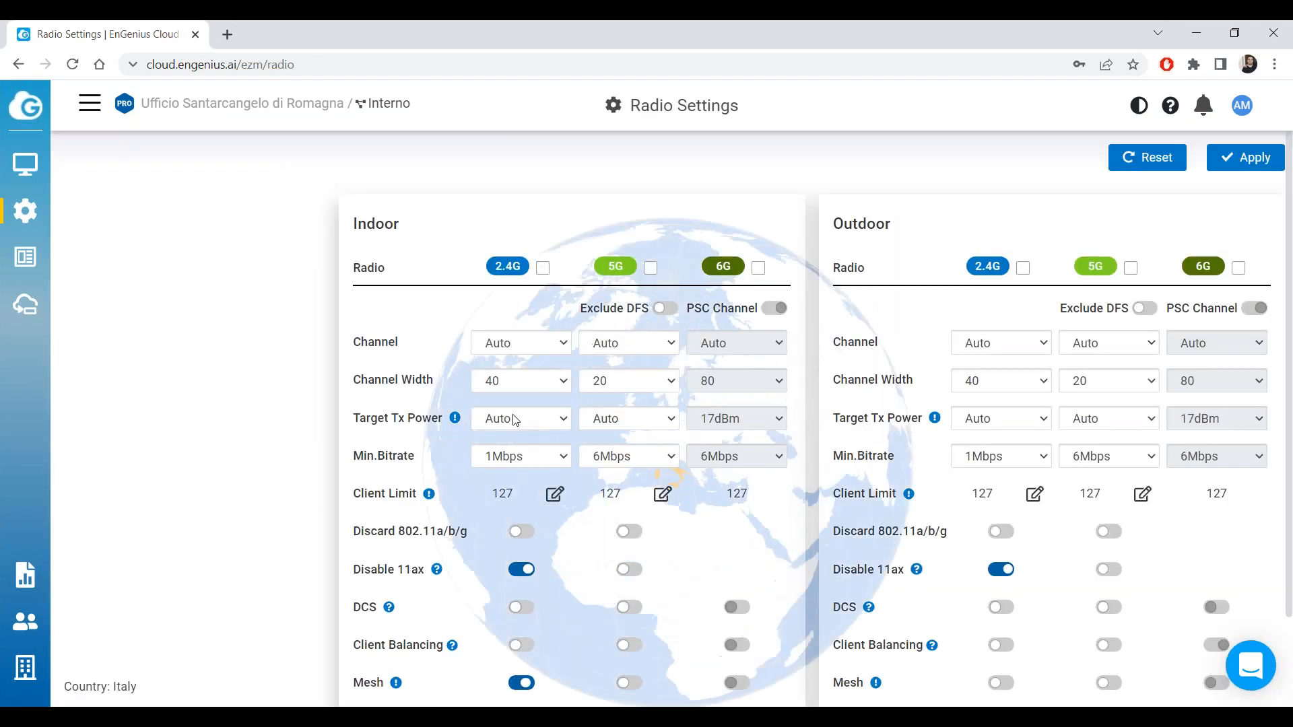
scroll(604, 505, down, 2)
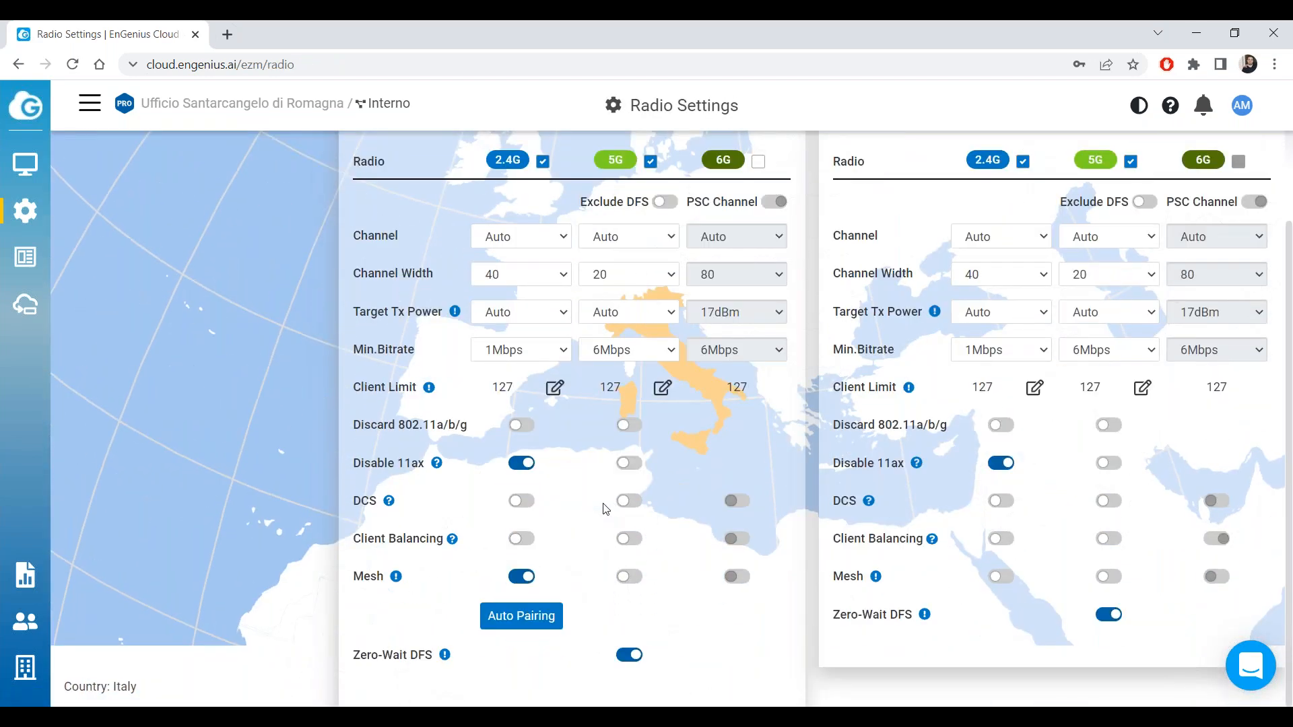
scroll(312, 353, up, 2)
mouse_move(25, 164)
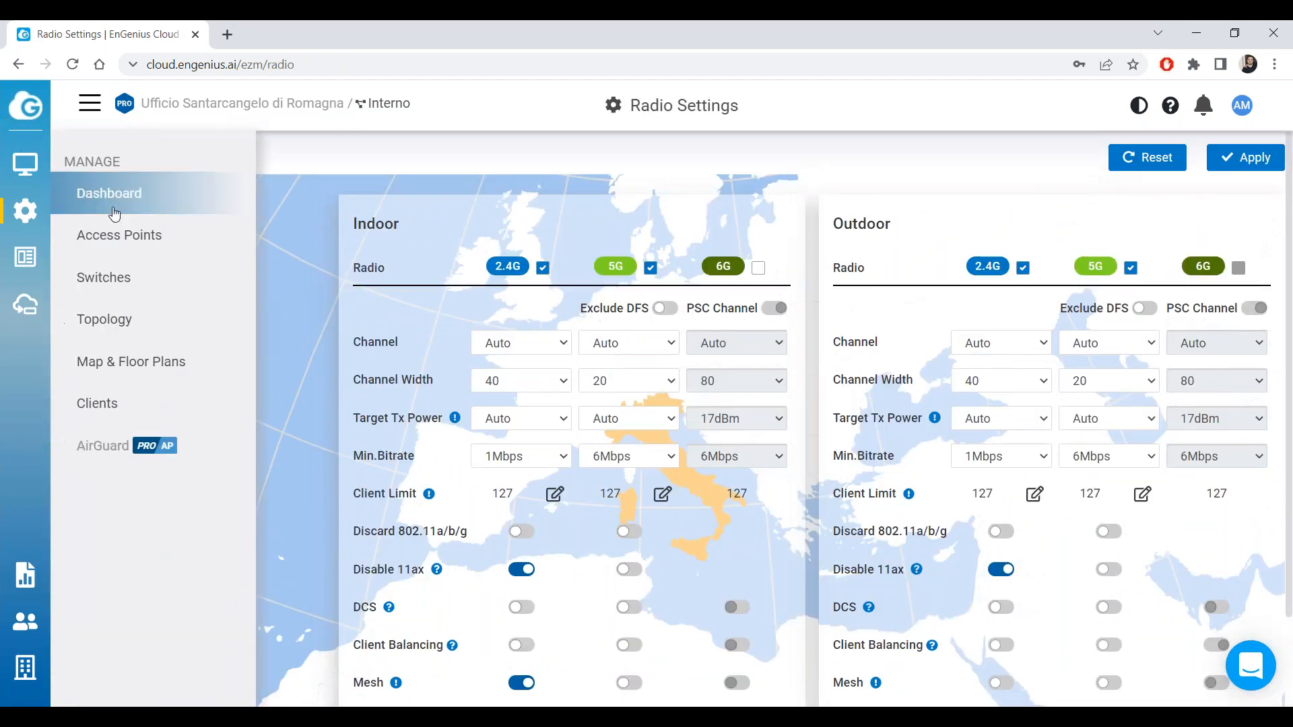
click(132, 229)
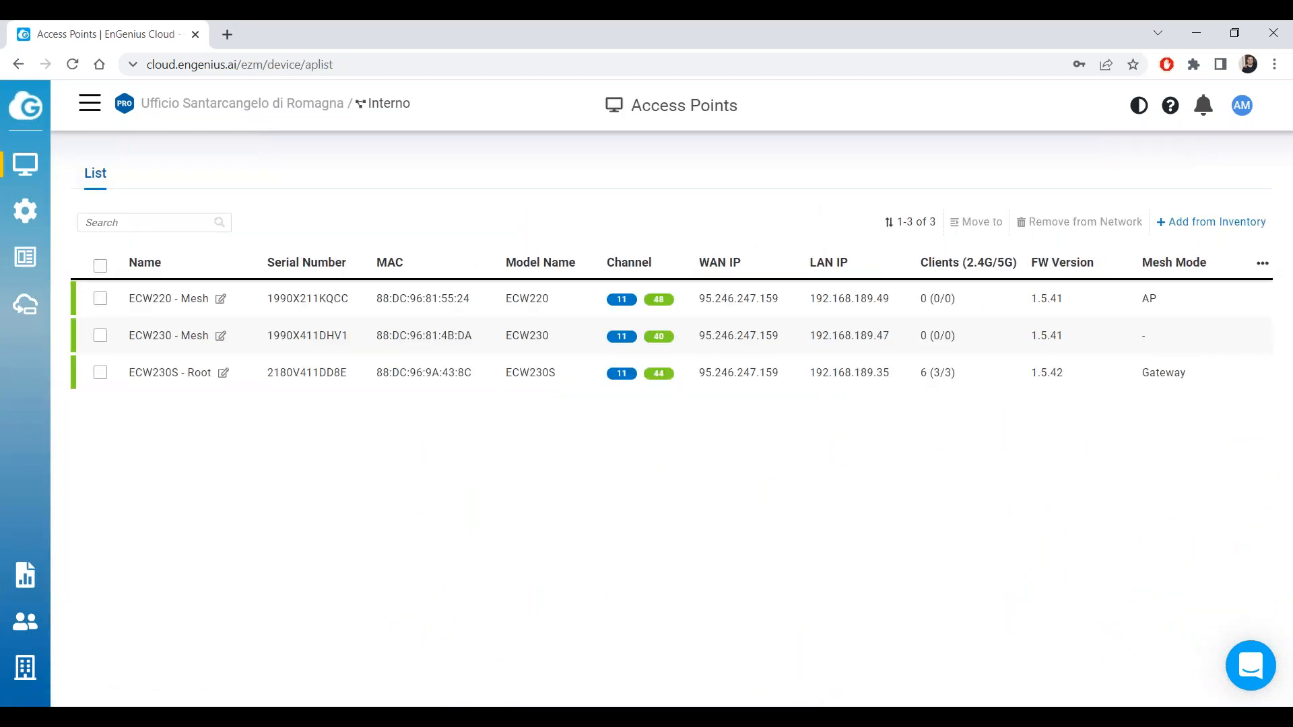
click(1279, 76)
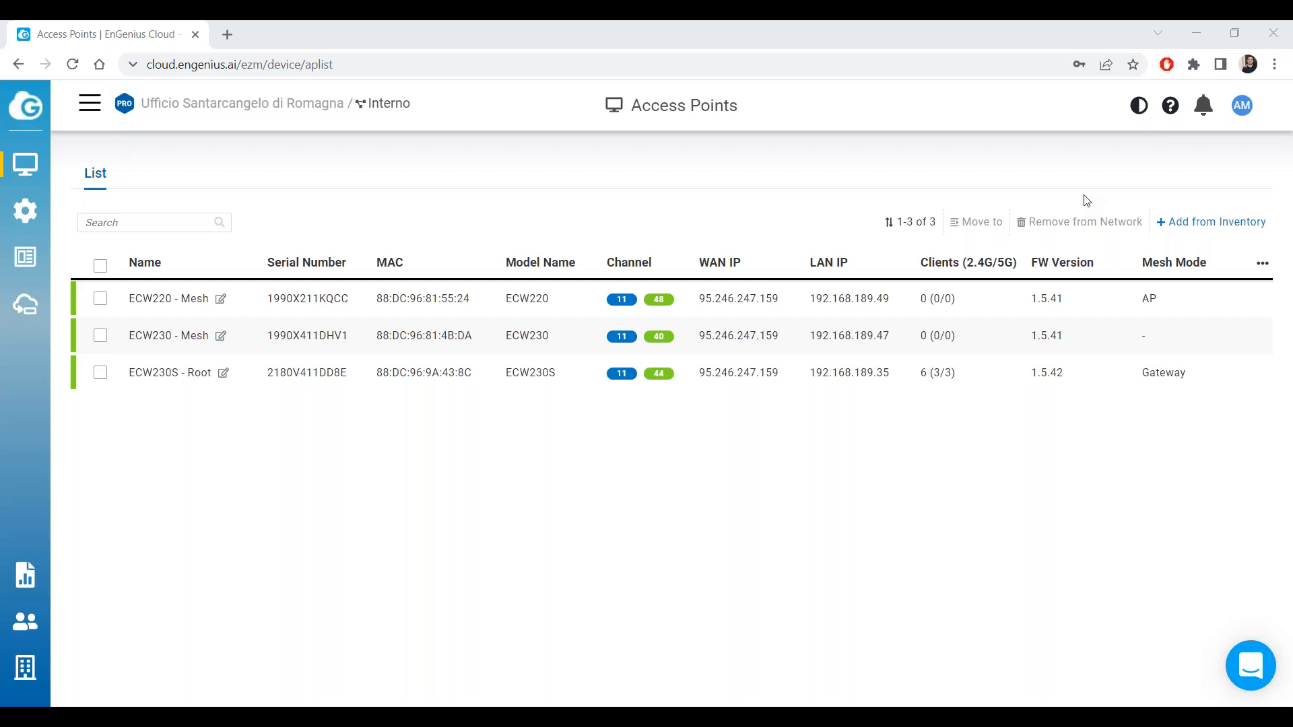
Go via the dashboard to the ECW230 - Mesh details and back to the list.
mouse_move(20, 171)
click(137, 195)
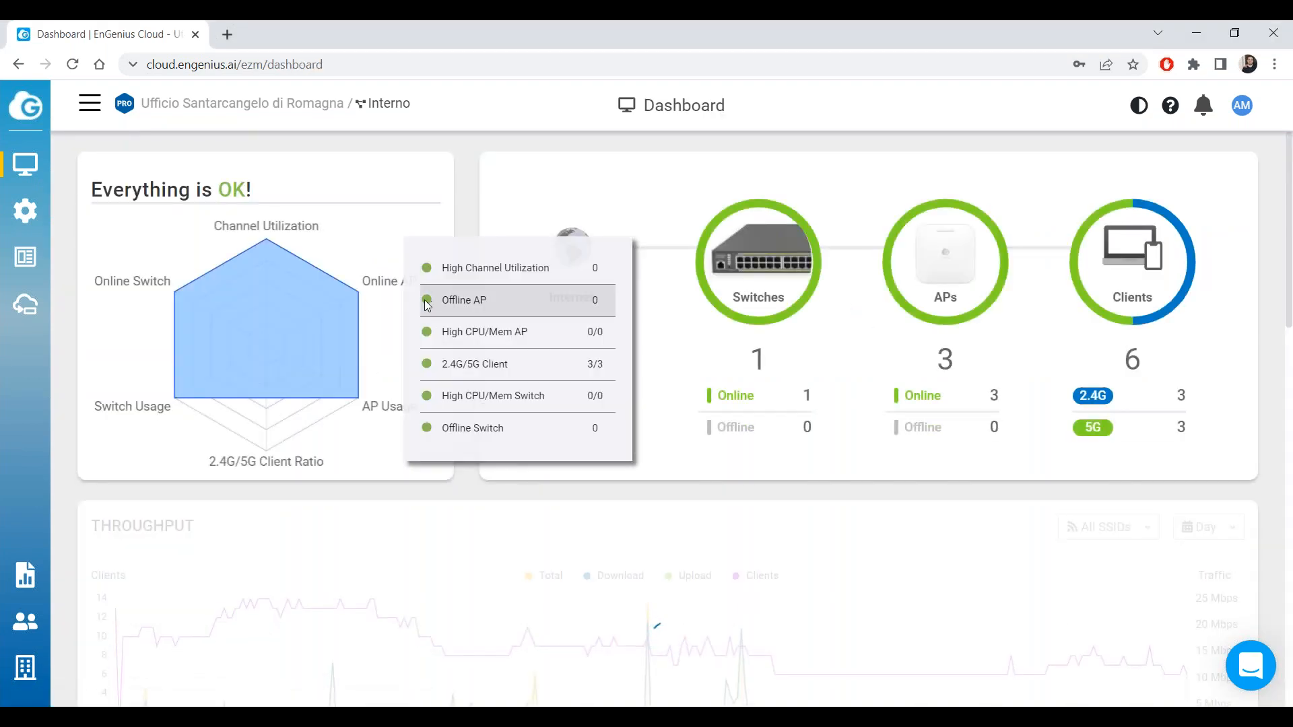
mouse_move(25, 161)
click(116, 231)
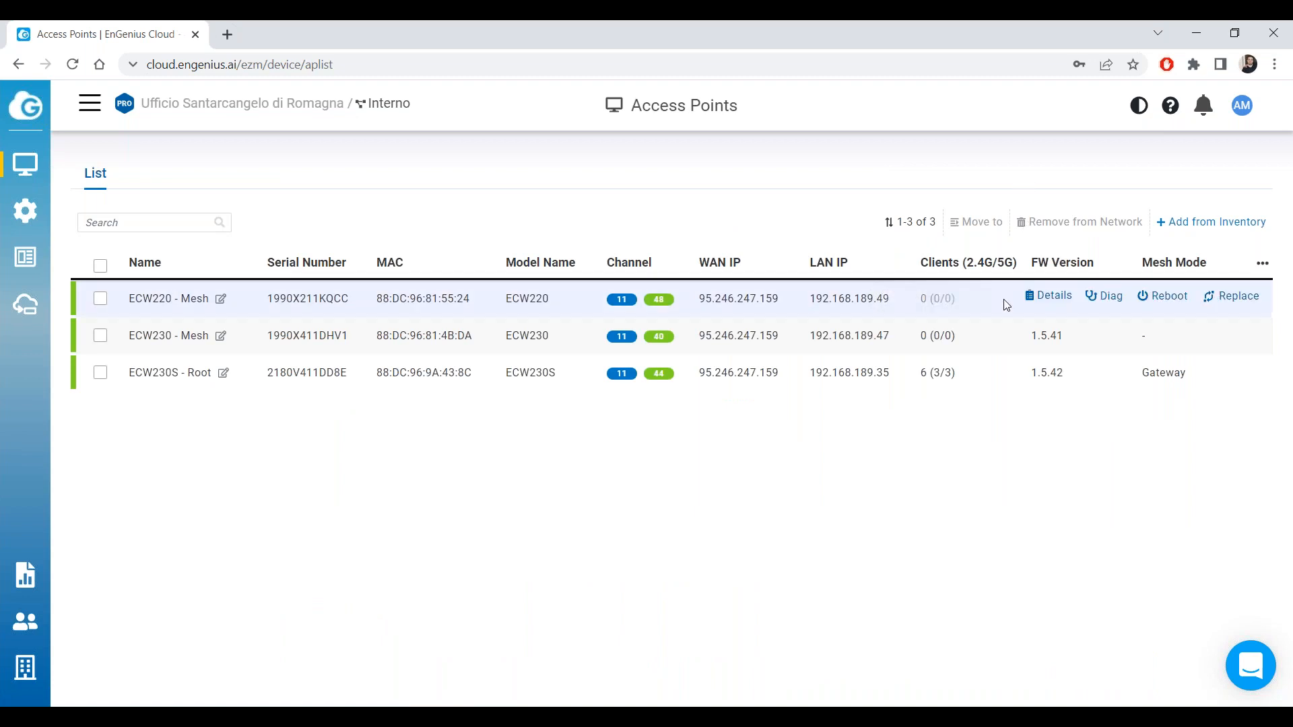
click(1037, 338)
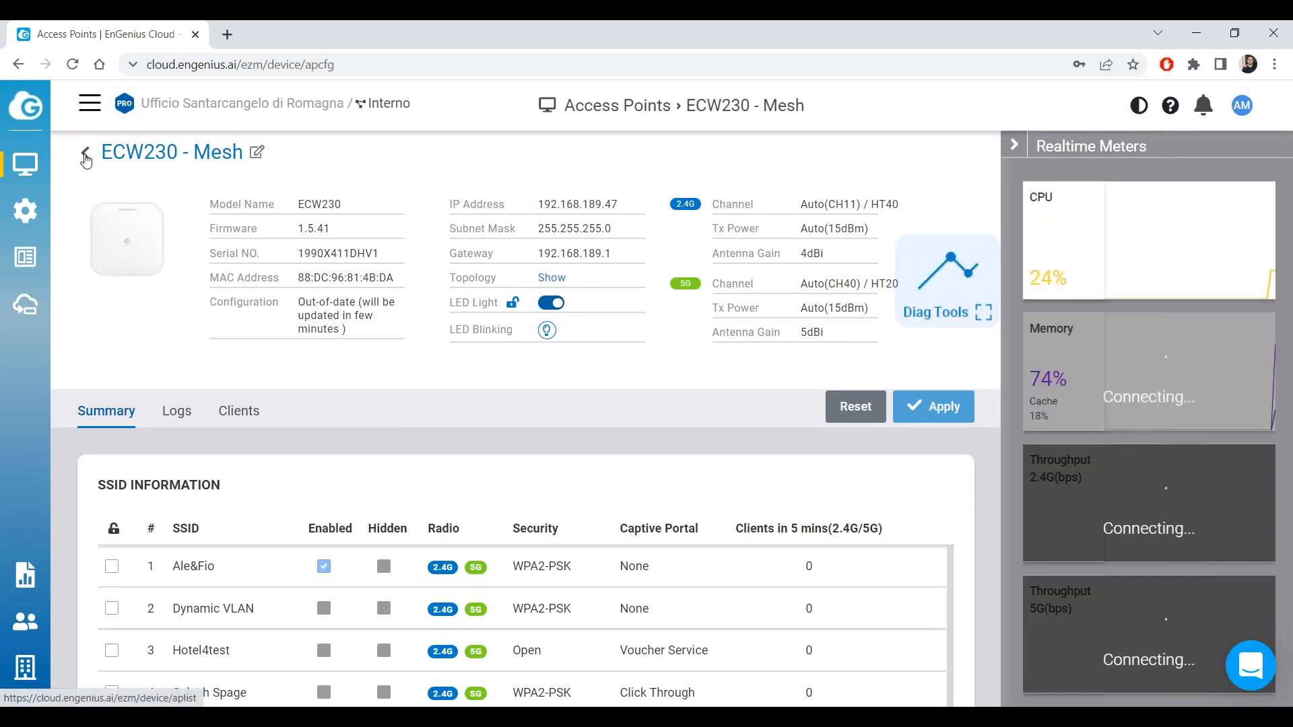
click(85, 157)
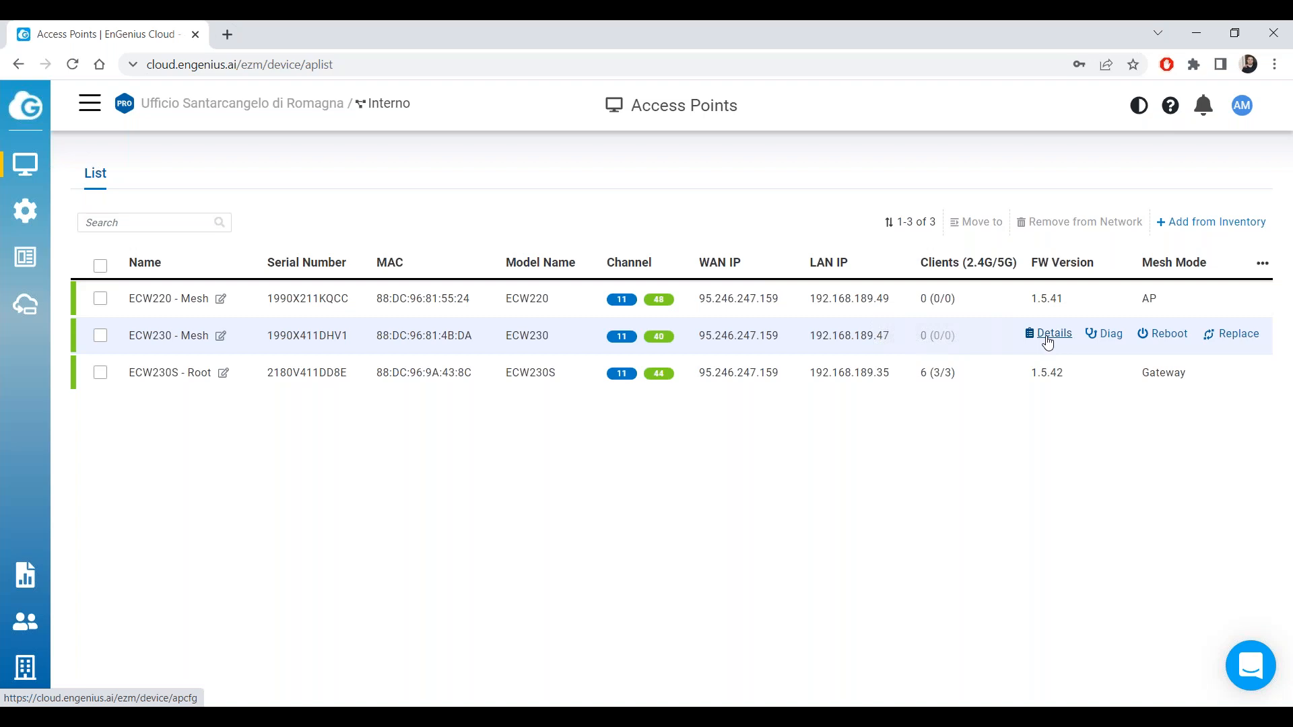
Reload the ECW230 - Mesh details via the dashboard until the 2.4G channel shows CH6.
click(1047, 336)
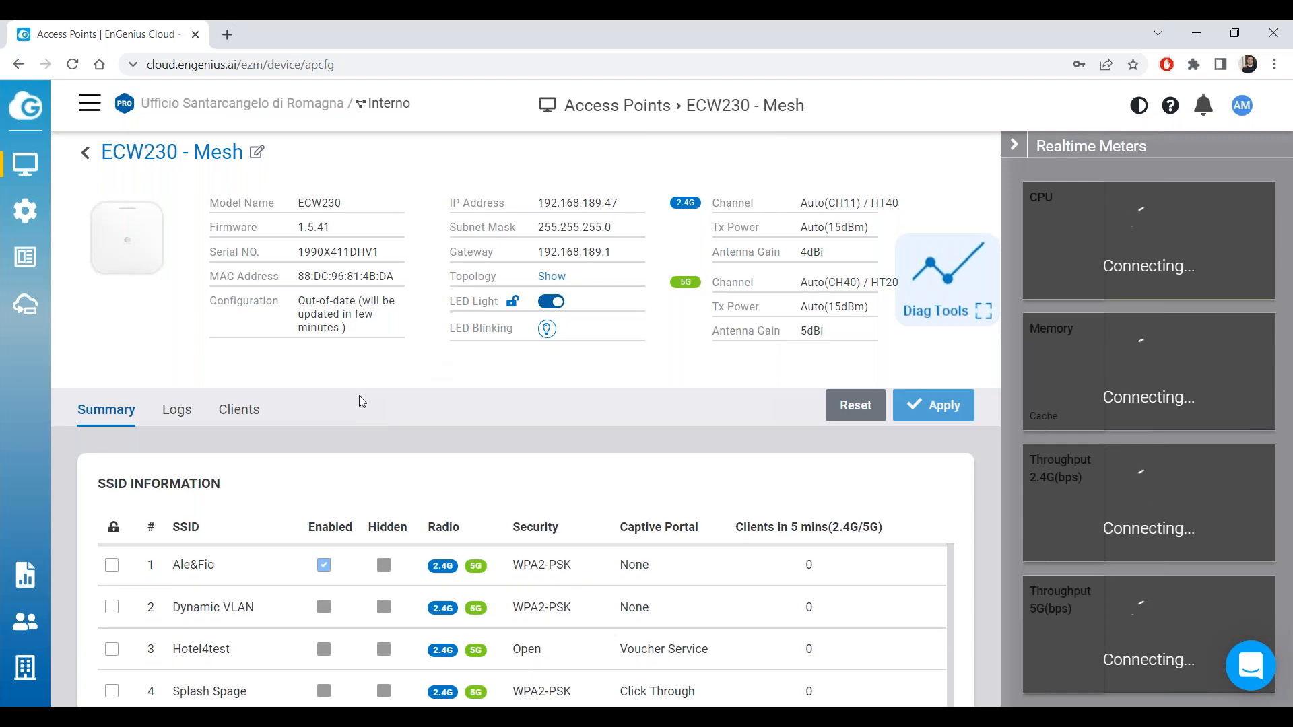
scroll(357, 401, down, 15)
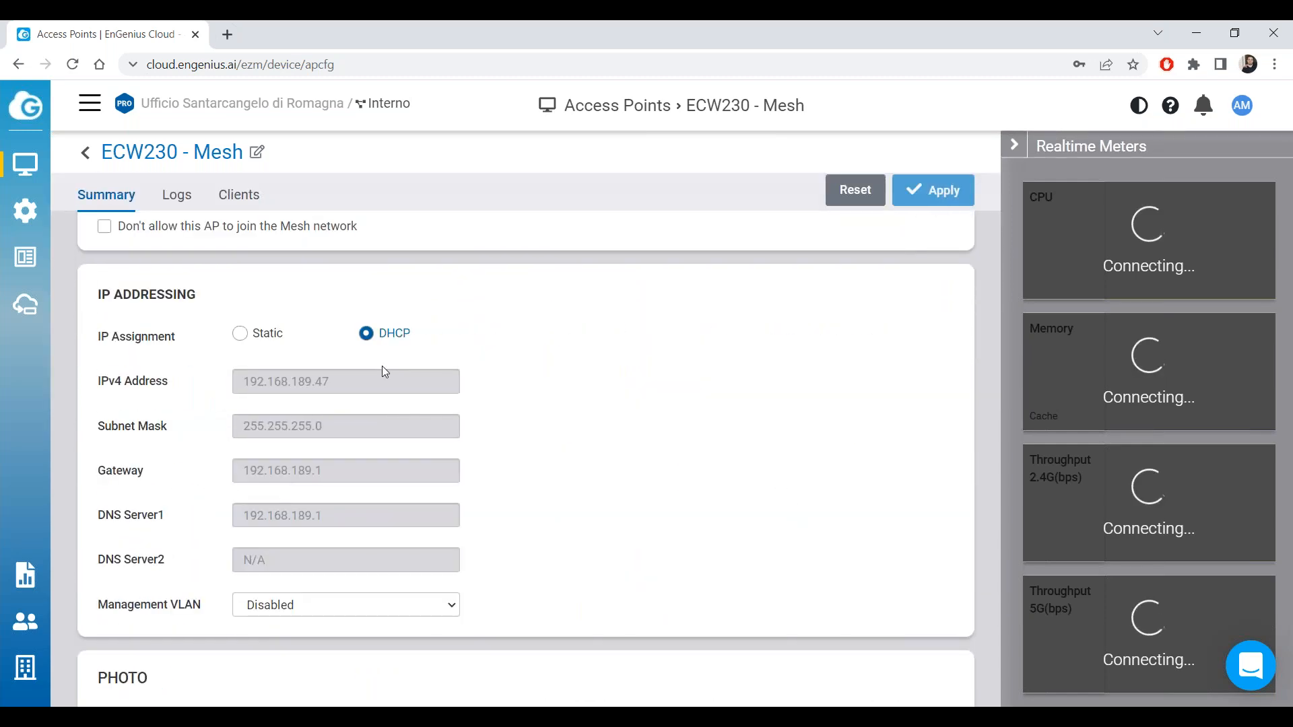
scroll(265, 355, up, 15)
scroll(265, 354, up, 4)
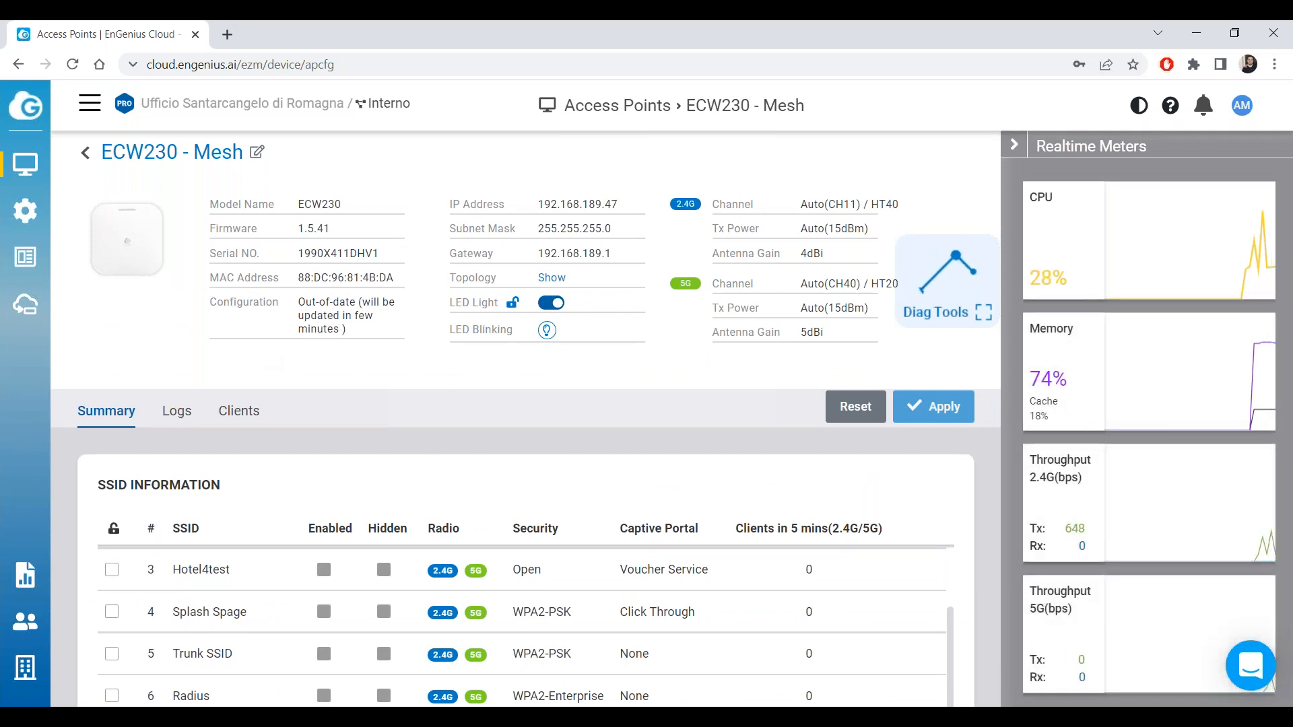
click(87, 156)
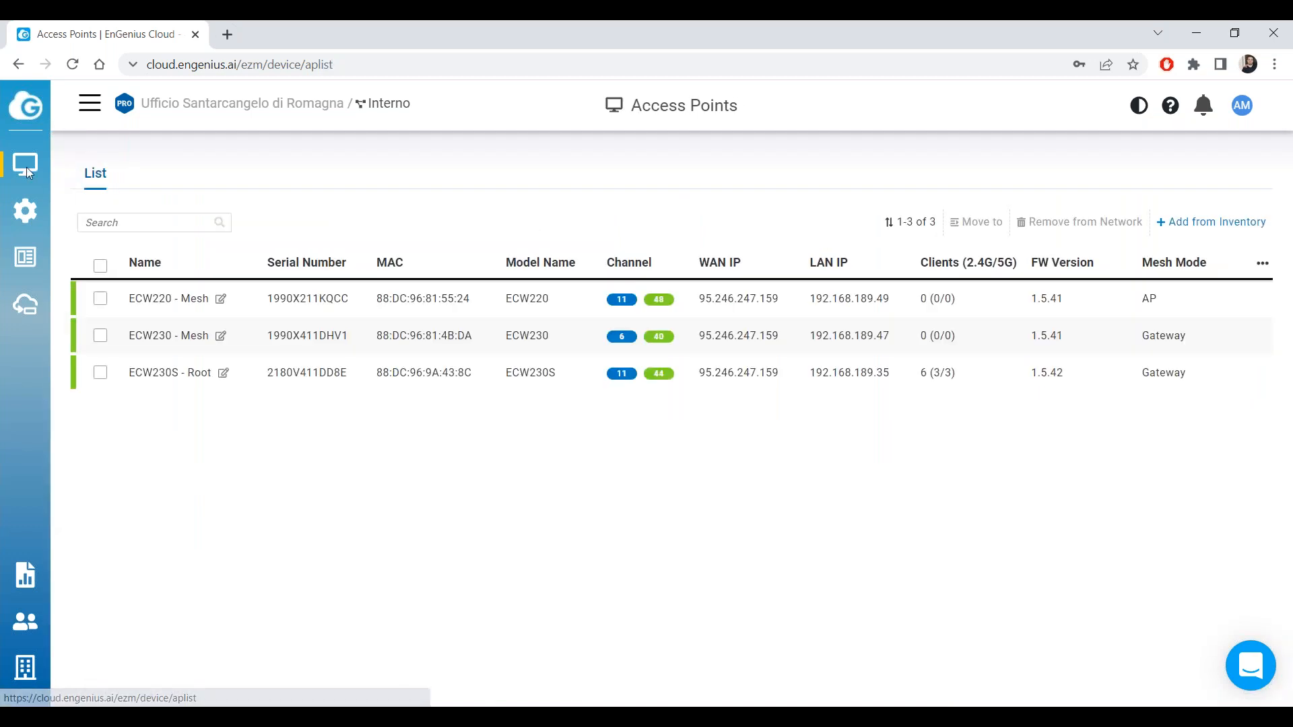
mouse_move(27, 167)
click(152, 199)
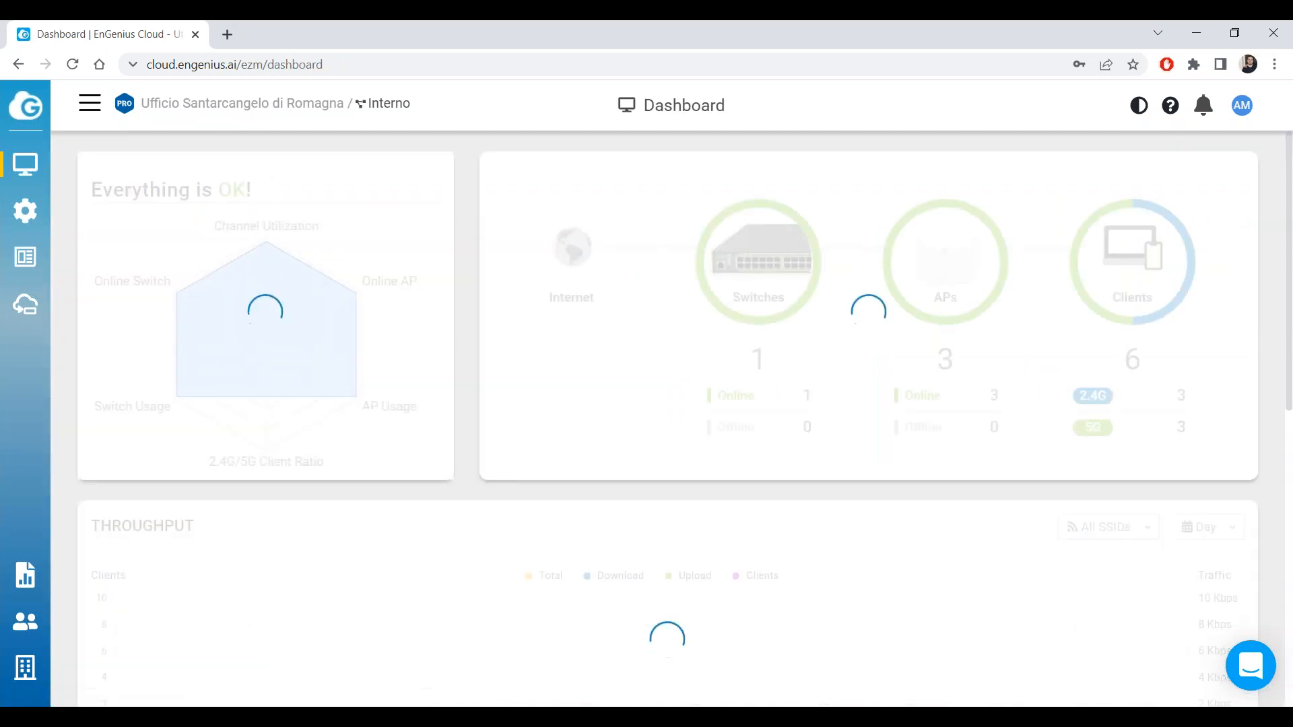
mouse_move(27, 164)
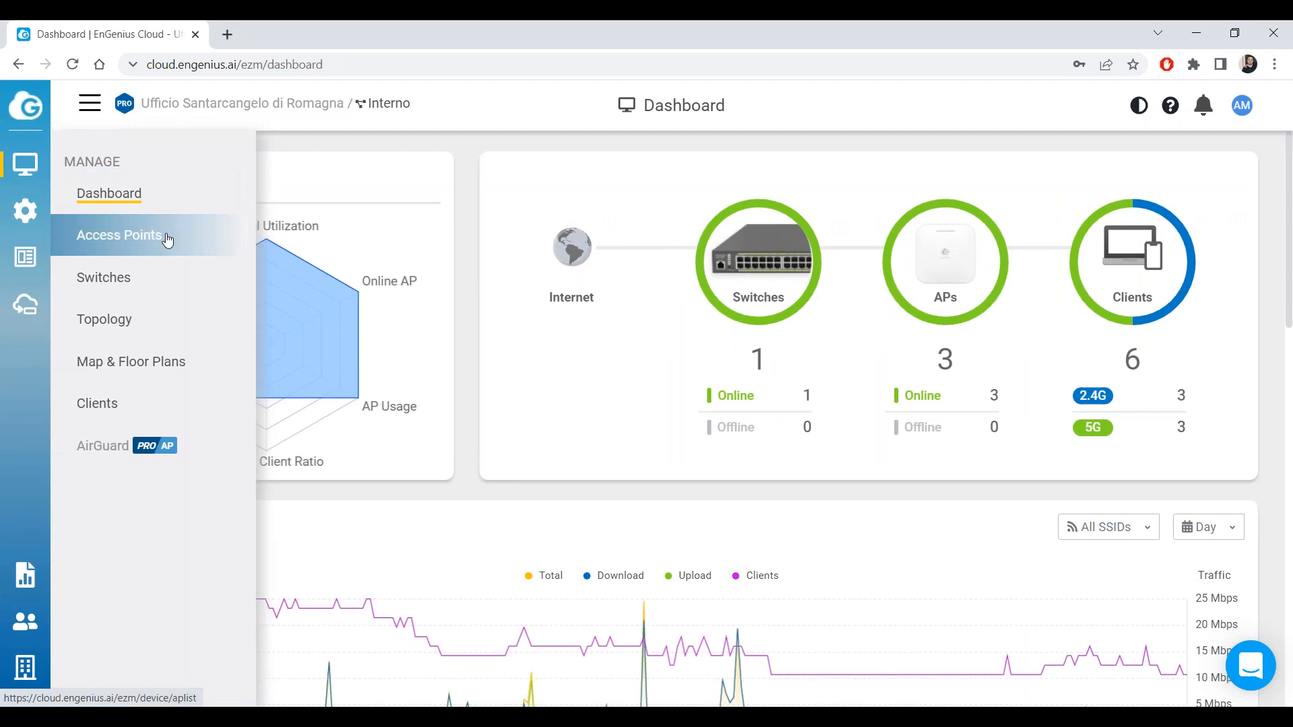
click(165, 235)
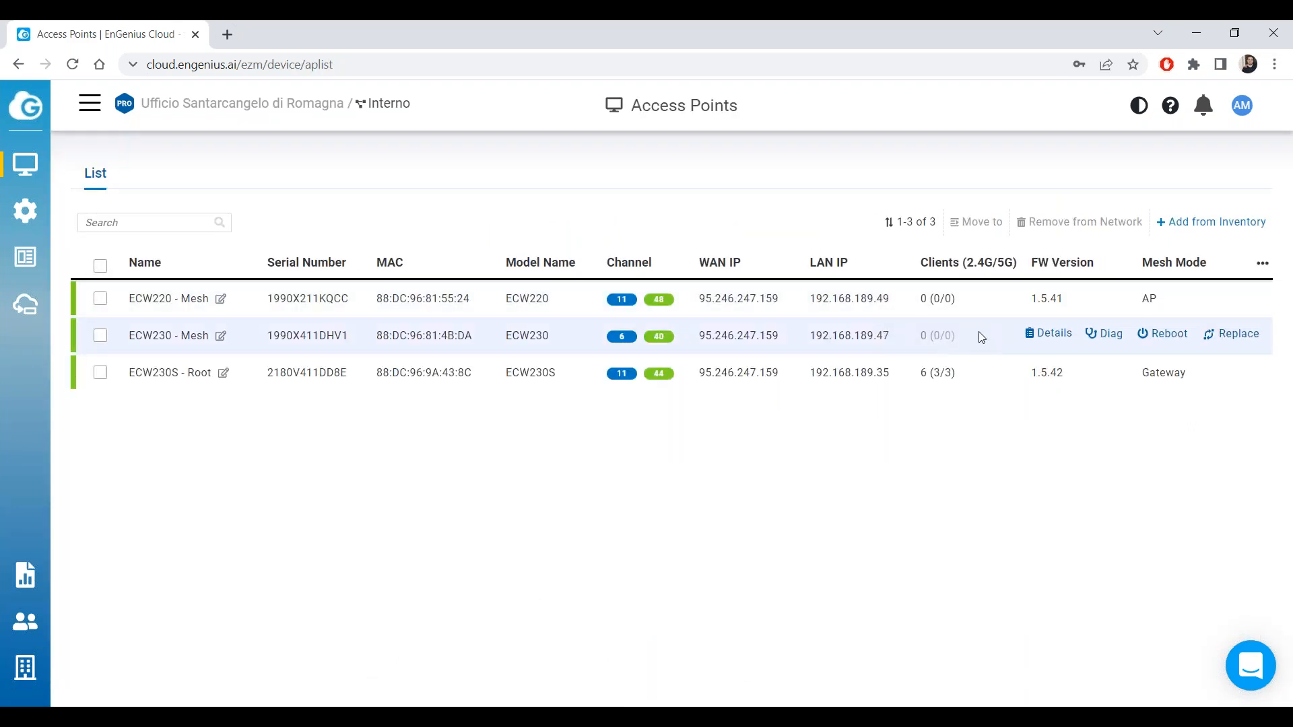
click(1048, 333)
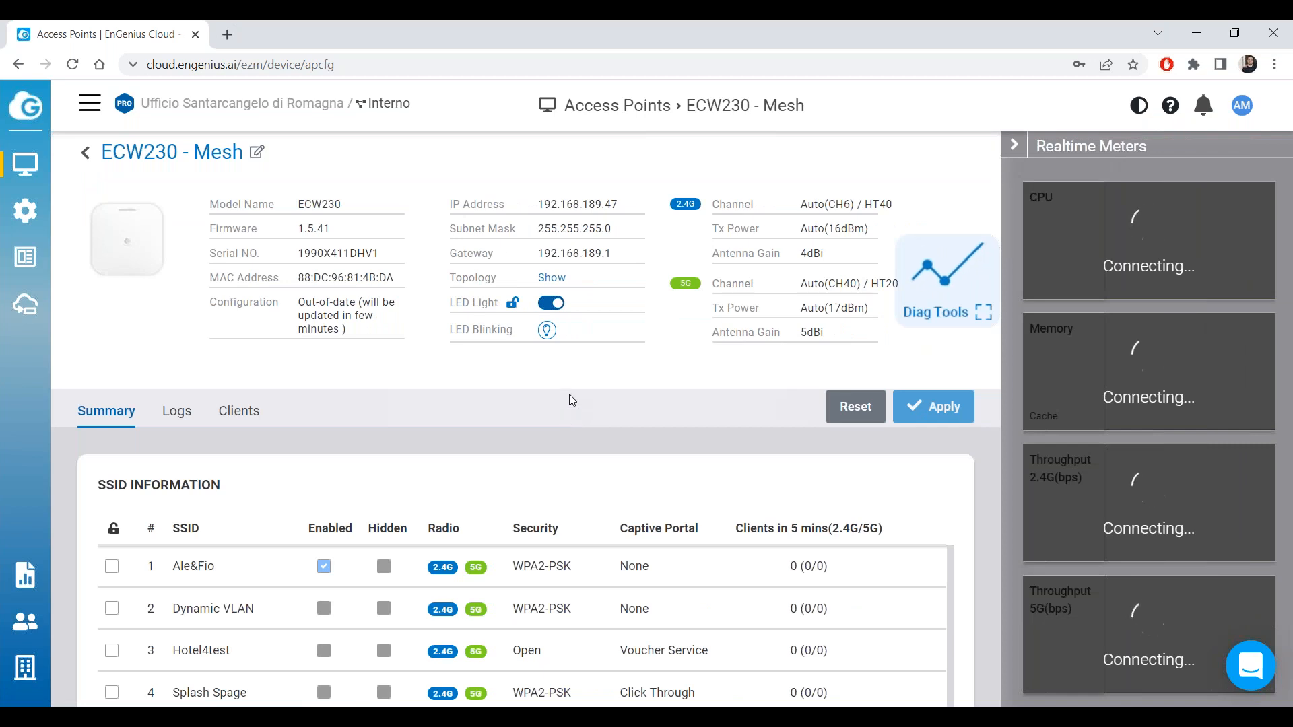
Open the topology map and check the ECW230 - Mesh node's mesh mode.
mouse_move(25, 164)
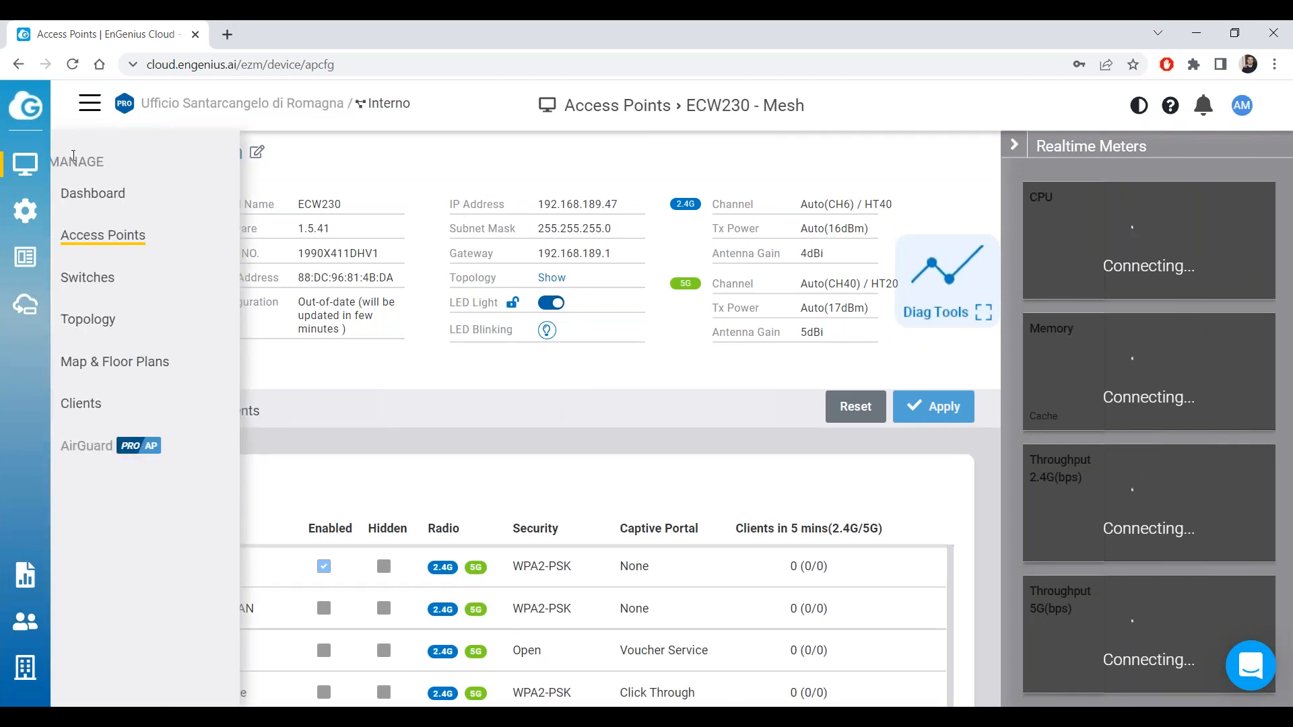
click(84, 150)
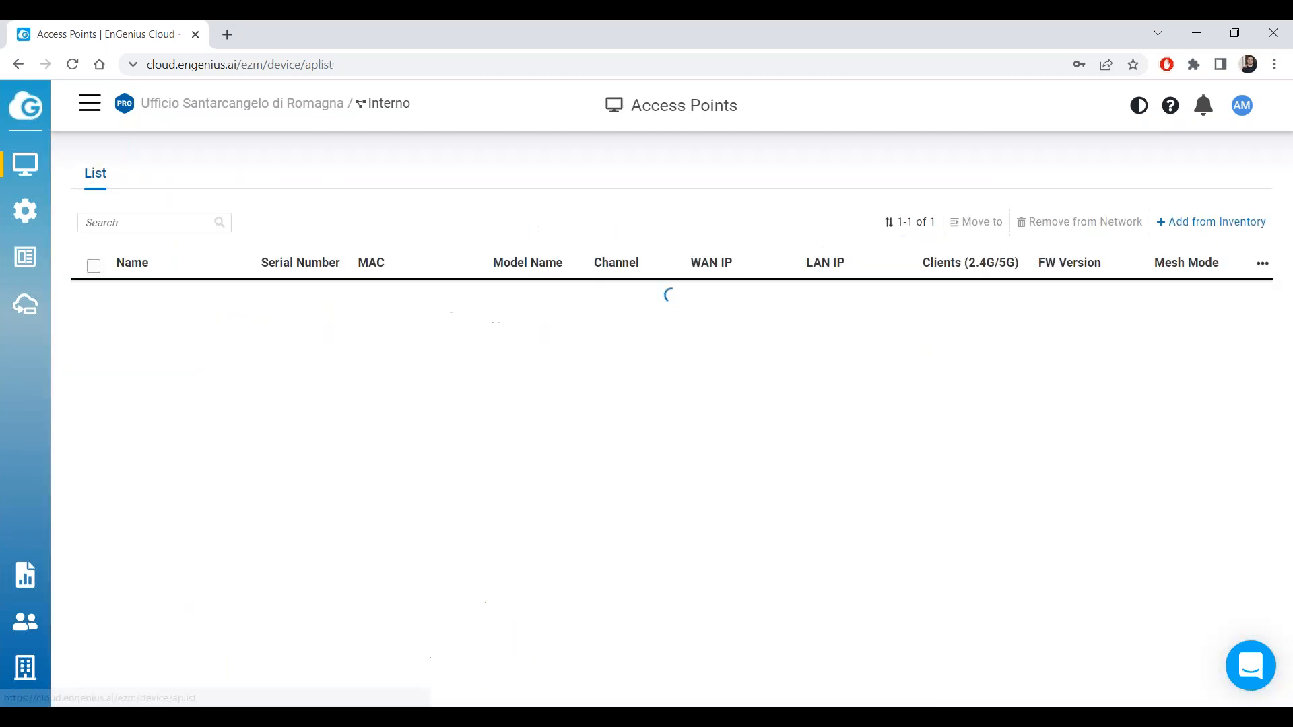
mouse_move(25, 164)
click(142, 323)
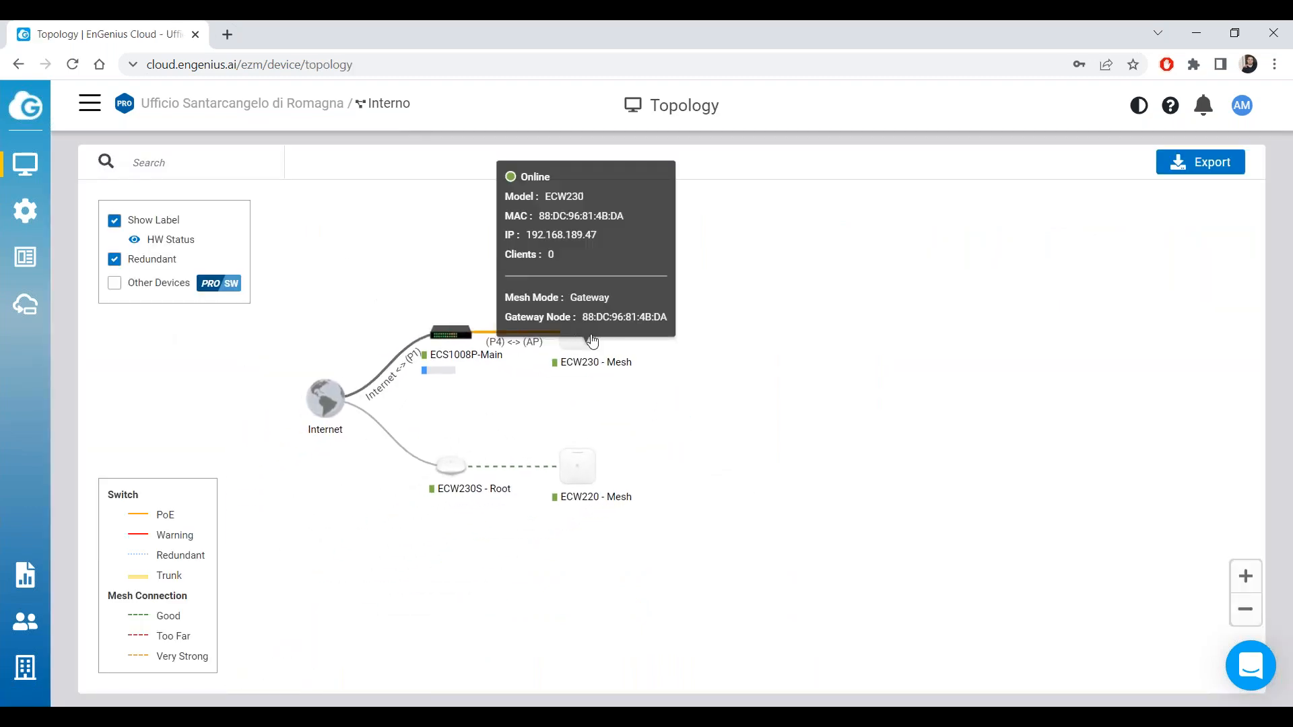
mouse_move(633, 325)
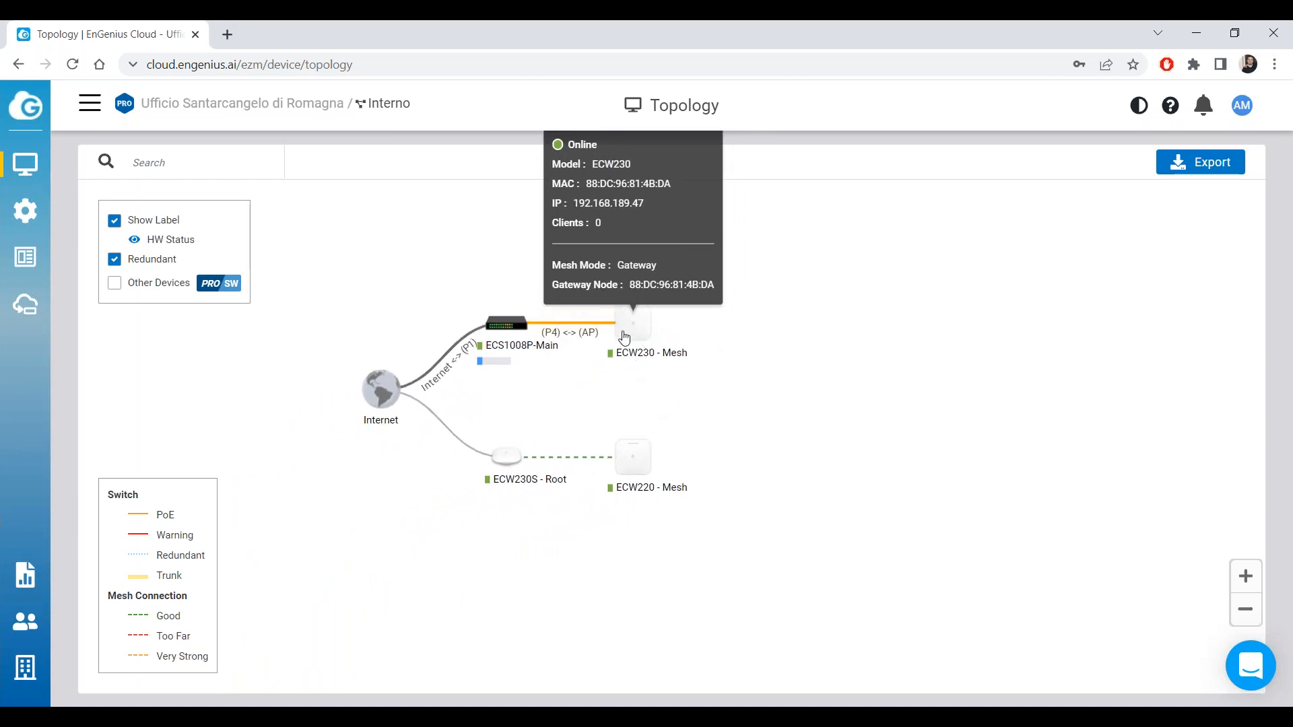
mouse_move(553, 329)
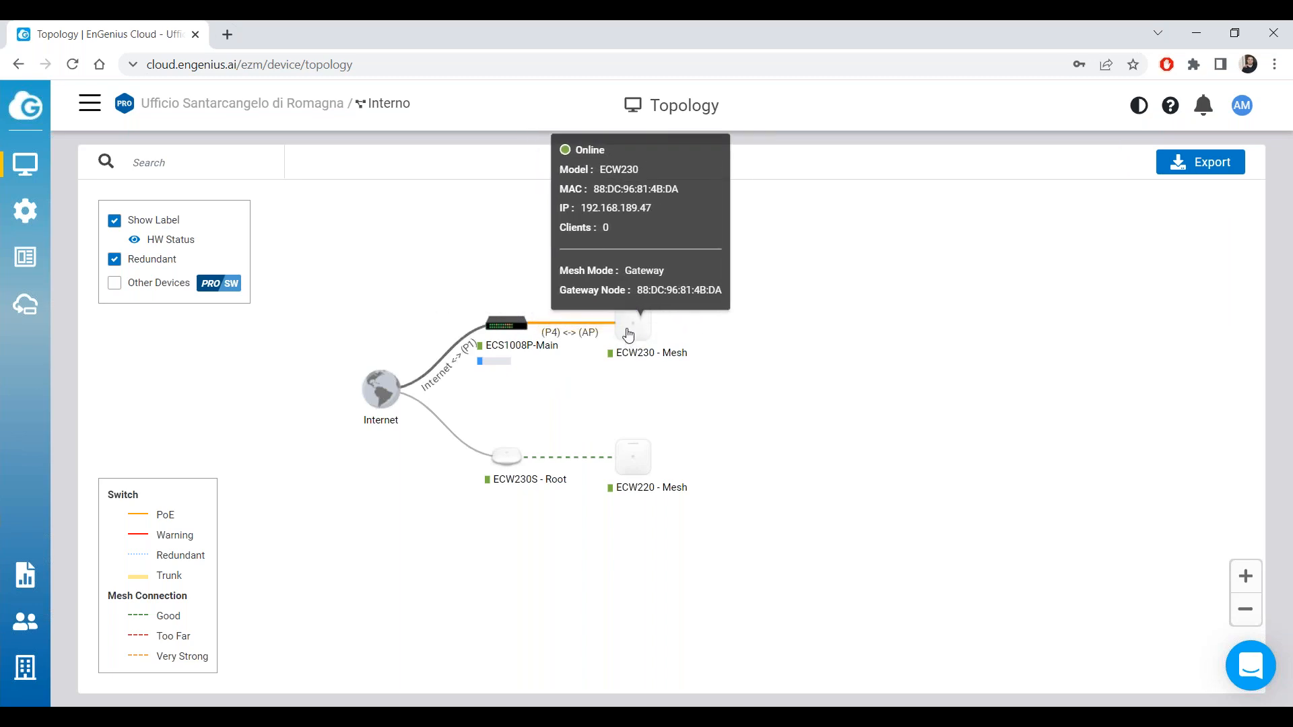
mouse_move(482, 322)
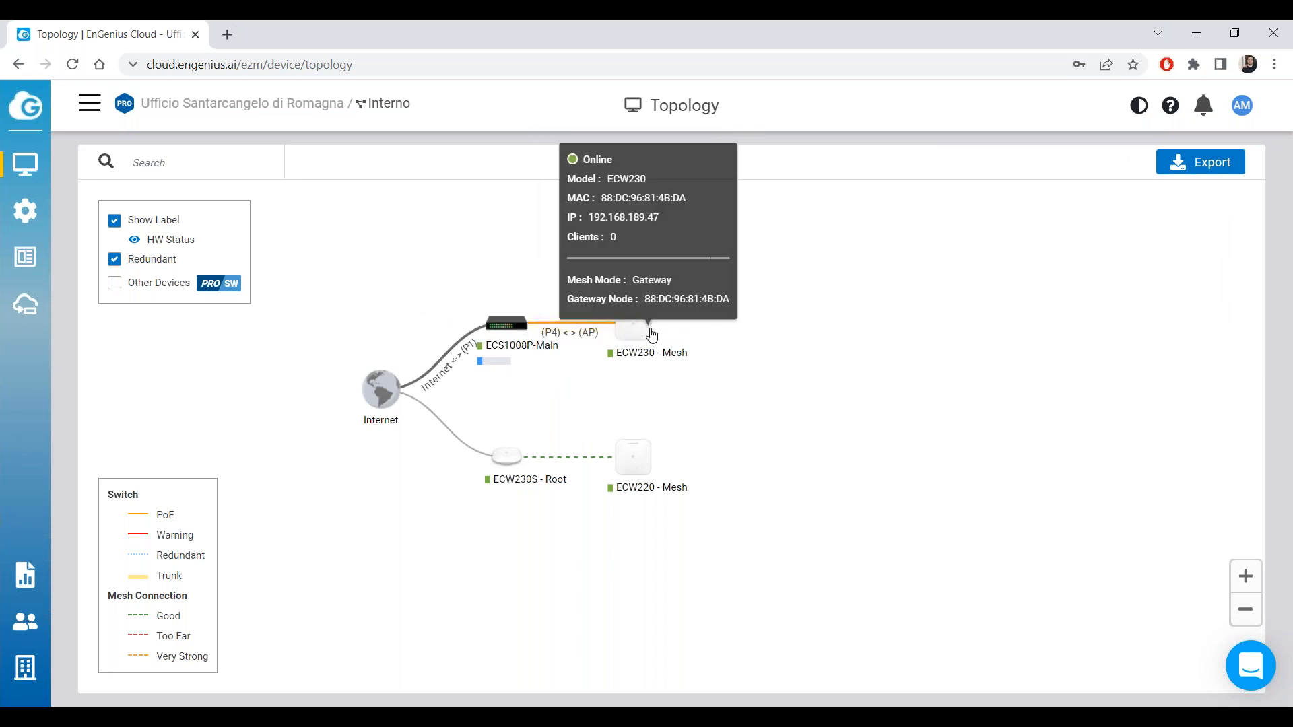
click(419, 37)
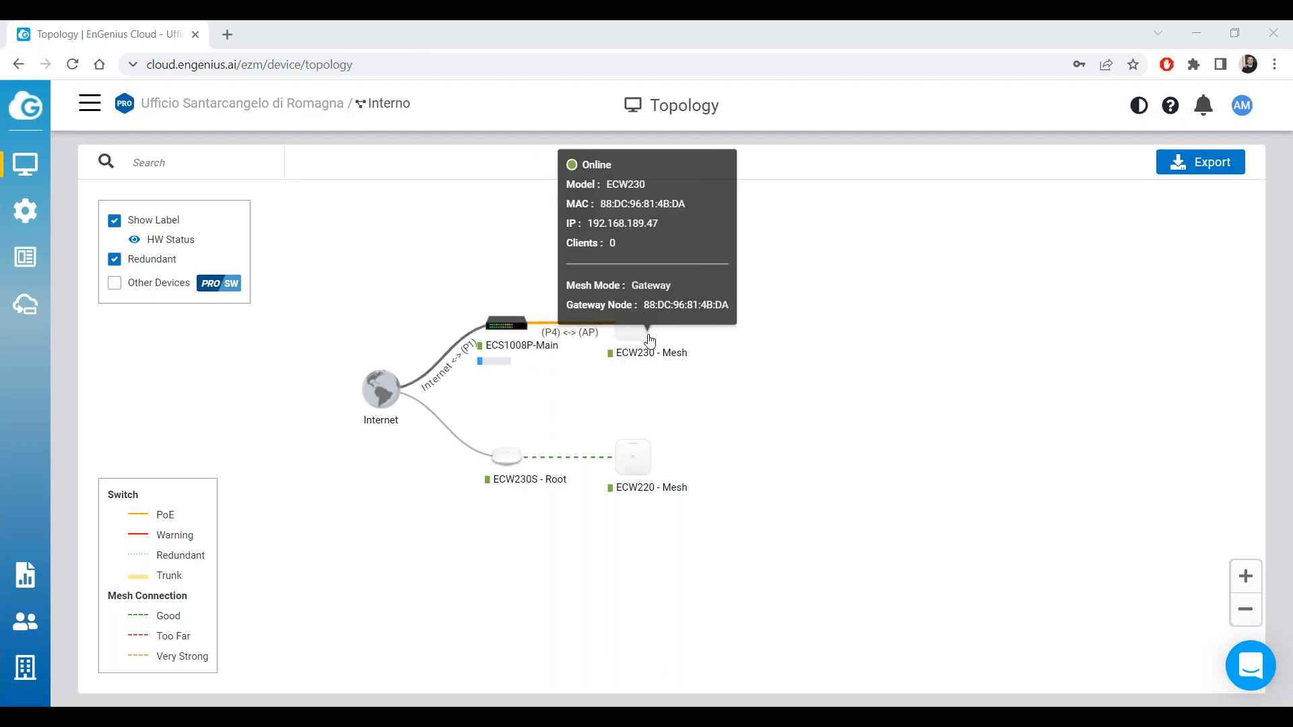
Return to the Access Points list and select the ECW230 LAN IP 192.168.189.47.
mouse_move(24, 164)
click(133, 232)
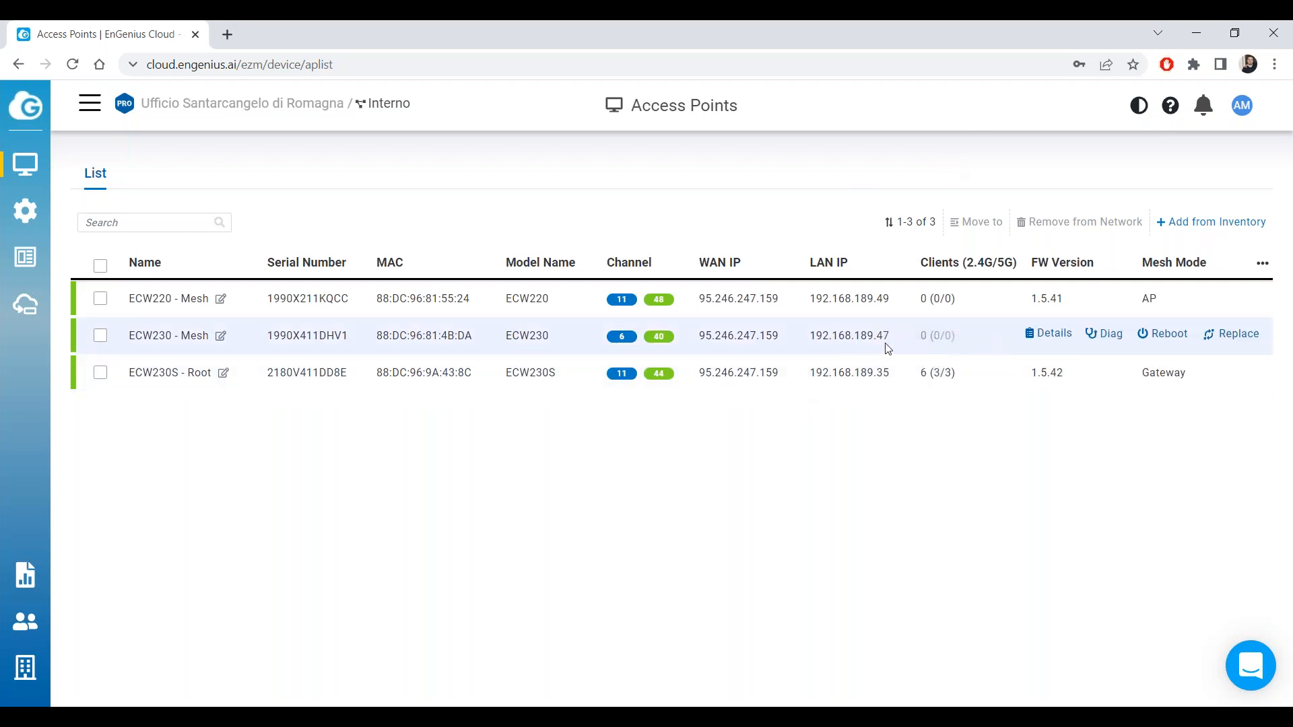
drag(867, 339, 813, 338)
Open ECW230's local page at 192.168.189.47 in a new tab and sign in with the device credentials.
right_click(823, 340)
click(888, 432)
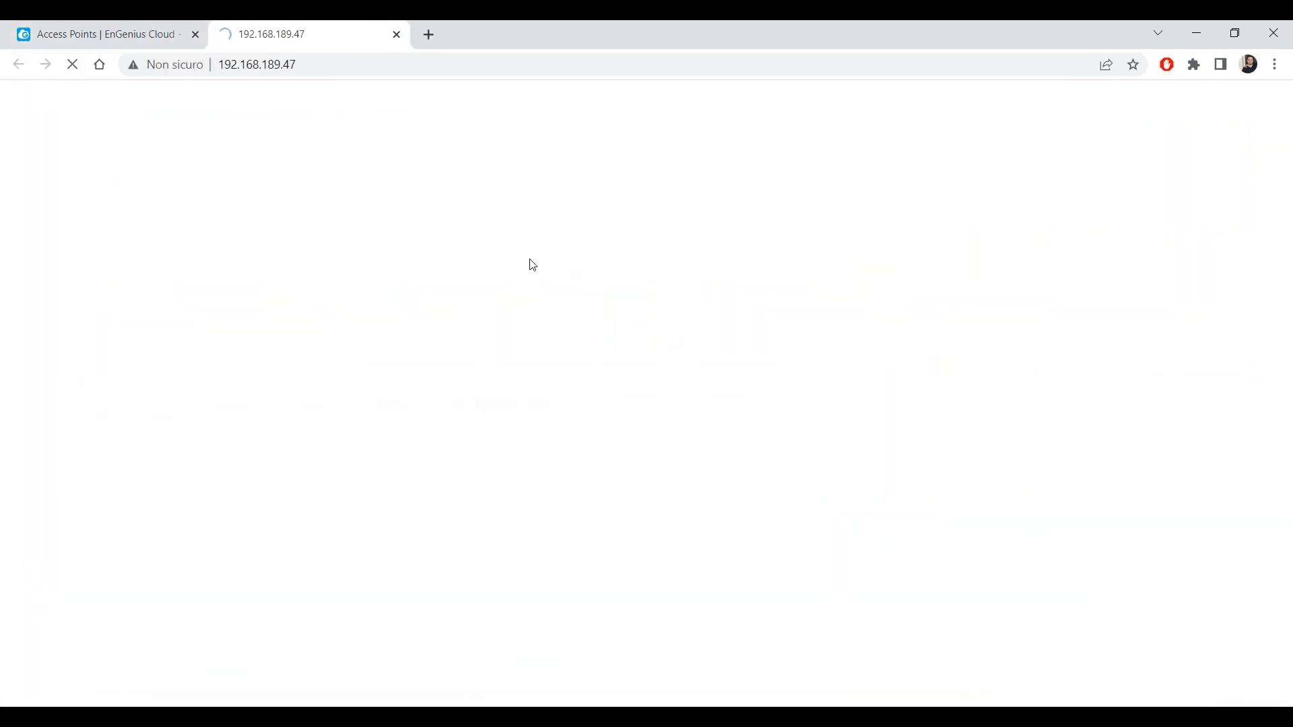
text(admin)
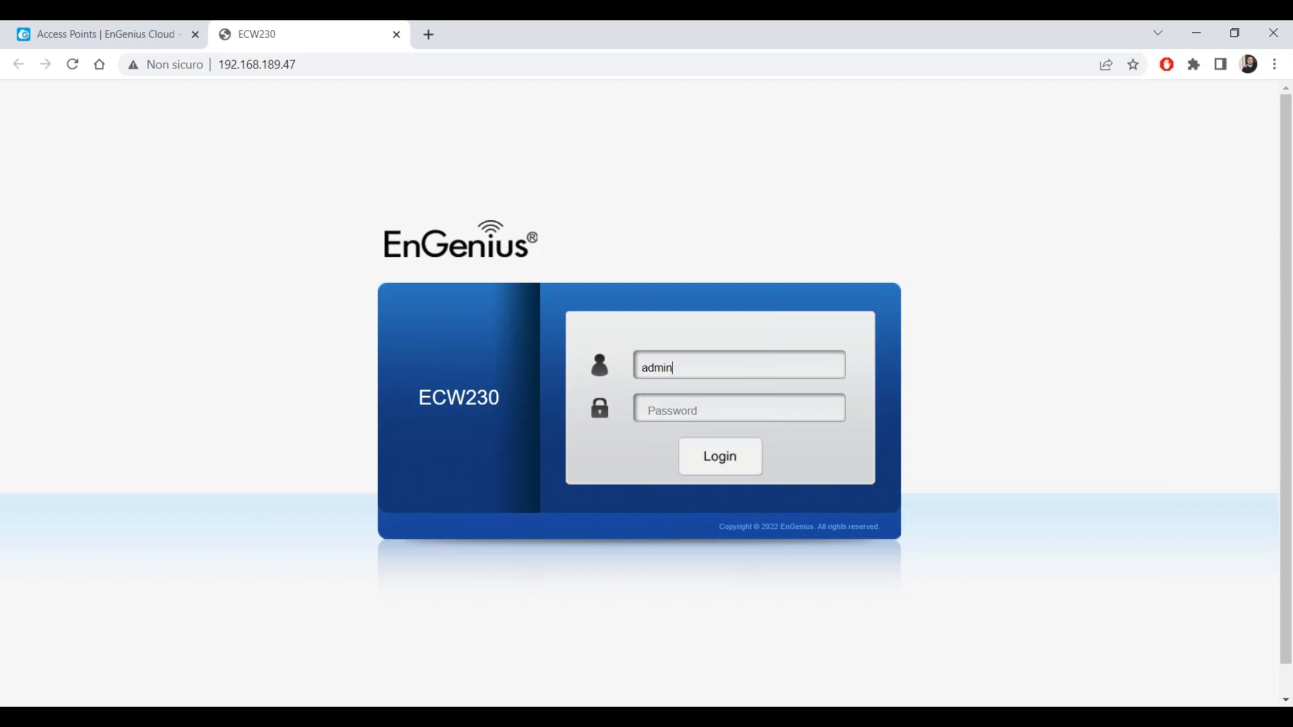
text(a)
key(Return)
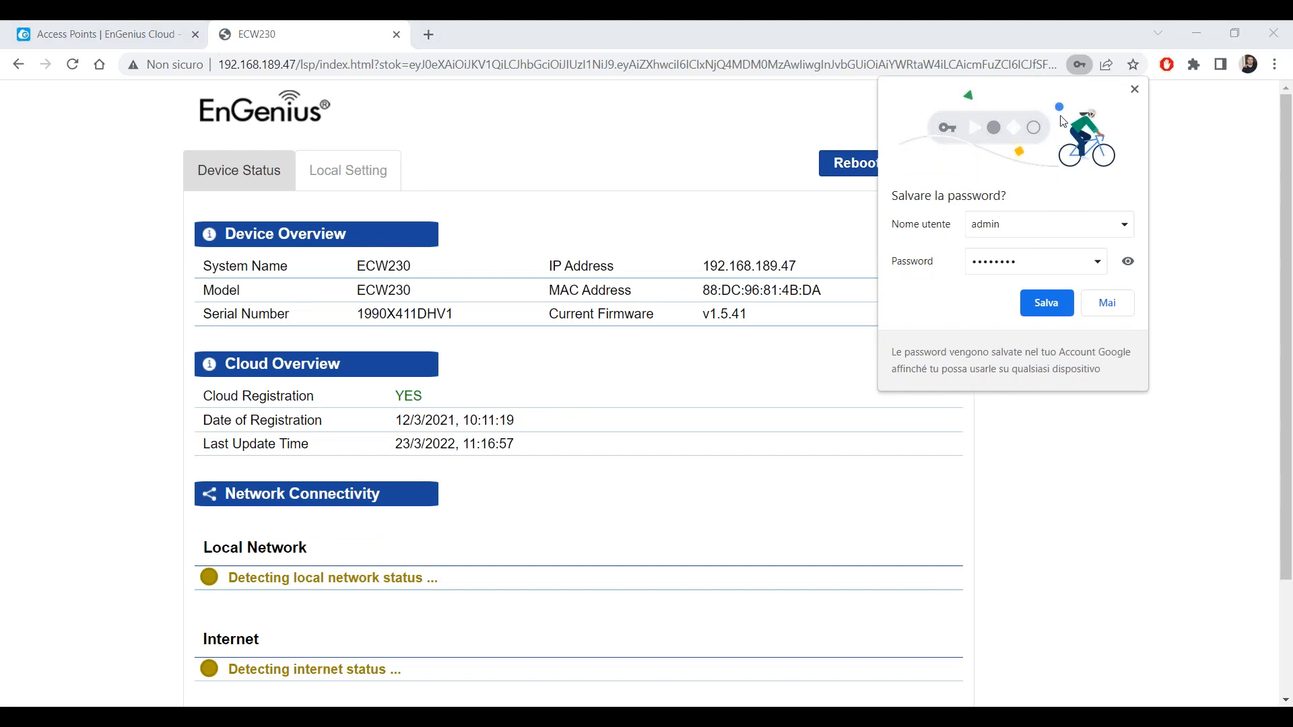
click(1111, 307)
Check Network Connectivity: local network, Internet and EnGenius Cloud all report connected.
scroll(528, 399, down, 3)
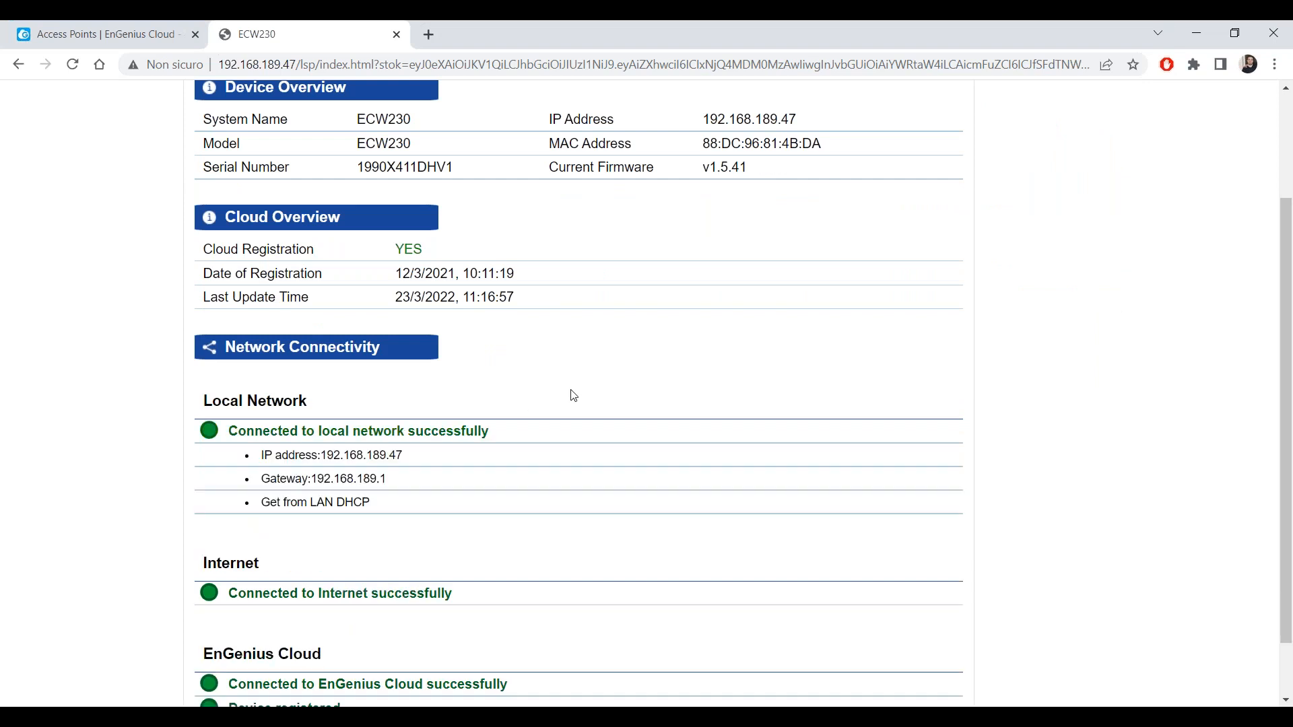
scroll(482, 430, down, 2)
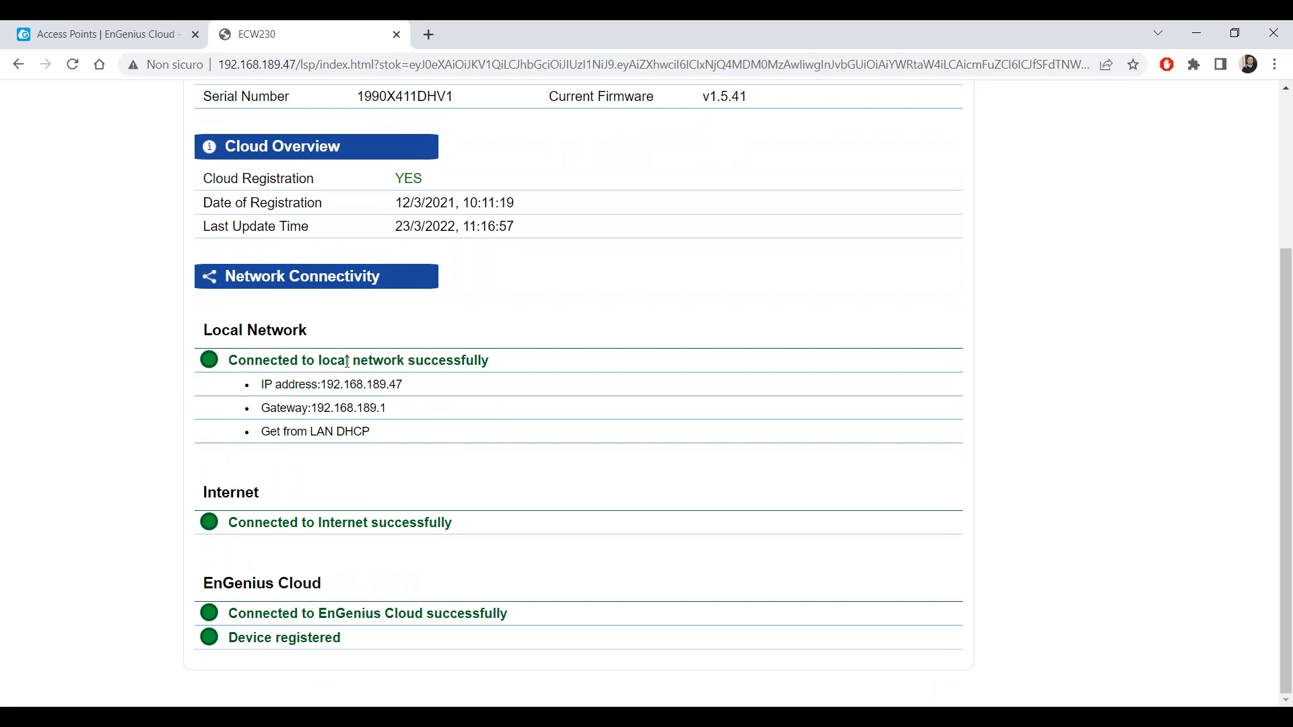
drag(243, 346, 456, 447)
click(417, 487)
drag(487, 522, 204, 512)
drag(357, 569, 222, 582)
scroll(404, 604, up, 3)
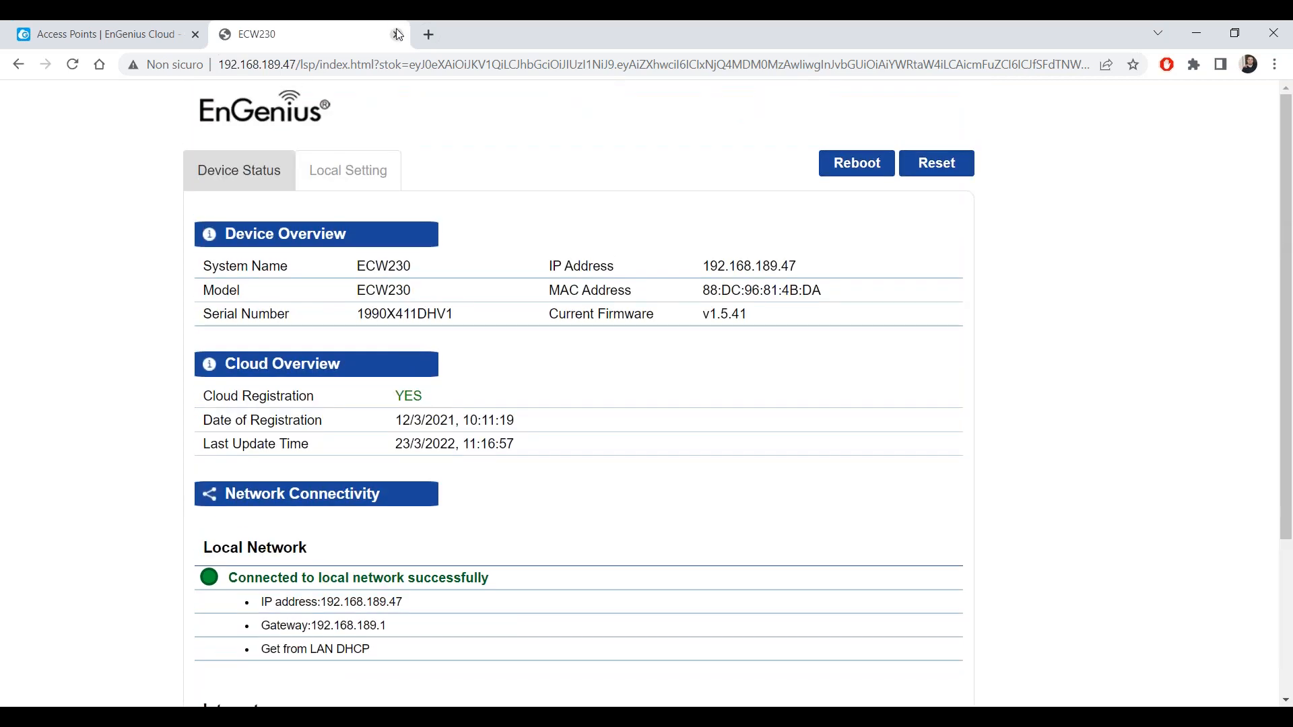
Close the local page and review the ECW230 - Mesh device details, then return to Access Points.
click(398, 35)
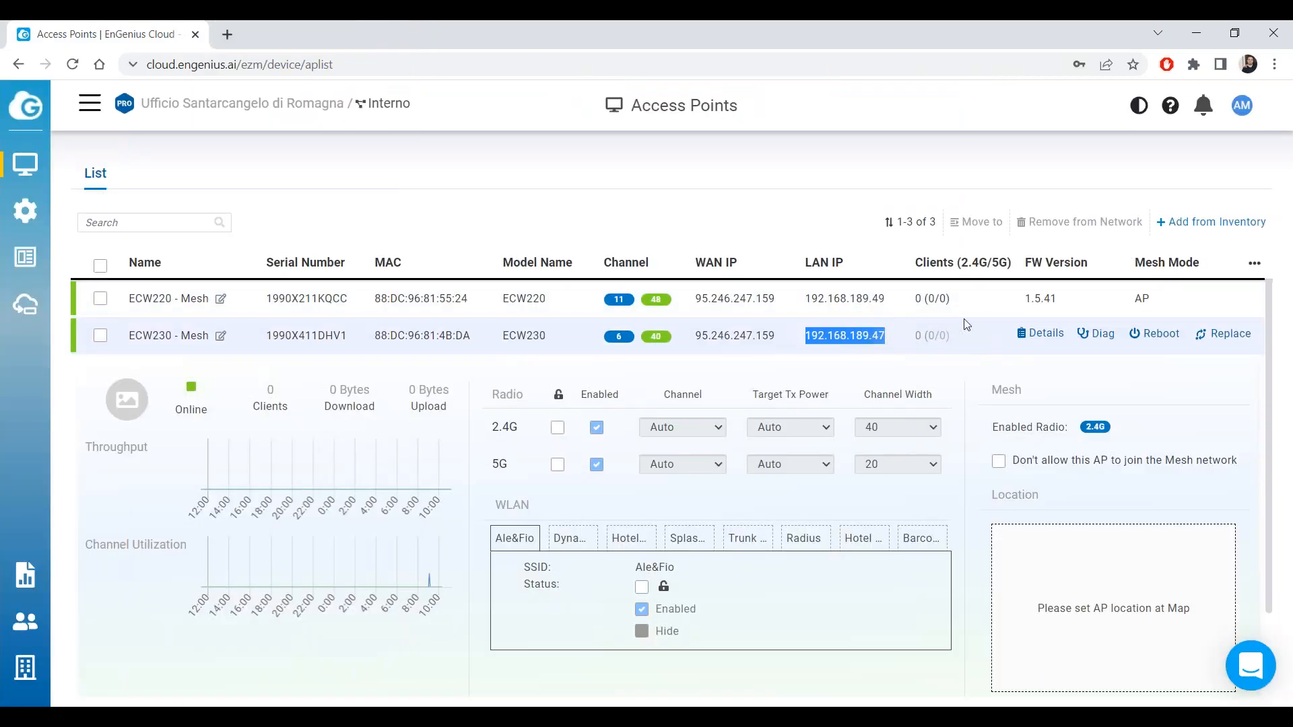
click(1040, 335)
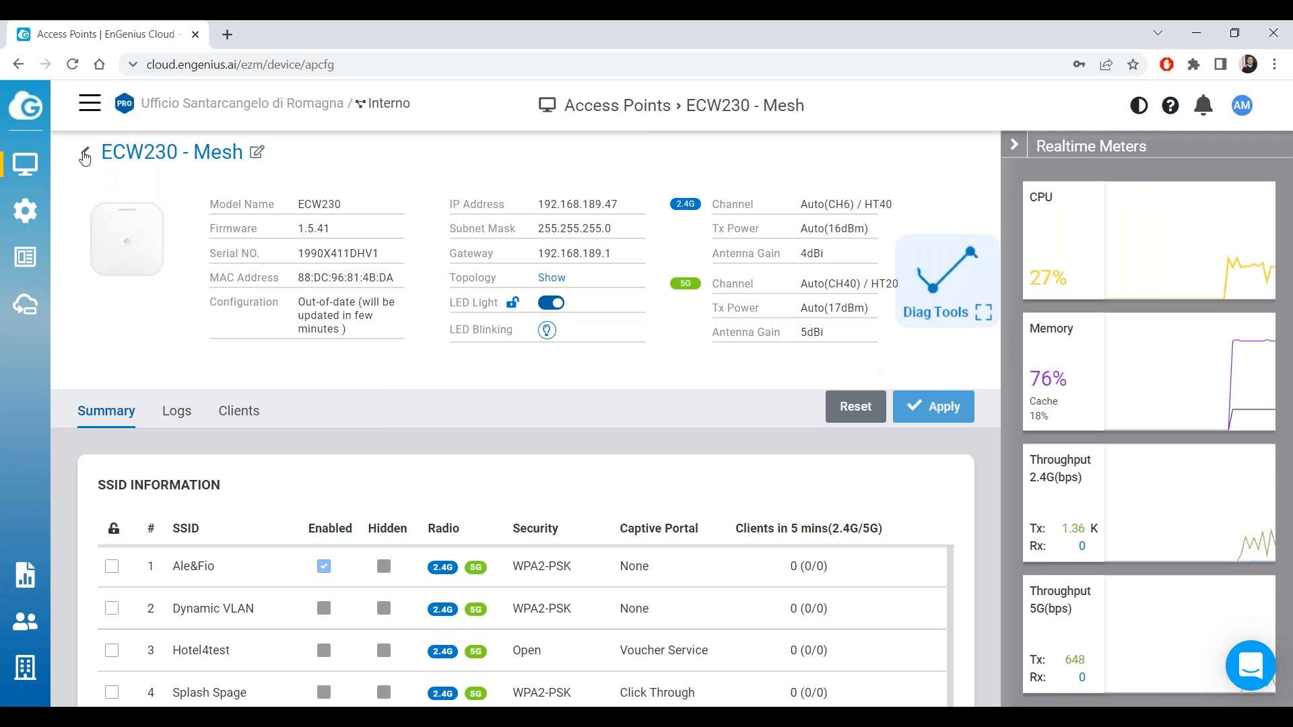
click(85, 153)
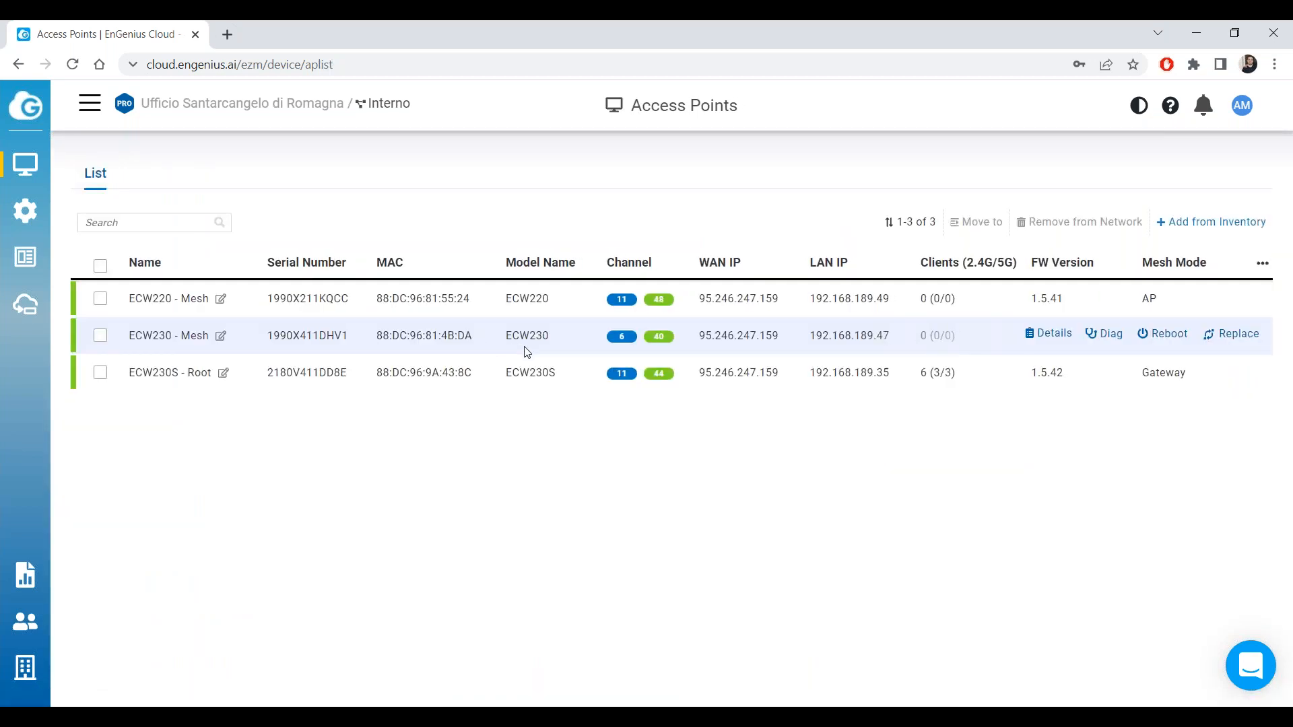
View the topology map and inspect the ECW230 node's info card under switch ECS1008P-Main.
mouse_move(30, 162)
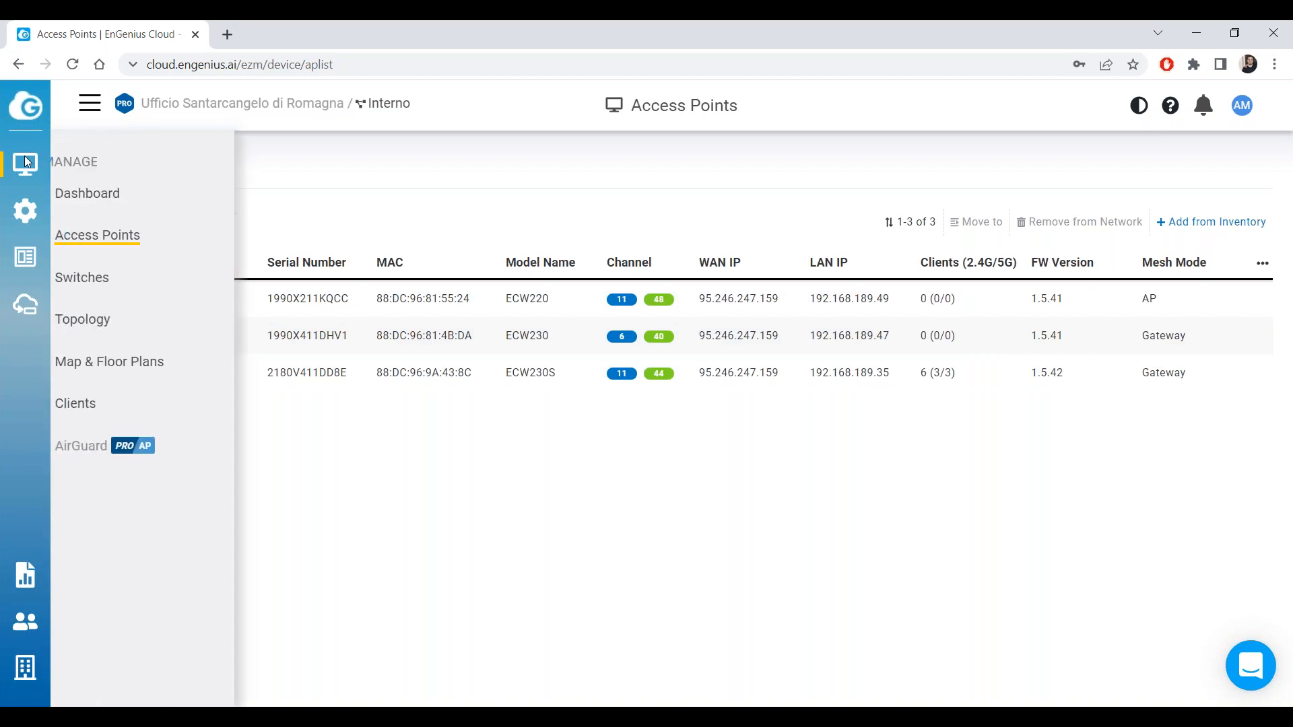
click(168, 318)
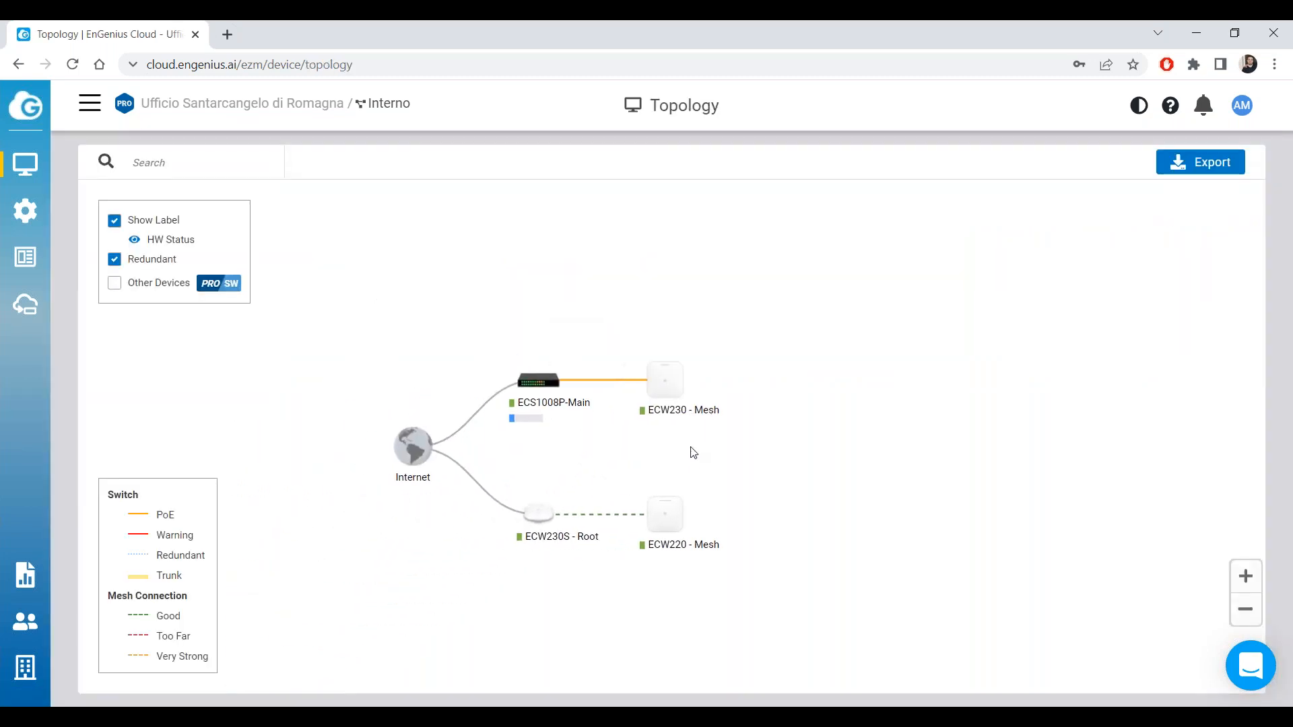
scroll(718, 421, up, 1)
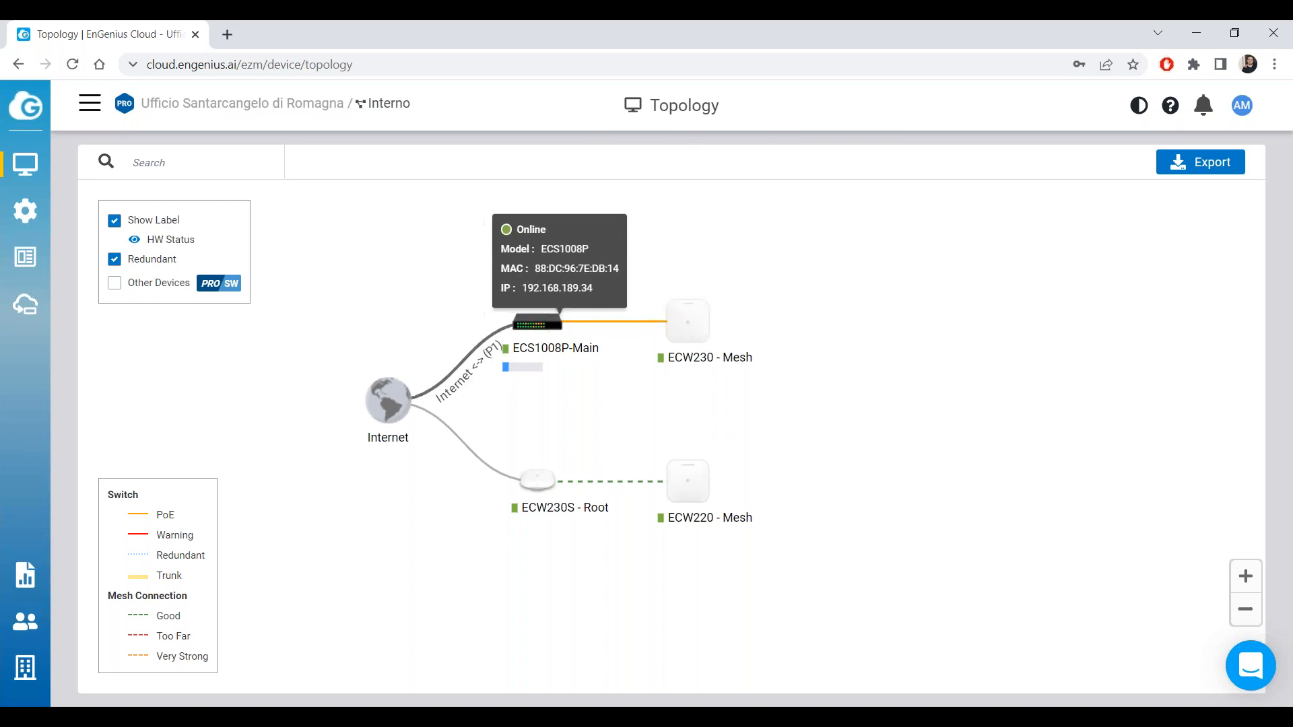
mouse_move(541, 330)
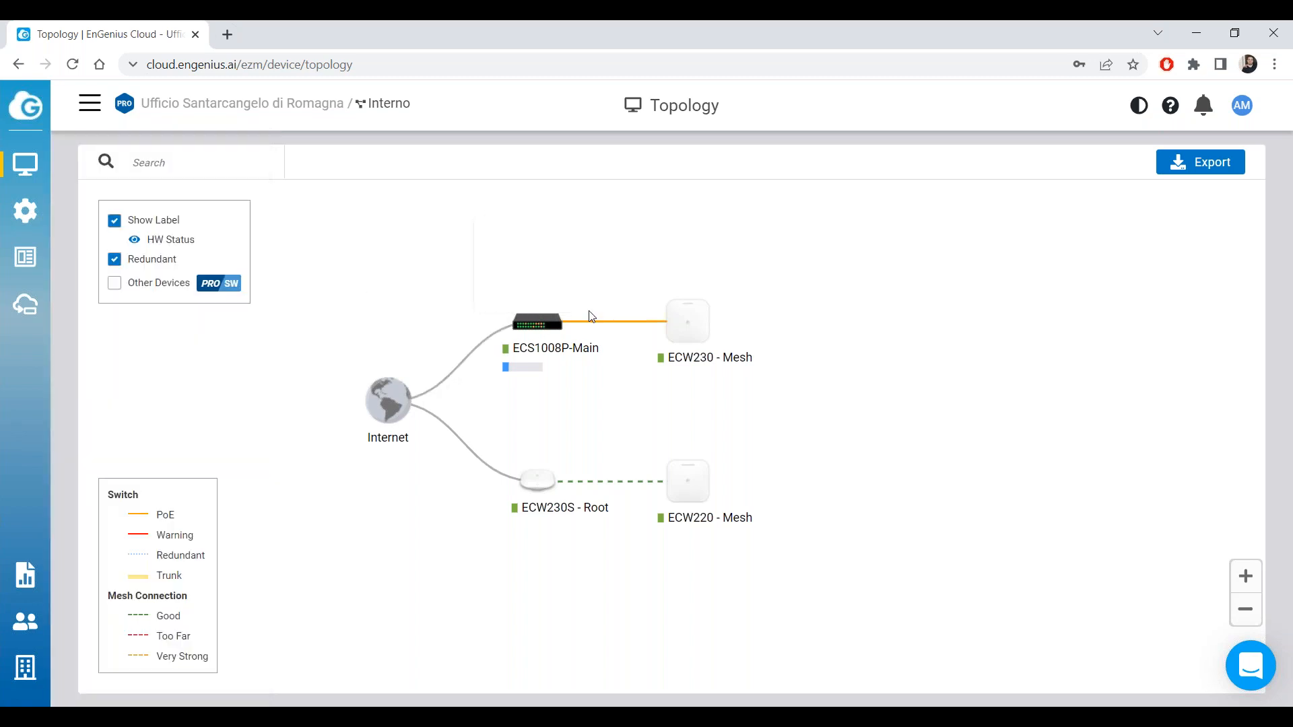
mouse_move(697, 310)
Open ECW230's detail page from the topology, confirm its configuration is Up-to-date, and return to Access Points.
click(688, 322)
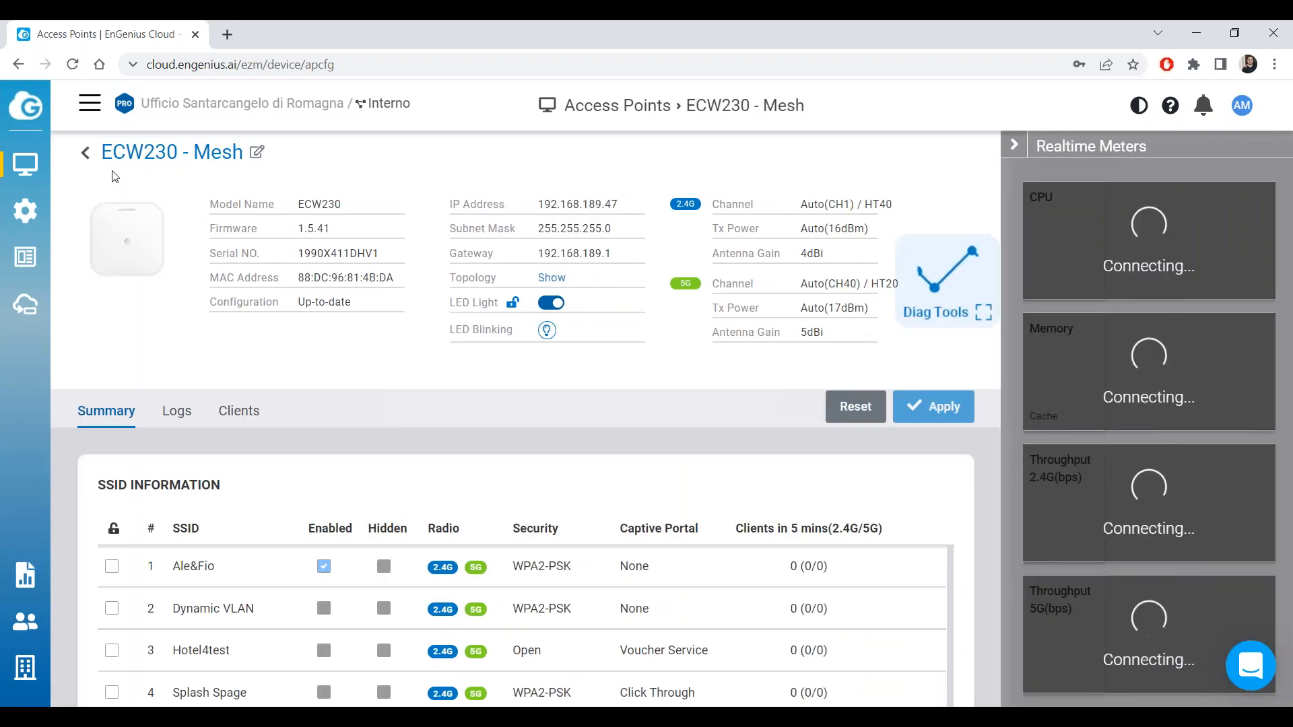
drag(355, 304, 211, 304)
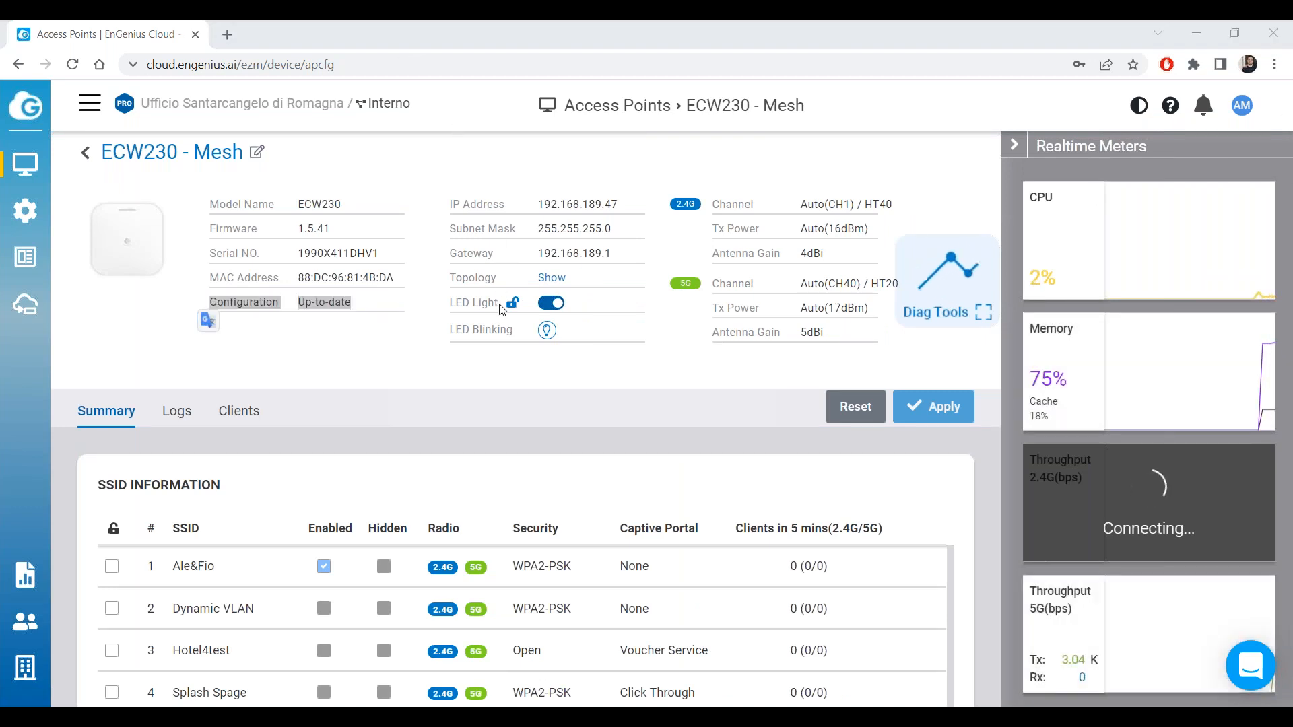
click(332, 389)
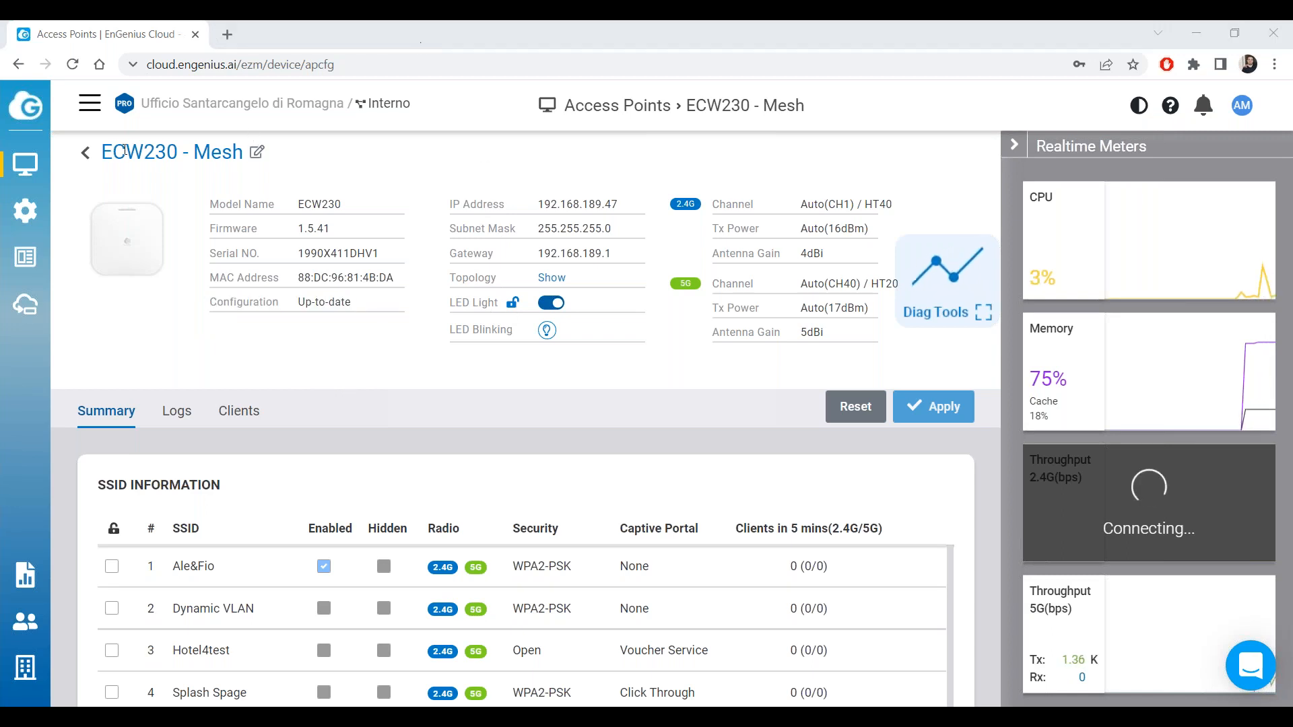
click(85, 154)
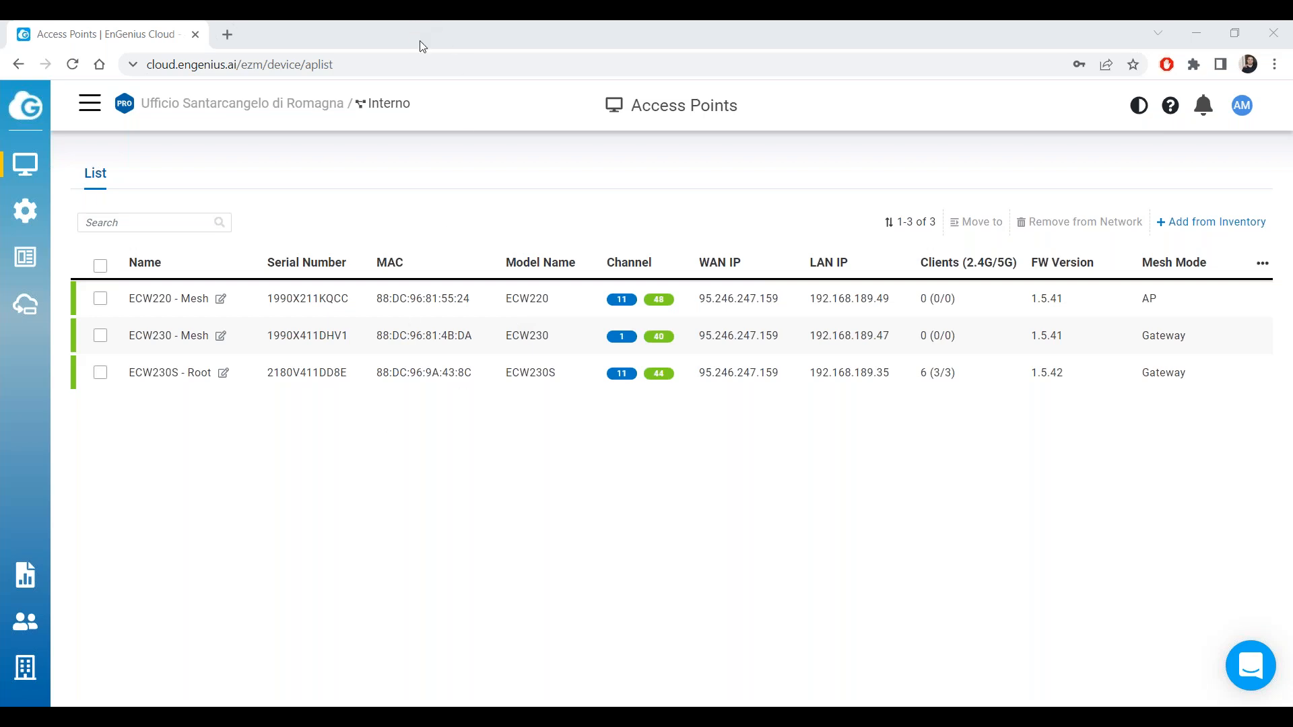
Copy ECW230's LAN IP and open 192.168.189.47 in a new browser tab.
mouse_move(25, 164)
mouse_move(759, 363)
drag(901, 342, 811, 345)
right_click(830, 333)
click(874, 351)
click(857, 348)
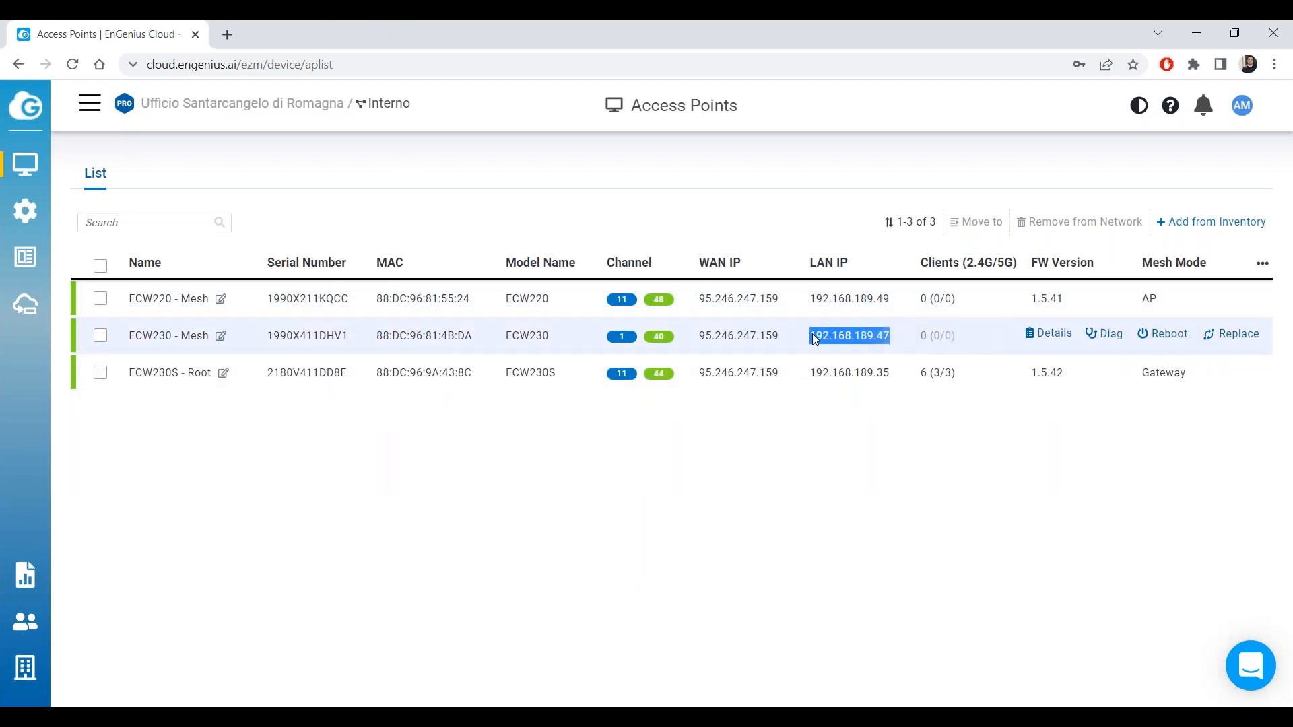
right_click(830, 337)
click(887, 430)
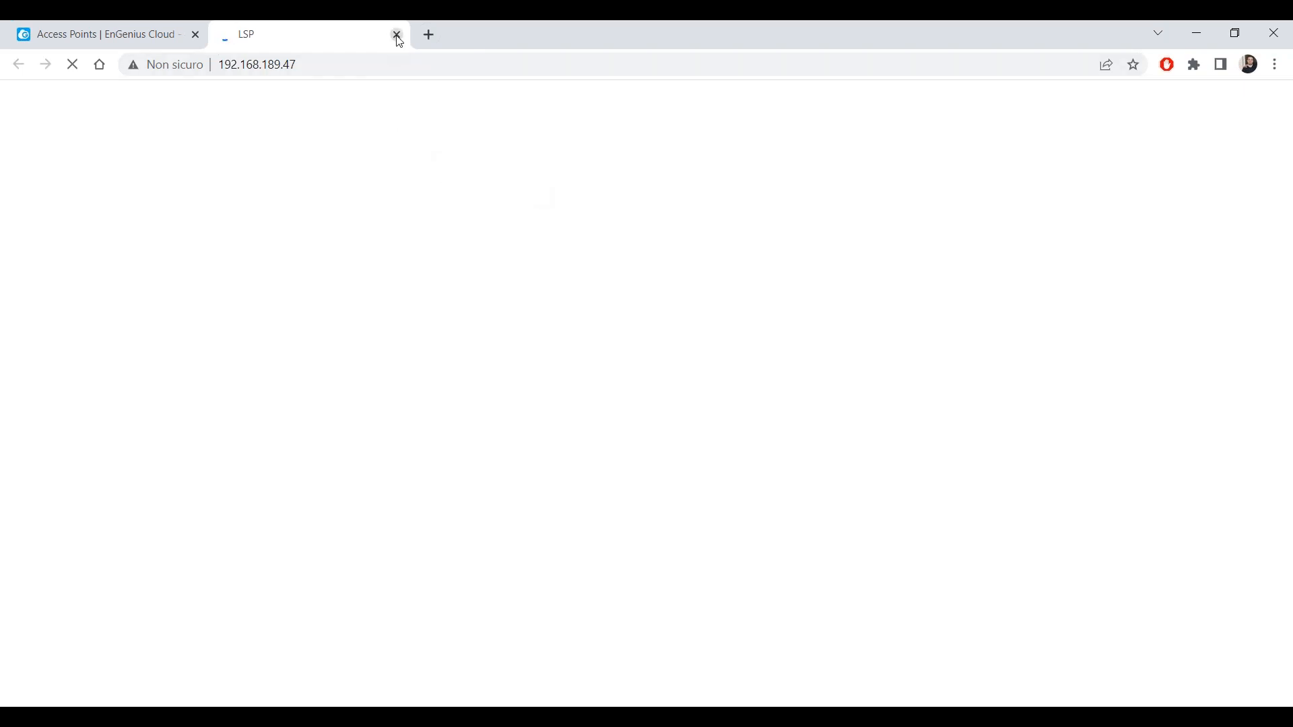
Back in EnGenius Cloud, glance at the Switches list, then return to Access Points.
click(159, 39)
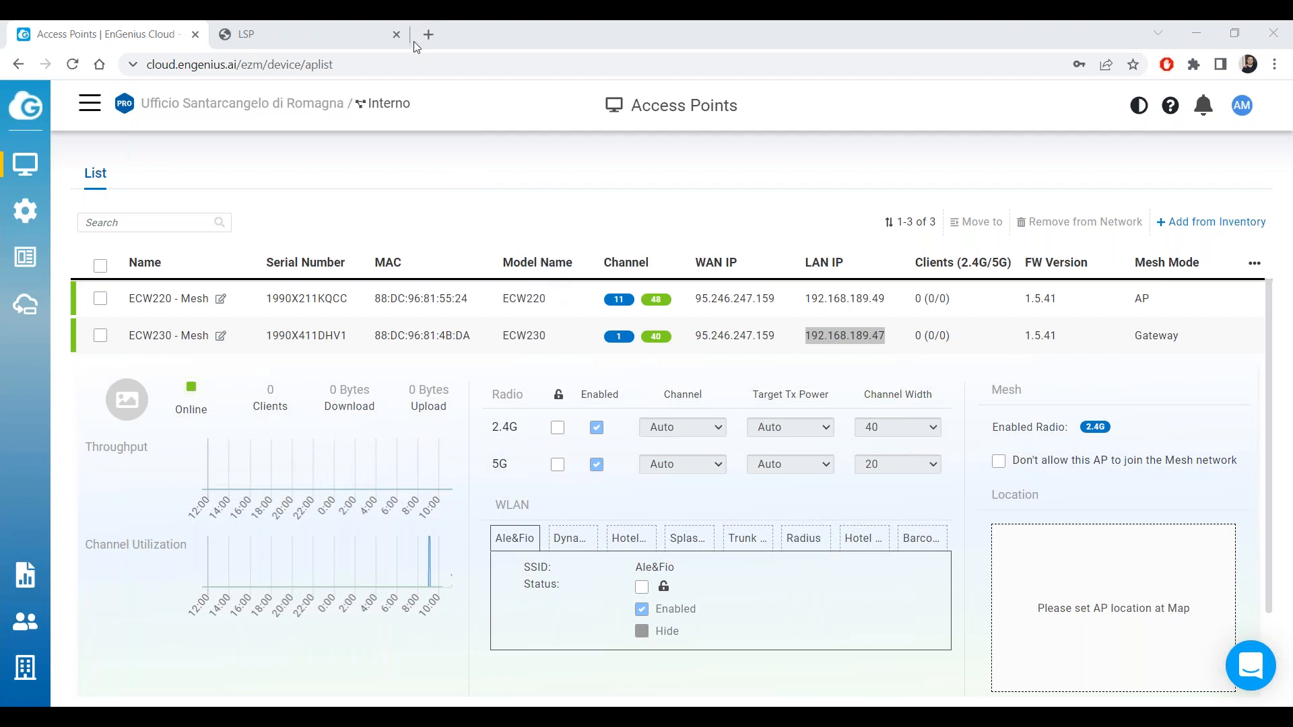
click(785, 338)
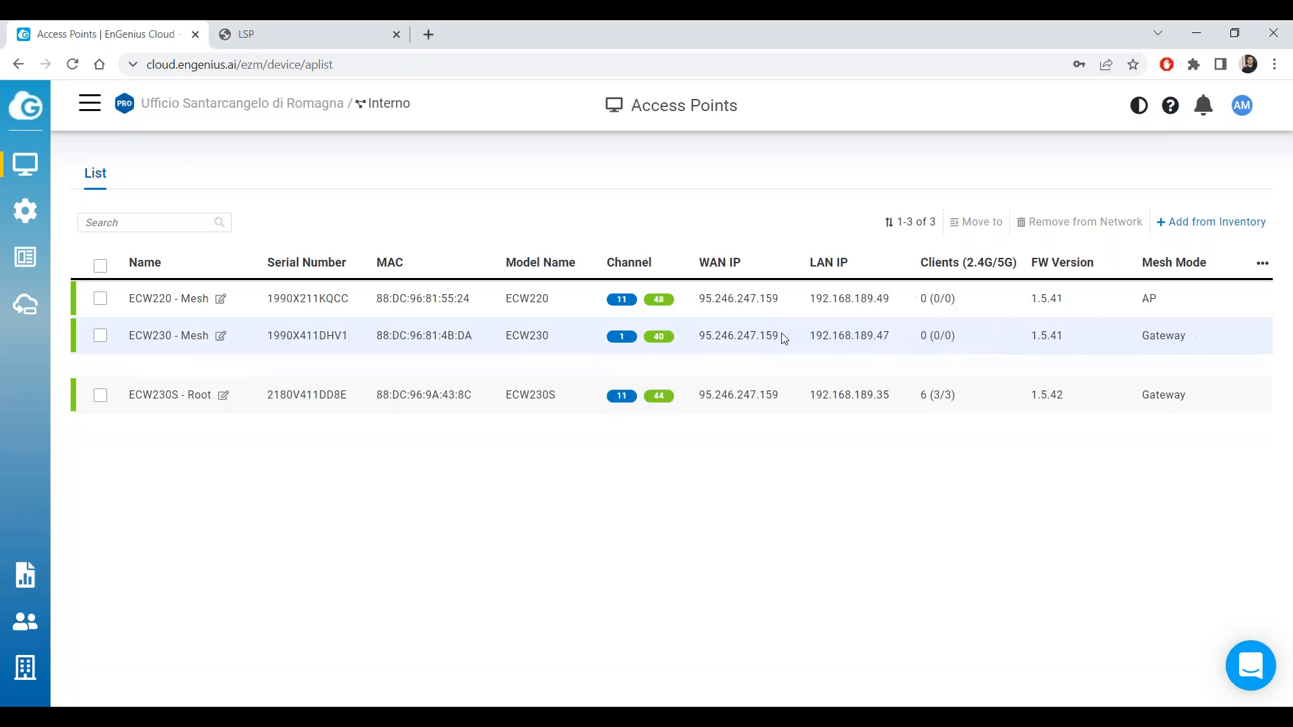
click(134, 279)
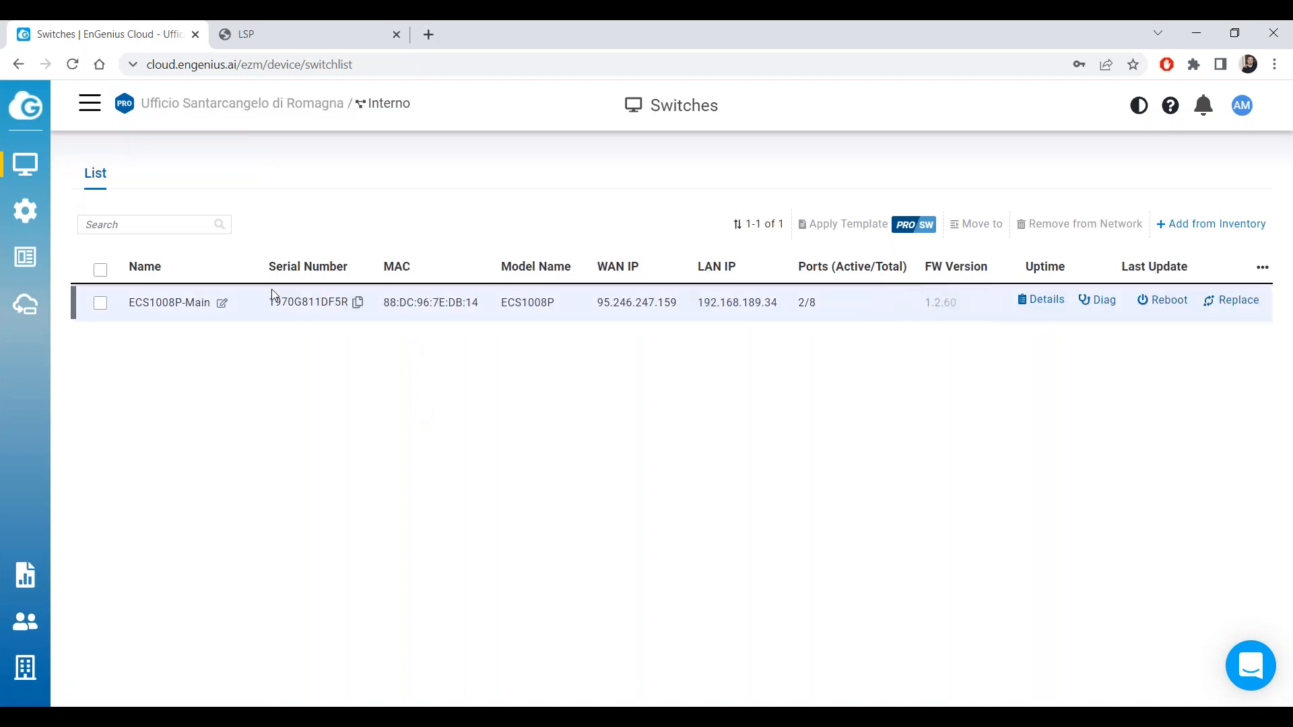
click(119, 235)
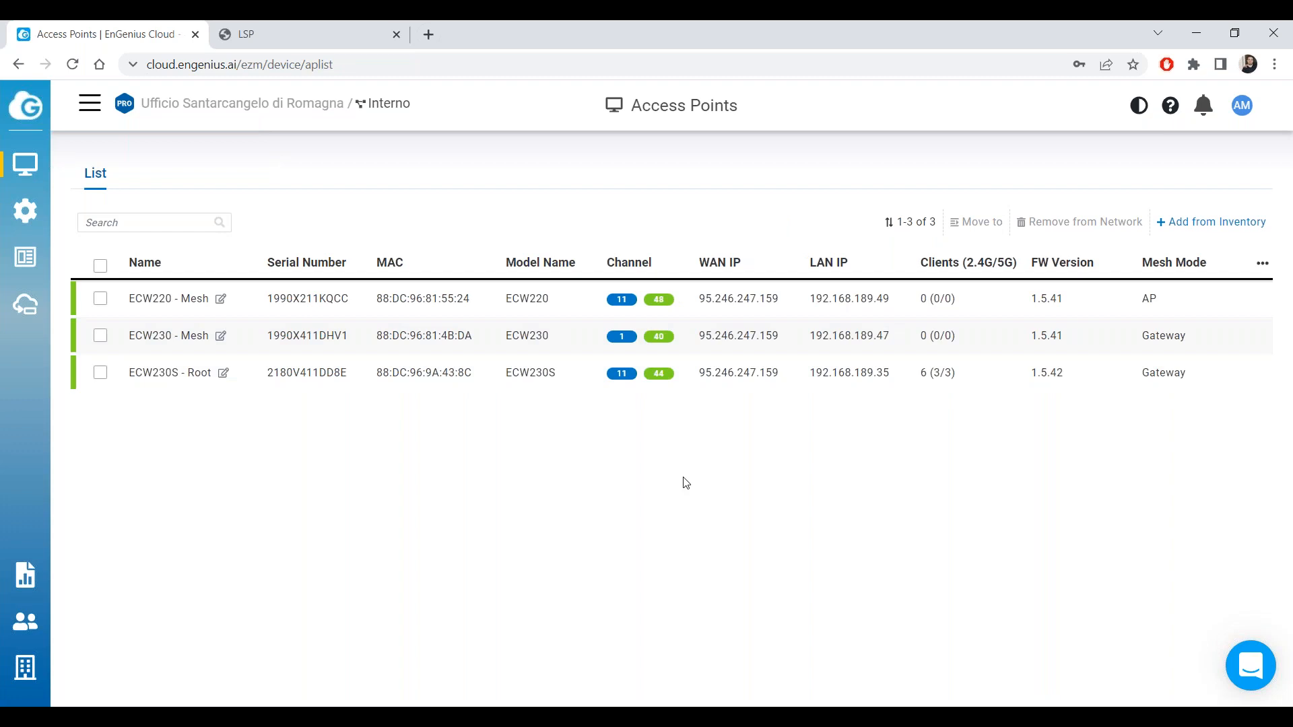
Reload the ECW230 login tab and bring EnGenius Cloud back to the Access Points list.
key(ctrl+Tab)
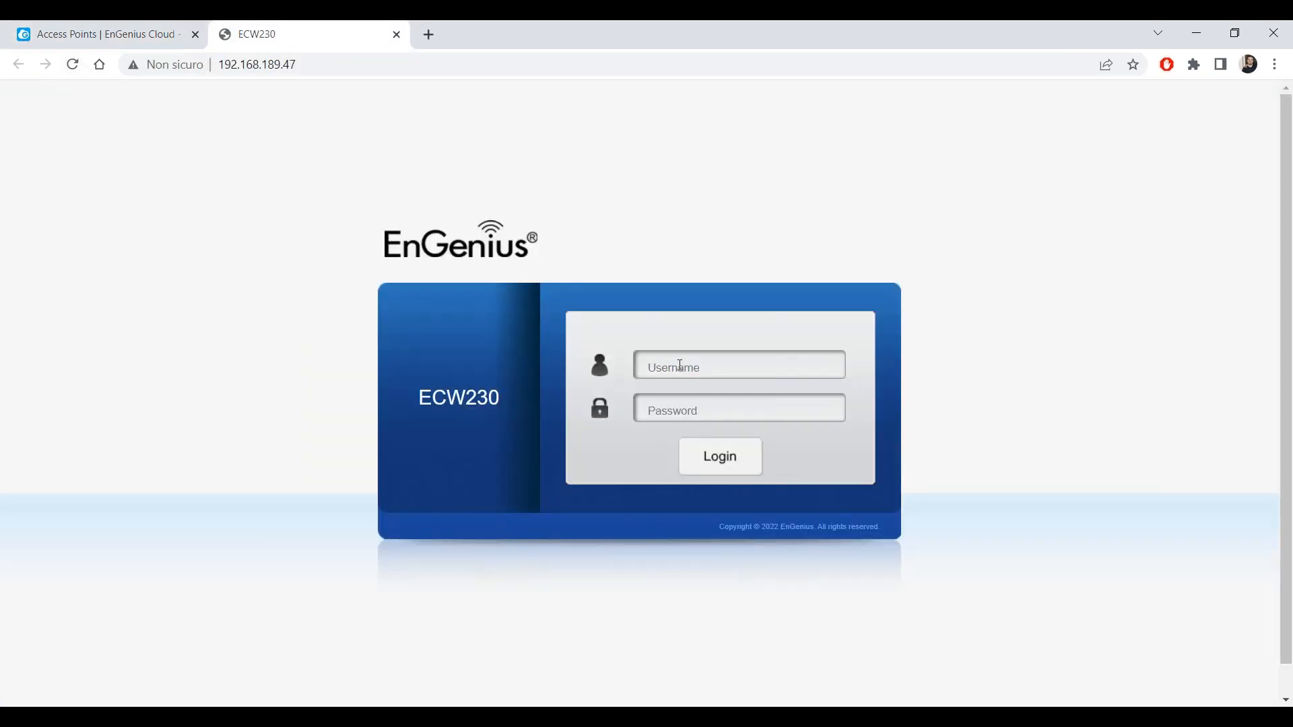
click(87, 34)
mouse_move(25, 166)
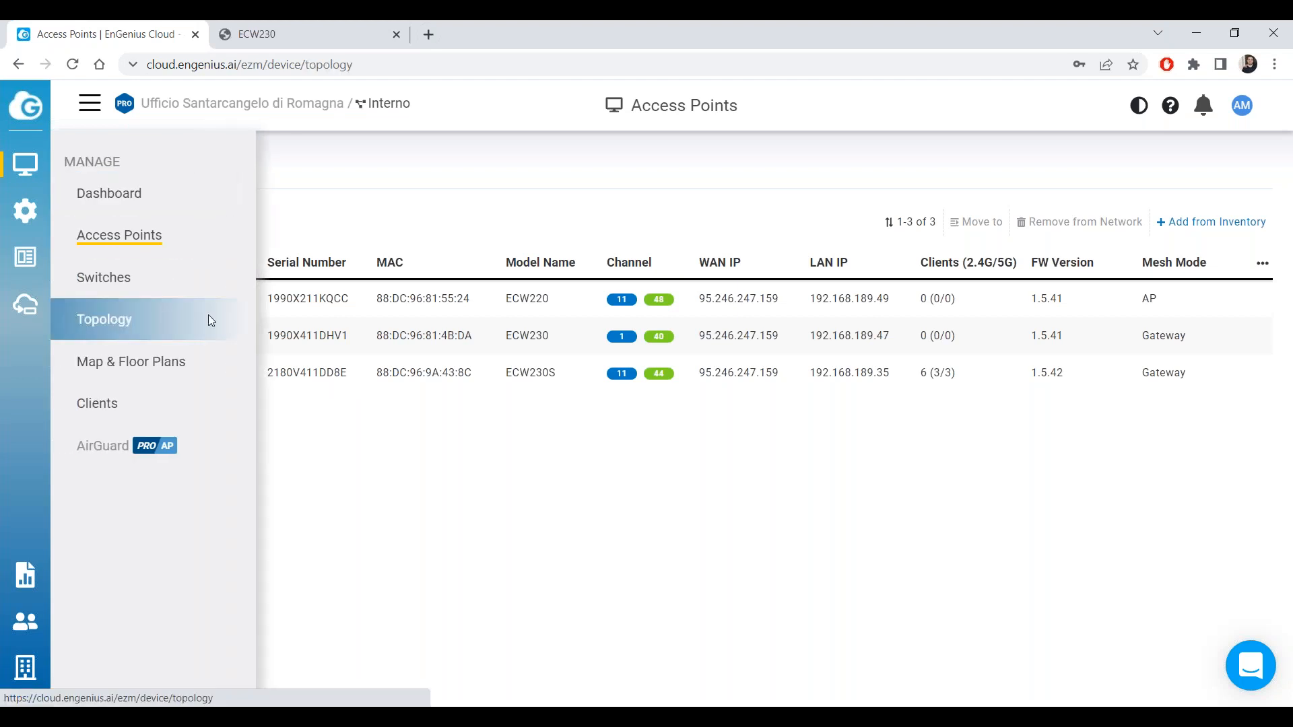
click(171, 321)
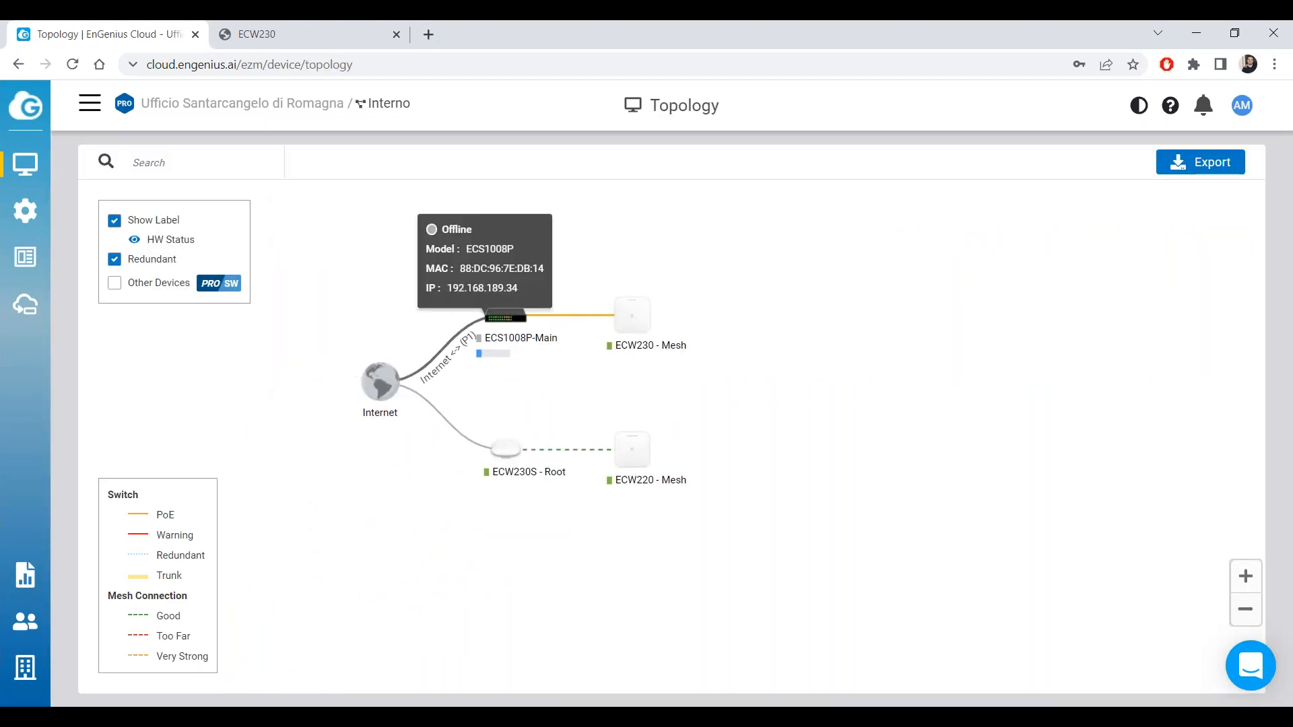
click(256, 31)
click(73, 64)
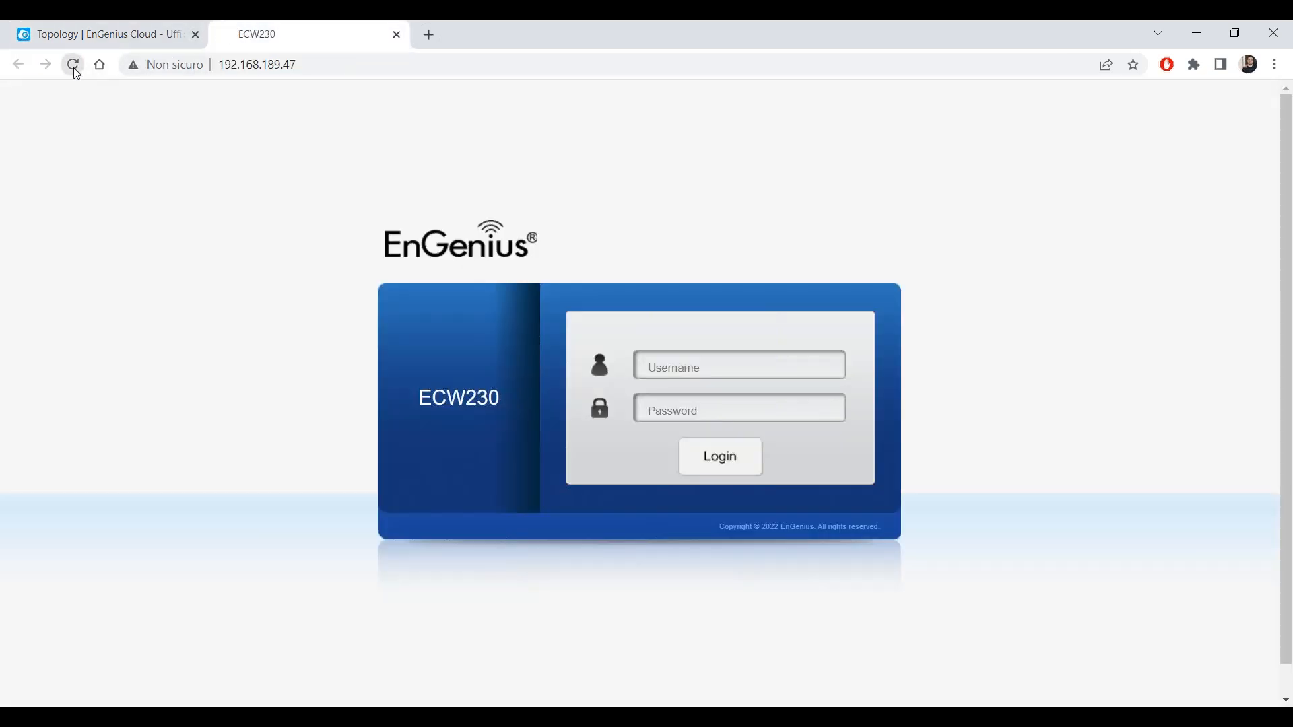
click(107, 34)
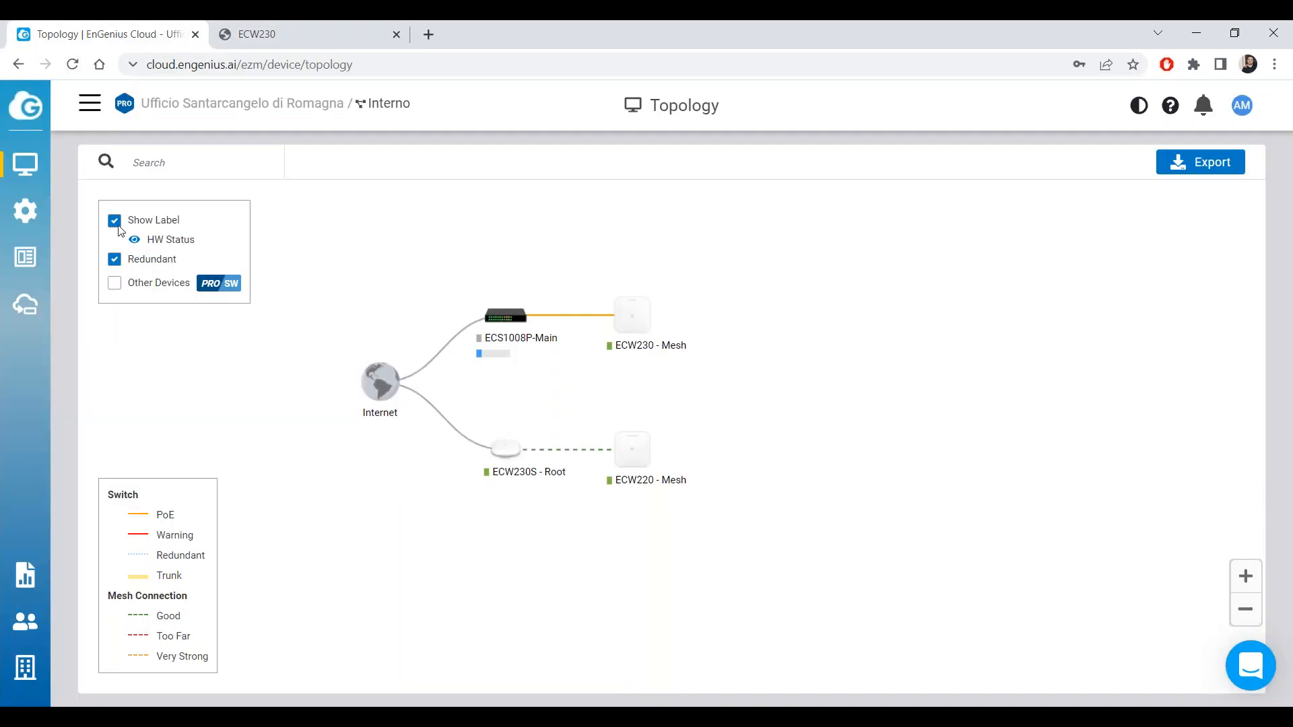
mouse_move(30, 159)
click(197, 256)
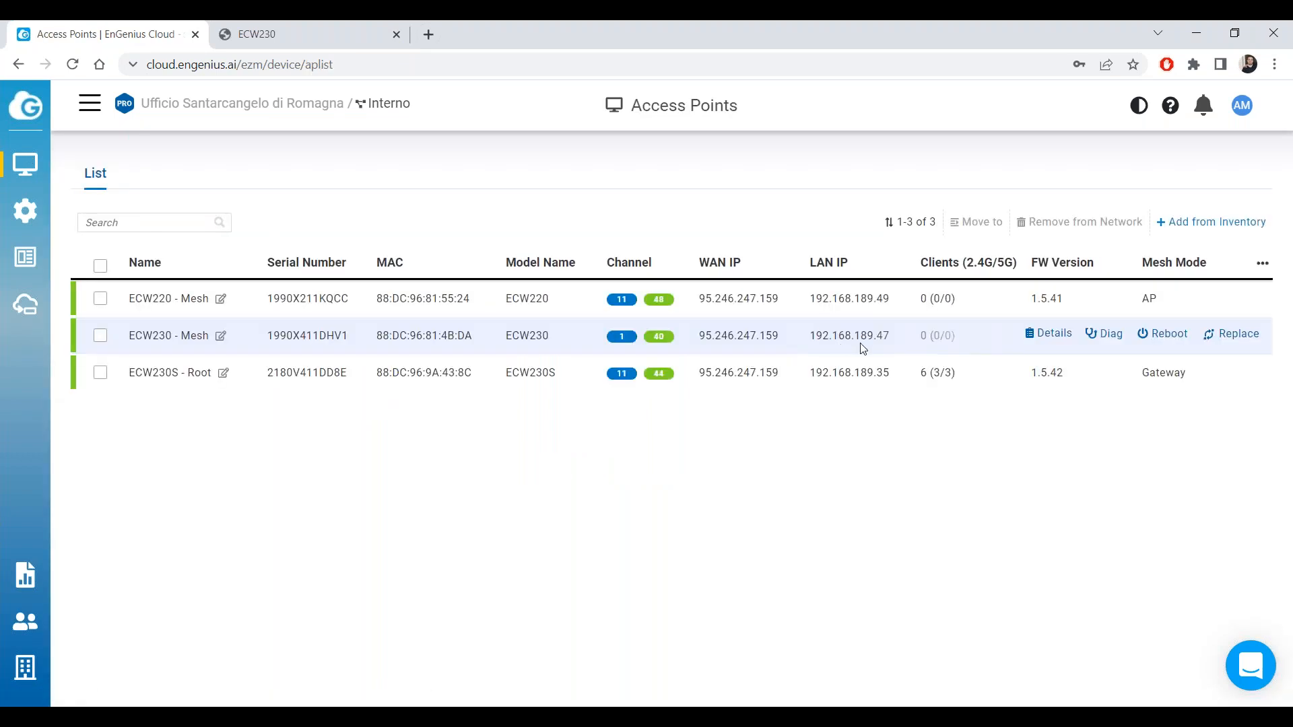
Open ECW220's local page at 192.168.189.49 in a new tab and sign in with the device credentials.
drag(897, 341, 832, 339)
click(866, 337)
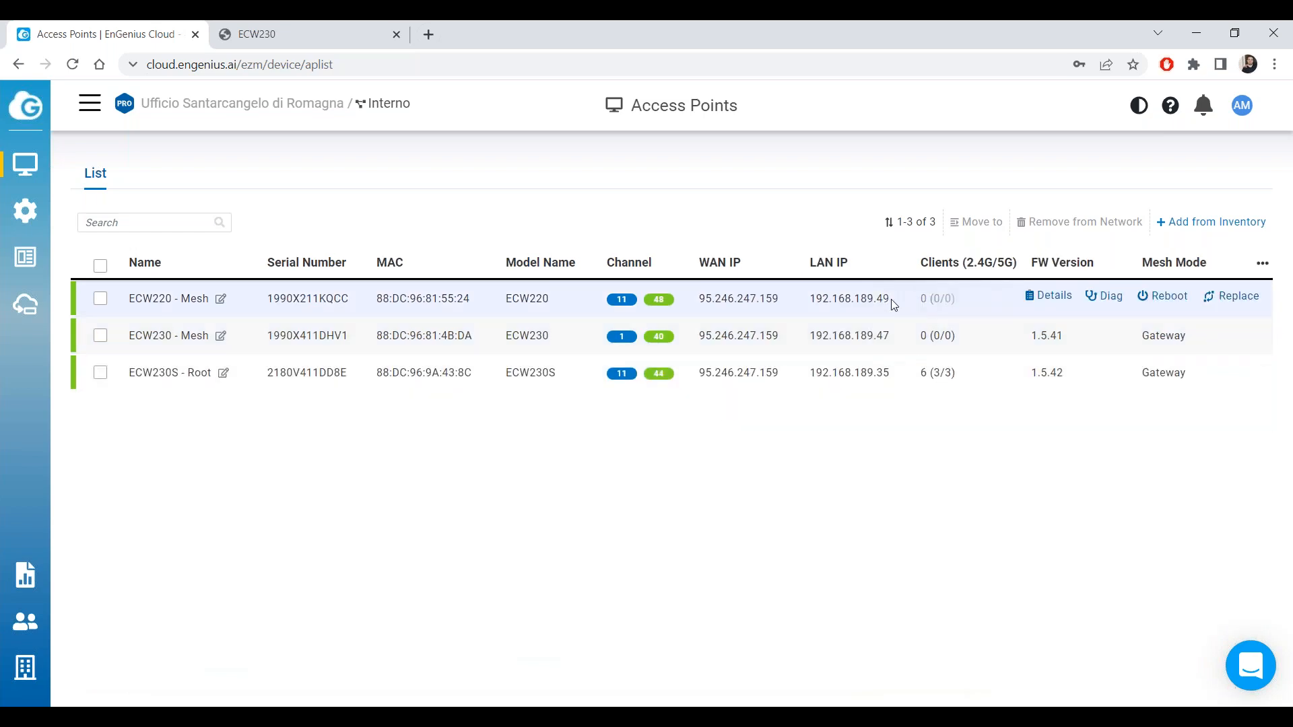
drag(893, 305, 813, 301)
right_click(830, 300)
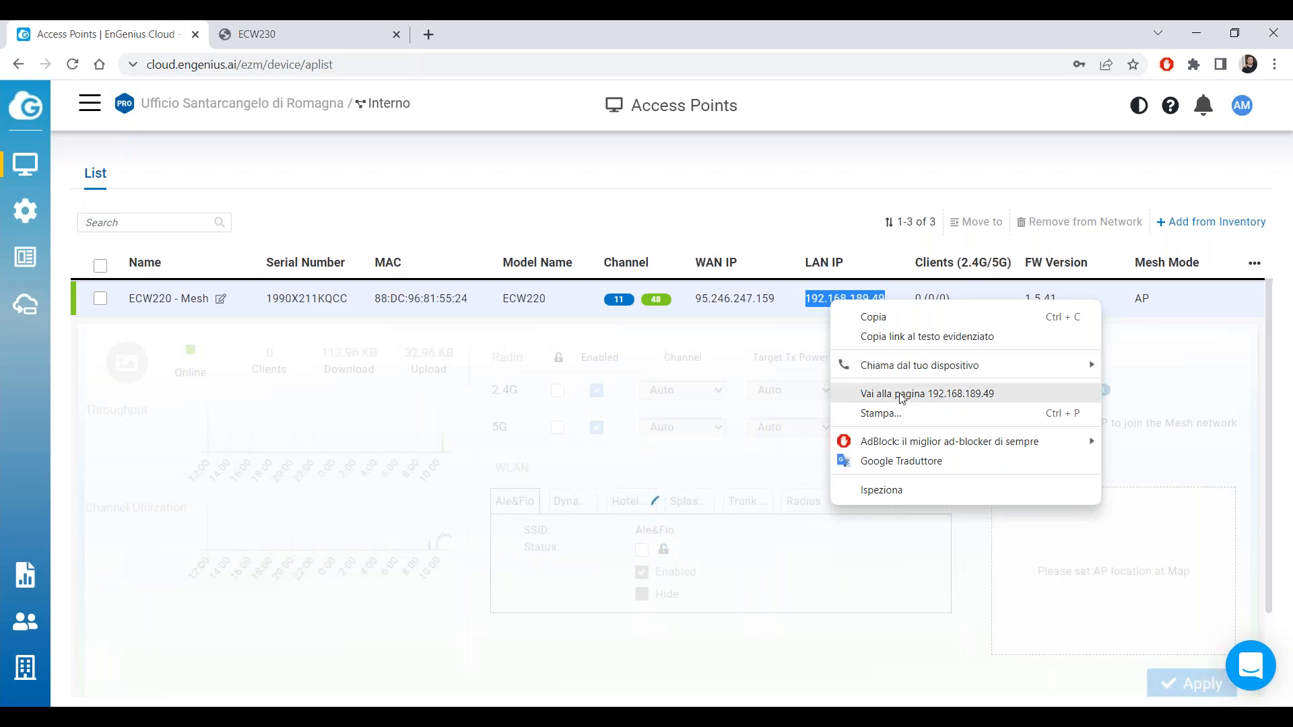
click(902, 395)
text(admin)
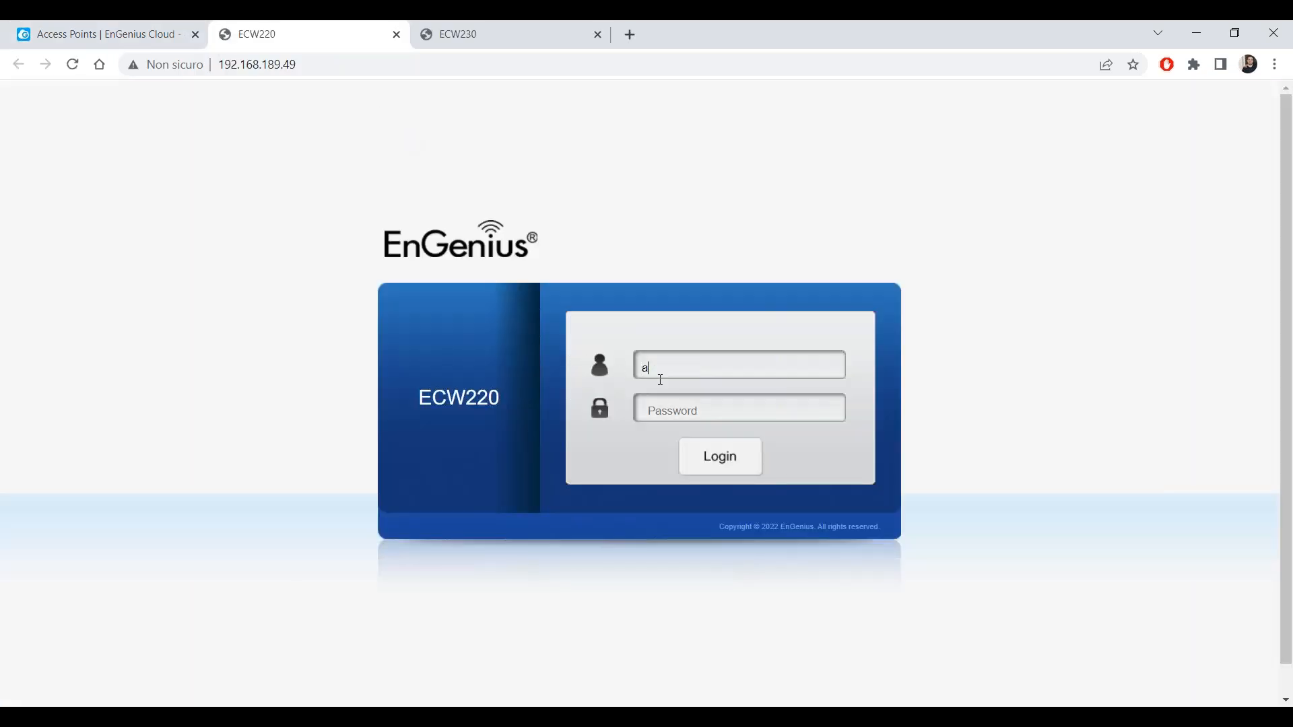
key(Tab)
text(admin)
key(Return)
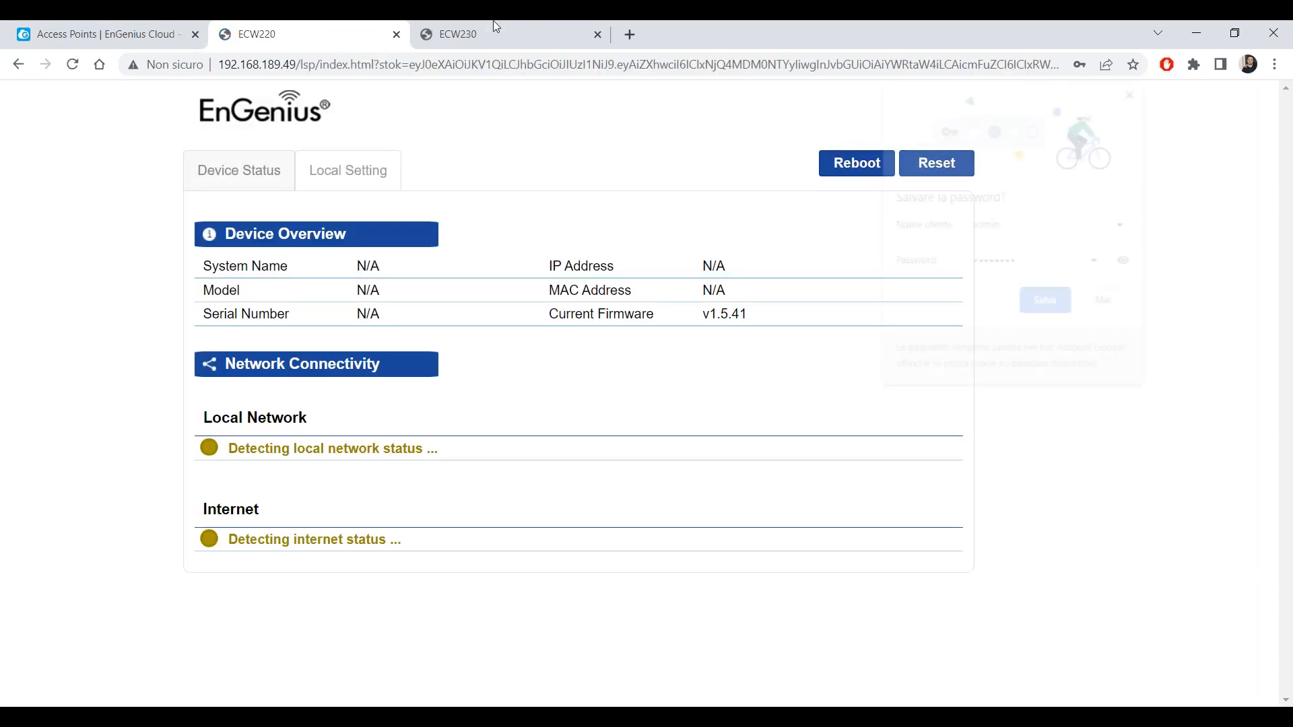
Sign in to the ECW230 tab, review its Device Status and ECW220's status, then return to Cloud.
click(493, 27)
click(701, 367)
text(admin)
key(Tab)
text(admin)
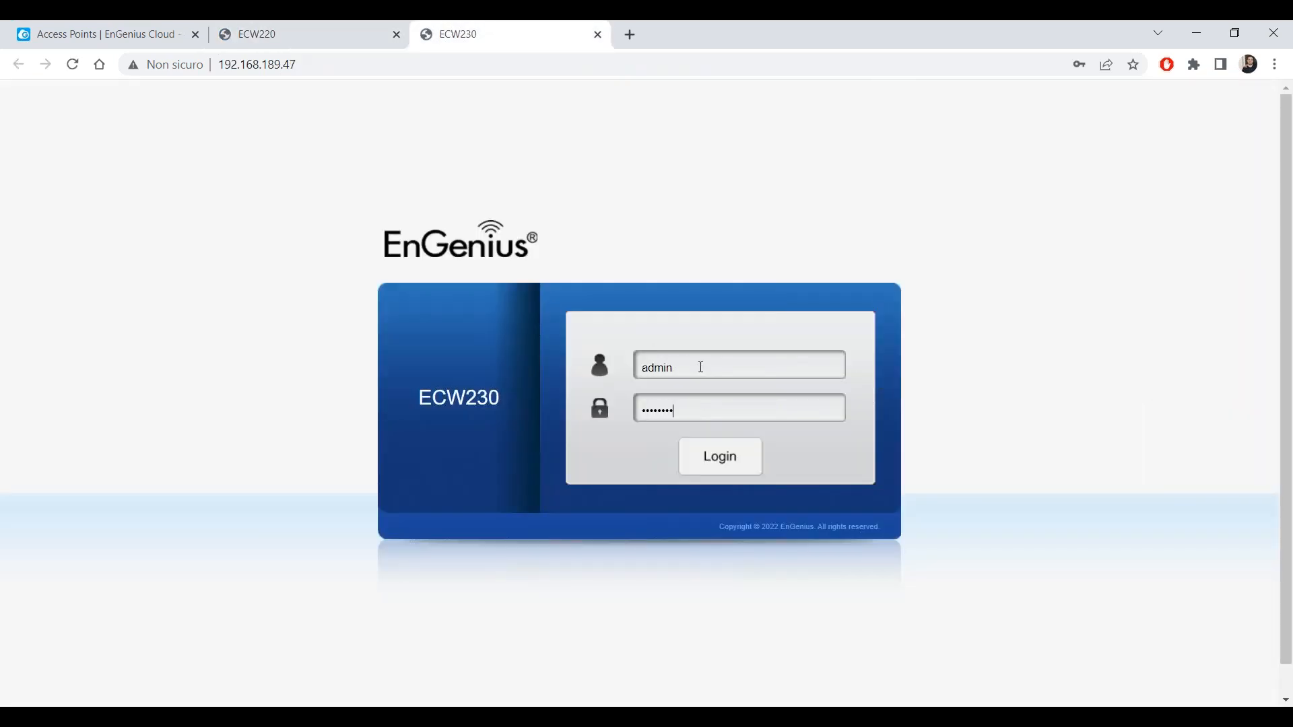
key(Return)
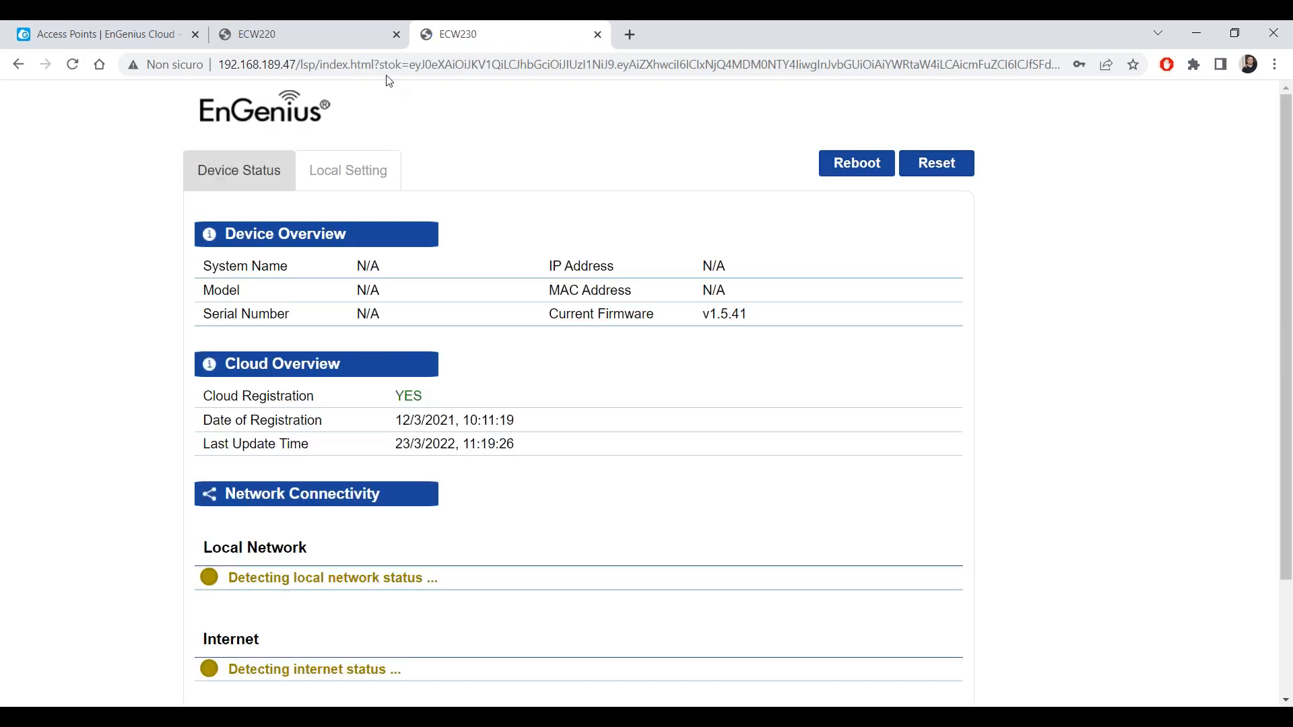
scroll(421, 309, down, 2)
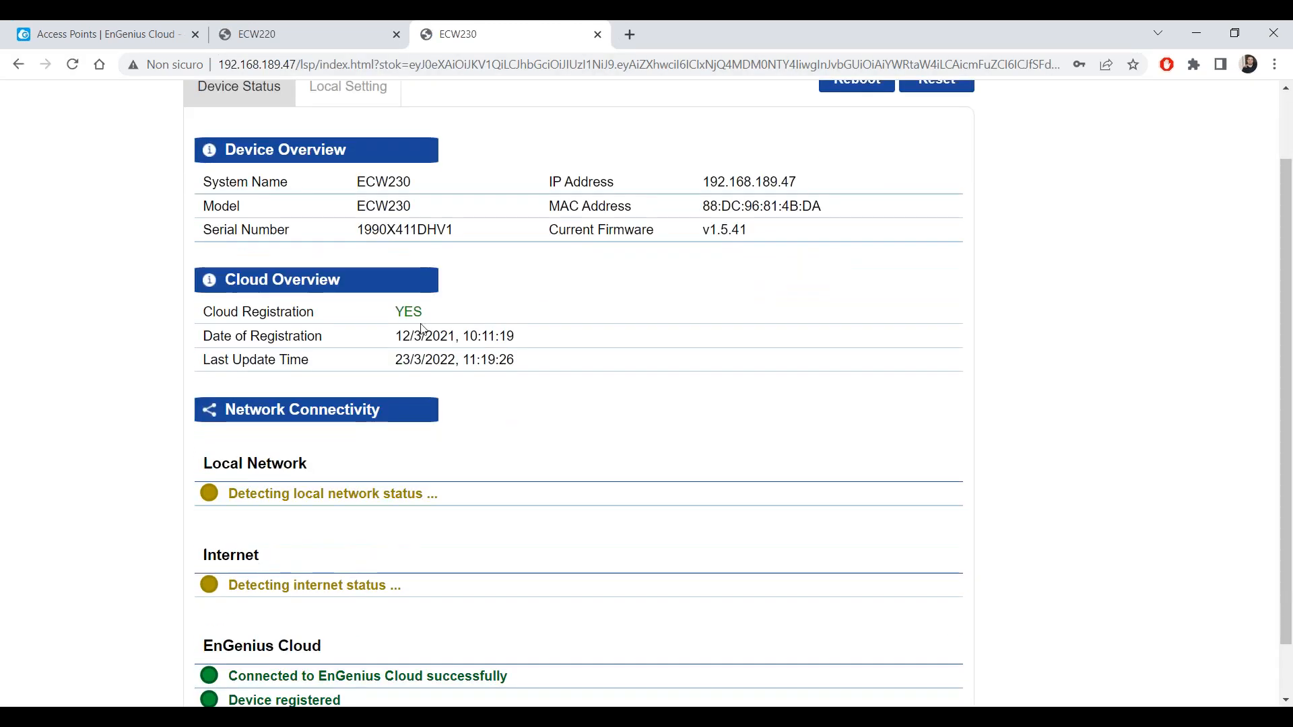
scroll(424, 328, down, 1)
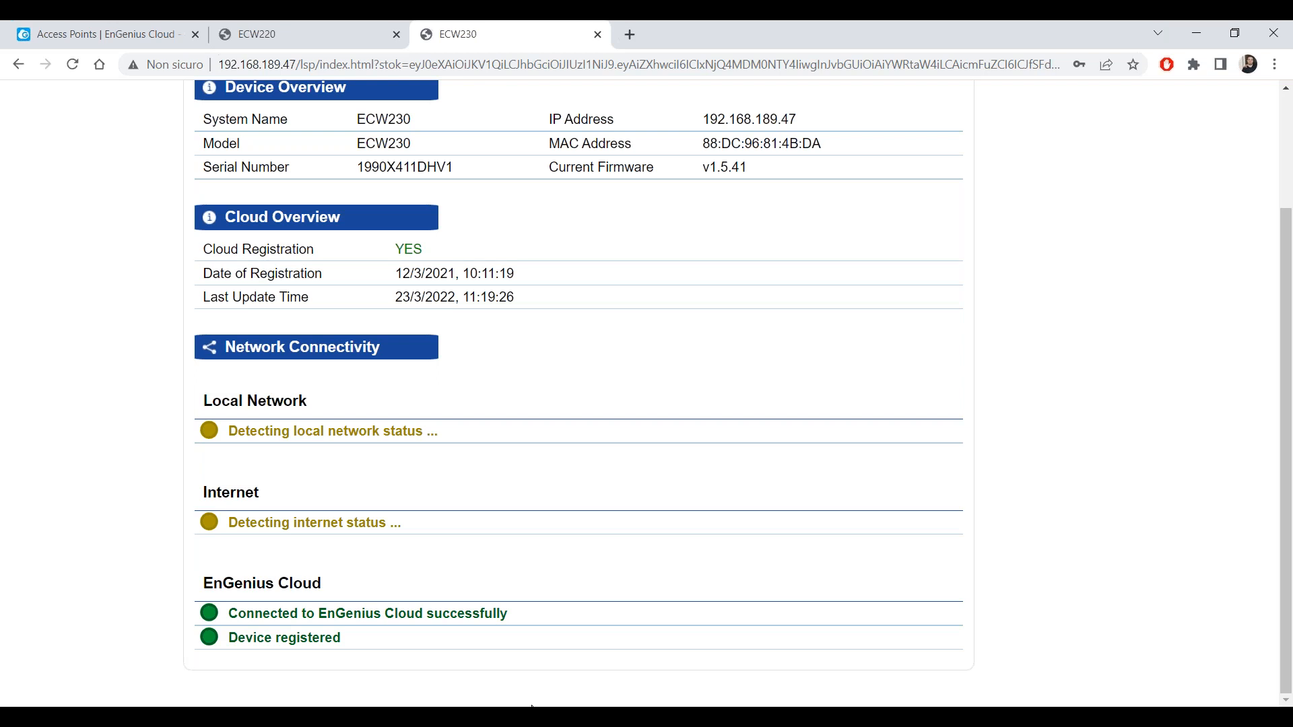
click(289, 31)
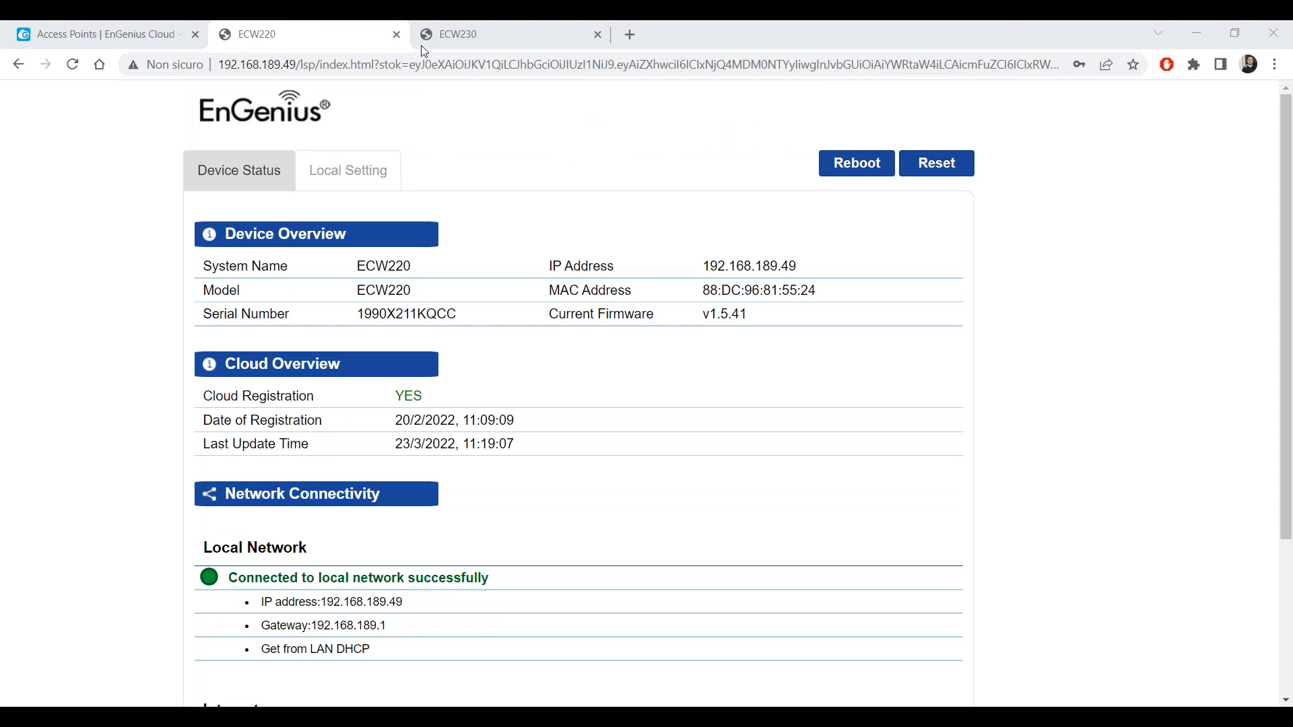
click(97, 27)
Collapse the ECW220 row, view the topology with other devices shown, then return to Access Points.
click(880, 301)
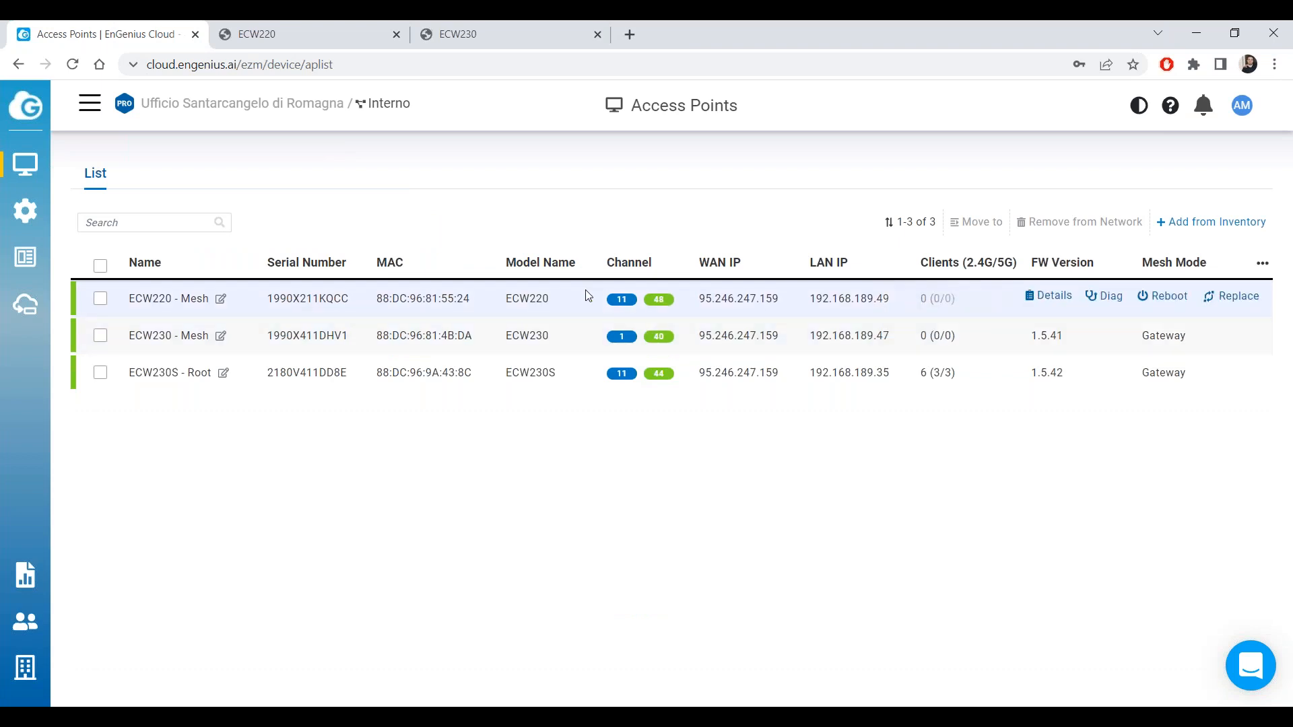
mouse_move(56, 172)
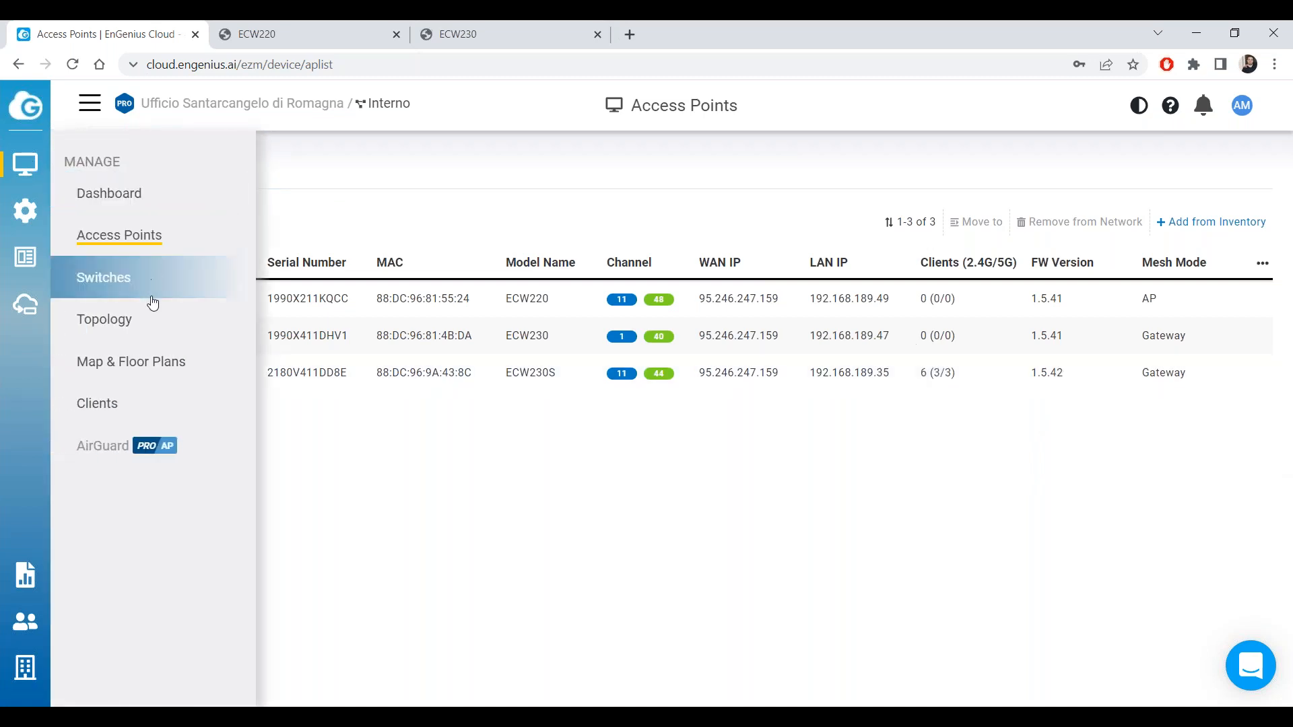
click(146, 320)
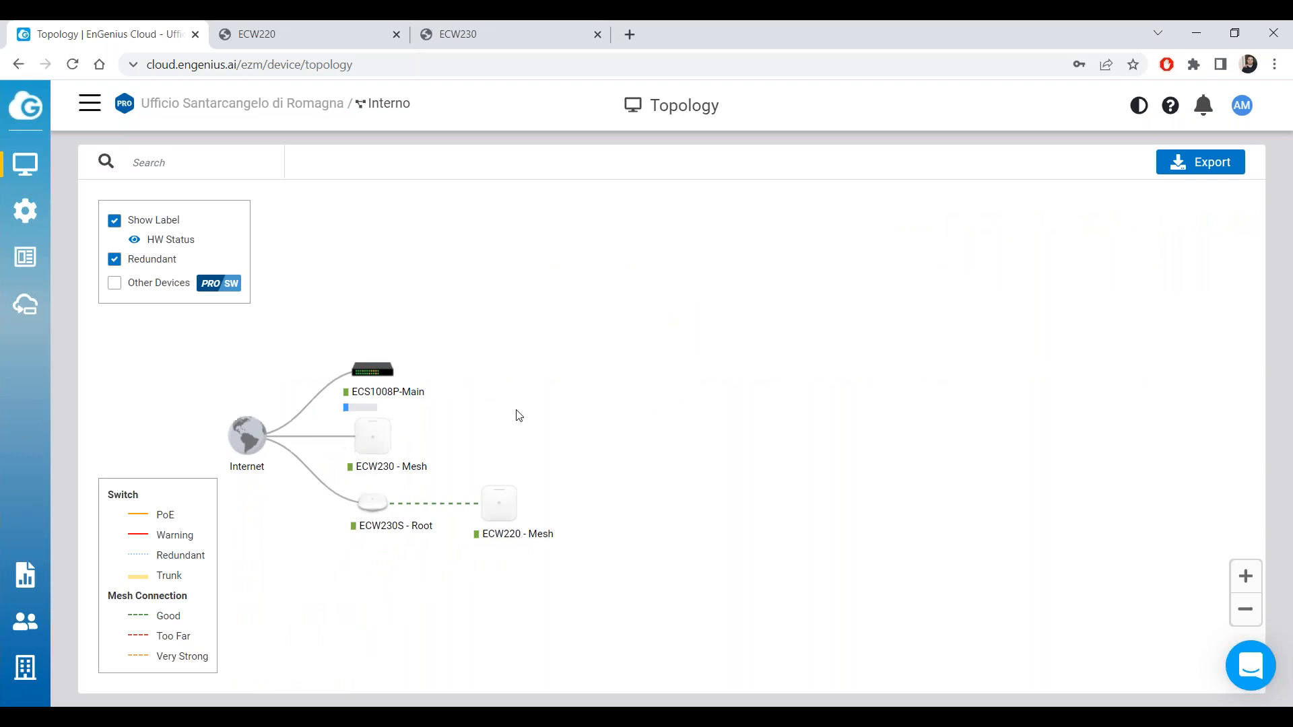
click(114, 282)
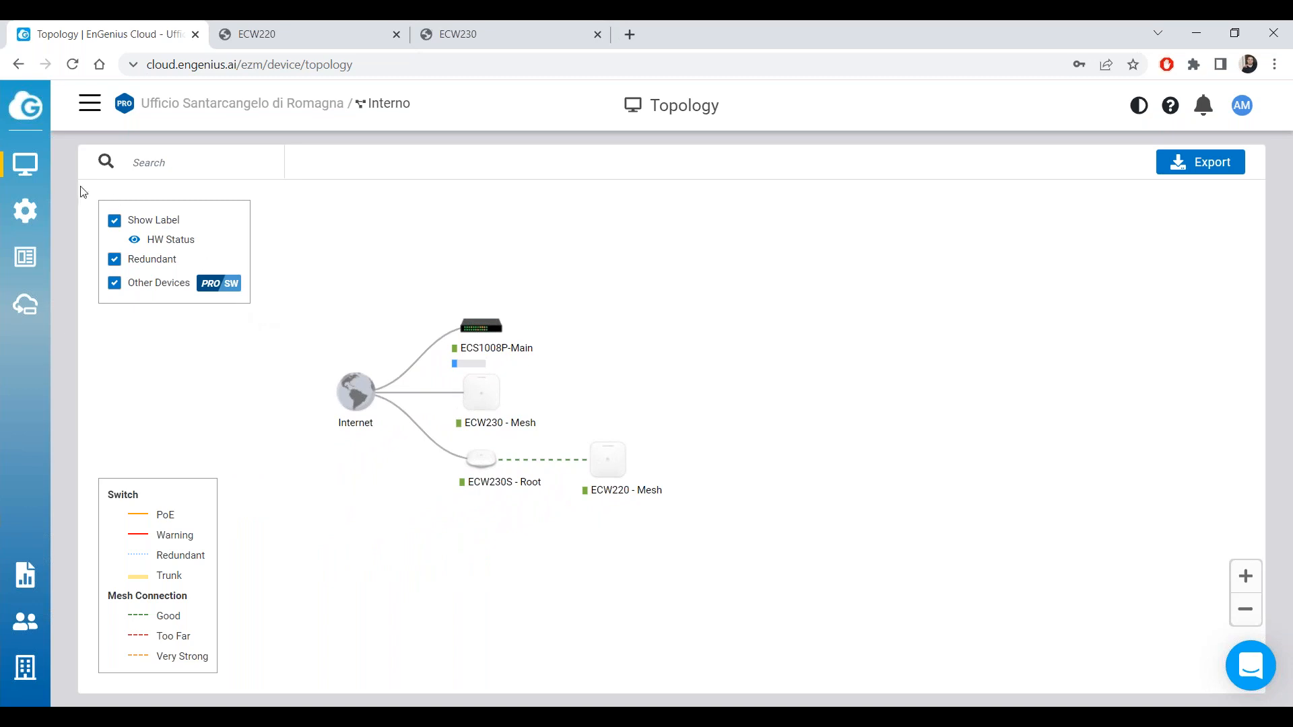
mouse_move(30, 168)
click(162, 235)
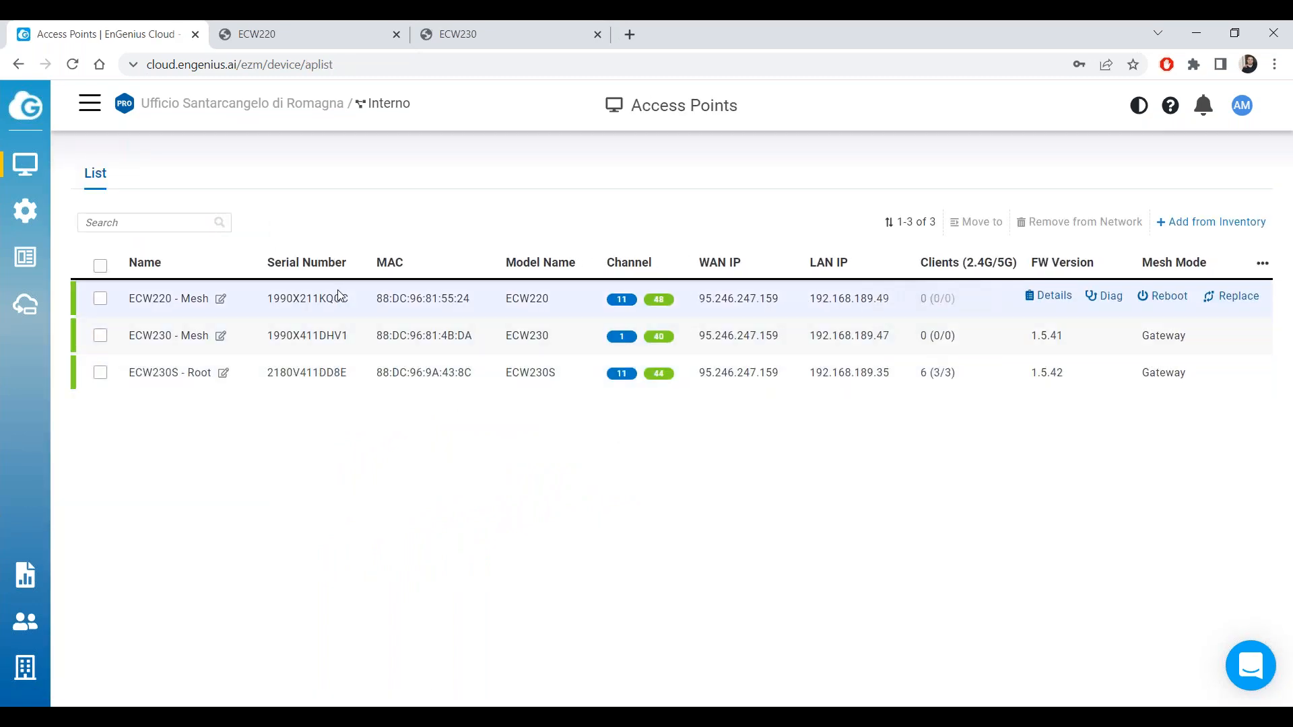
Select the ECW230 - Mesh name and click away without renaming it.
double_click(162, 336)
click(221, 336)
click(241, 442)
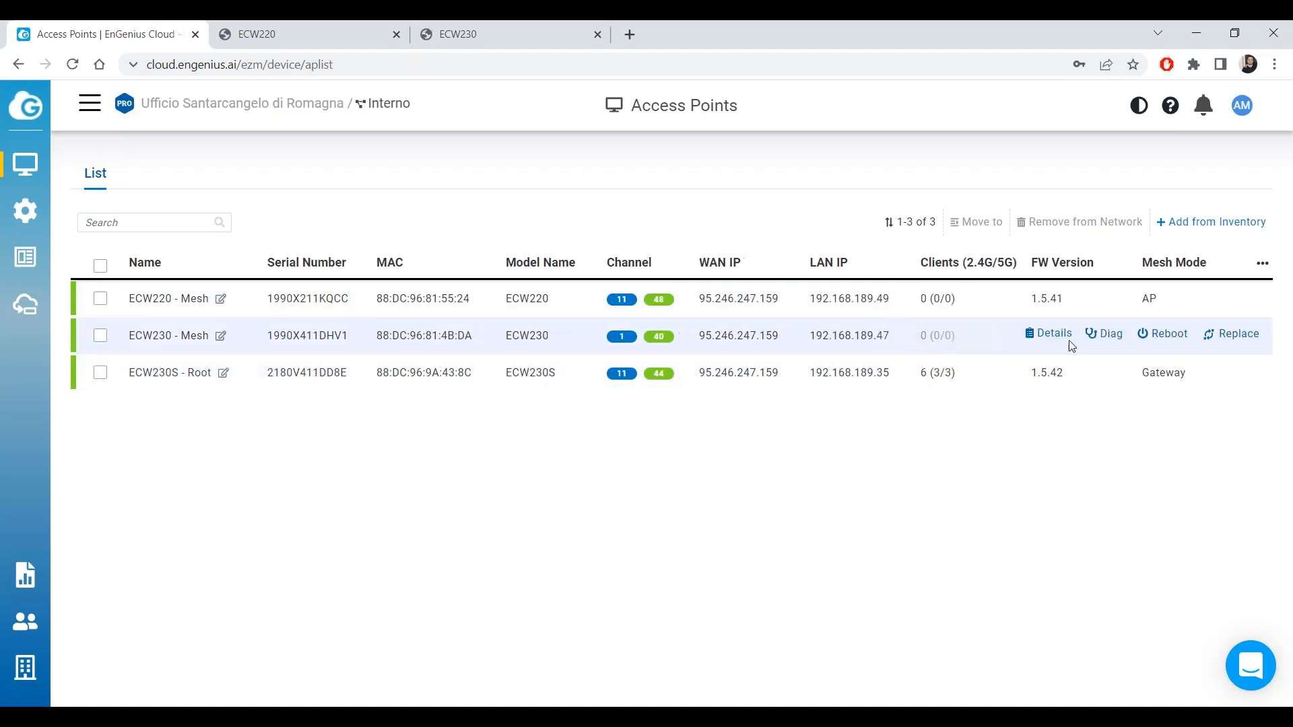
Review ECW230 - Mesh details and return to the list, which shows it in AP mode on 11/40.
click(1051, 335)
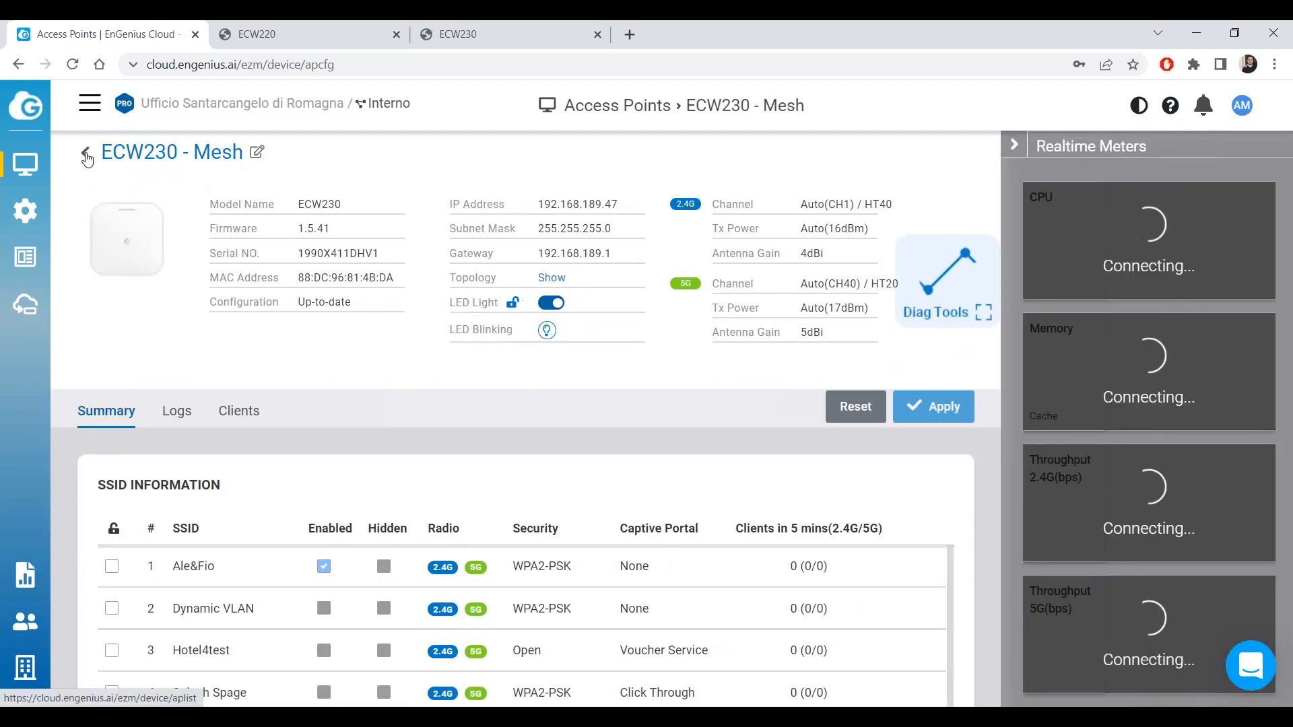
click(86, 153)
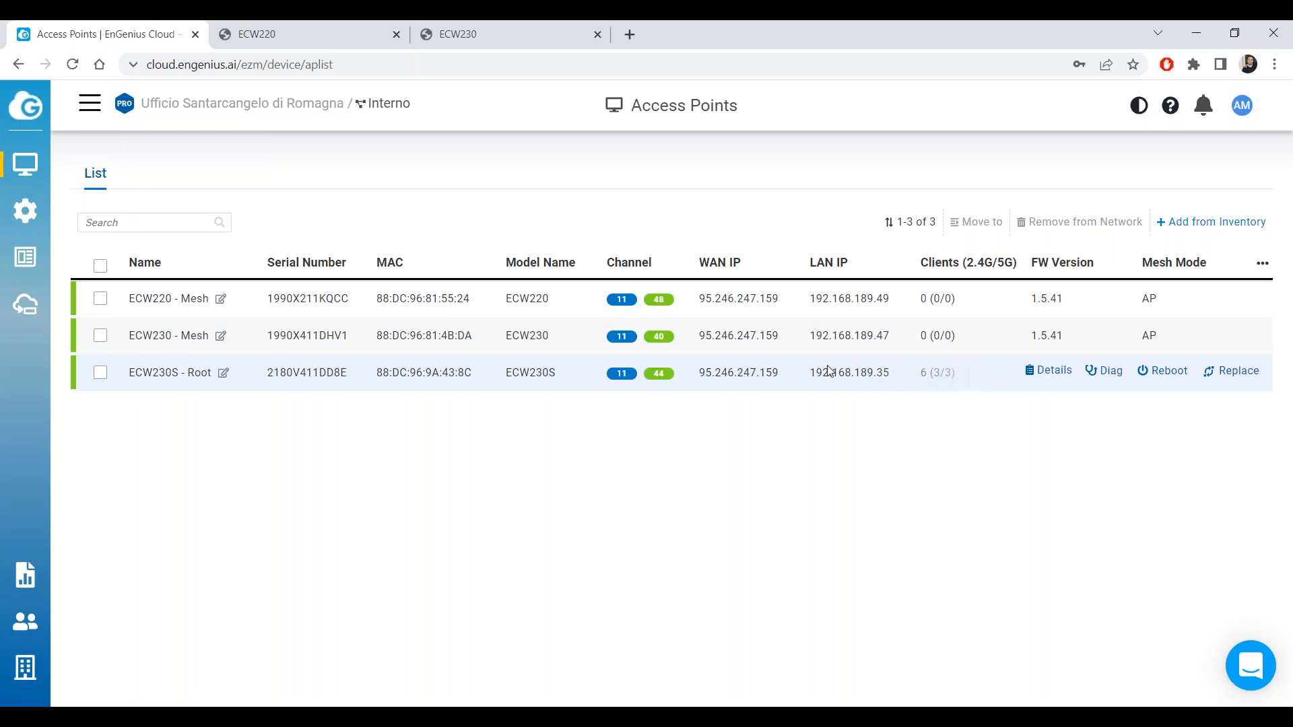
mouse_move(25, 164)
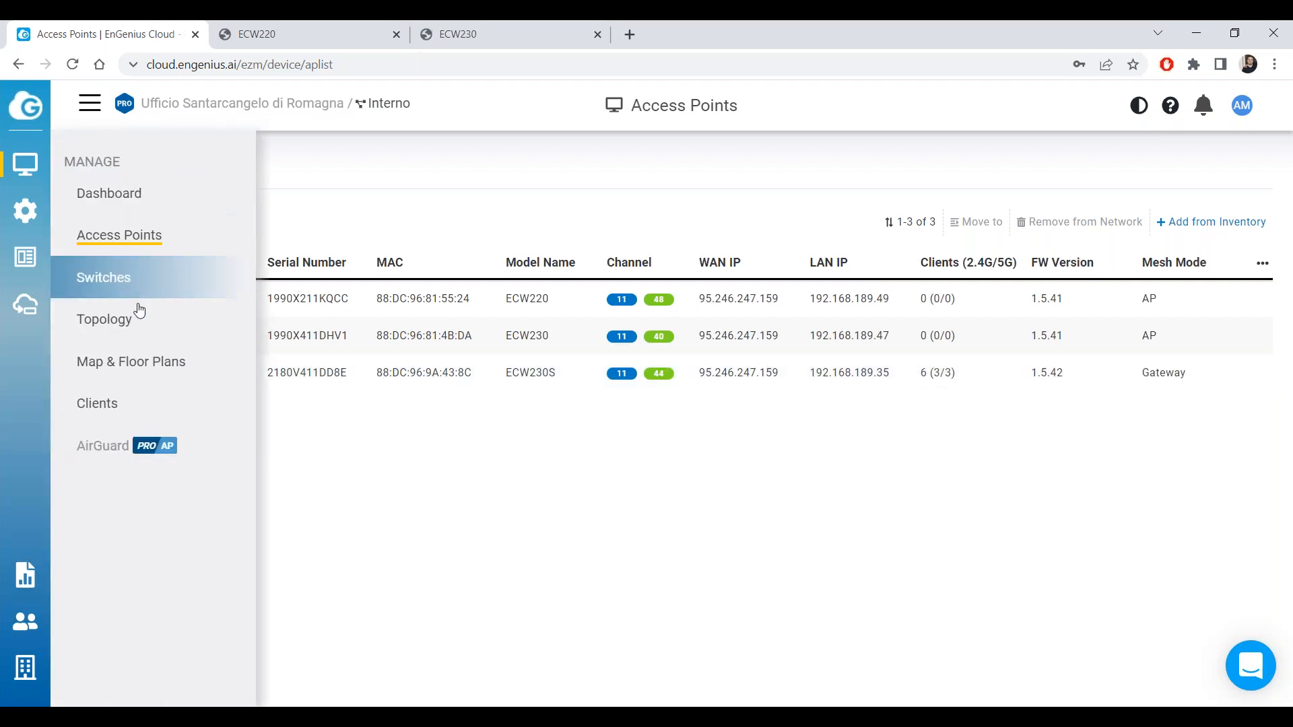
click(138, 321)
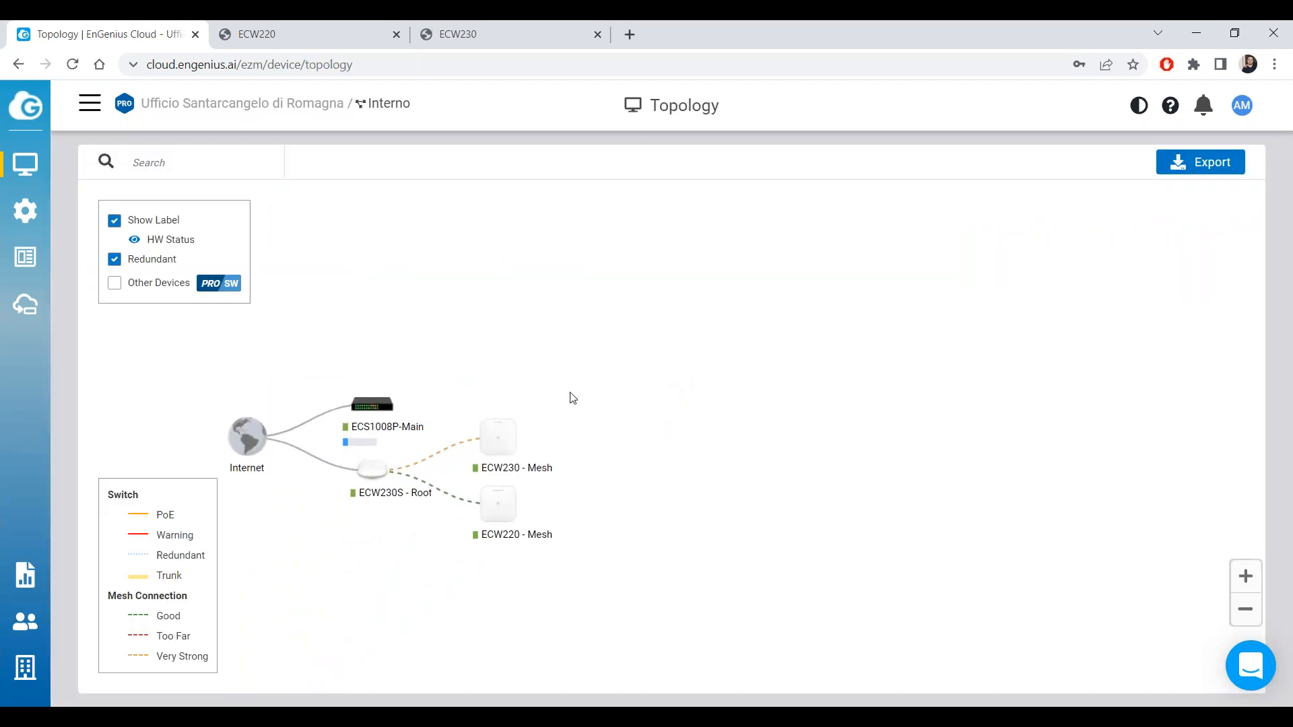
click(115, 282)
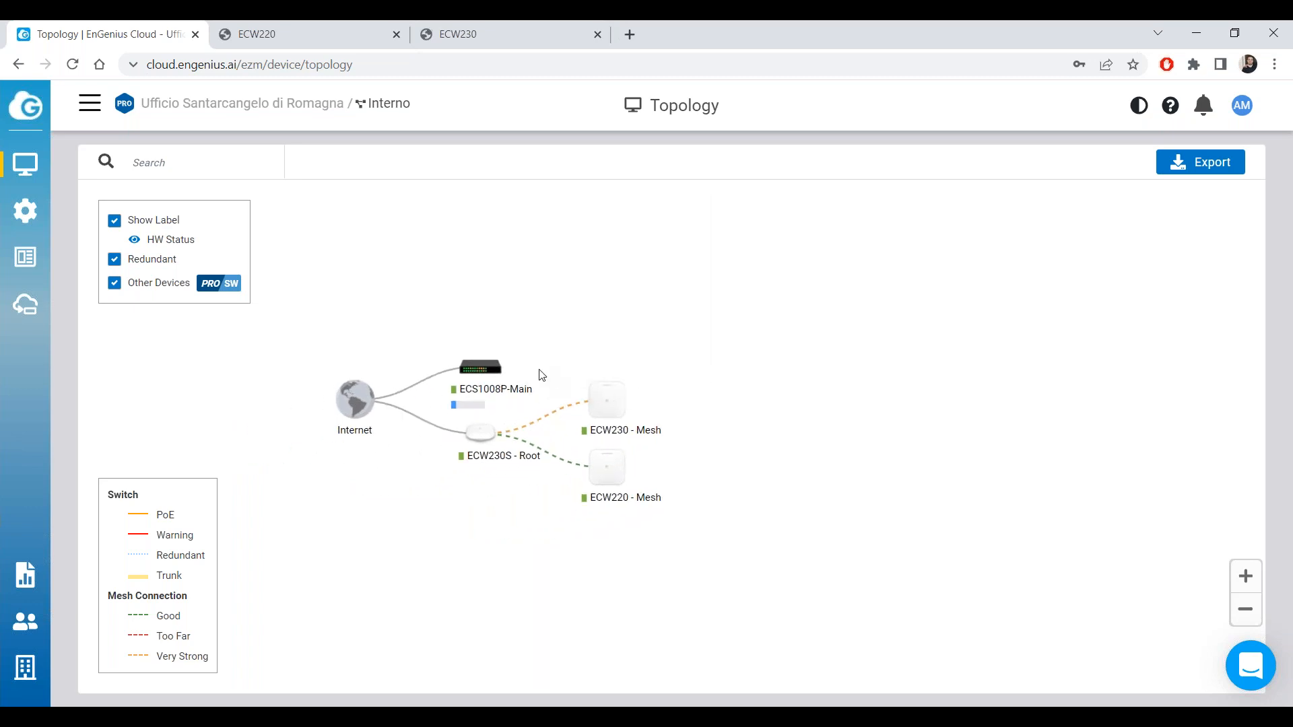
mouse_move(33, 167)
click(129, 235)
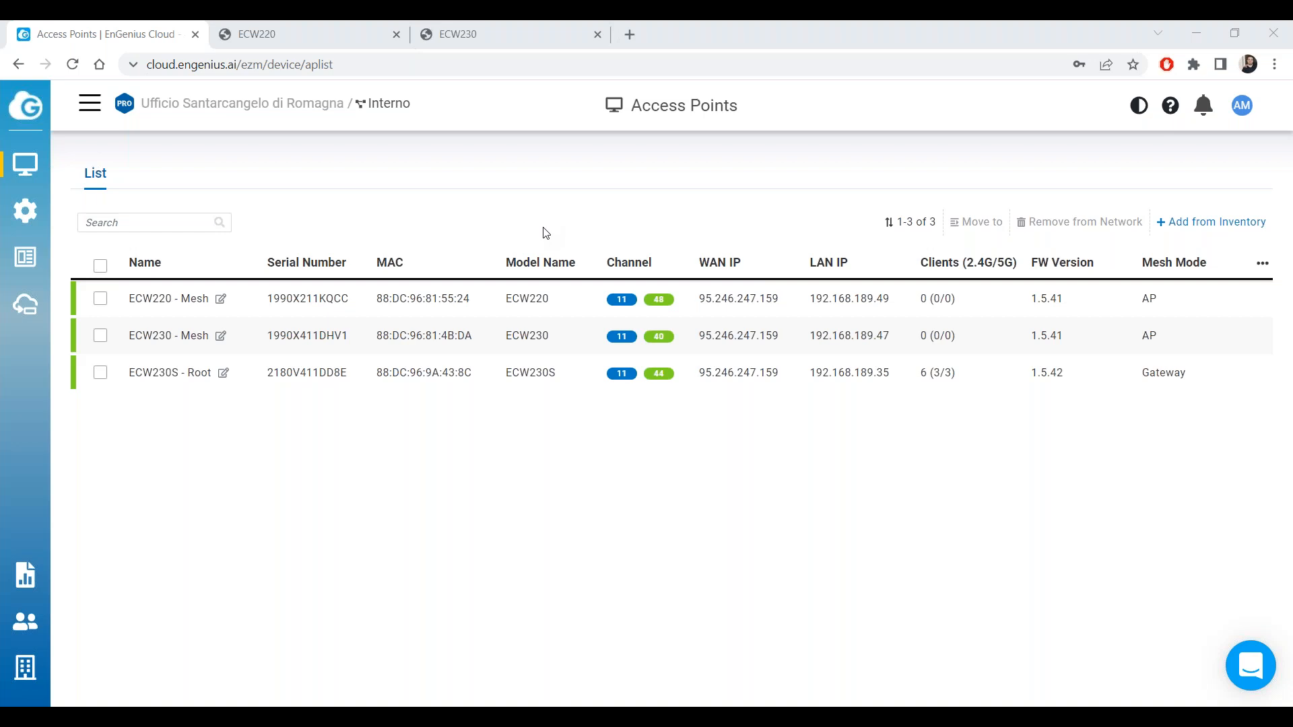
mouse_move(31, 167)
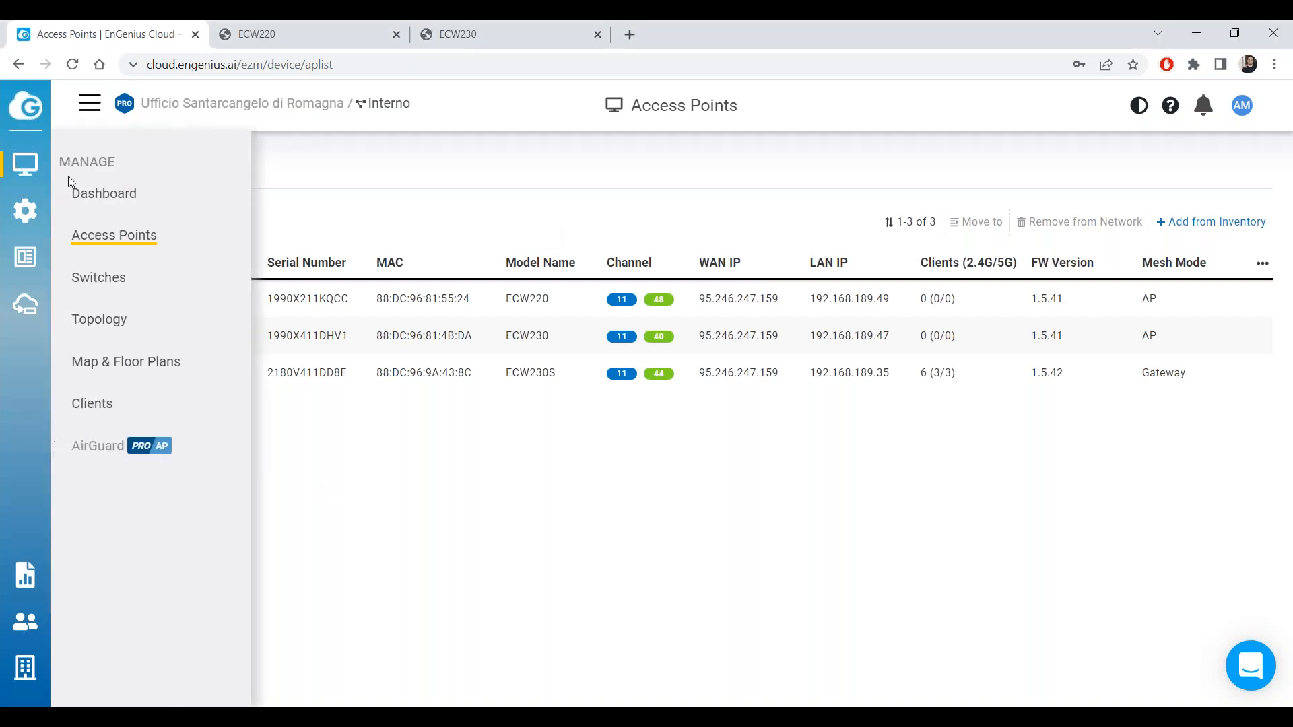
click(189, 324)
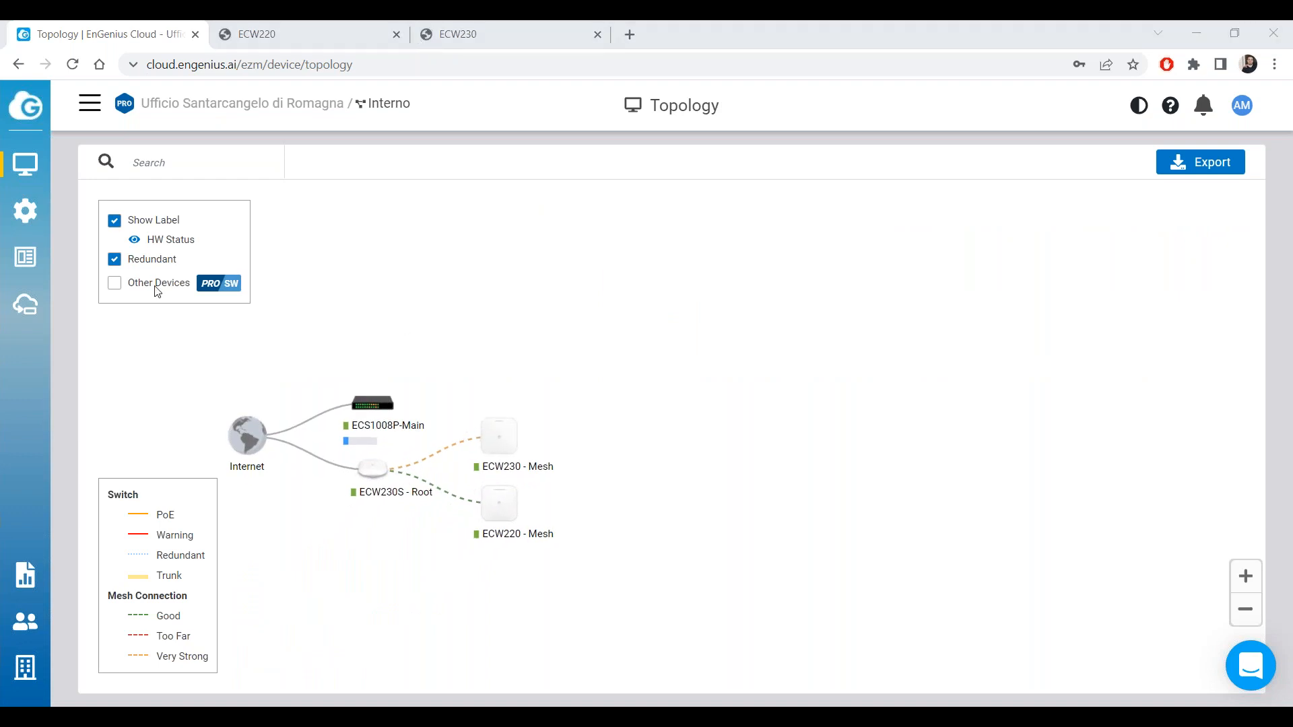
click(115, 283)
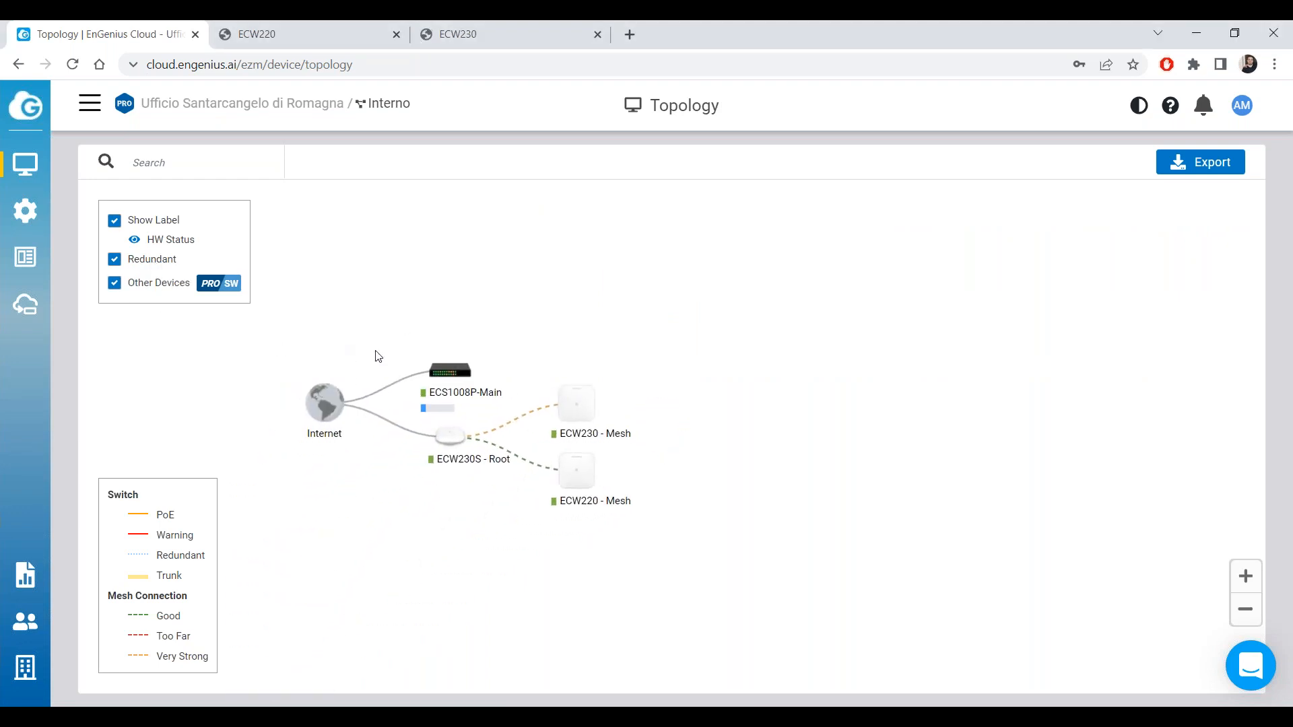
mouse_move(42, 161)
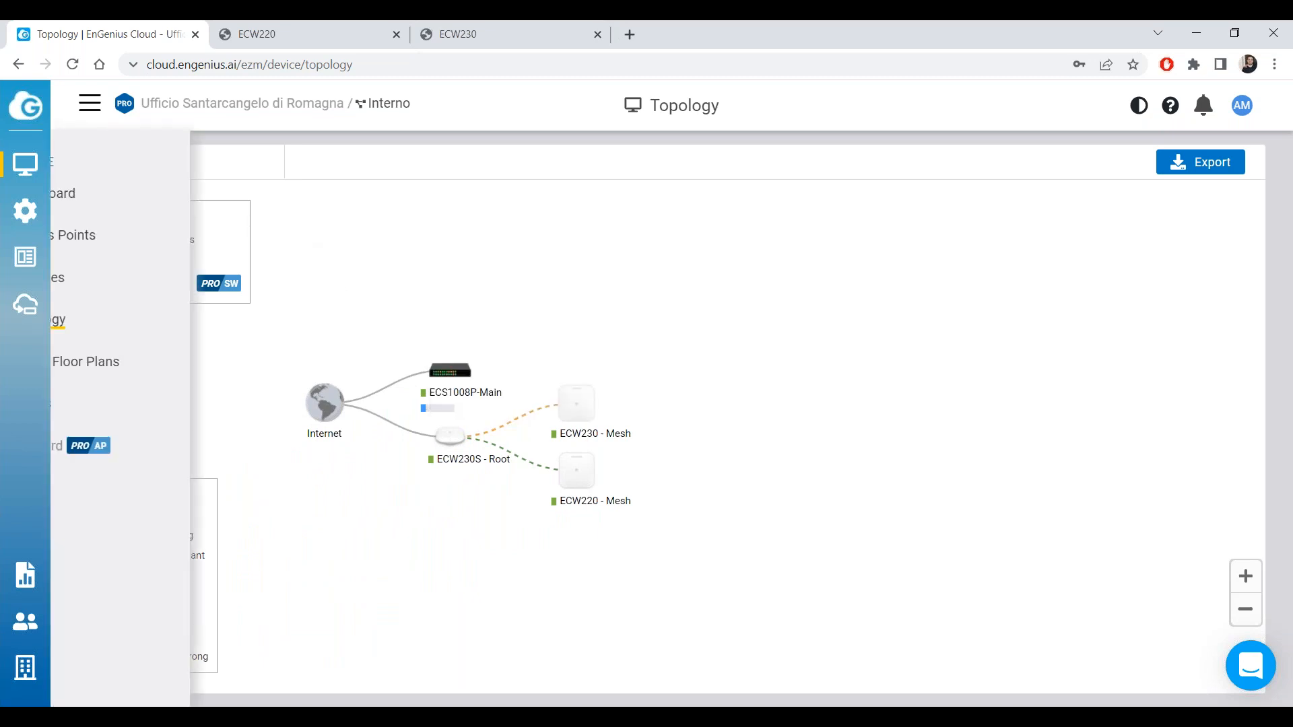
click(162, 244)
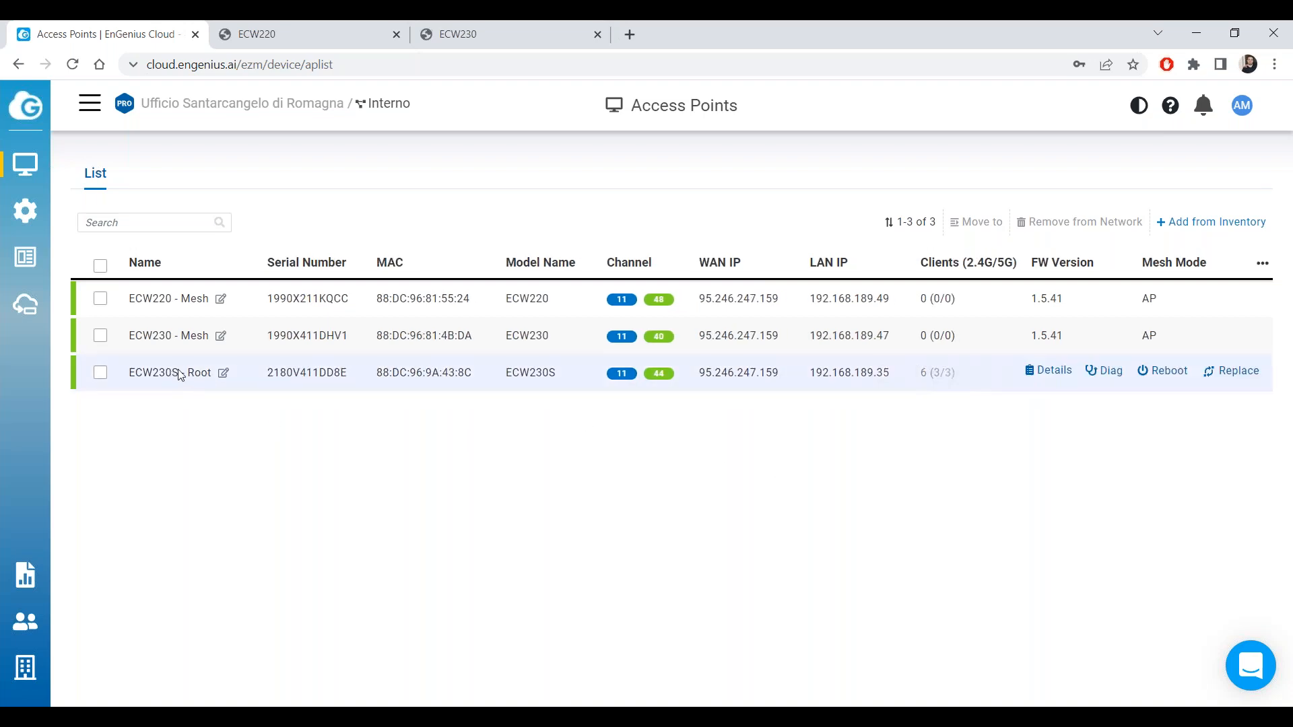
mouse_move(47, 173)
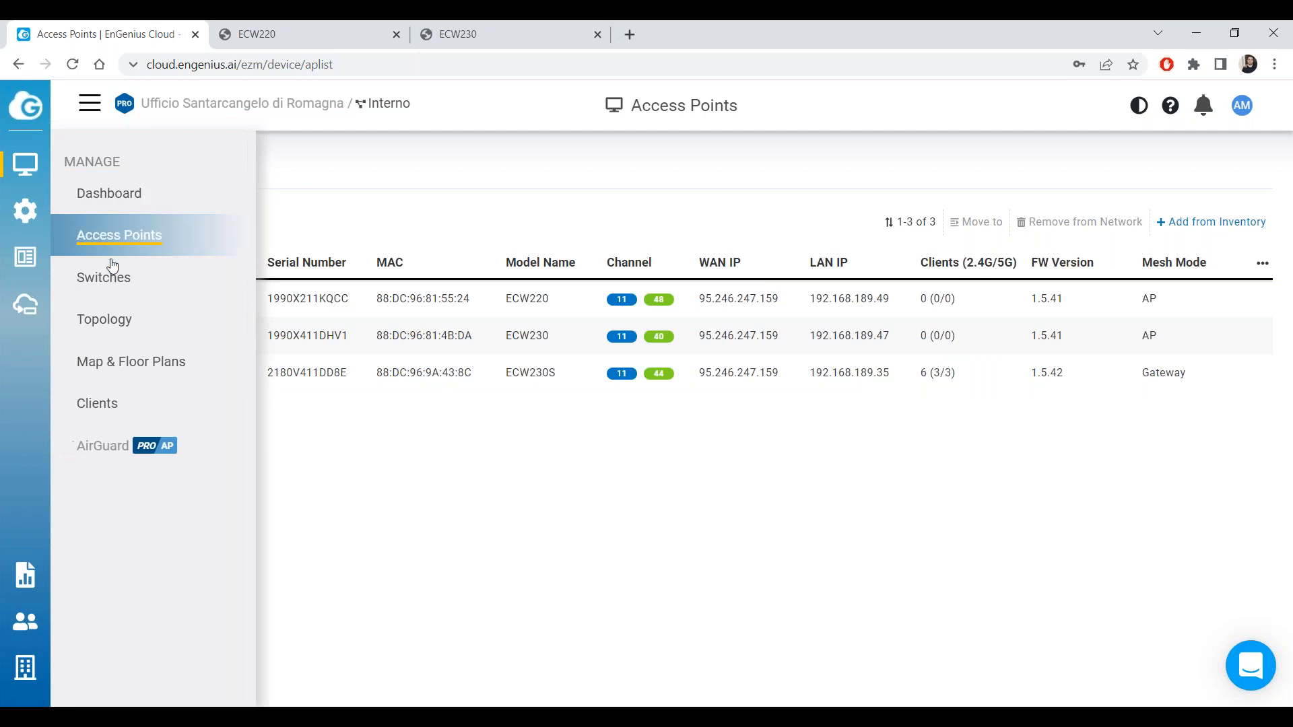
click(107, 317)
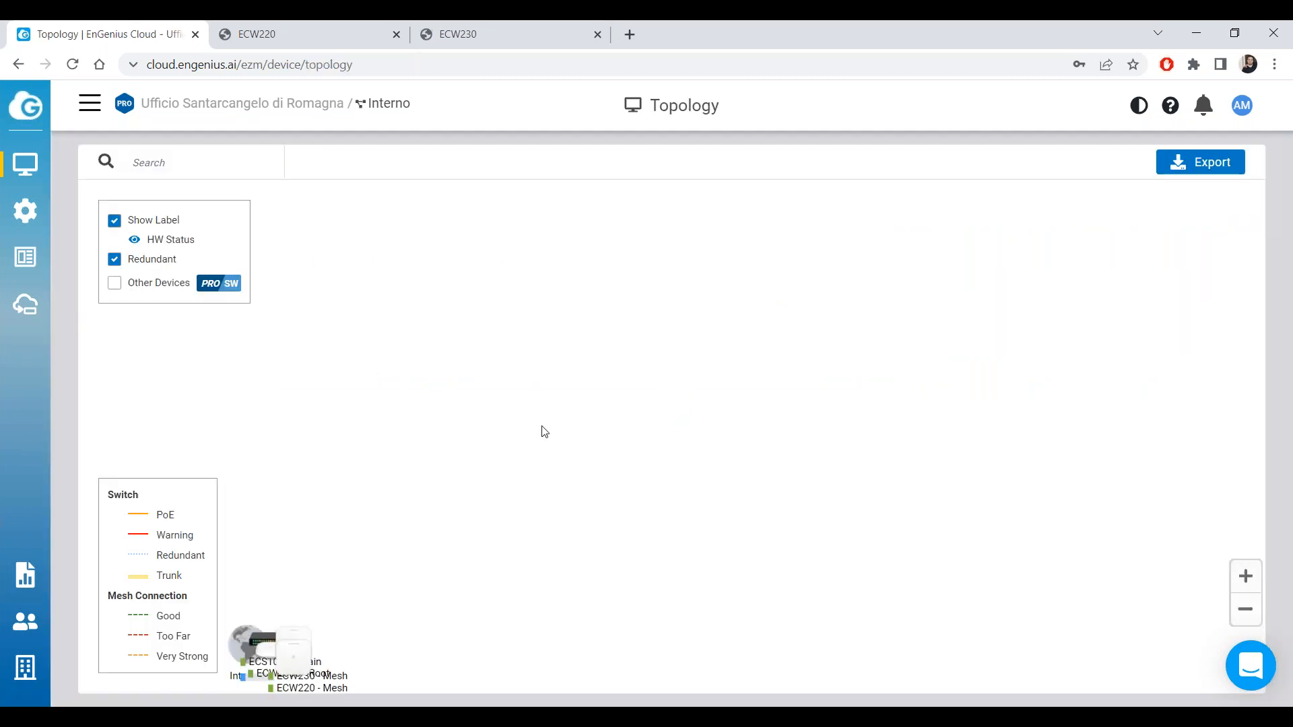
click(115, 284)
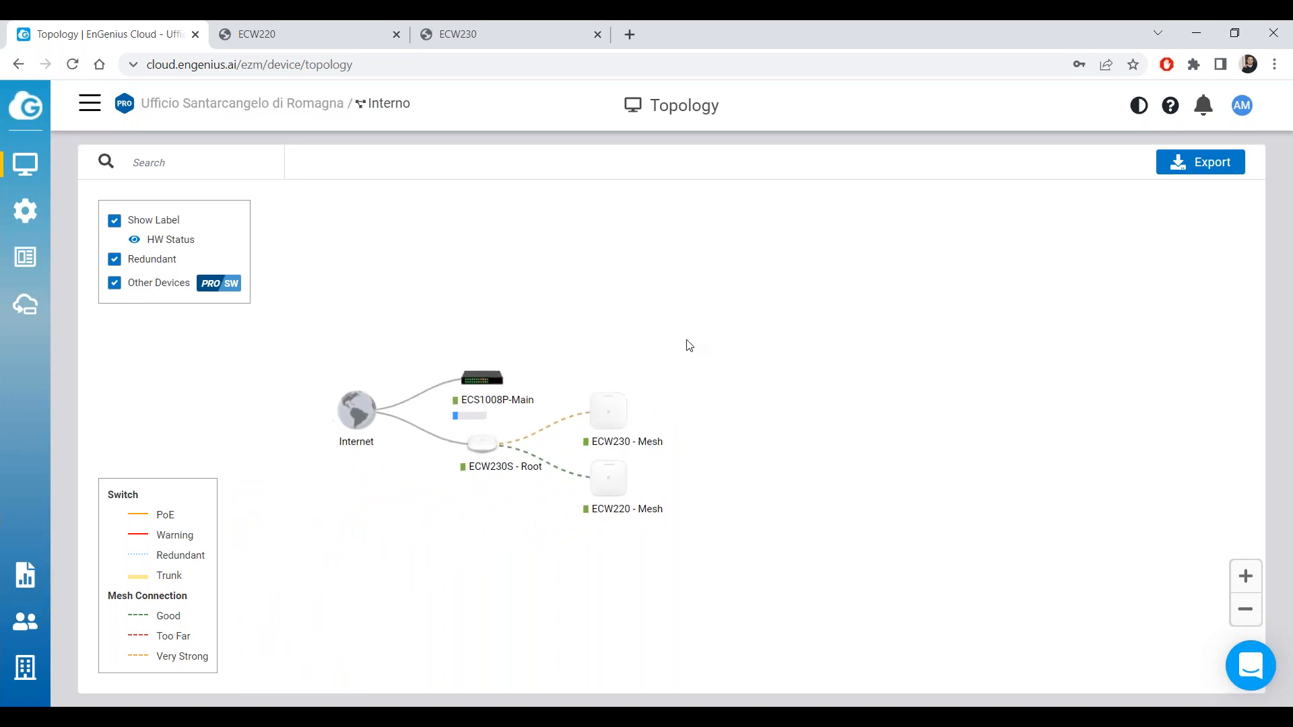
mouse_move(40, 202)
click(152, 251)
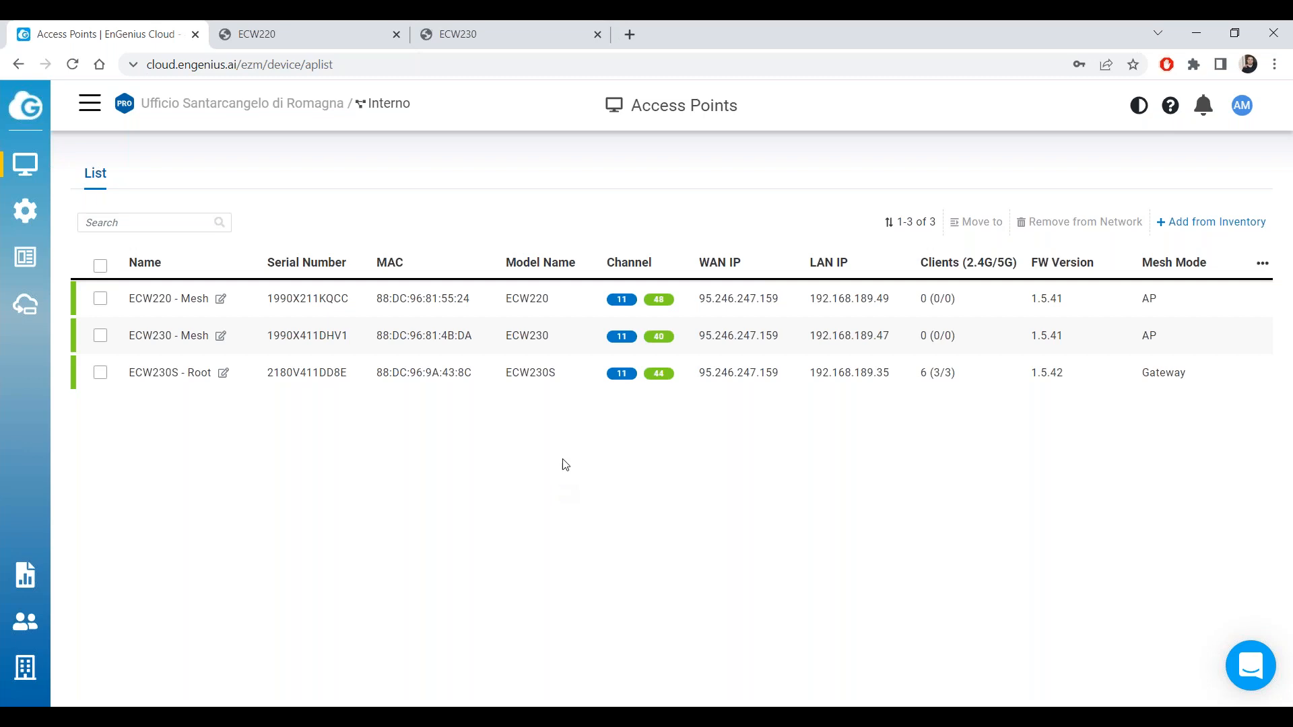
click(222, 35)
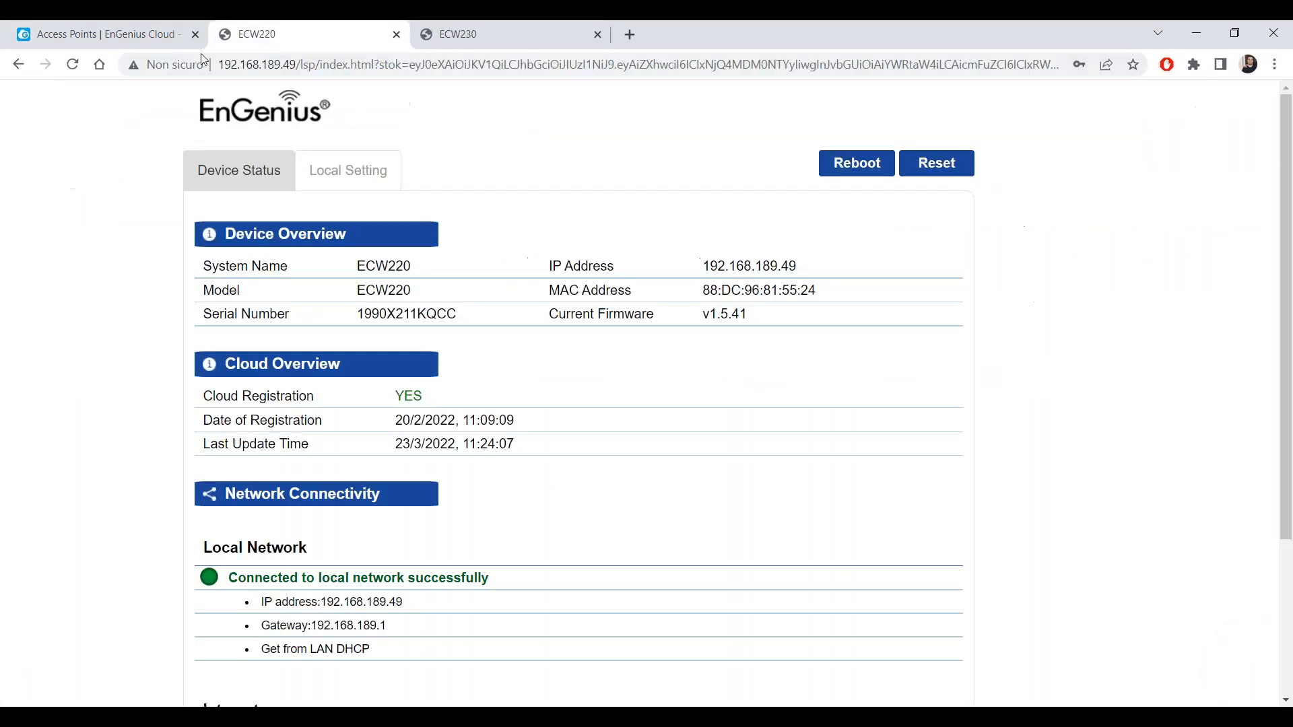
click(75, 64)
click(427, 34)
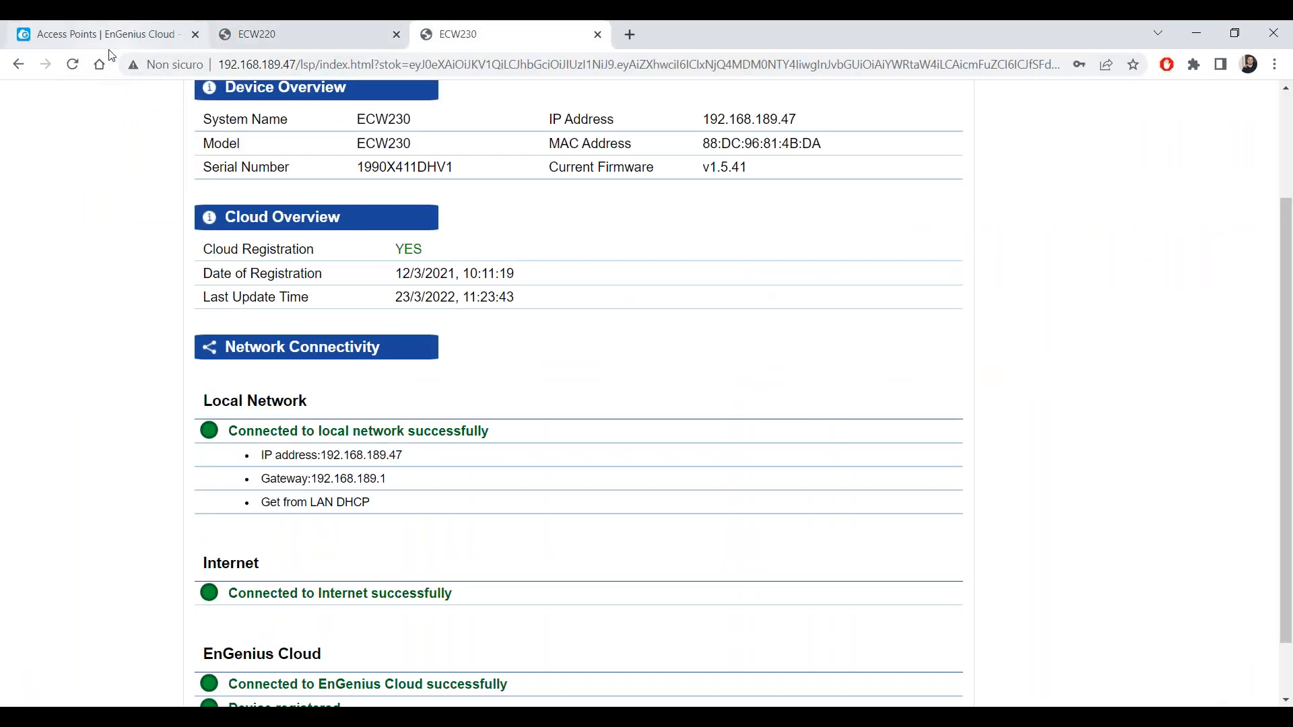
click(73, 64)
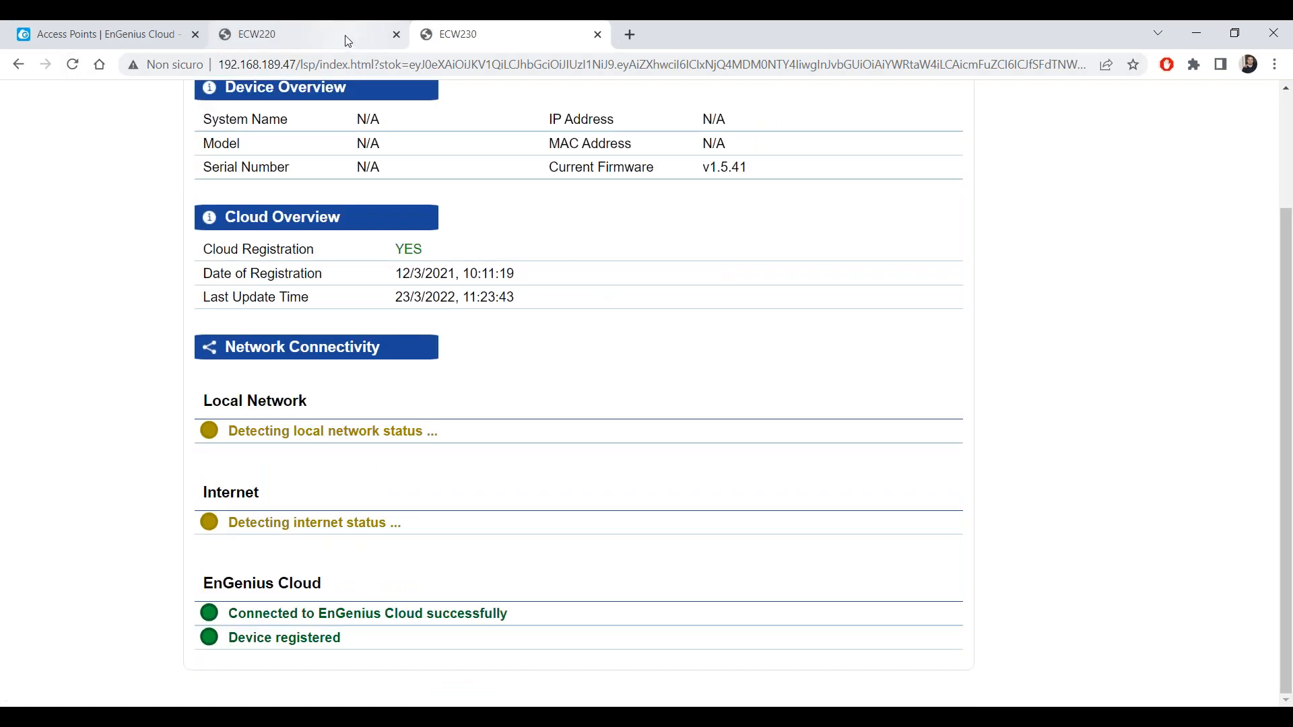
click(348, 41)
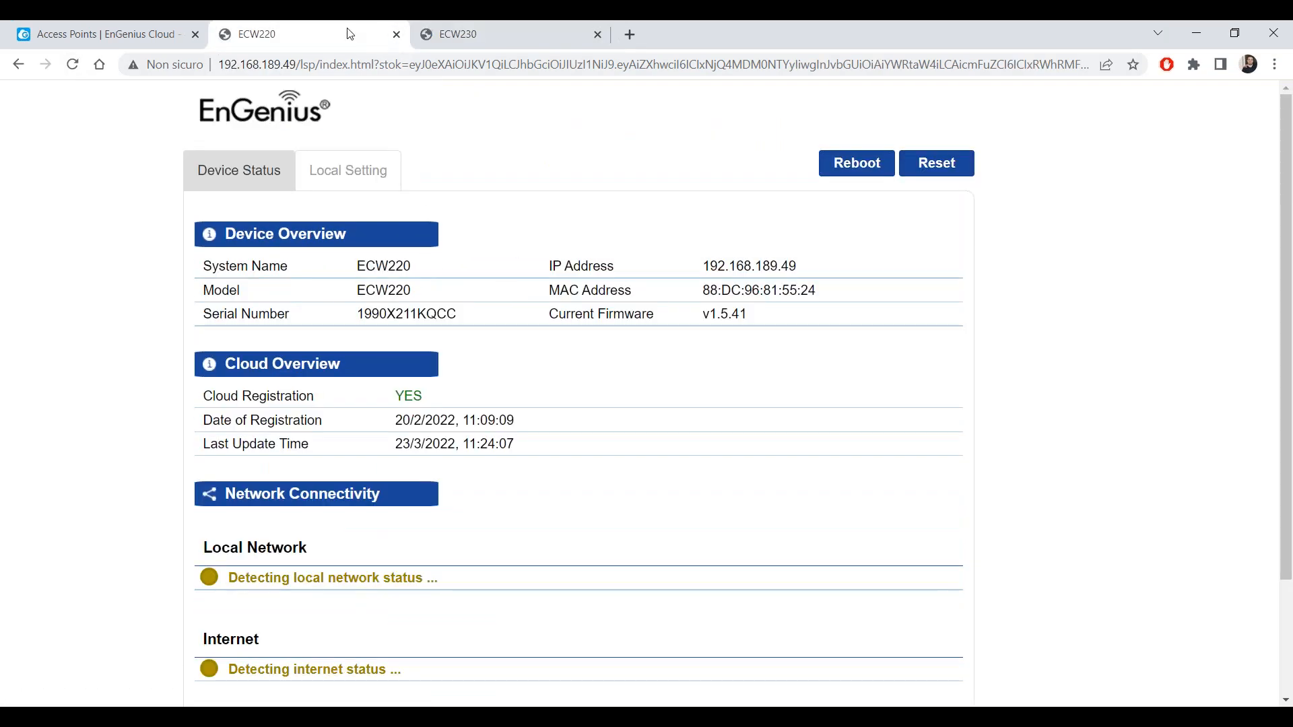
click(125, 30)
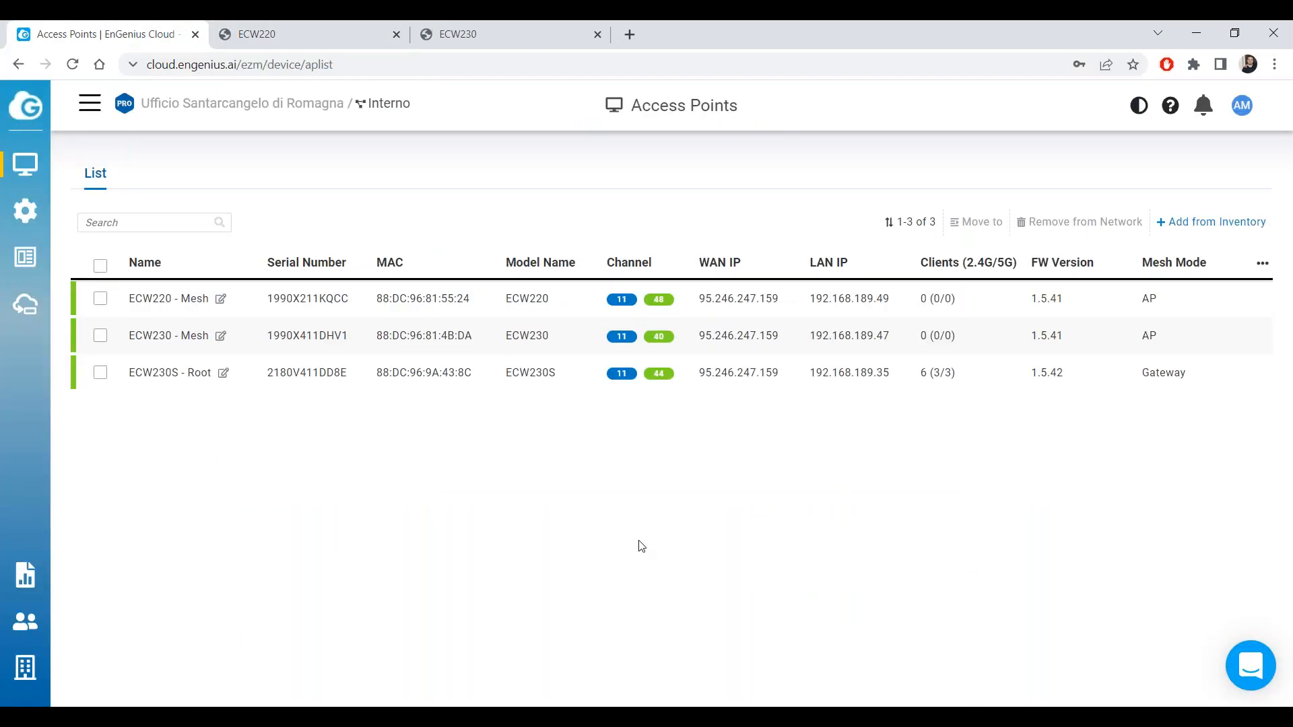
mouse_move(25, 214)
click(120, 235)
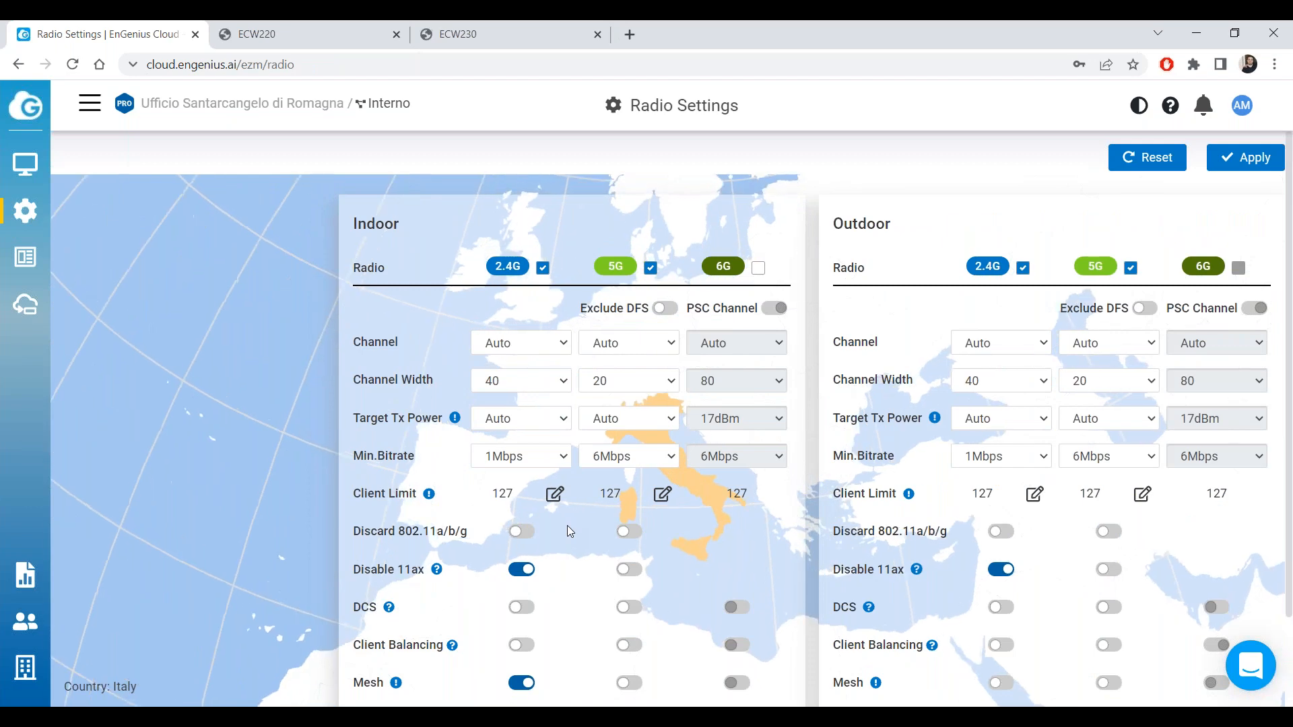
scroll(568, 525, down, 2)
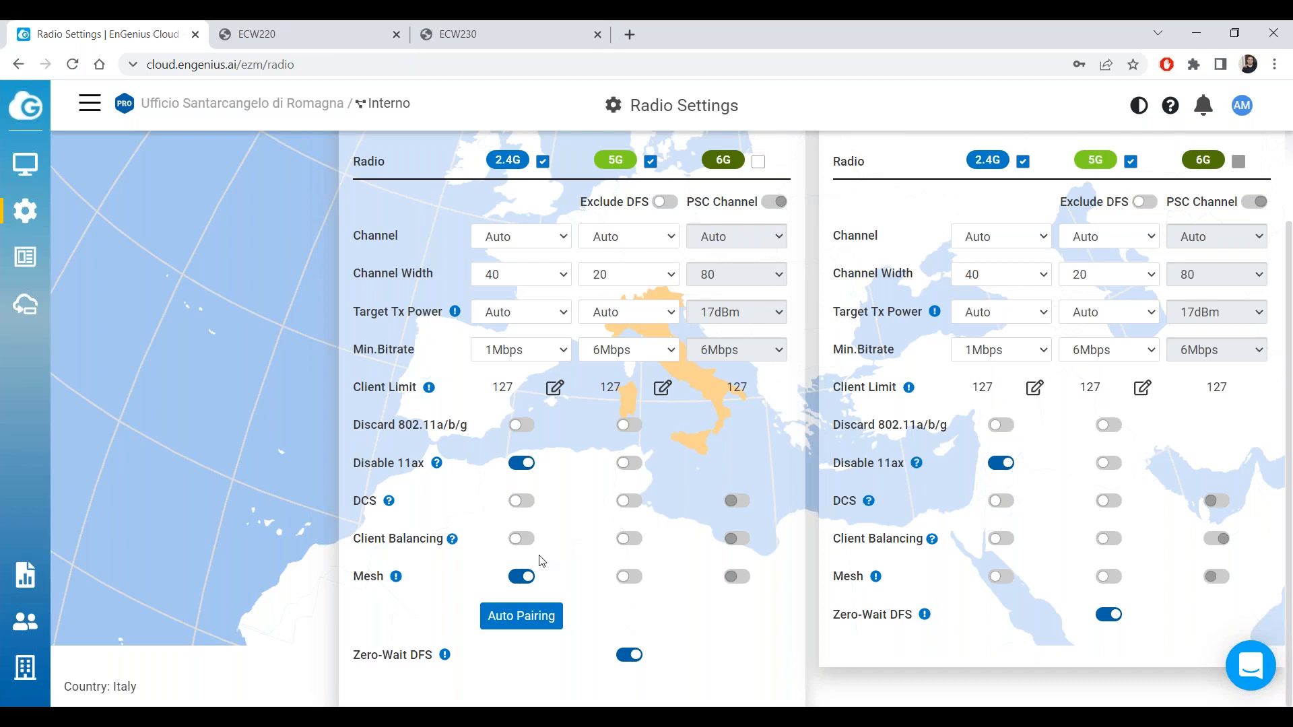
drag(354, 503, 379, 505)
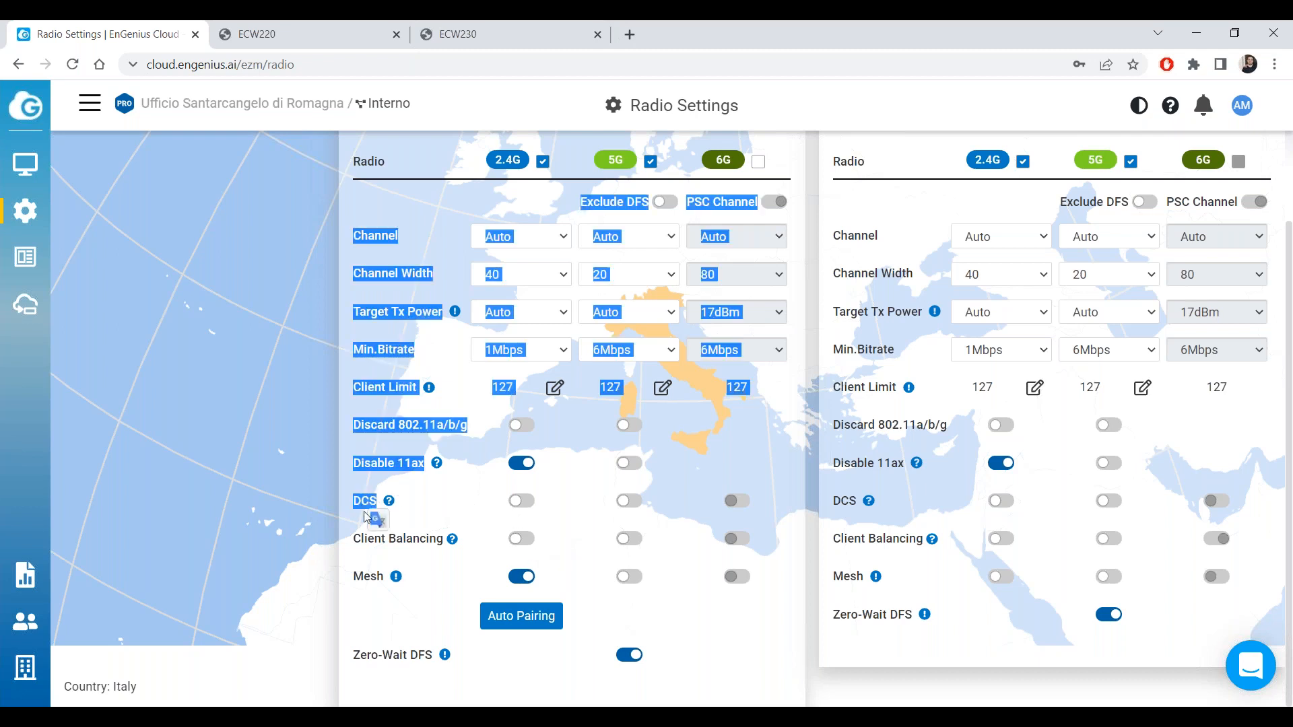
click(356, 505)
double_click(356, 506)
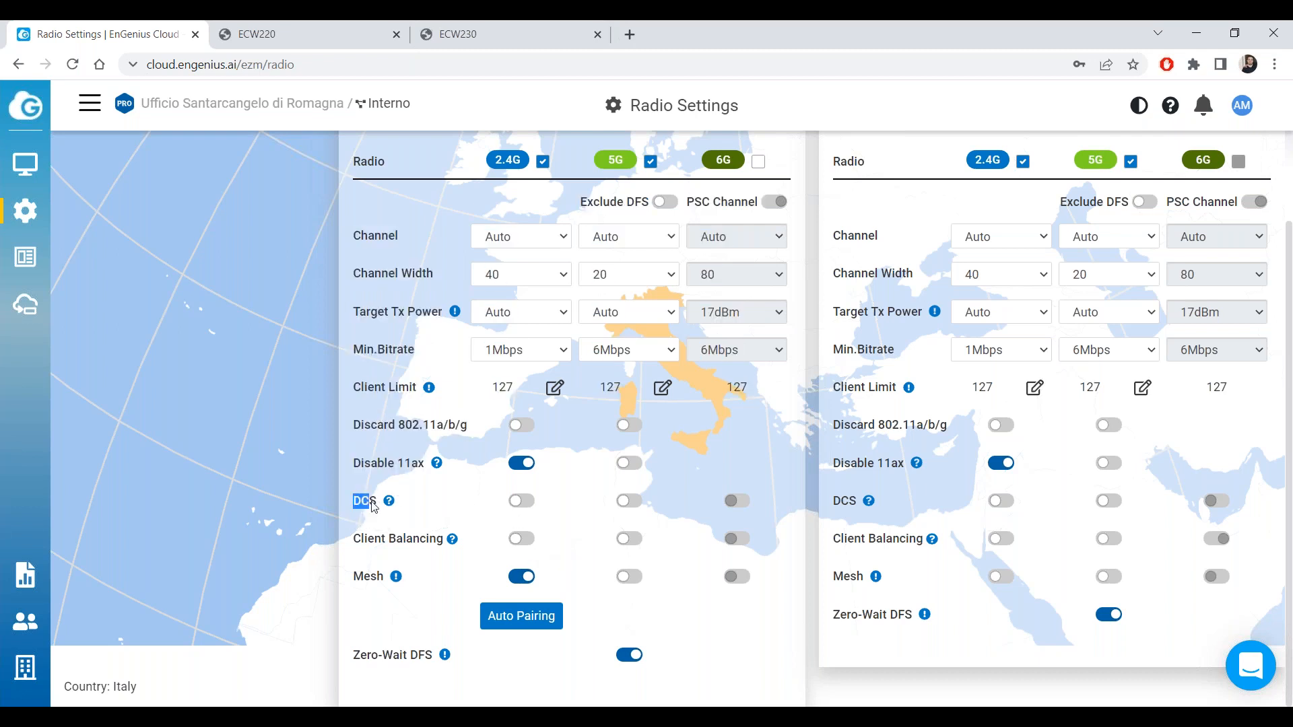
click(340, 482)
mouse_move(25, 165)
click(135, 232)
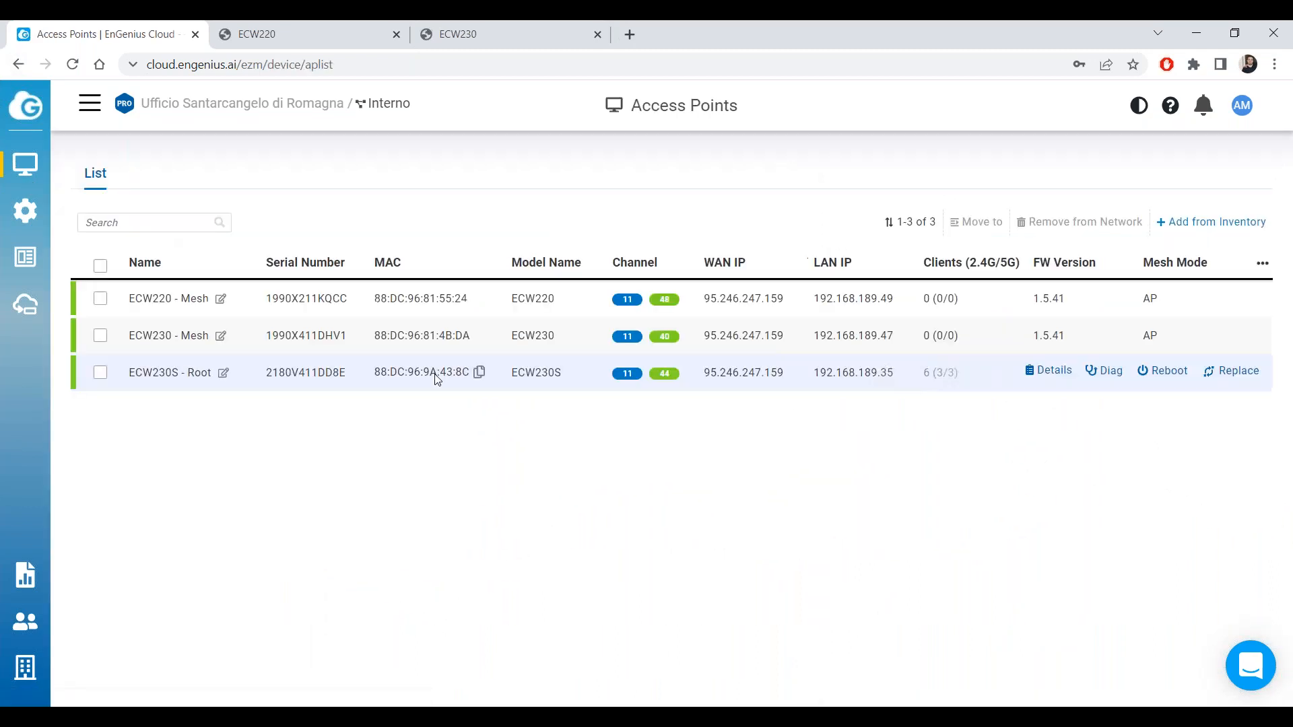